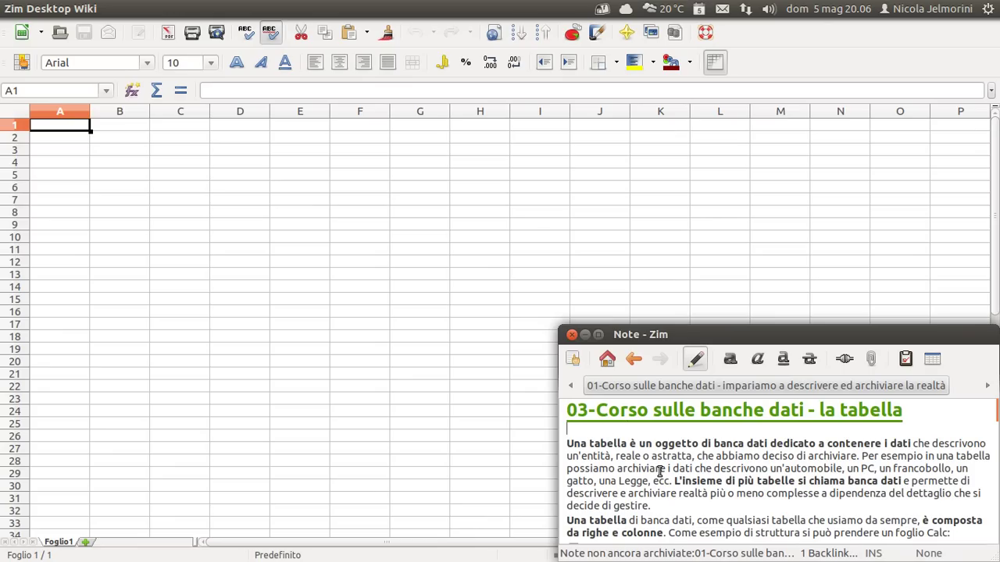
# Highlight the bold opening definition of a table, "Una tabella è un oggetto di banca dati dedicato a contenere i dati", in the Zim note
pyautogui.scroll(-1, 660, 471)
pyautogui.scroll(1, 660, 471)
pyautogui.click(573, 432)
pyautogui.doubleClick(575, 443)
pyautogui.click(576, 431)
pyautogui.scroll(-1, 577, 432)
pyautogui.scroll(1, 576, 432)
pyautogui.moveTo(567, 442); pyautogui.dragTo(912, 443)
pyautogui.click(922, 443)
pyautogui.moveTo(912, 442); pyautogui.dragTo(568, 445)
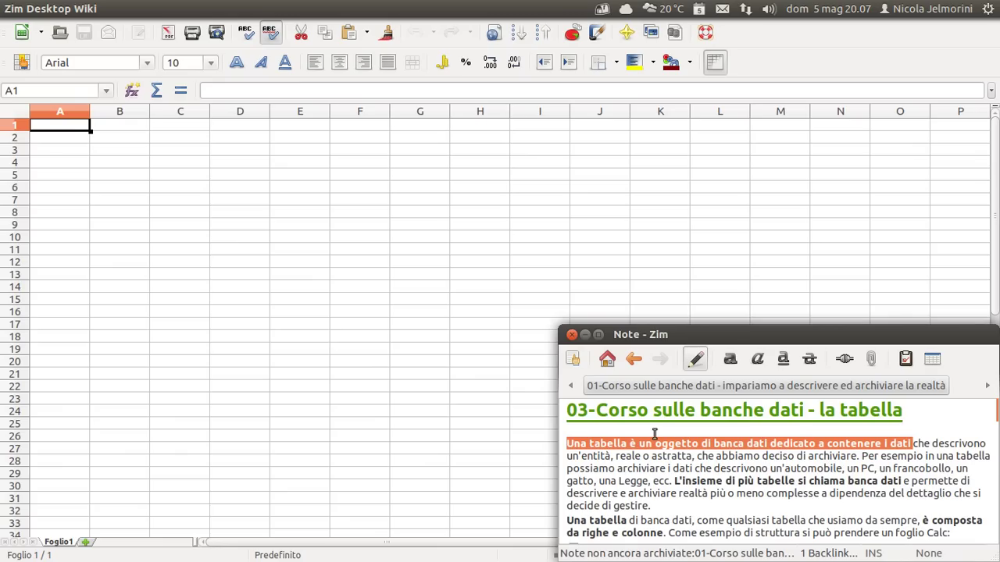
pyautogui.click(919, 443)
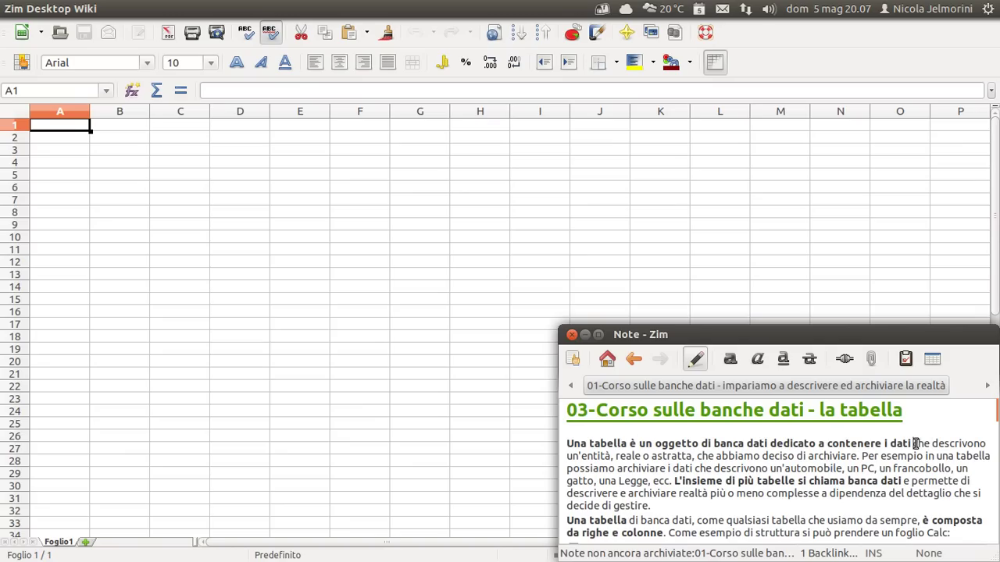
# Highlight the rest of the definition, the example entities and the sentence "L'insieme di più tabelle si chiama banca dati"
pyautogui.moveTo(916, 444); pyautogui.dragTo(860, 456)
pyautogui.click(860, 456)
pyautogui.moveTo(859, 456); pyautogui.dragTo(897, 469)
pyautogui.click(971, 468)
pyautogui.moveTo(596, 481); pyautogui.dragTo(668, 482)
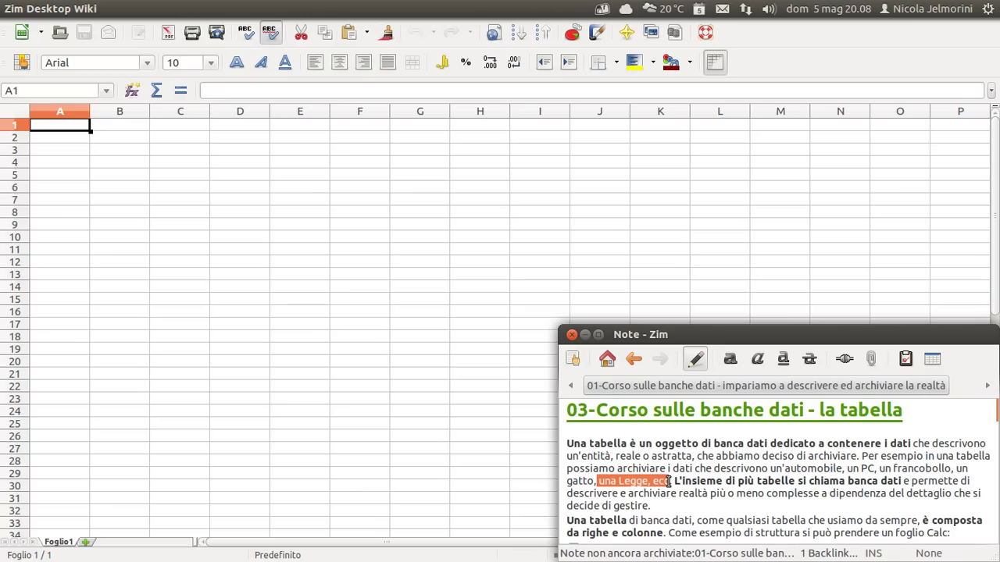
pyautogui.moveTo(672, 481); pyautogui.dragTo(902, 481)
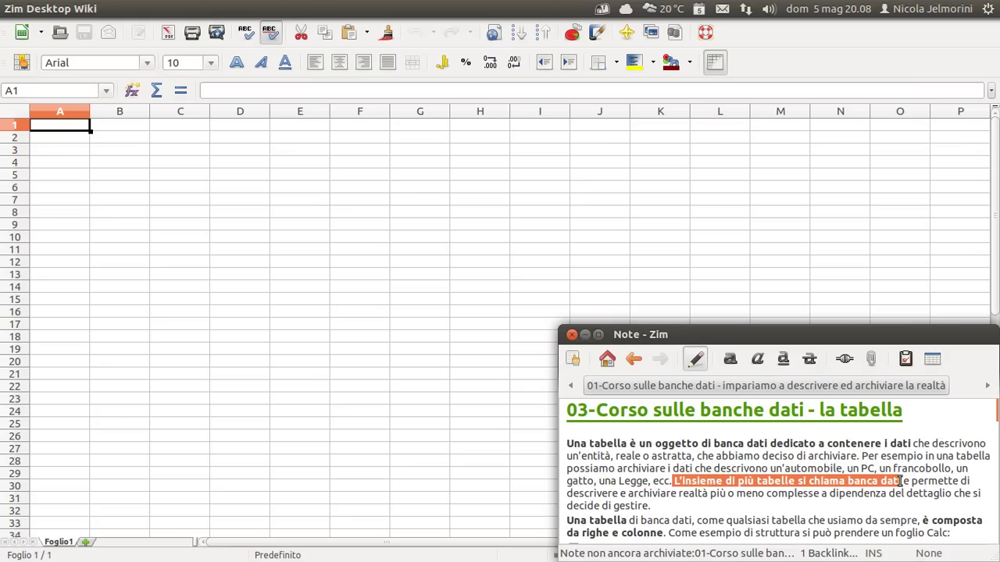
pyautogui.click(698, 498)
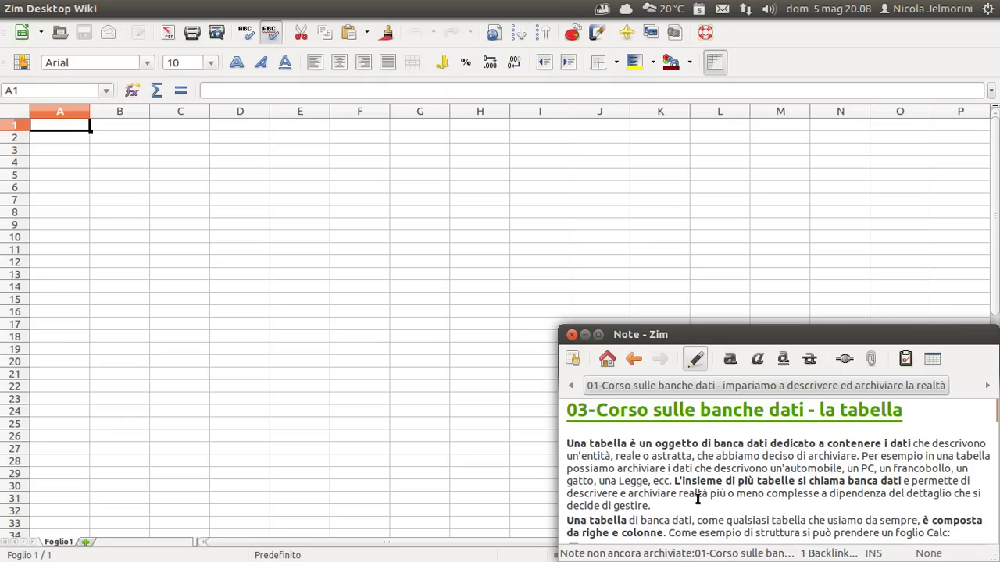
# Highlight the phrase "un'entità, reale o astratta" and review the example entities in the first paragraph
pyautogui.click(861, 456)
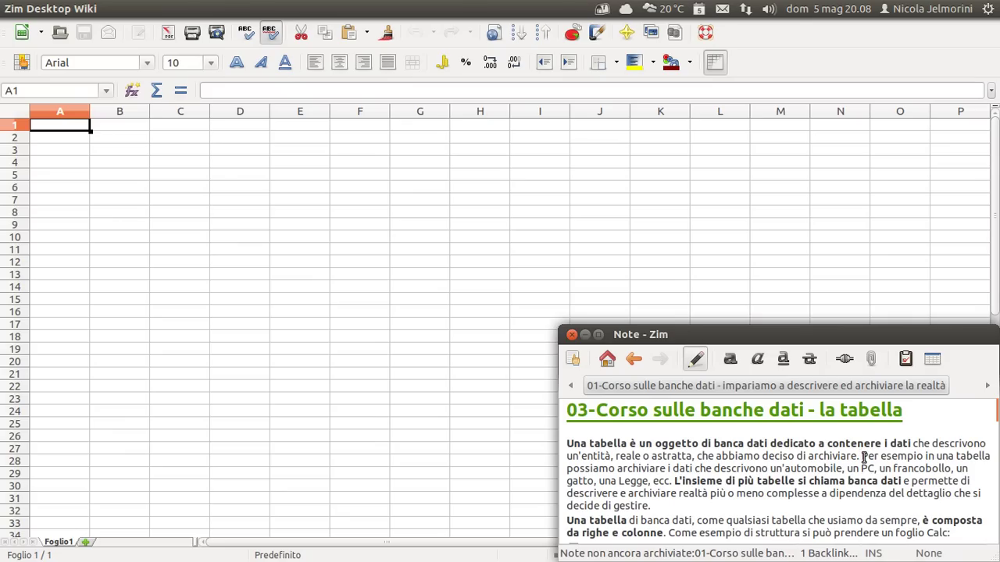
pyautogui.click(587, 457)
pyautogui.moveTo(568, 457); pyautogui.dragTo(696, 456)
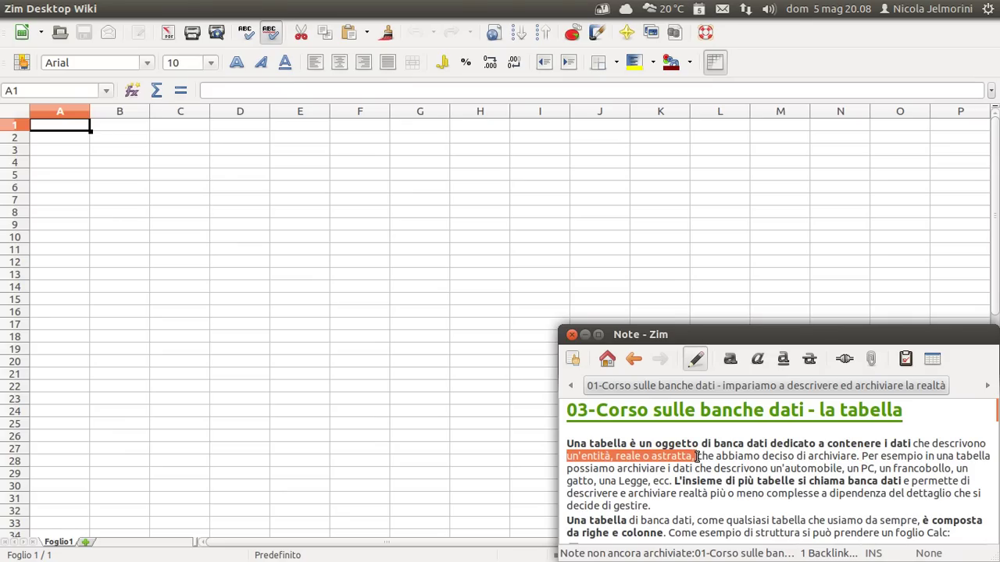
pyautogui.click(714, 457)
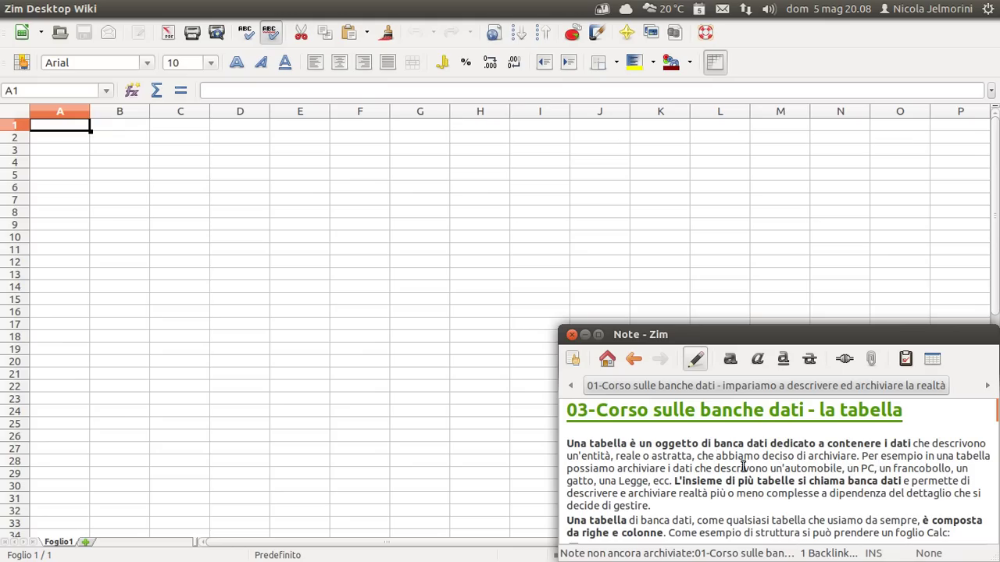
pyautogui.doubleClick(940, 466)
pyautogui.click(575, 479)
# Highlight the note's paragraph stating that a table is composed of rows and columns, including its Calc sheet example
pyautogui.scroll(-1, 660, 490)
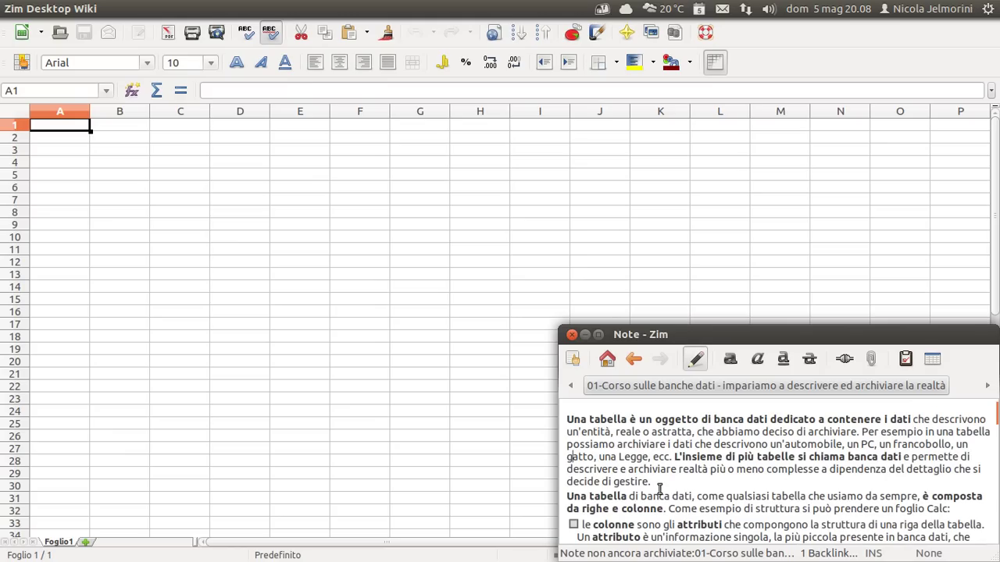
pyautogui.scroll(-1, 655, 487)
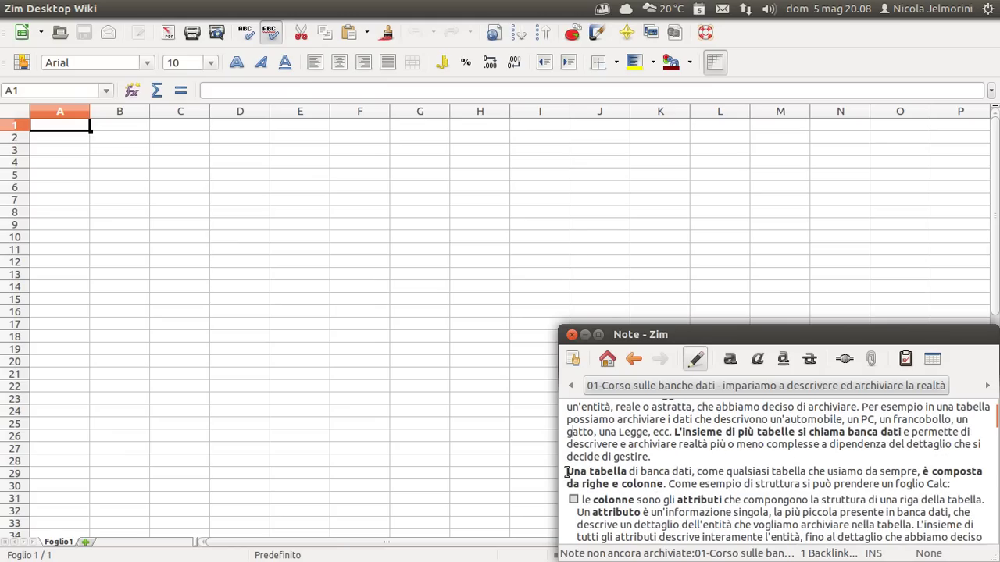
pyautogui.moveTo(566, 472); pyautogui.dragTo(666, 484)
pyautogui.click(950, 484)
pyautogui.moveTo(950, 485); pyautogui.dragTo(567, 472)
pyautogui.click(866, 484)
# Switch to the empty Calc sheet and select columns A to C and rows 1 to 3 one at a time, finishing on cell A1
pyautogui.click(67, 131)
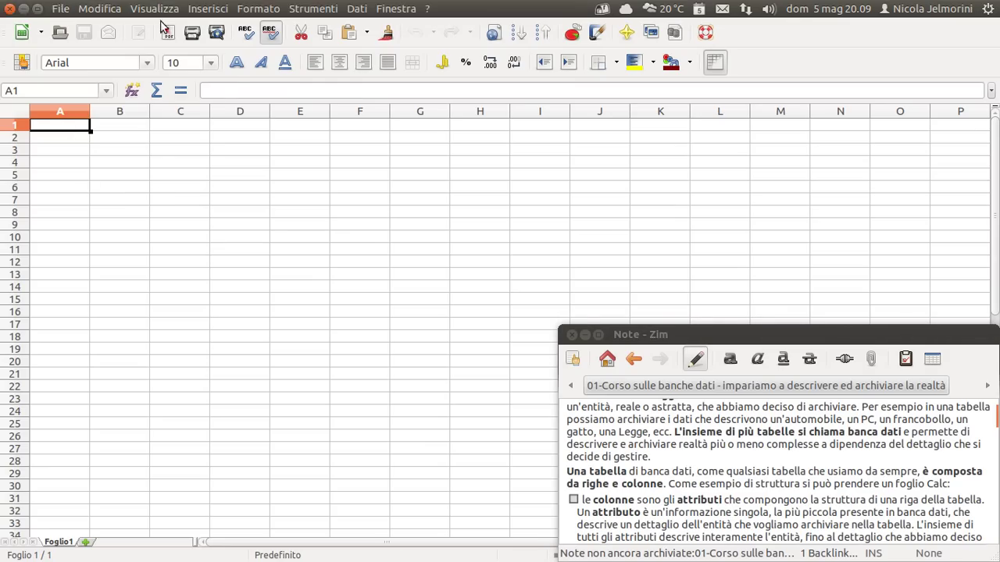
pyautogui.click(64, 113)
pyautogui.click(111, 112)
pyautogui.click(160, 113)
pyautogui.click(15, 127)
pyautogui.click(15, 138)
pyautogui.click(16, 150)
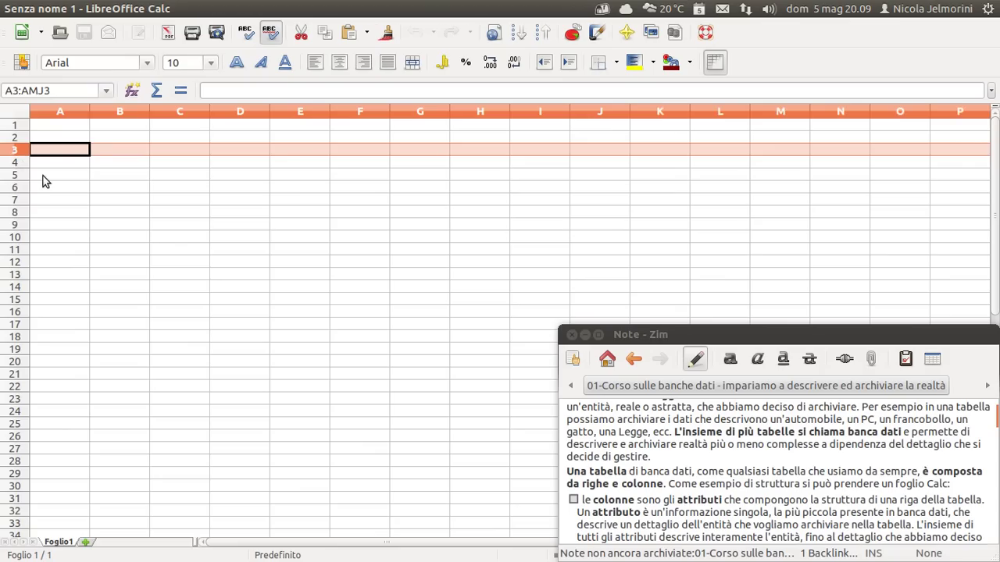
pyautogui.click(62, 114)
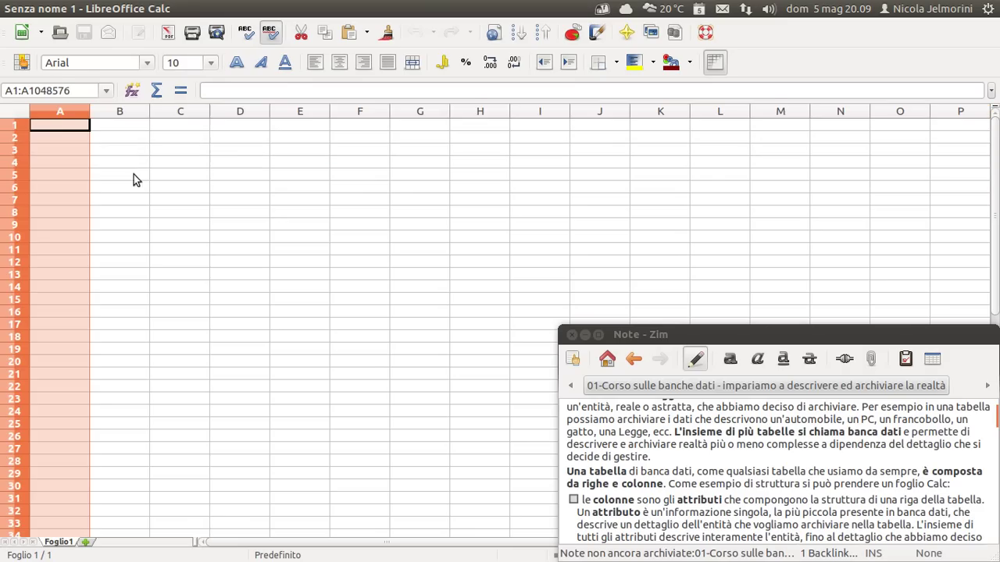
pyautogui.click(78, 128)
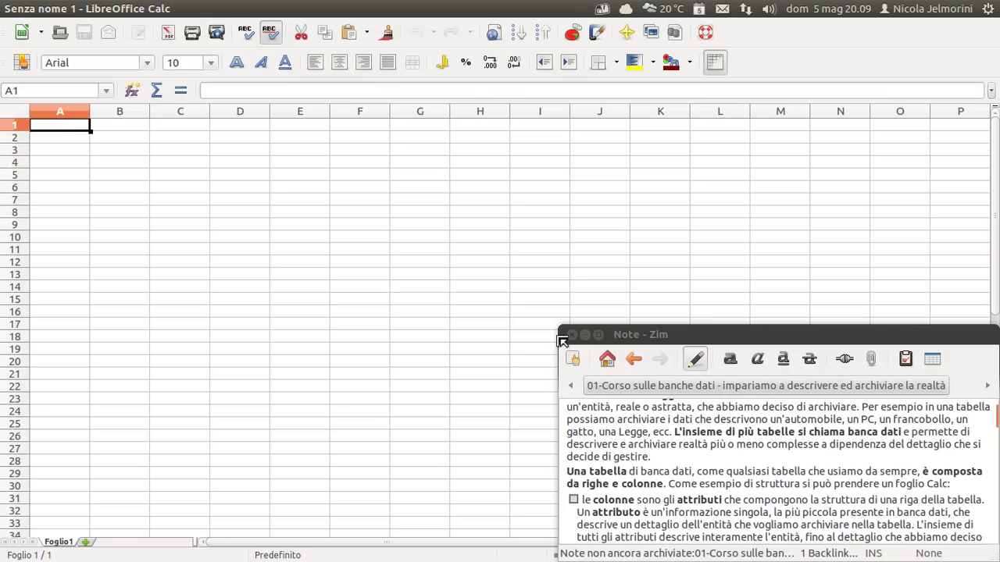
# Review the note's rows-and-columns paragraph and select the block A1:D13 in the Calc sheet as an example table
pyautogui.scroll(-1, 597, 476)
pyautogui.click(564, 445)
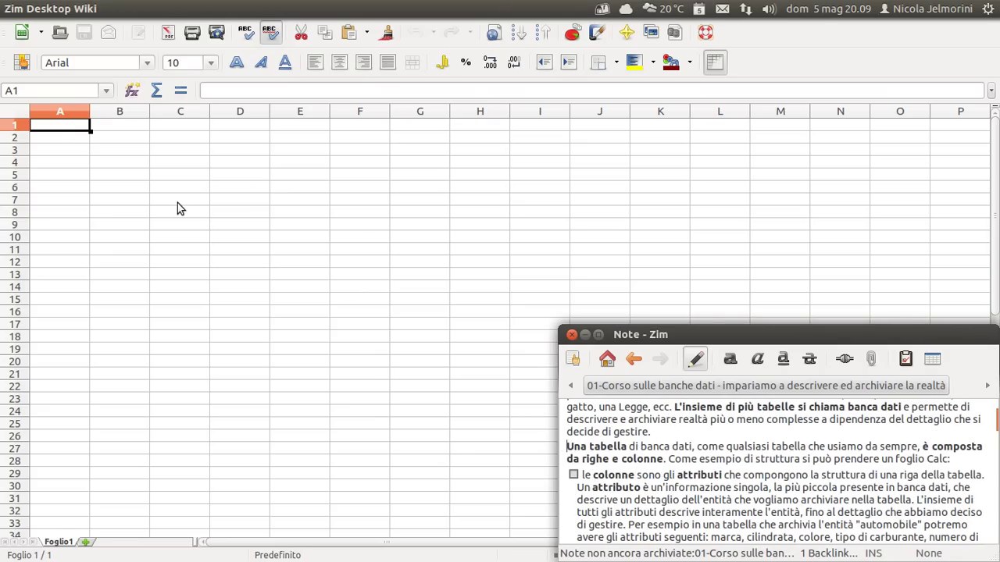
pyautogui.scroll(-1, 693, 453)
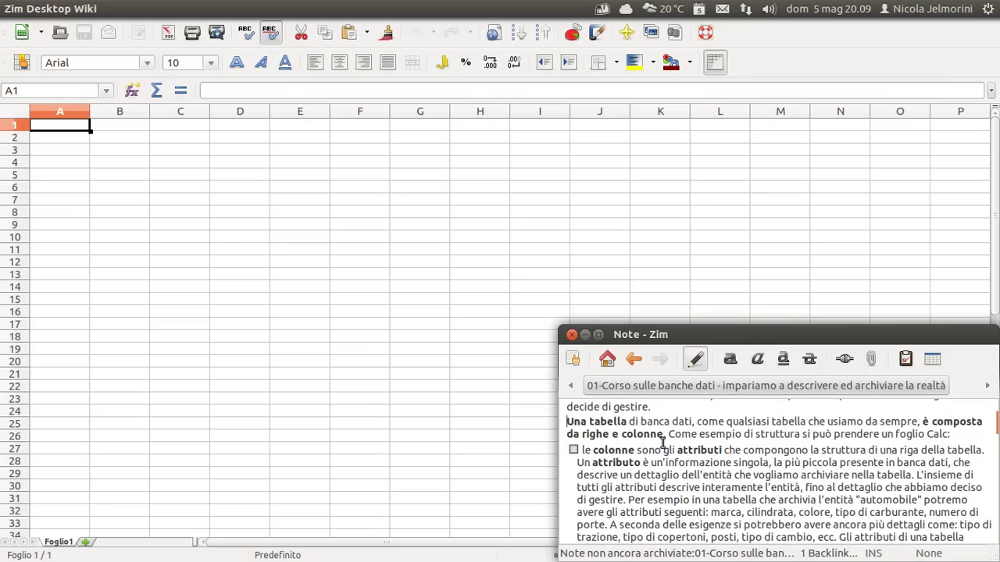
pyautogui.click(69, 111)
pyautogui.click(15, 125)
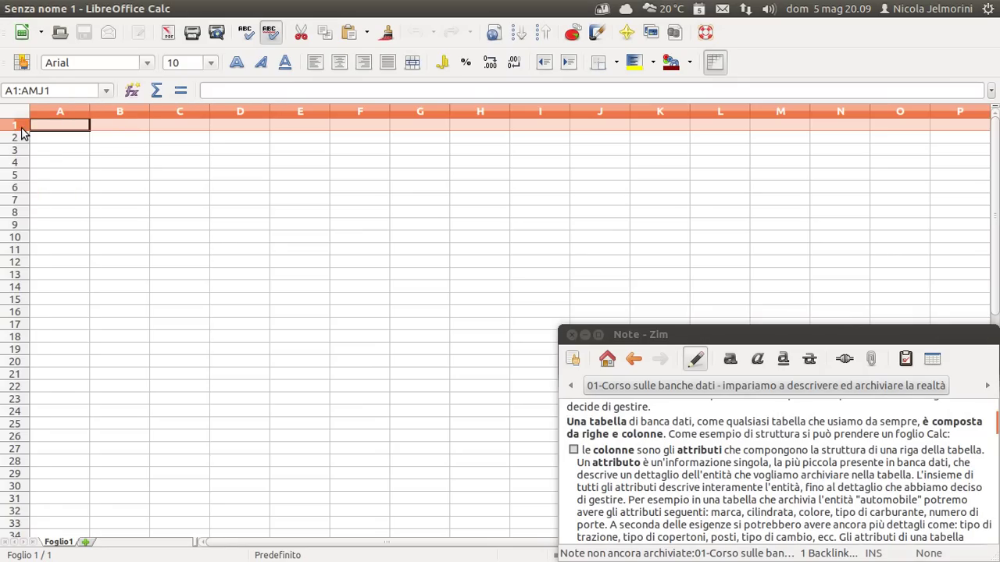
pyautogui.click(85, 158)
pyautogui.moveTo(39, 122); pyautogui.dragTo(261, 276)
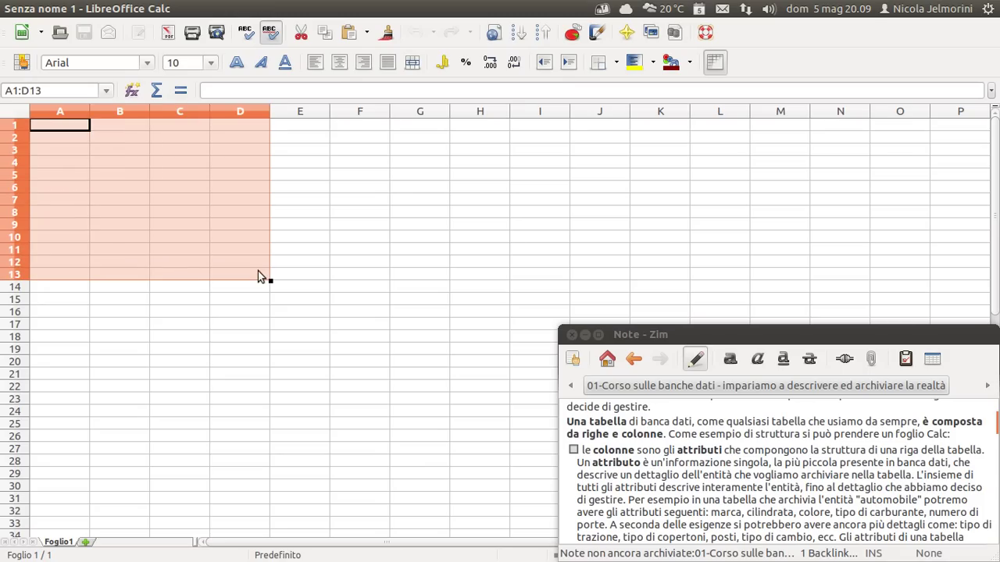
pyautogui.press('super')
# Highlight the key terms "attributi", "campi" and "colonne" in the note's bullet about columns
pyautogui.scroll(-1, 670, 489)
pyautogui.click(593, 427)
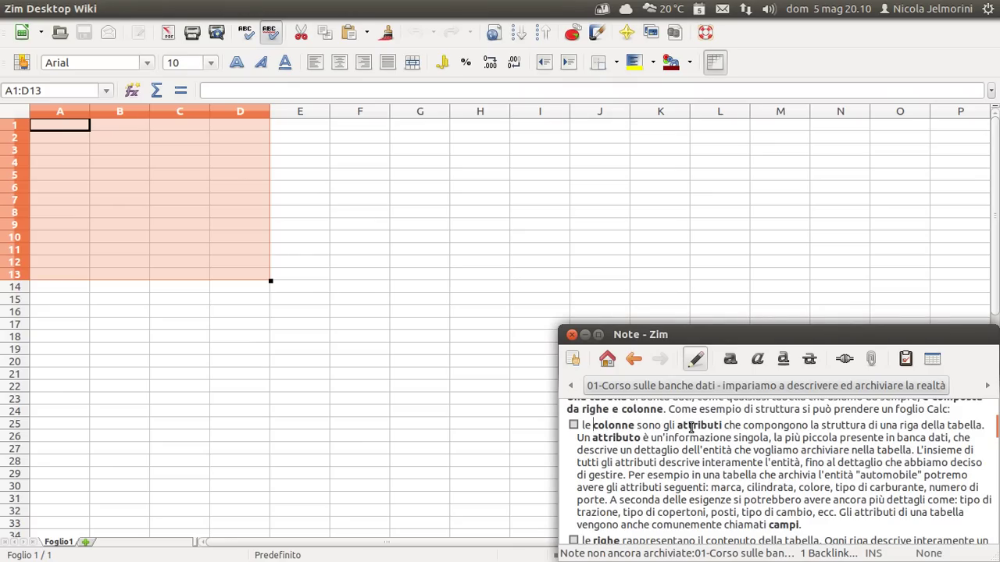
pyautogui.click(708, 426)
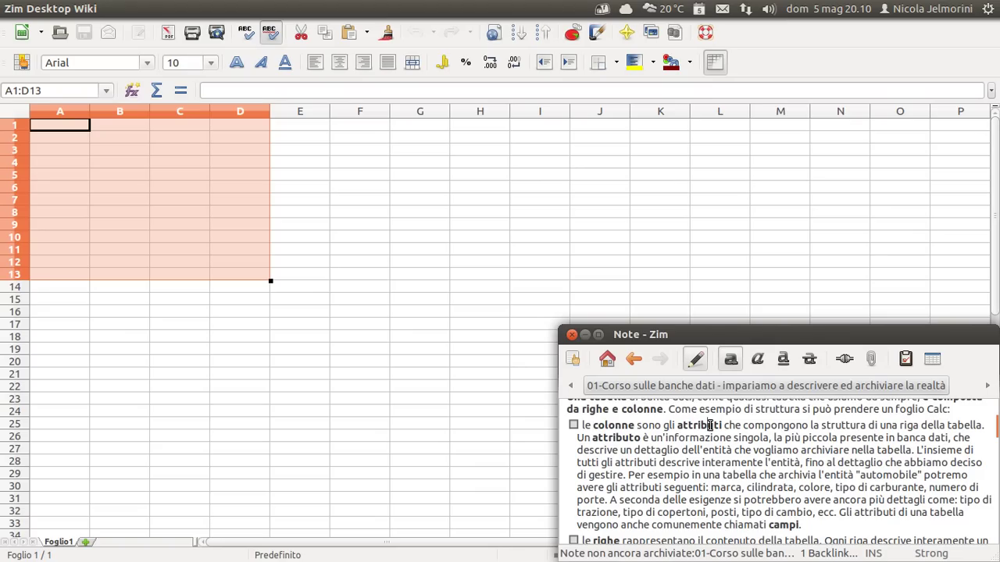
pyautogui.doubleClick(693, 427)
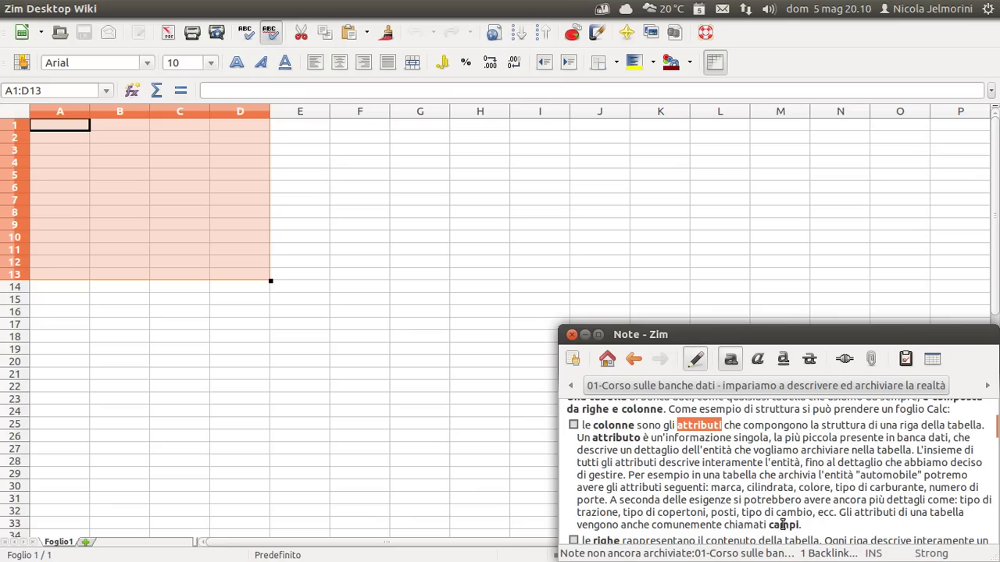
pyautogui.doubleClick(782, 521)
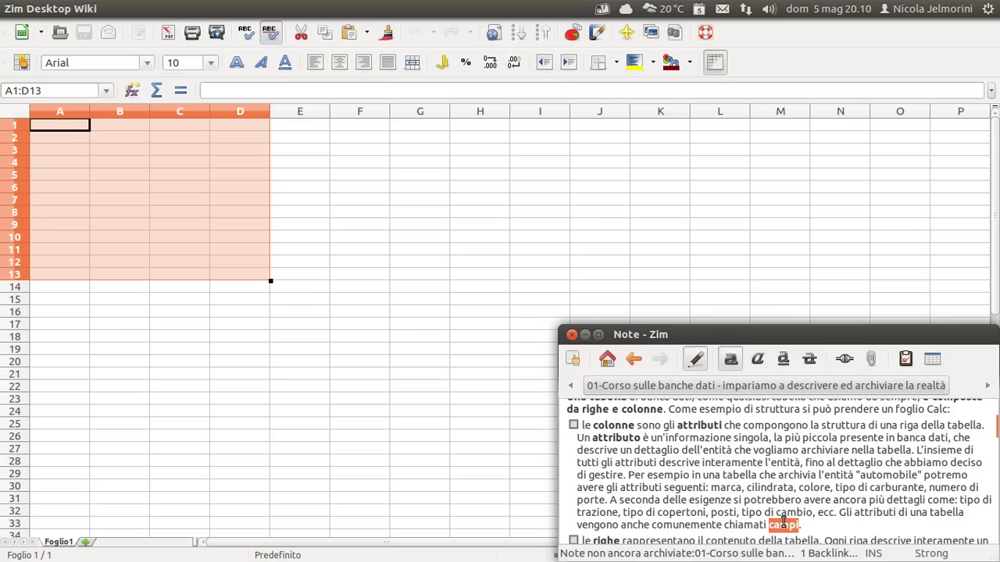
pyautogui.click(783, 521)
pyautogui.doubleClick(783, 523)
pyautogui.doubleClick(705, 425)
pyautogui.doubleClick(617, 425)
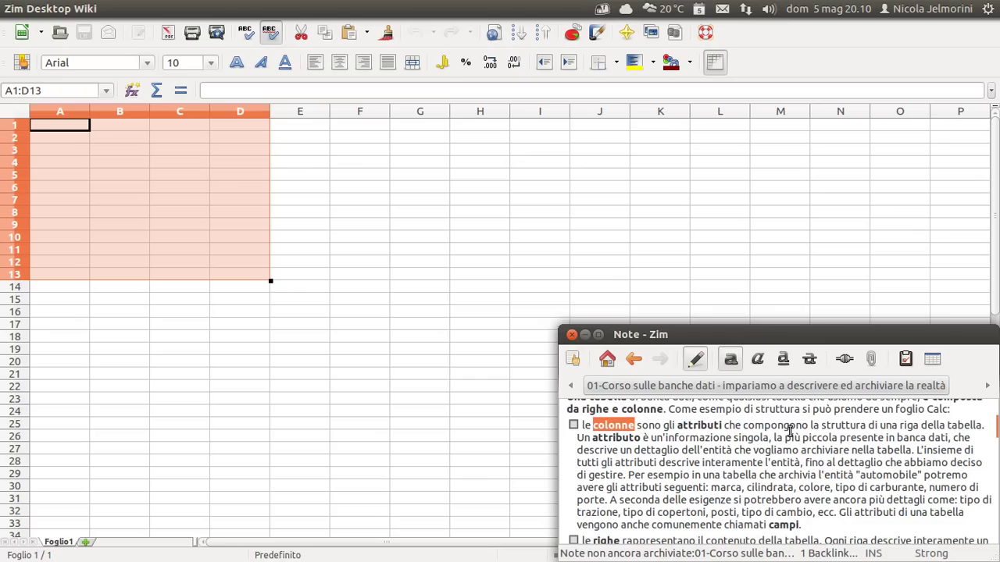
pyautogui.click(791, 431)
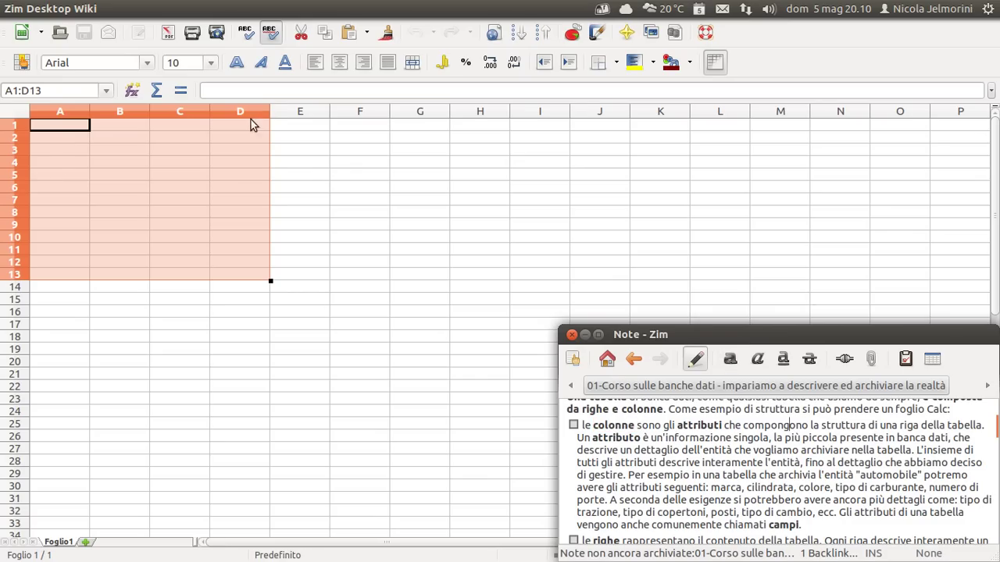
# Select cells A1:D1 in the Calc sheet as the example attributes, followed by the whole rows 2 and 3
pyautogui.click(62, 127)
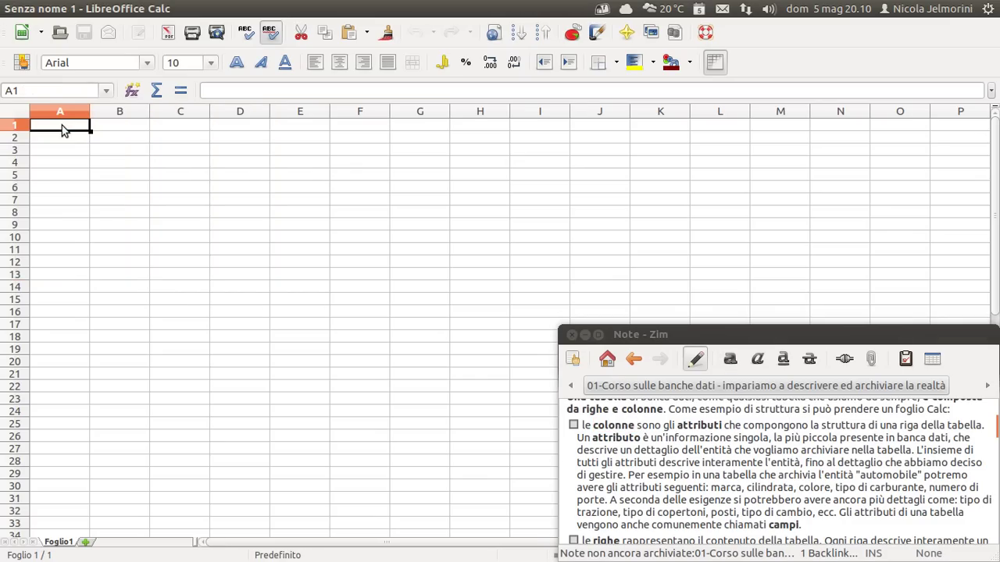
pyautogui.moveTo(62, 127); pyautogui.dragTo(252, 131)
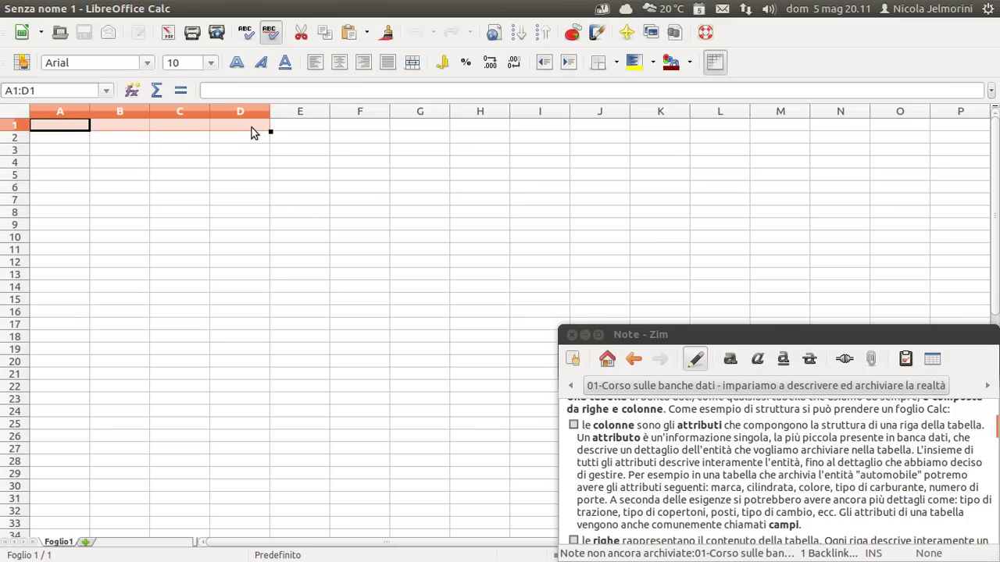
pyautogui.click(62, 132)
pyautogui.moveTo(60, 132); pyautogui.dragTo(258, 130)
pyautogui.moveTo(65, 128); pyautogui.dragTo(239, 130)
pyautogui.click(15, 138)
pyautogui.click(17, 150)
# Enter the values 1, 2, 3 and 4 in cells A1 to D1
pyautogui.click(48, 125)
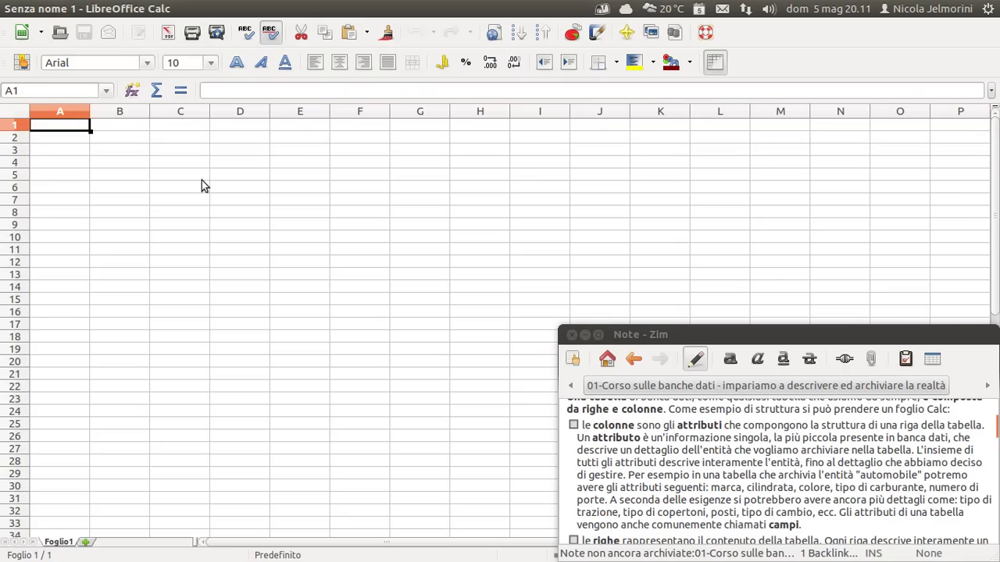
pyautogui.write('1')
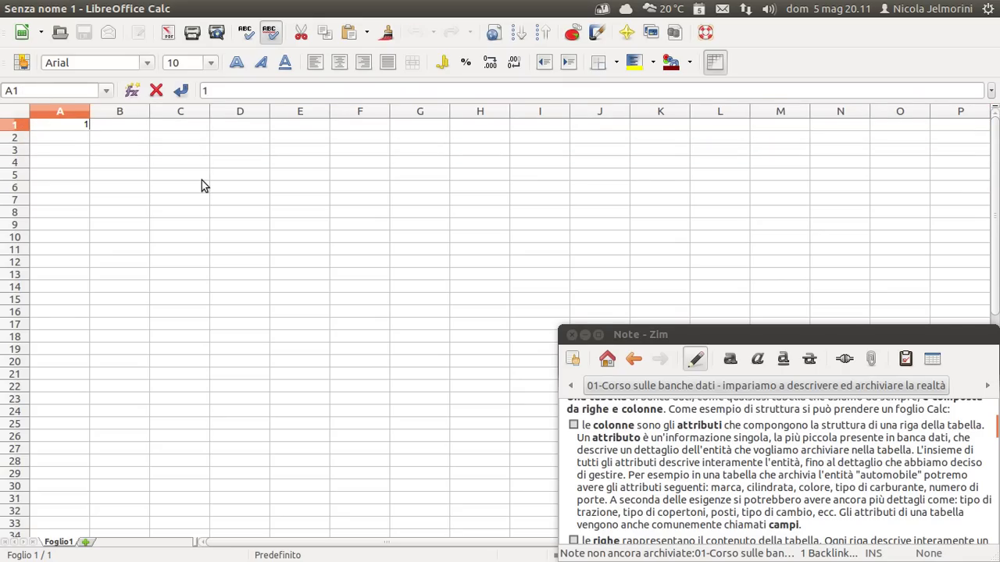
pyautogui.press('Tab')
pyautogui.write('2')
pyautogui.press('Tab')
pyautogui.write('3')
pyautogui.press('Tab')
pyautogui.write('4')
pyautogui.press('Return')
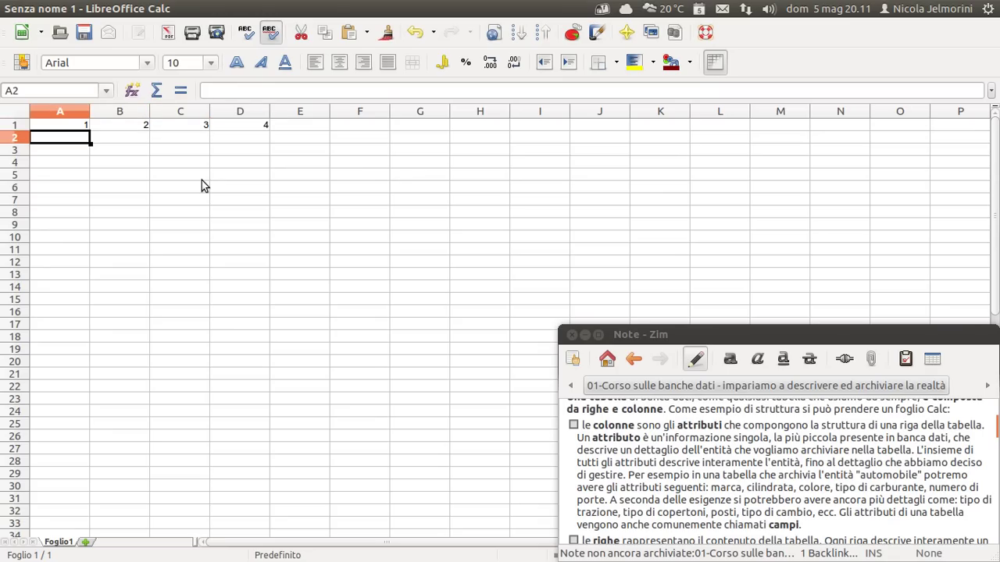
# Fill cells A2 to D2 with the values 10, 13, 15 and 70
pyautogui.write('10')
pyautogui.press('Tab')
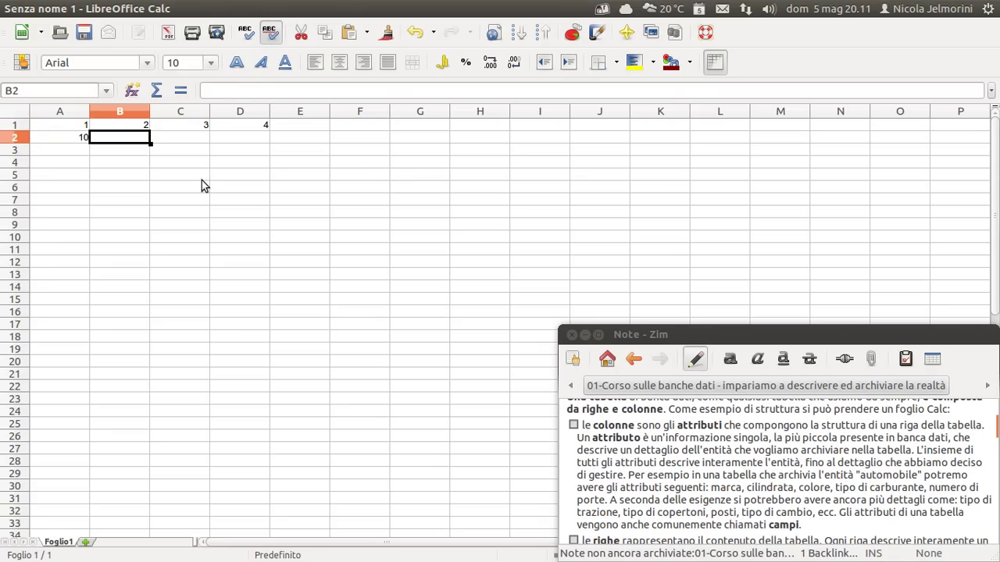
pyautogui.write('13')
pyautogui.press('Tab')
pyautogui.write('15')
pyautogui.press('Tab')
pyautogui.write('70')
pyautogui.press('Return')
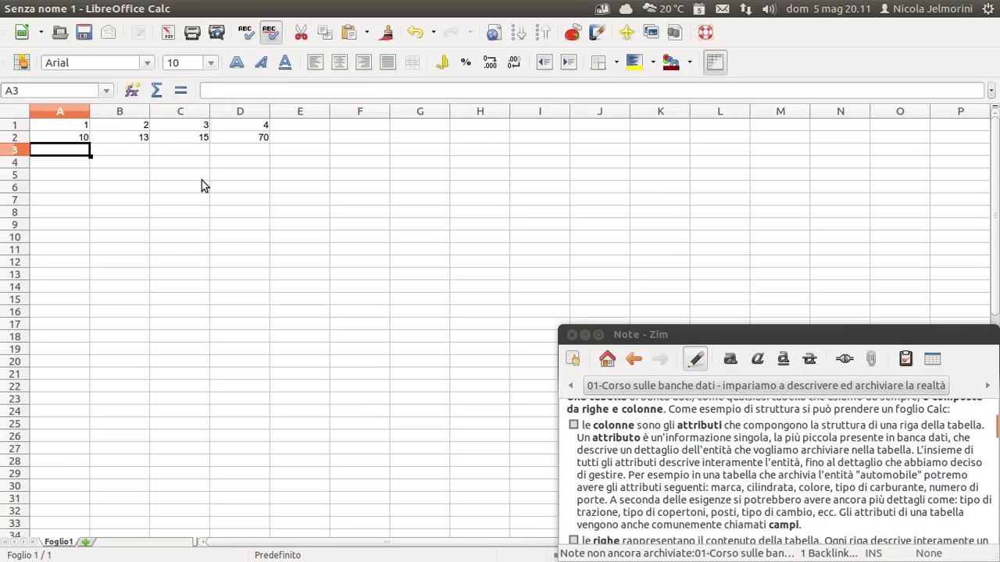
# Select the two filled rows A1:D2, the first row A1:D1 alone, and both rows again
pyautogui.click(68, 127)
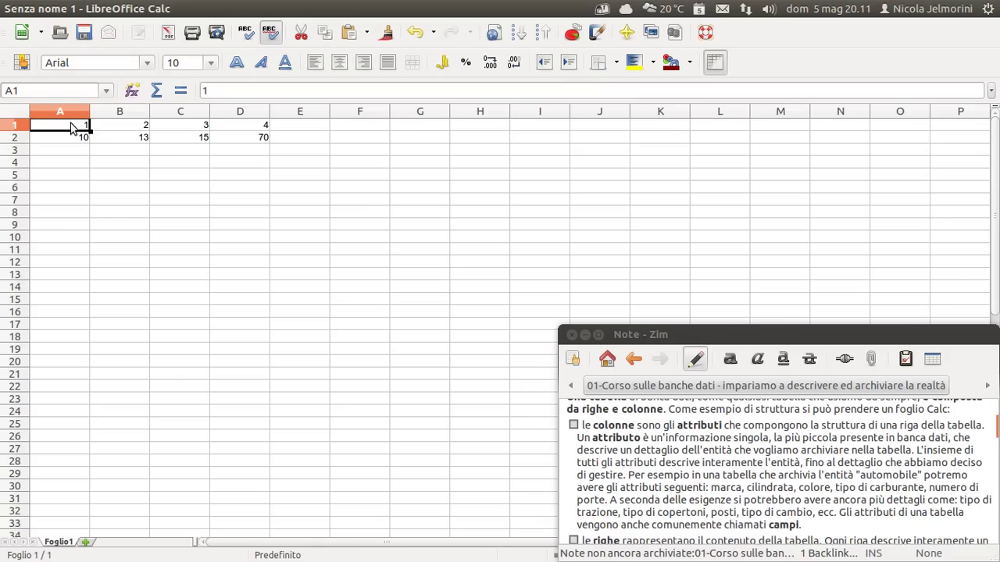
pyautogui.moveTo(70, 129); pyautogui.dragTo(256, 139)
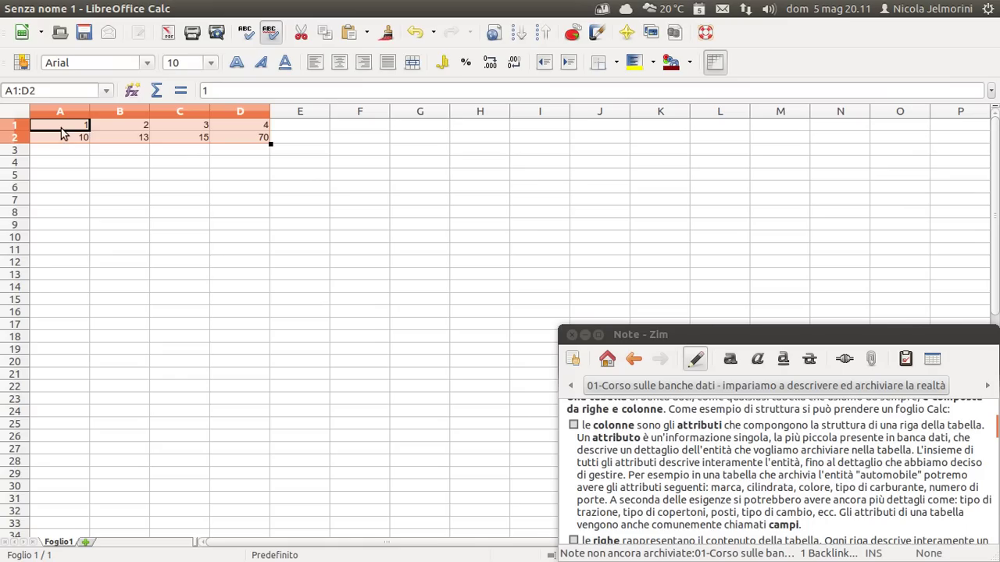
pyautogui.moveTo(60, 126); pyautogui.dragTo(223, 126)
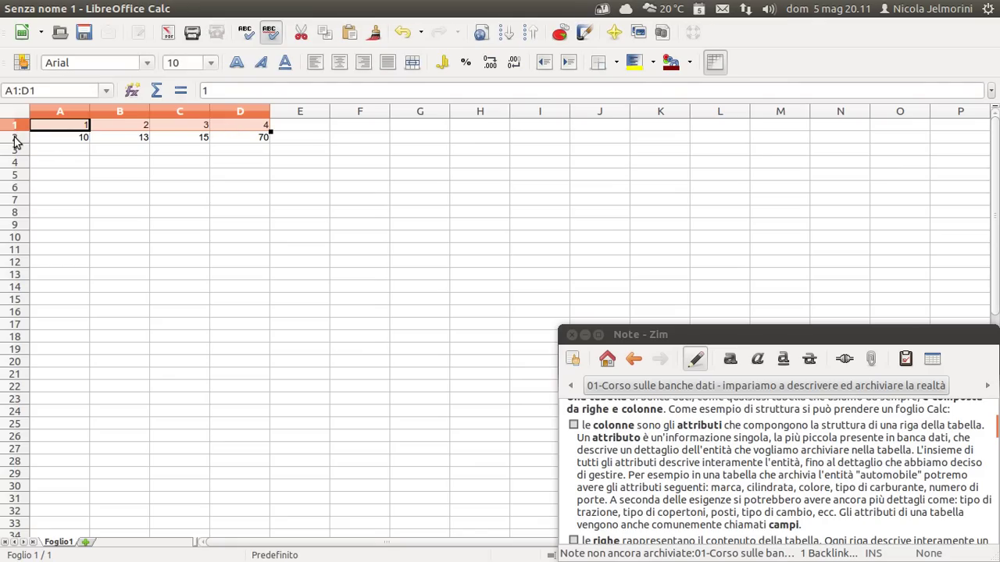
pyautogui.moveTo(60, 139); pyautogui.dragTo(242, 126)
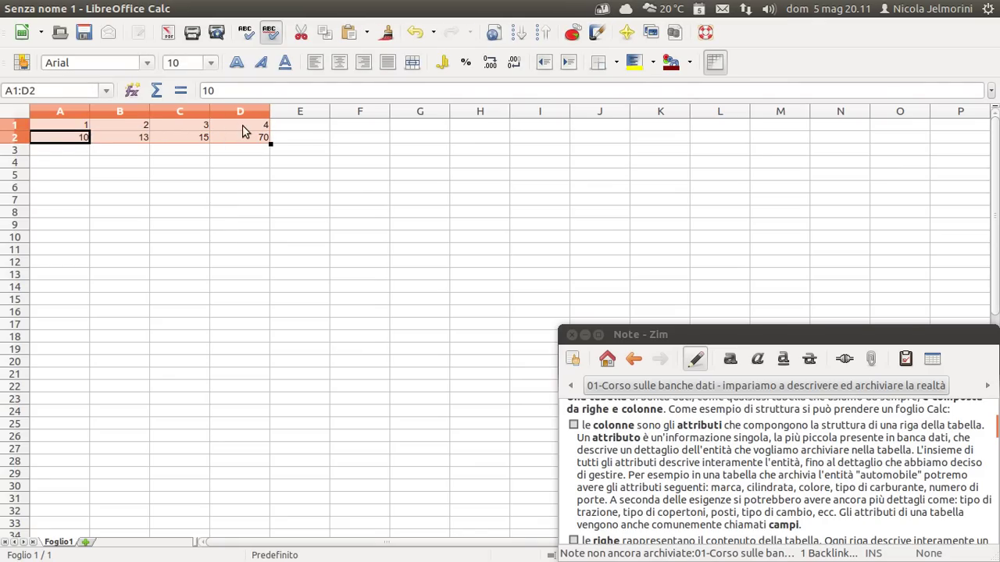
# Select the first-row cells A1:D1, the second-row cells A2:D2, the empty cells A3:C3 and cell D2 in turn
pyautogui.click(68, 141)
pyautogui.moveTo(74, 128); pyautogui.dragTo(230, 130)
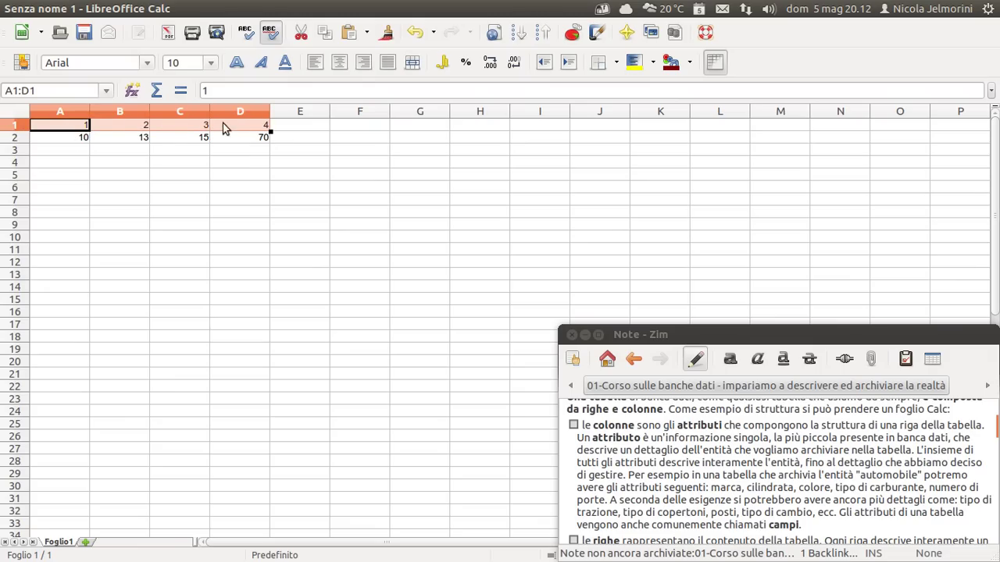
pyautogui.moveTo(38, 139); pyautogui.dragTo(238, 136)
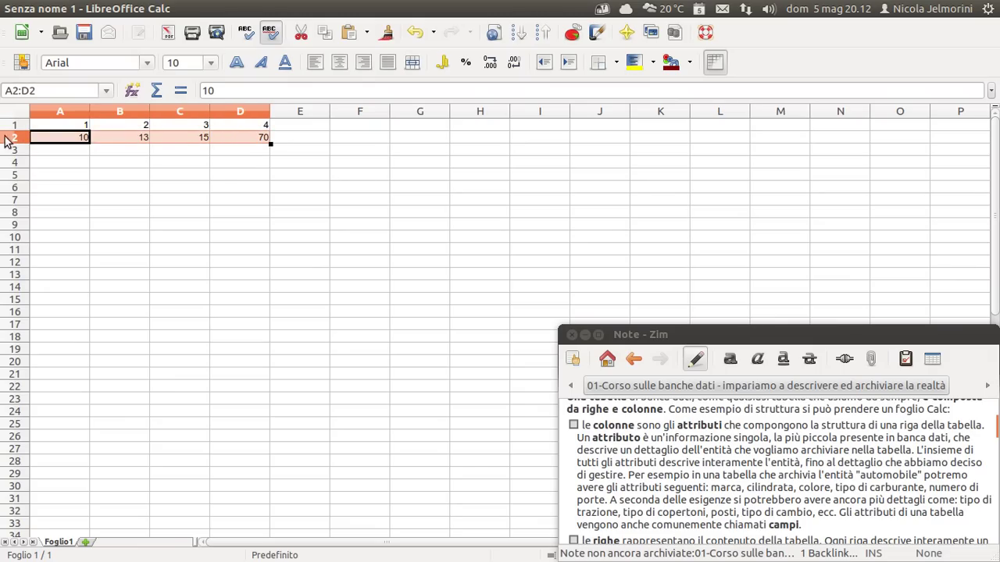
pyautogui.moveTo(36, 153); pyautogui.dragTo(166, 153)
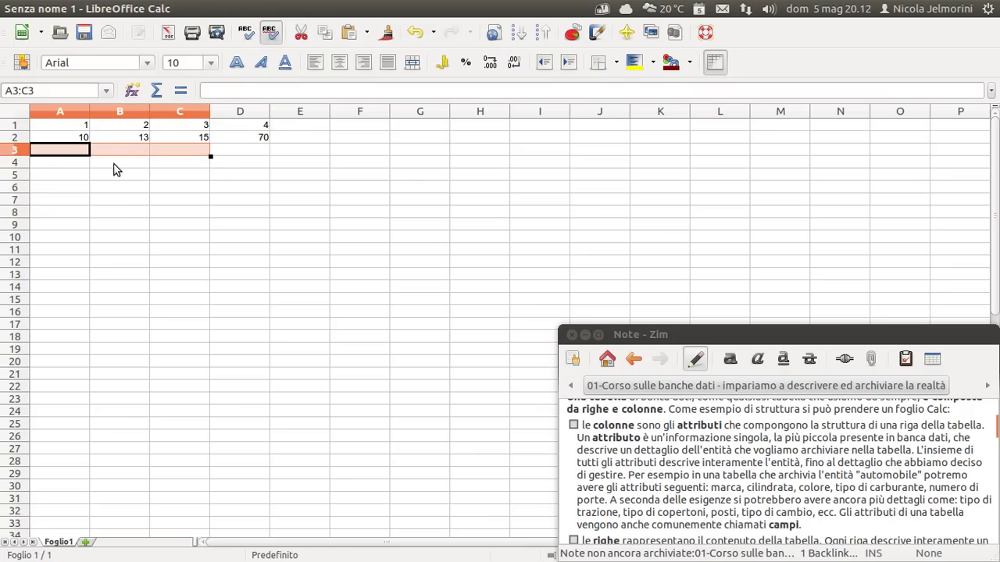
pyautogui.click(247, 139)
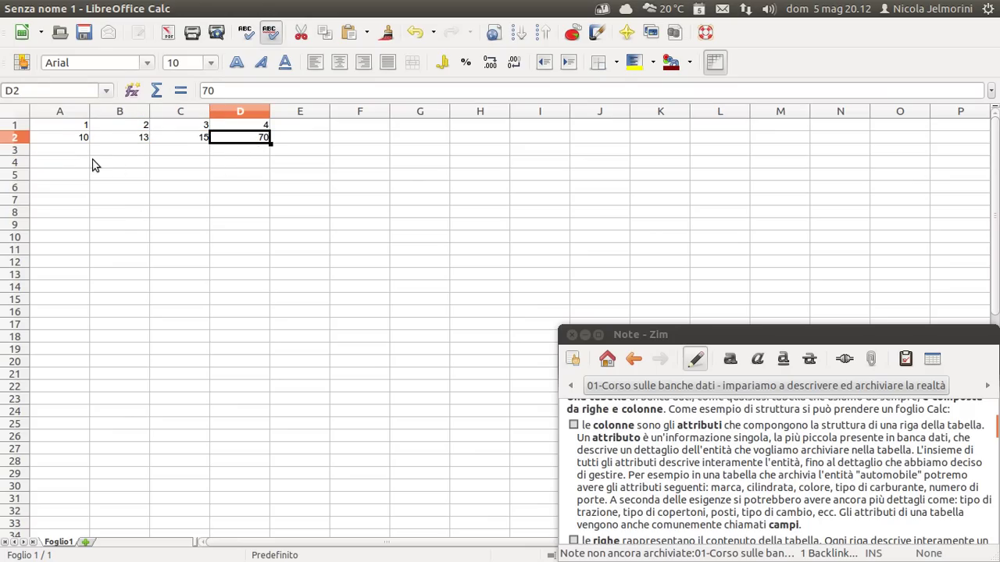
# Alternate the selection between the filled rows A1:D1 and A2:D2, ending with the whole block A1:D2 selected
pyautogui.click(55, 128)
pyautogui.moveTo(56, 128); pyautogui.dragTo(219, 133)
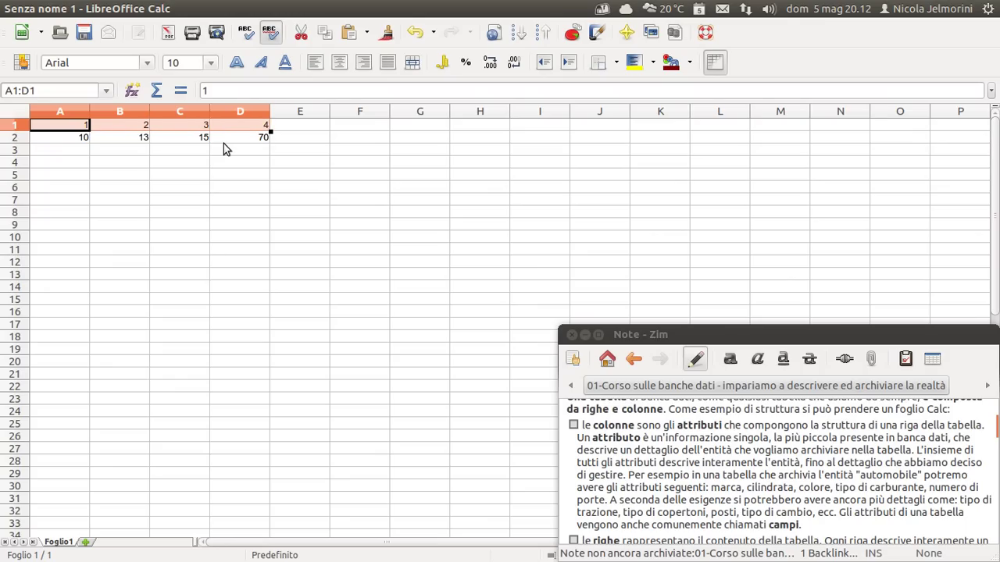
pyautogui.moveTo(72, 138); pyautogui.dragTo(239, 138)
pyautogui.moveTo(59, 126); pyautogui.dragTo(242, 129)
pyautogui.moveTo(77, 139); pyautogui.dragTo(244, 143)
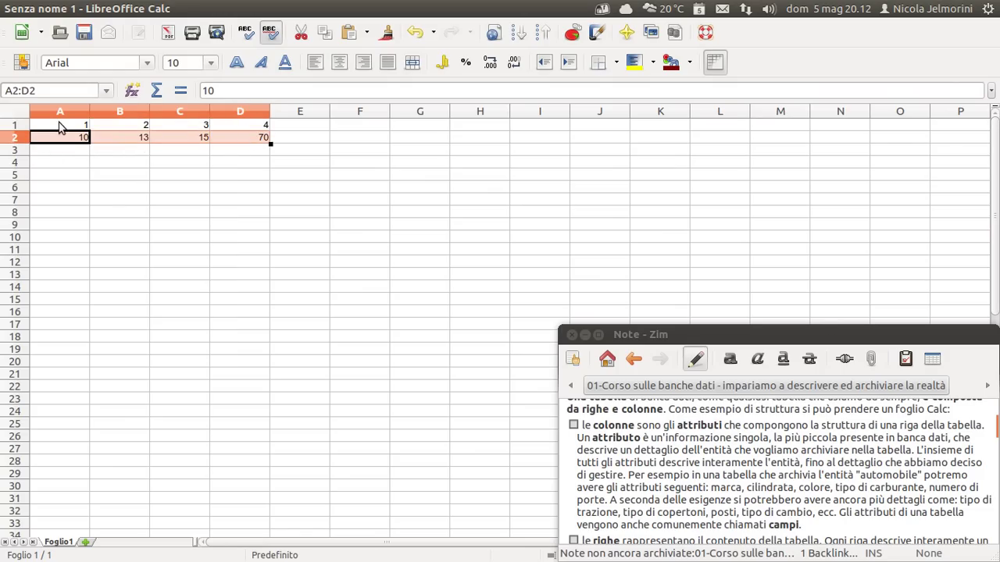
pyautogui.moveTo(60, 129)
pyautogui.mouseDown()
pyautogui.moveTo(227, 125)
pyautogui.moveTo(69, 131)
pyautogui.mouseUp()
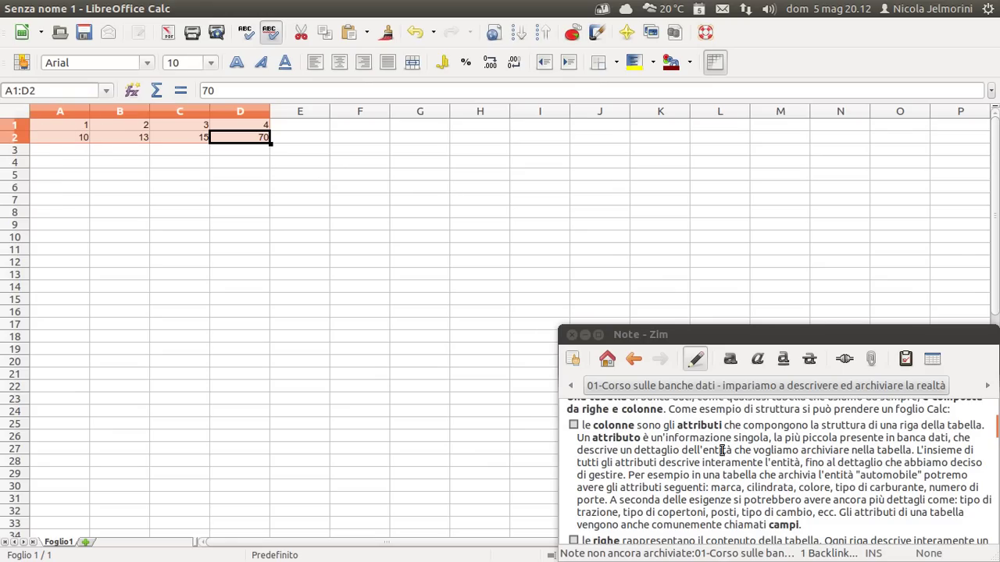
# Switch to the Zim notes and highlight "Un attributo è un'informazione singola", followed by the full definition up to "archiviare nella tabella"
pyautogui.click(676, 446)
pyautogui.click(629, 440)
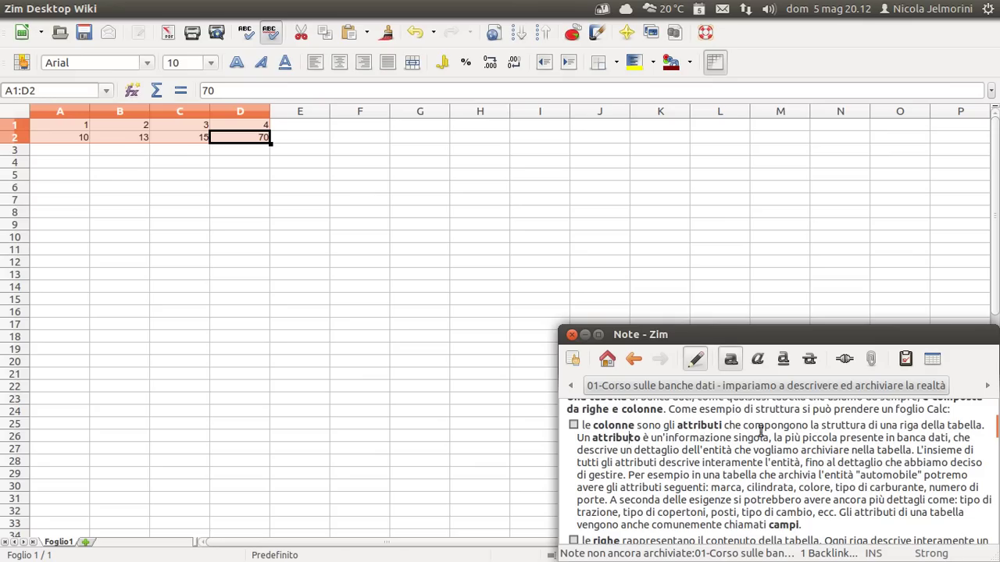
pyautogui.keyDown('shift'); pyautogui.click(578, 439); pyautogui.keyUp('shift')
pyautogui.moveTo(692, 434); pyautogui.dragTo(772, 438)
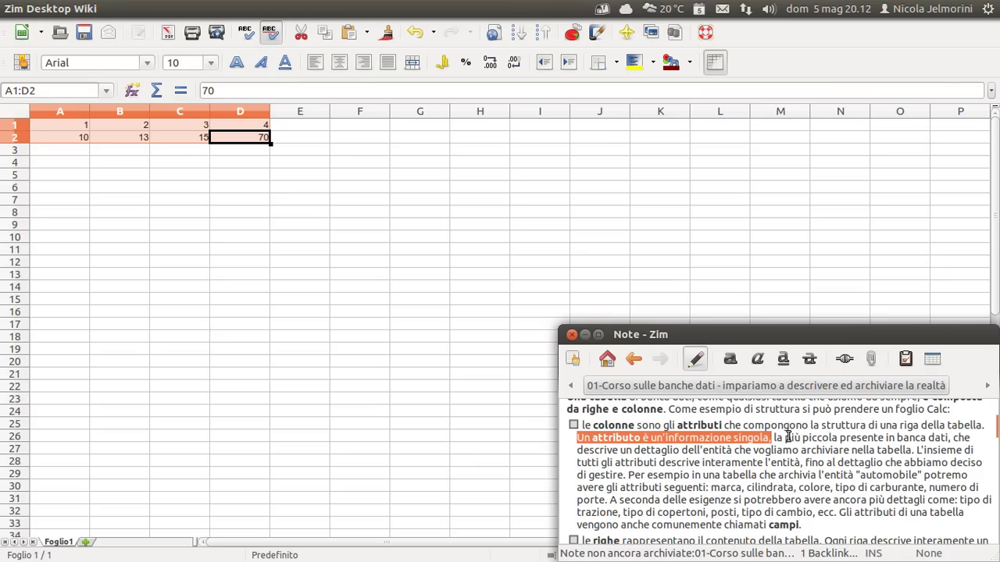
pyautogui.click(645, 449)
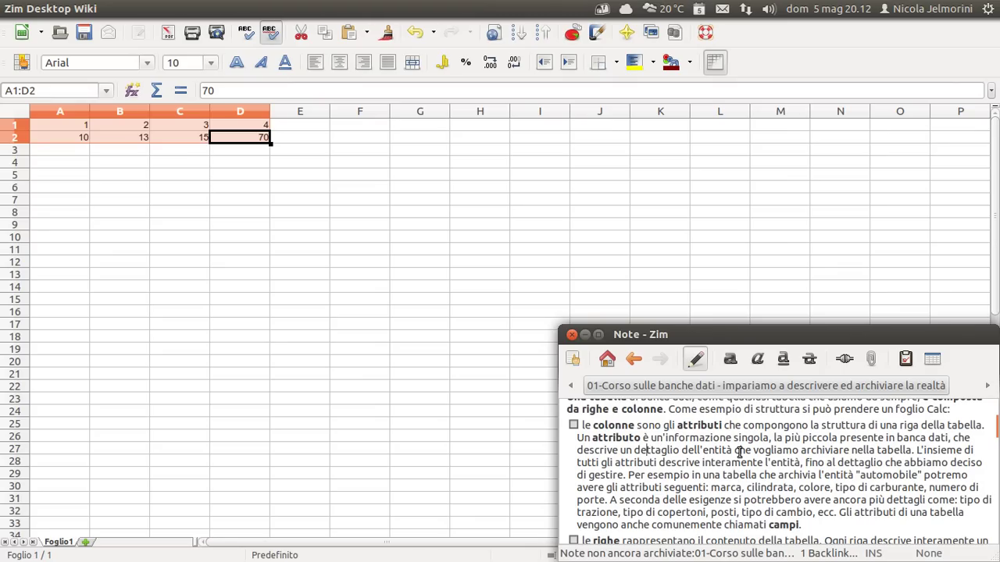
pyautogui.moveTo(912, 452); pyautogui.dragTo(576, 439)
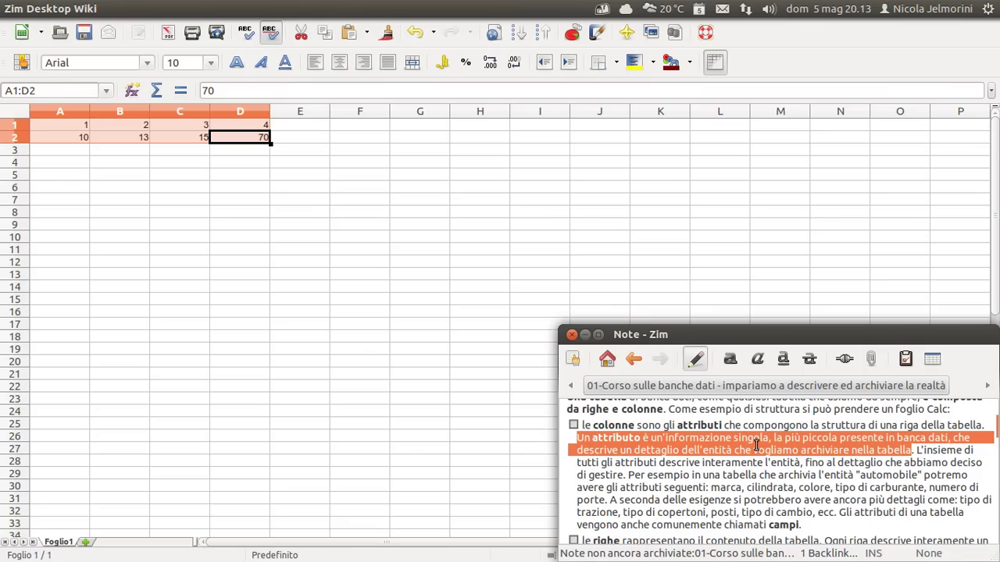
pyautogui.click(685, 449)
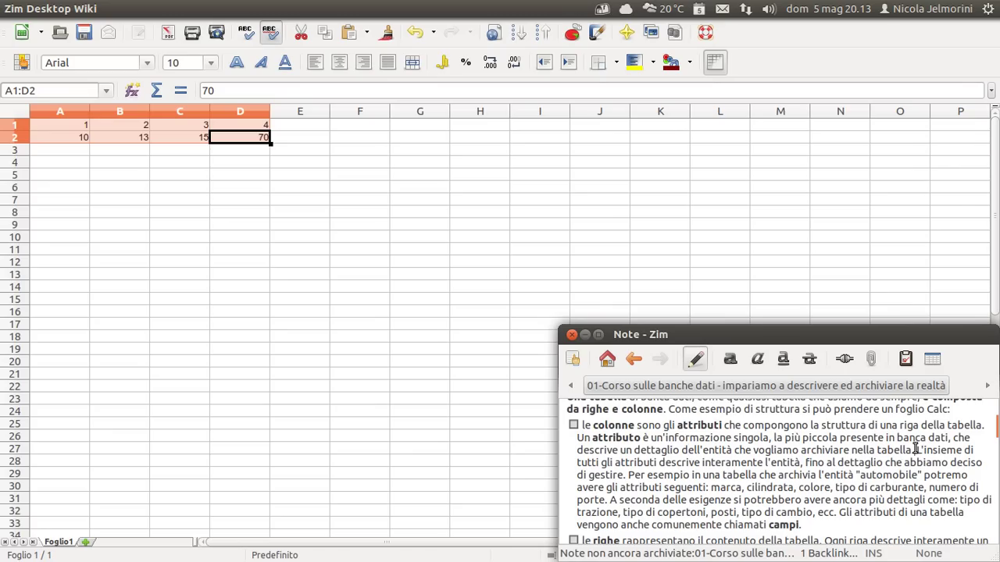
# Highlight the notes passage on "L'insieme di tutti gli attributi" through "di gestire" and select cells A1:D1 in the Calc sheet
pyautogui.moveTo(915, 451); pyautogui.dragTo(742, 463)
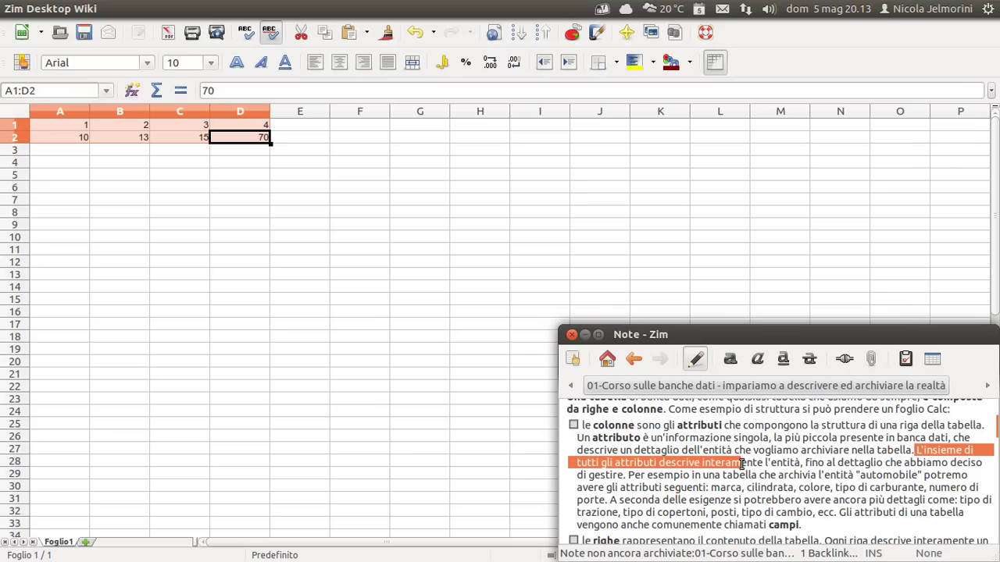
pyautogui.click(798, 464)
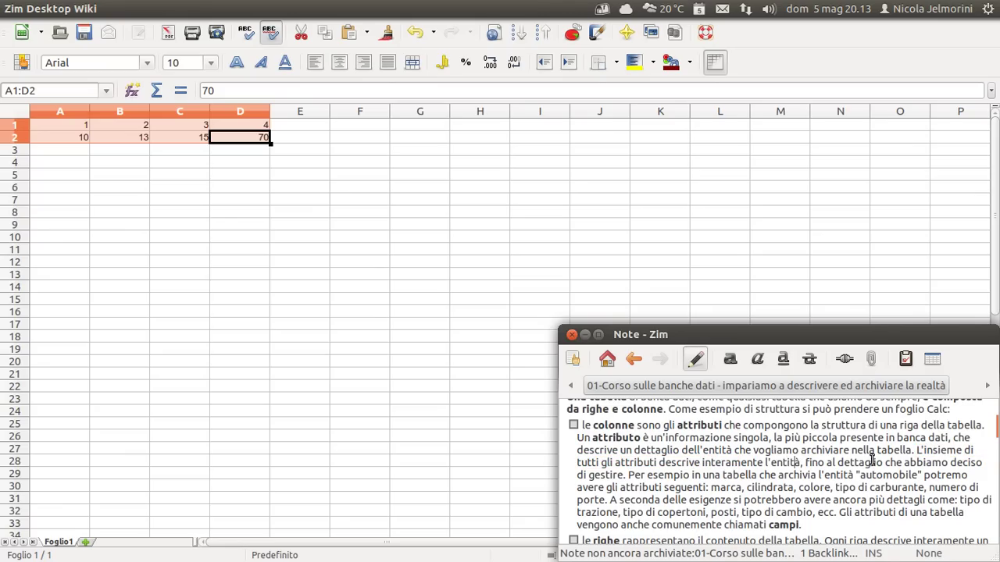
pyautogui.moveTo(622, 476); pyautogui.dragTo(576, 451)
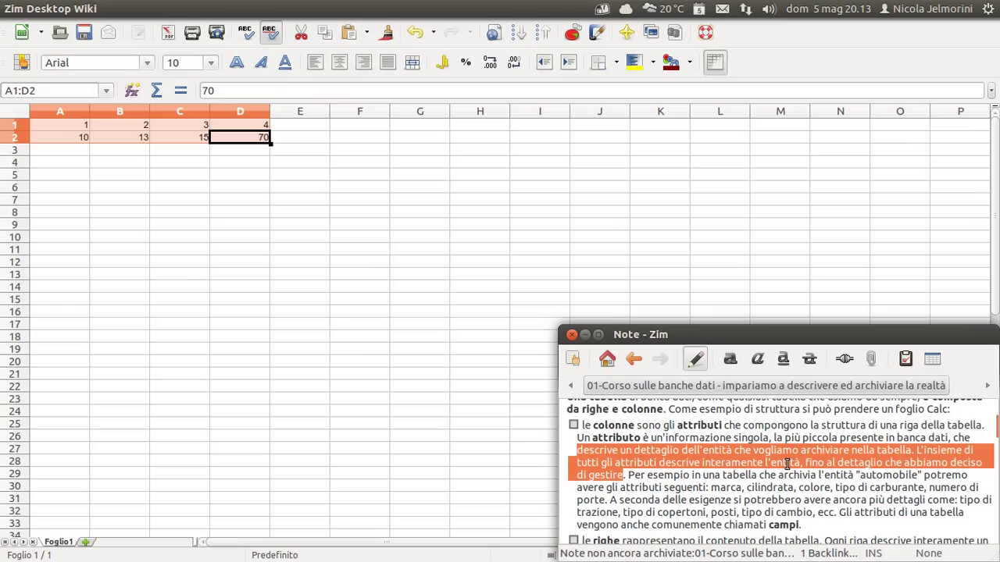
pyautogui.click(60, 125)
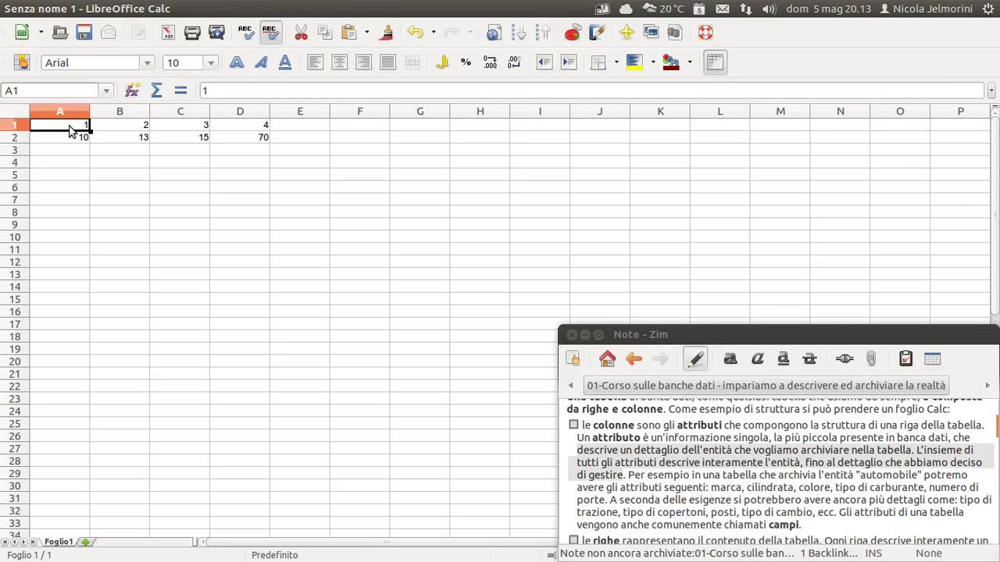
pyautogui.moveTo(71, 130); pyautogui.dragTo(236, 127)
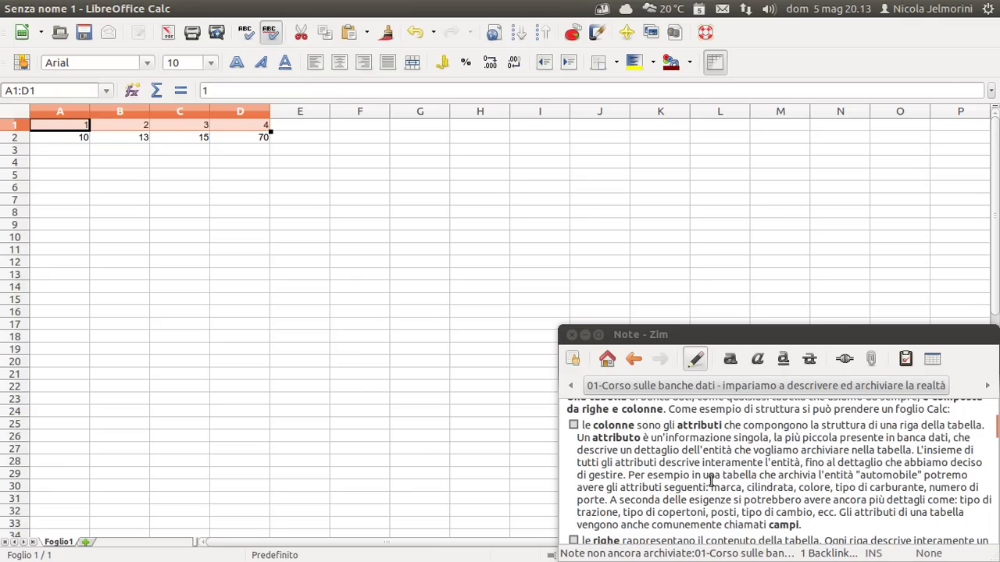
# Highlight the "automobile" example in the Zim notes, its attributes from "marca" to "numero di porte", and the additional details starting at "tipo di trazione"
pyautogui.moveTo(630, 475); pyautogui.dragTo(711, 487)
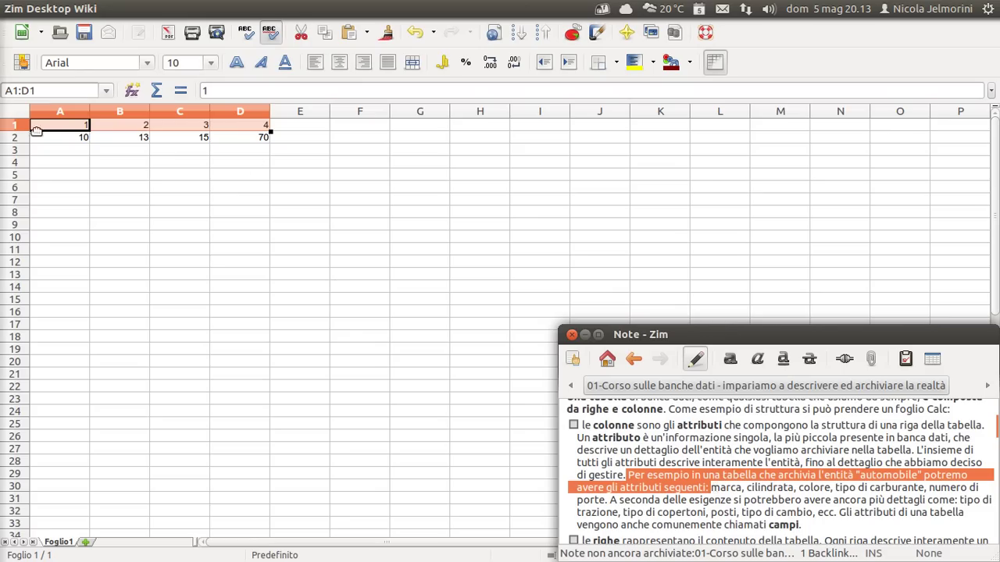
pyautogui.click(705, 487)
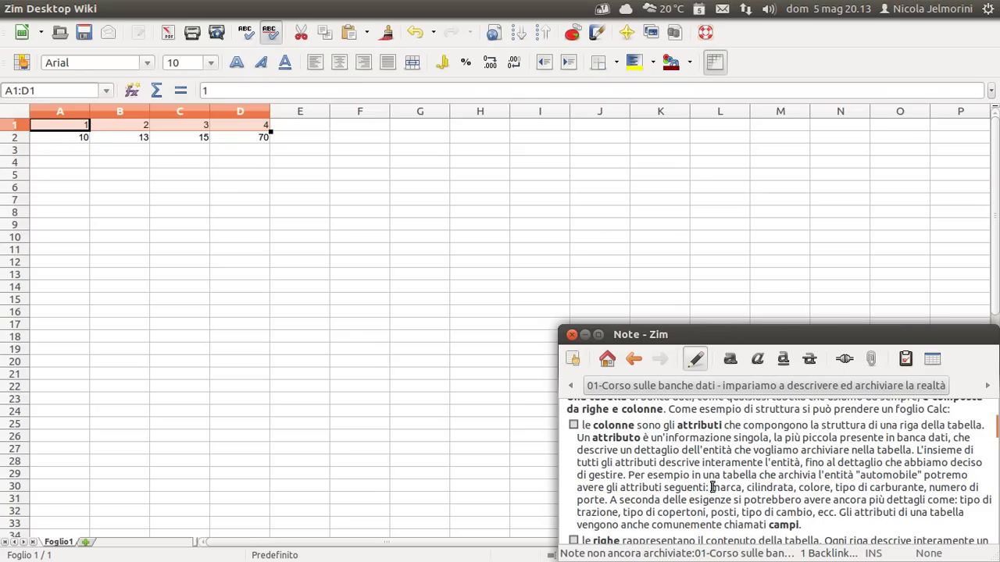
pyautogui.moveTo(712, 487); pyautogui.dragTo(610, 498)
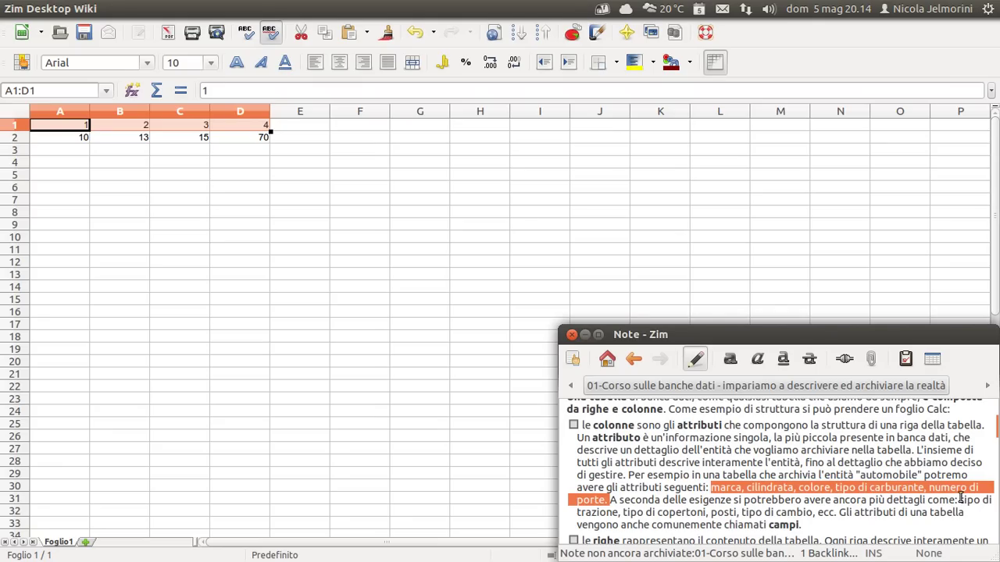
pyautogui.moveTo(957, 499); pyautogui.dragTo(822, 509)
pyautogui.click(766, 461)
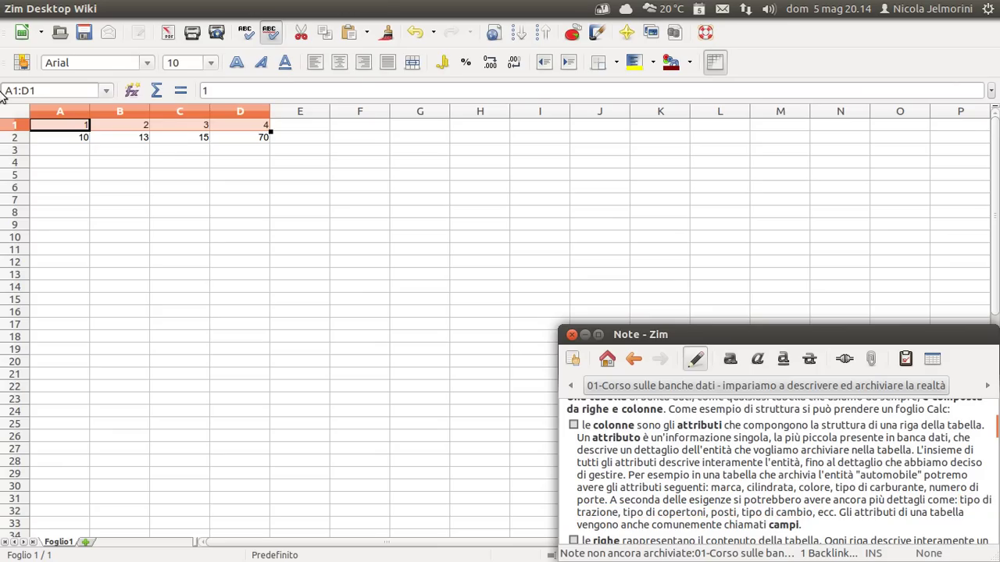
# Select cells A1:P1 across the first row of the Calc sheet, cells A1:A2, and finally the four filled cells A1:D1
pyautogui.click(66, 130)
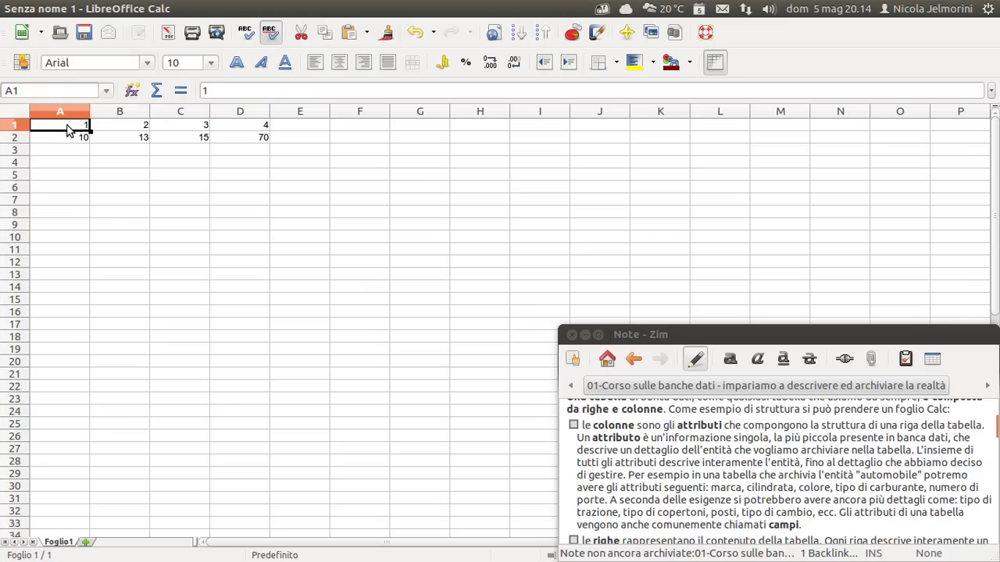
pyautogui.moveTo(67, 130); pyautogui.dragTo(953, 128)
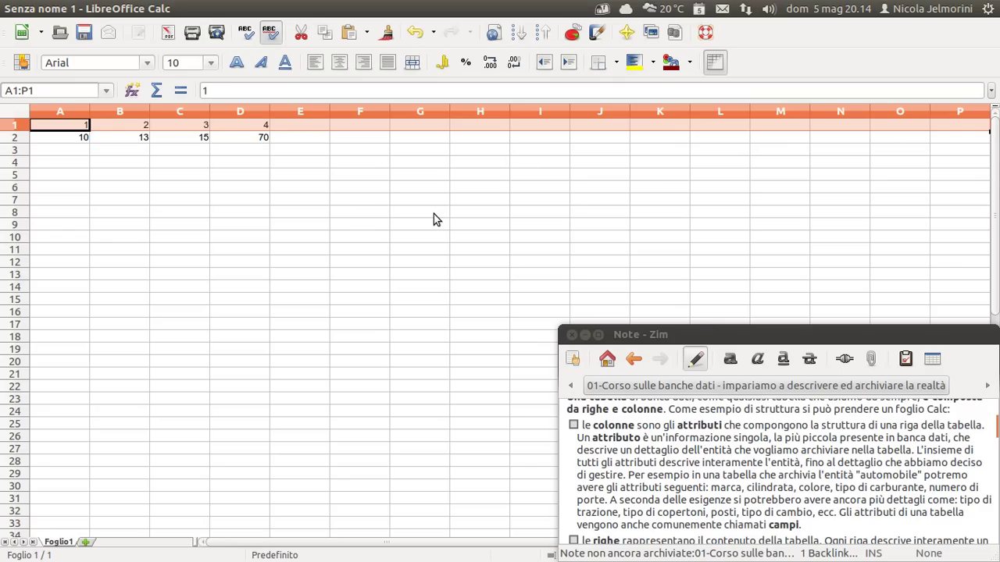
pyautogui.click(72, 127)
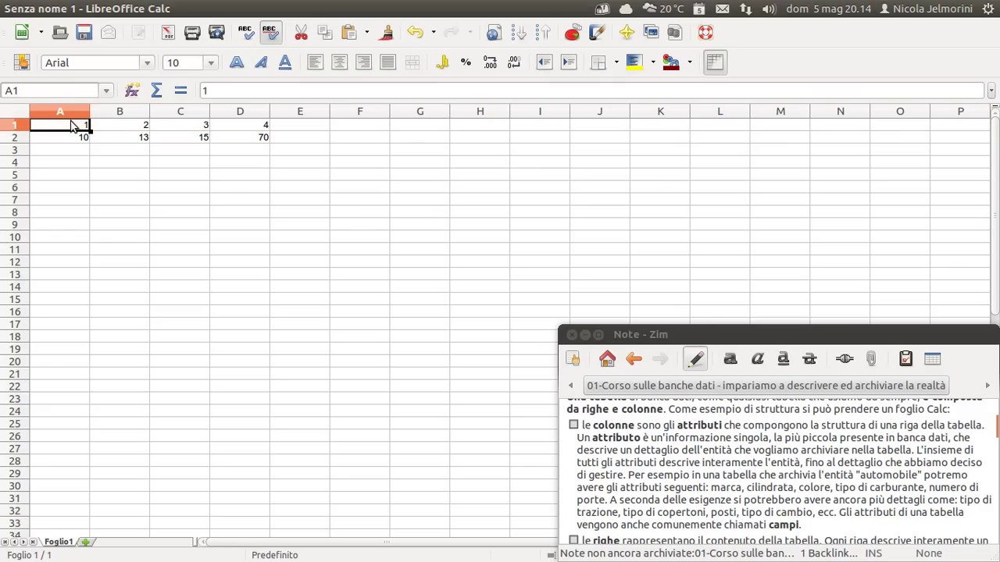
pyautogui.moveTo(72, 127); pyautogui.dragTo(74, 139)
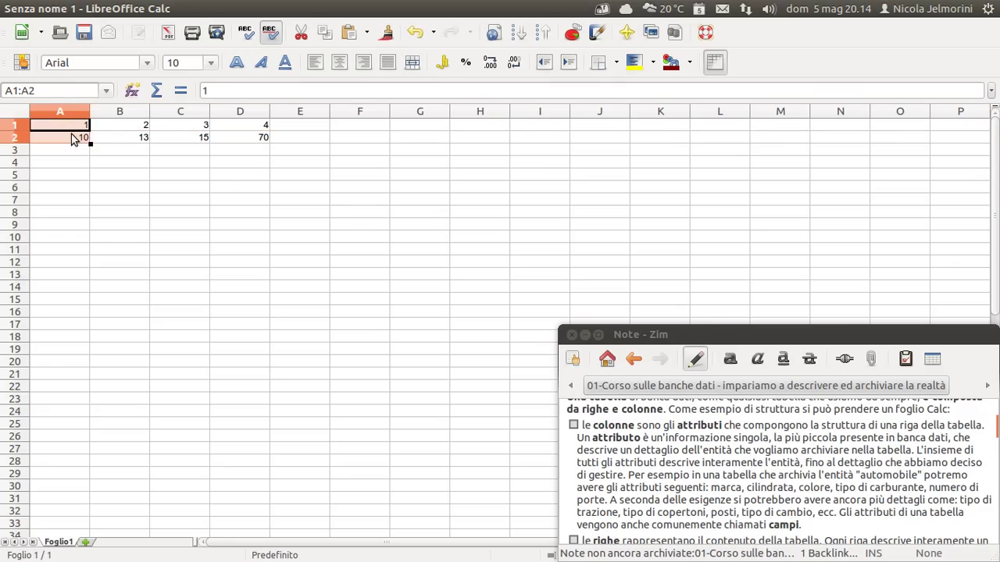
pyautogui.click(70, 128)
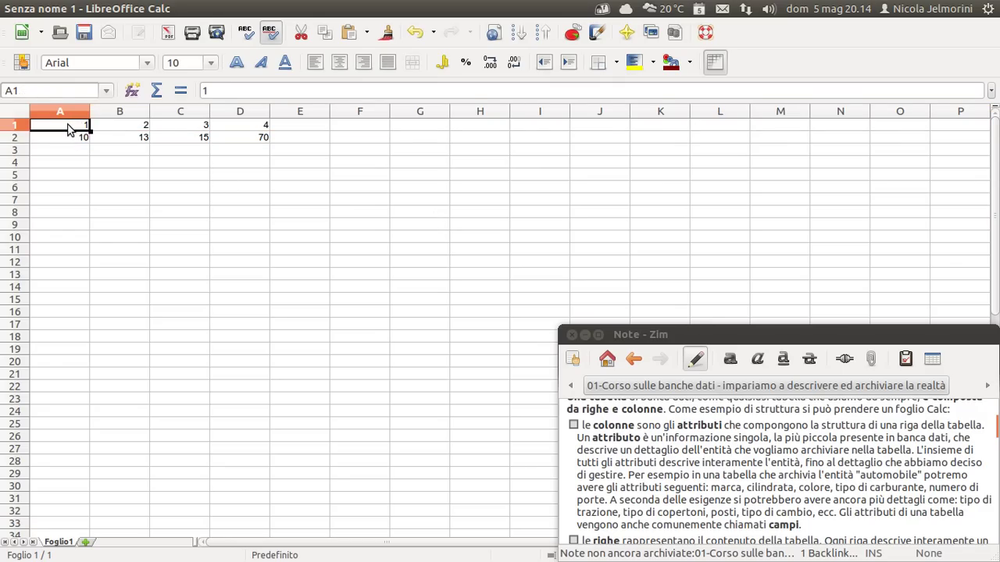
pyautogui.moveTo(69, 128); pyautogui.dragTo(237, 127)
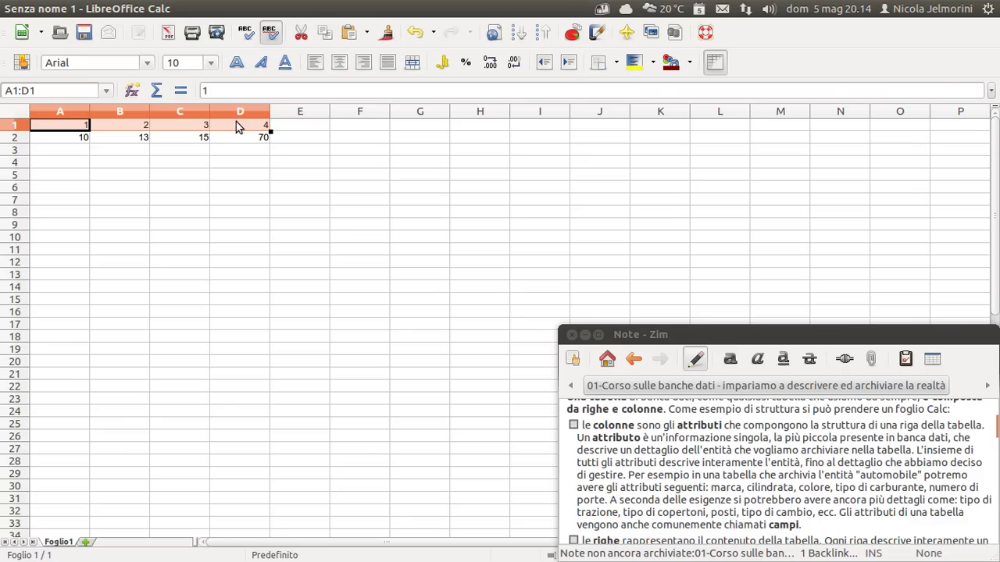
# Select the first row A1:D1, the second row A2:D2, the empty cells below in column A, and the whole block A1:D2
pyautogui.click(76, 129)
pyautogui.moveTo(75, 129); pyautogui.dragTo(245, 130)
pyautogui.click(72, 140)
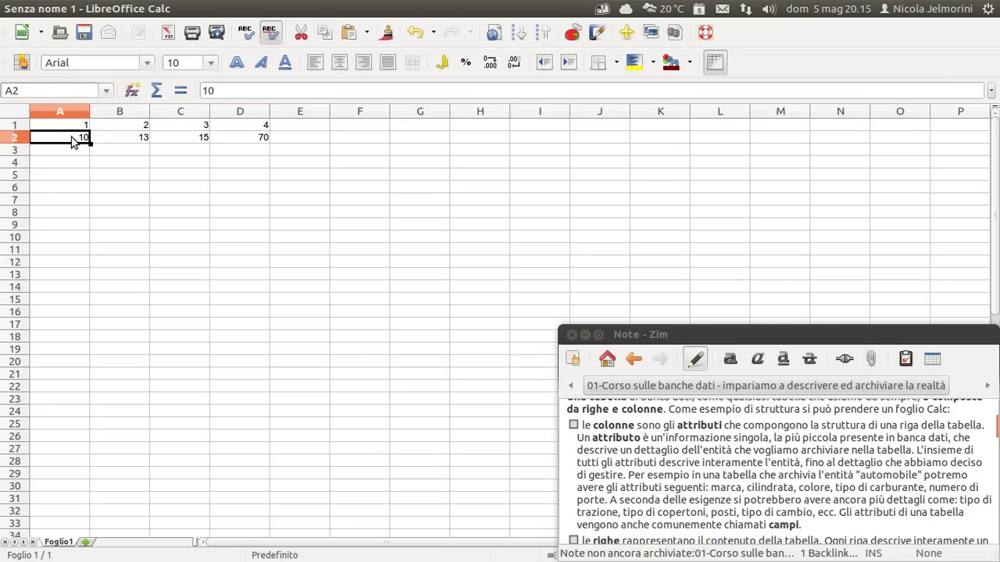
pyautogui.moveTo(92, 139); pyautogui.dragTo(234, 144)
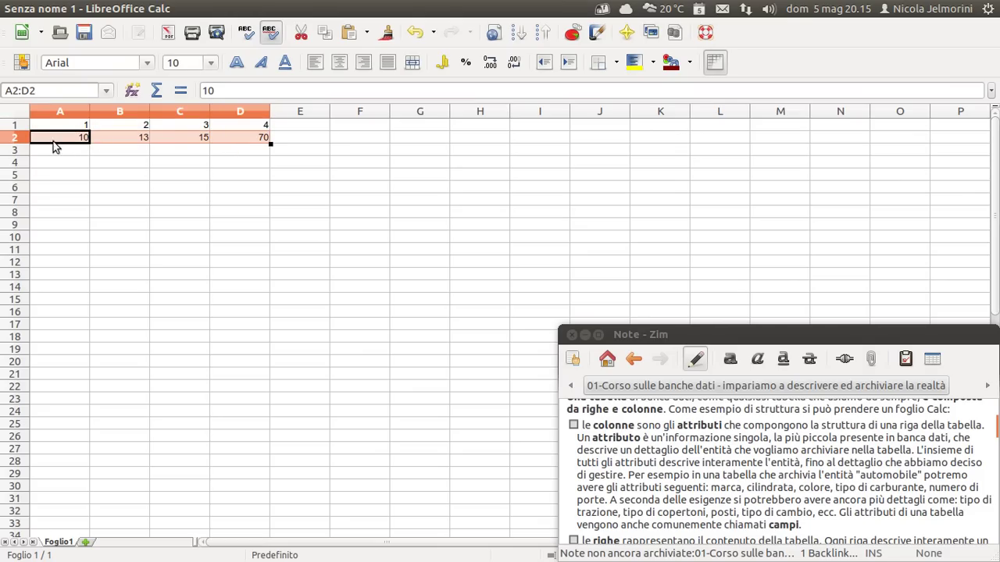
pyautogui.moveTo(59, 159); pyautogui.dragTo(67, 230)
pyautogui.moveTo(62, 126); pyautogui.dragTo(70, 139)
pyautogui.moveTo(160, 143); pyautogui.dragTo(246, 133)
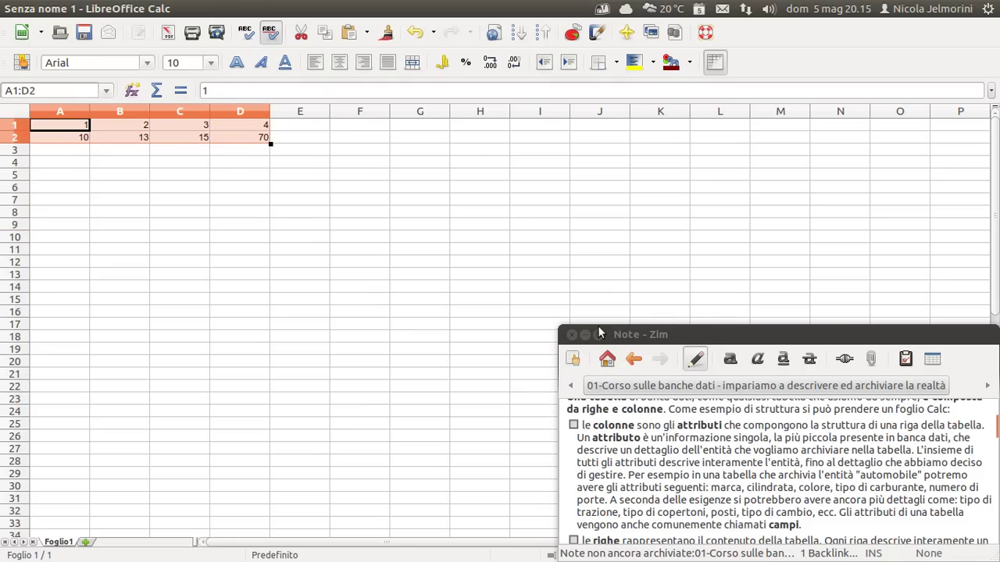
# Highlight the Zim notes sentence saying attributes are also called "campi" and tick the checkbox of the "le colonne" item
pyautogui.scroll(-2, 867, 477)
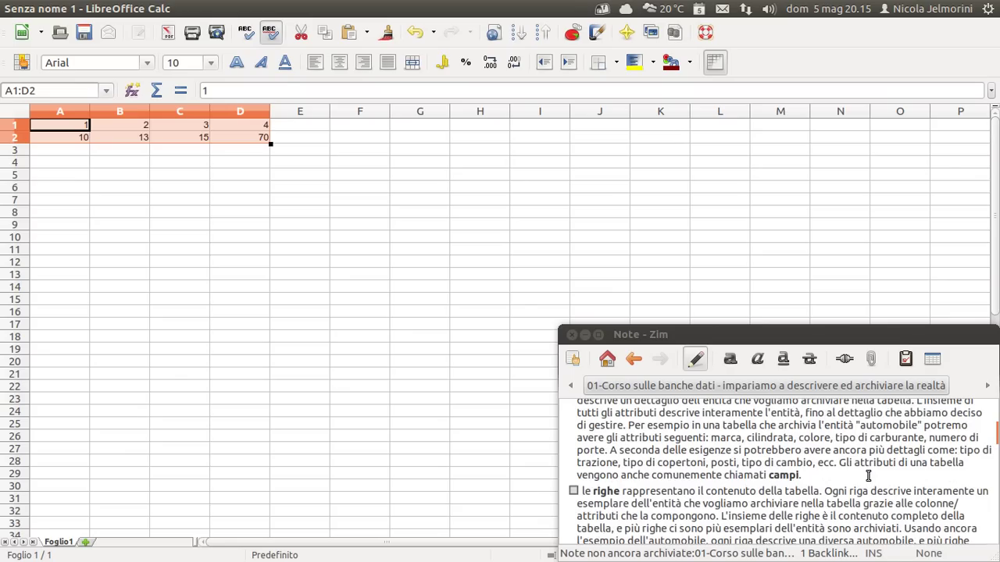
pyautogui.click(840, 464)
pyautogui.moveTo(840, 466); pyautogui.dragTo(807, 479)
pyautogui.click(797, 462)
pyautogui.scroll(3, 702, 457)
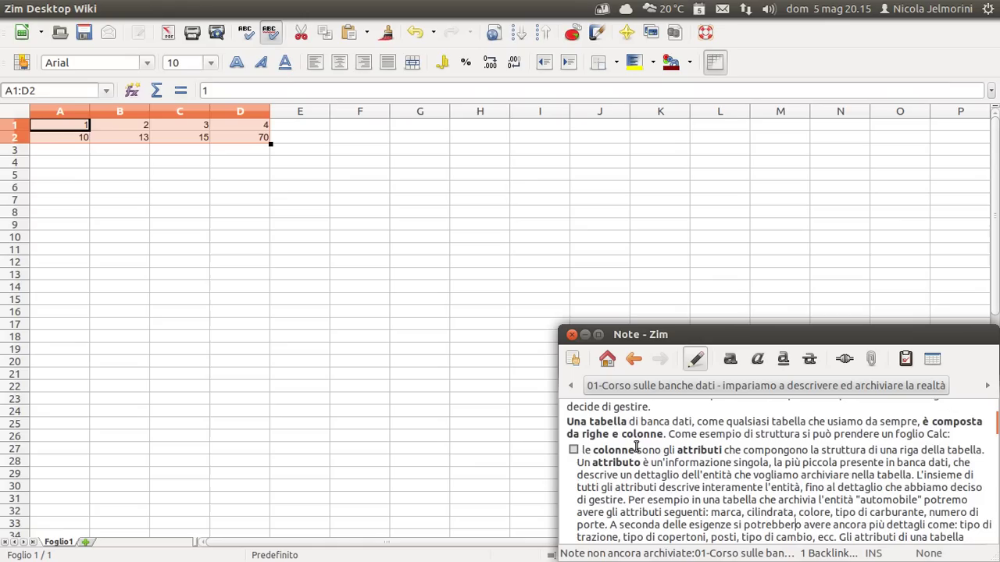
pyautogui.click(573, 450)
# Highlight "le righe rappresentano il contenuto della tabella" in the Zim notes and select the first row A1:D1 in the Calc sheet
pyautogui.scroll(-2, 750, 459)
pyautogui.scroll(-3, 712, 464)
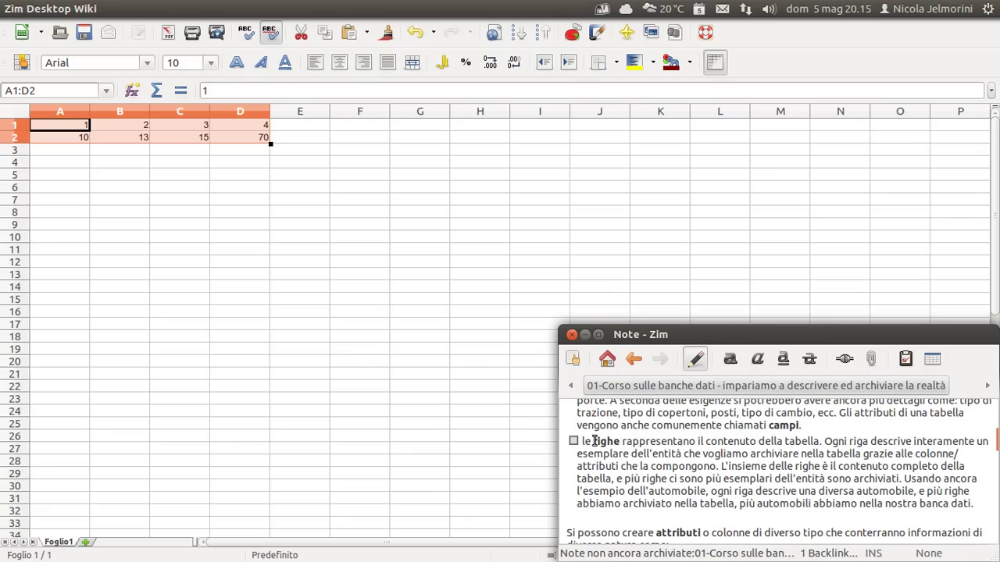
pyautogui.moveTo(586, 441); pyautogui.dragTo(819, 441)
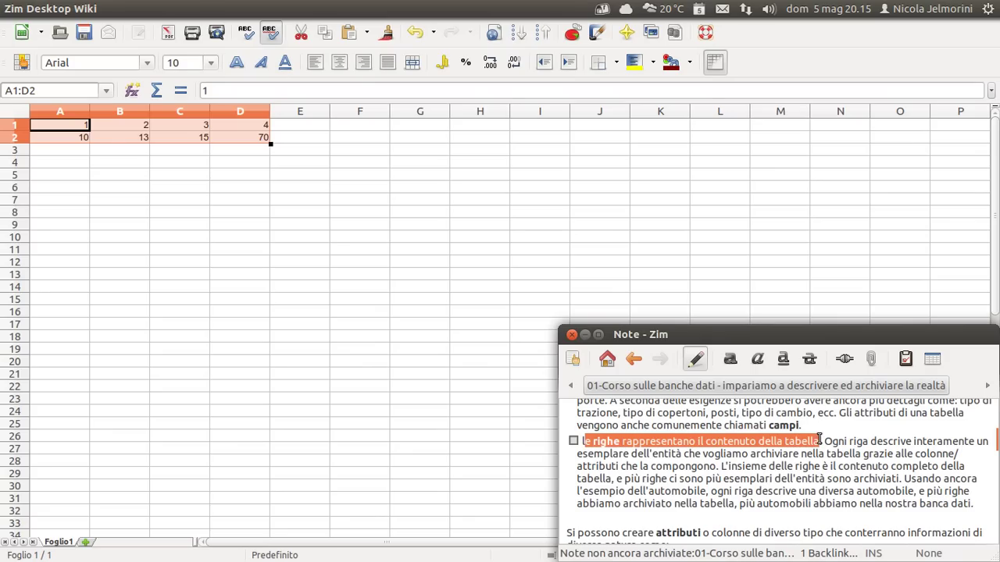
pyautogui.click(68, 133)
pyautogui.moveTo(53, 130); pyautogui.dragTo(245, 129)
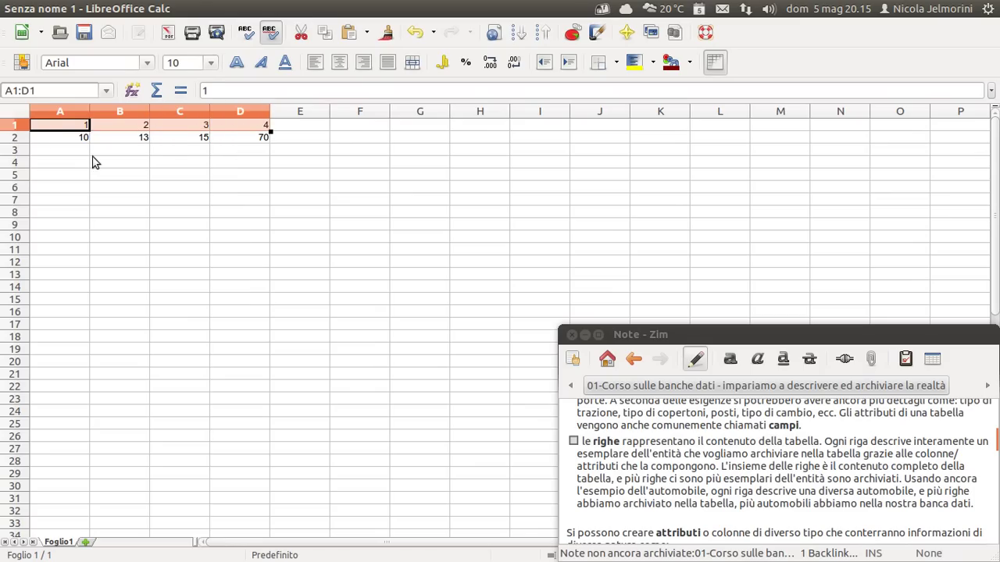
# Select the second row A2:D2 in the Calc sheet and highlight the Zim notes on single rows and the whole set of rows
pyautogui.moveTo(49, 138); pyautogui.dragTo(234, 143)
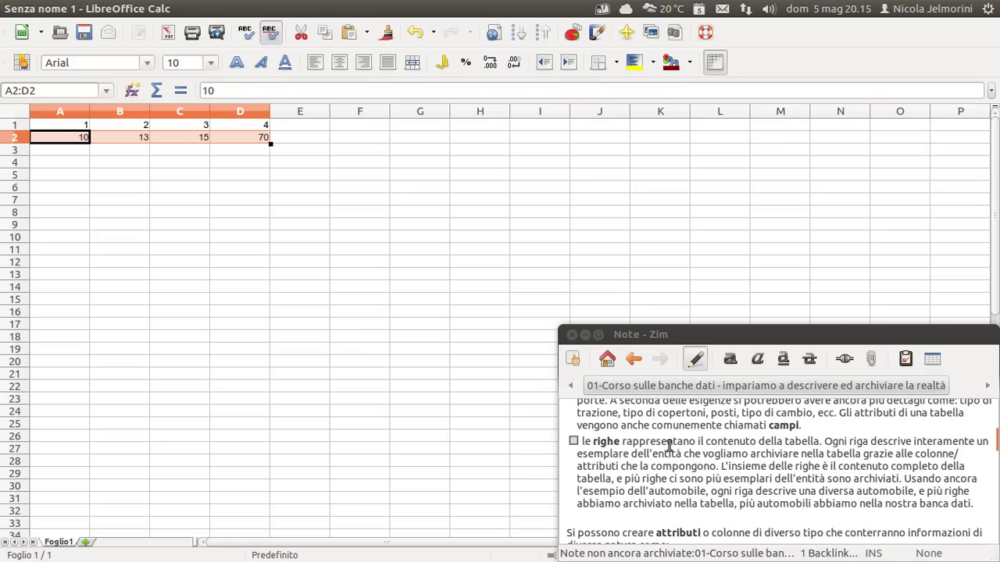
pyautogui.moveTo(824, 442); pyautogui.dragTo(778, 455)
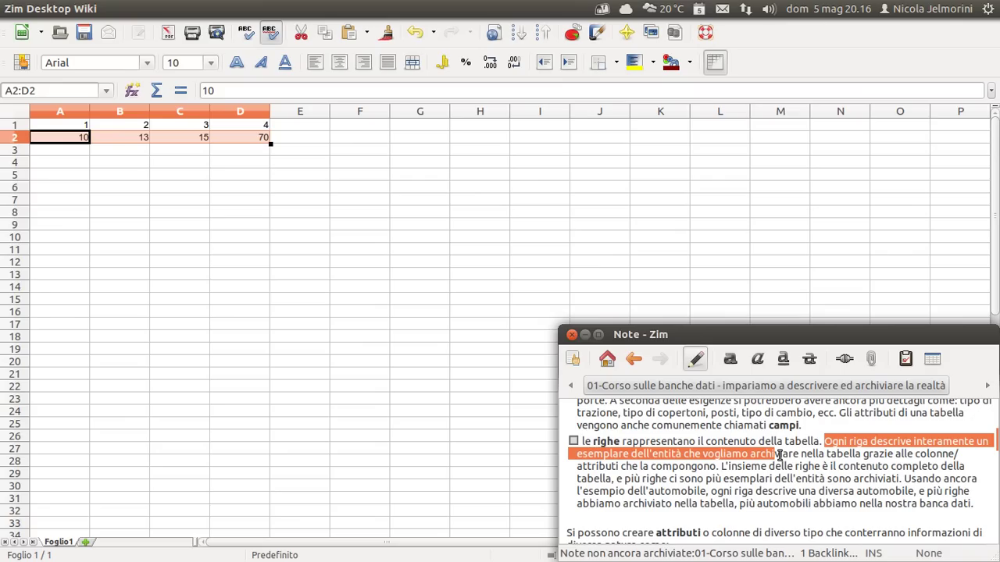
pyautogui.click(782, 454)
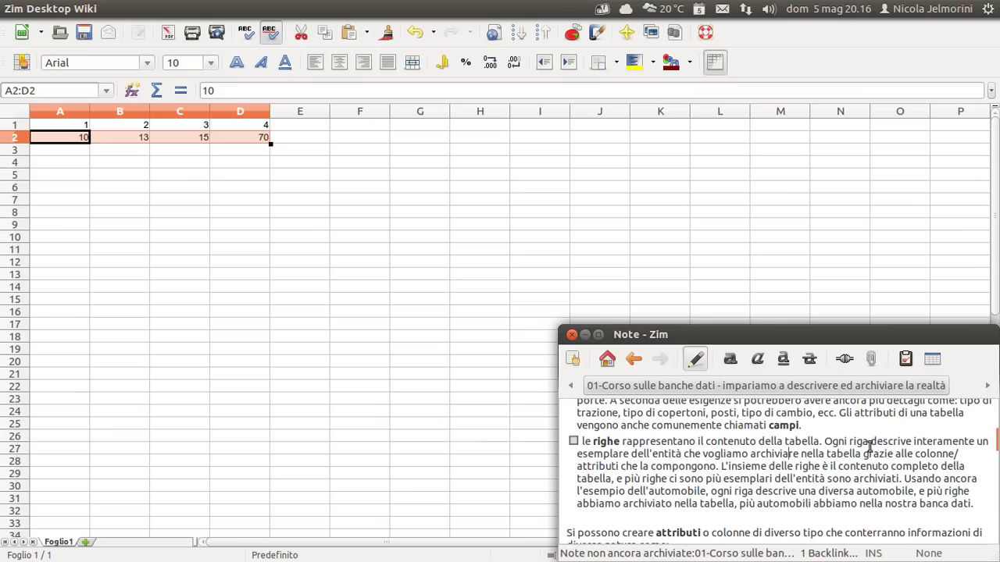
pyautogui.moveTo(631, 454); pyautogui.dragTo(906, 454)
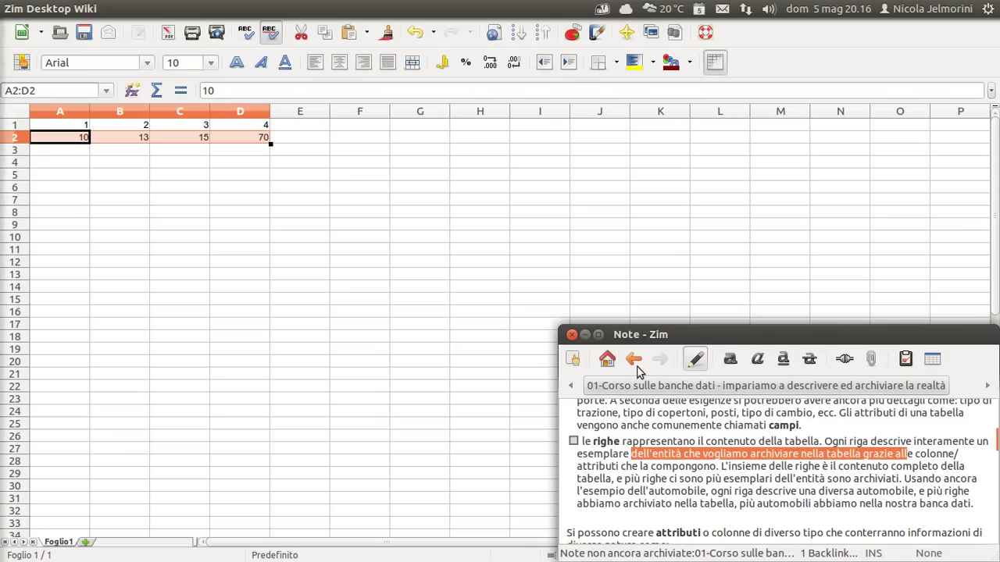
pyautogui.moveTo(721, 467); pyautogui.dragTo(615, 478)
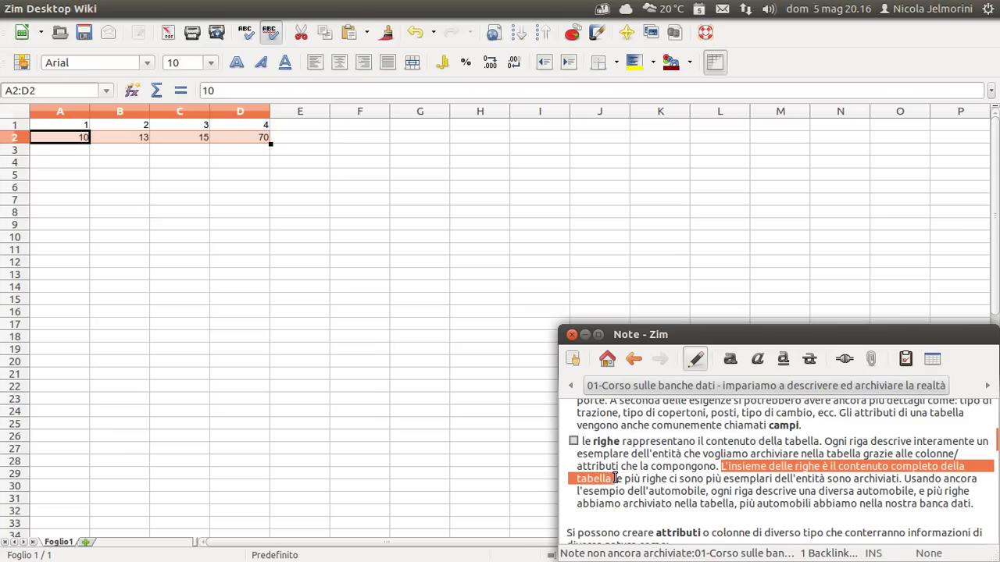
# Select the block A1:D31 across columns A to D in the Calc sheet, and finally only cell A1
pyautogui.click(66, 127)
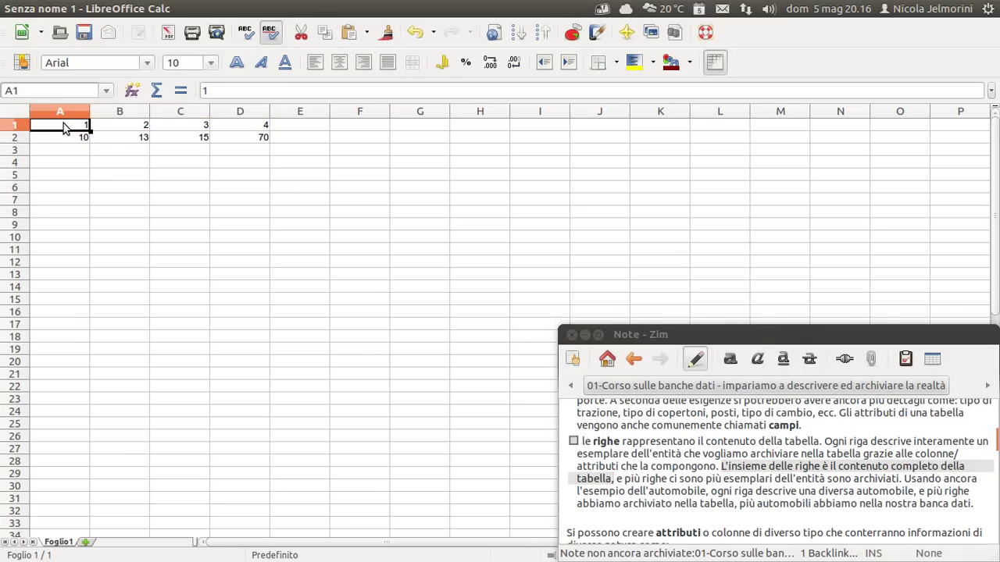
pyautogui.moveTo(63, 129); pyautogui.dragTo(235, 500)
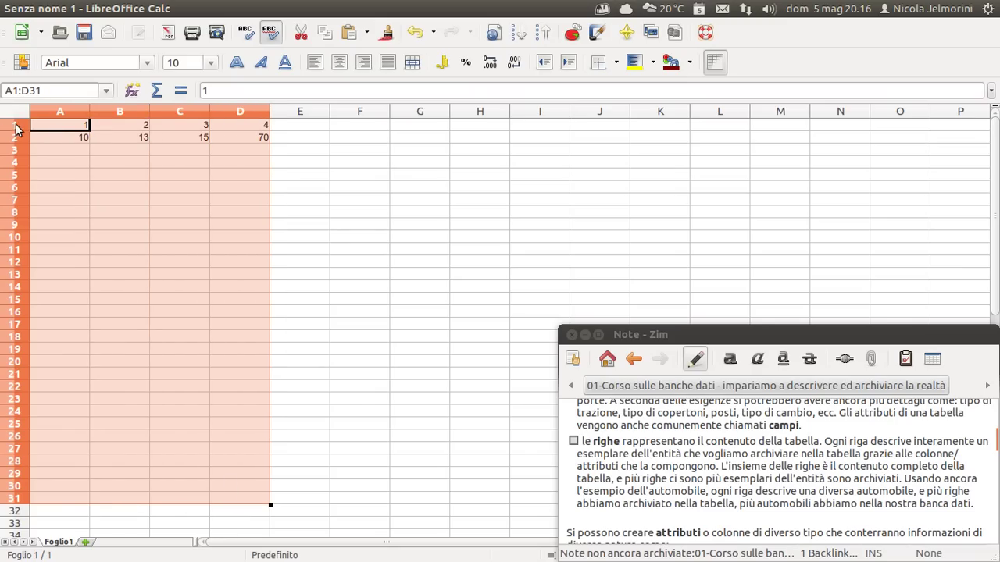
pyautogui.click(66, 129)
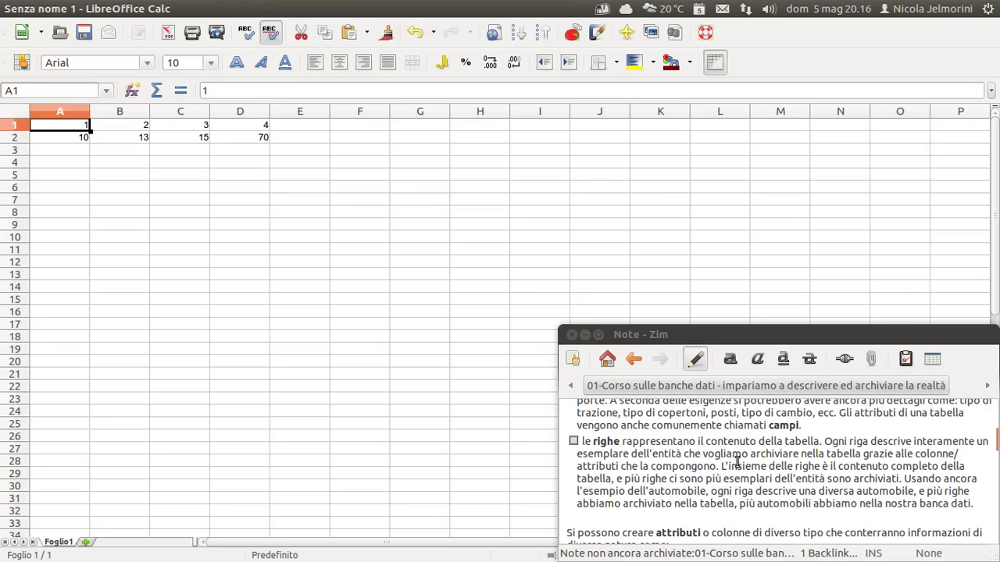
# Highlight the explanation of rows in the Zim notes and tick the checkbox of the "le righe" item
pyautogui.scroll(-1, 802, 438)
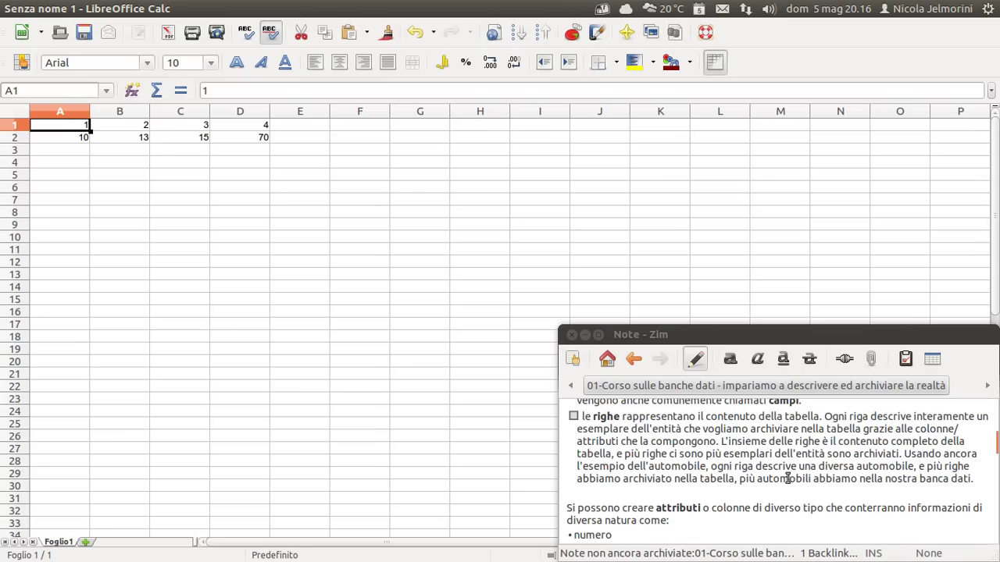
pyautogui.moveTo(951, 483); pyautogui.dragTo(586, 441)
pyautogui.click(612, 437)
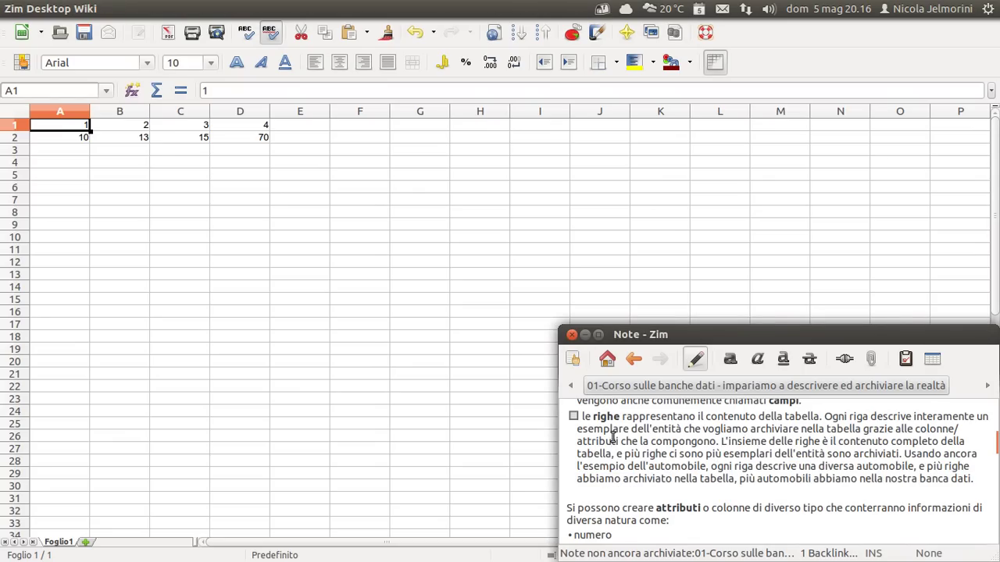
pyautogui.click(574, 419)
# Review the Zim notes on columns and rows, down to the list of attribute types numero, testo, data and ora
pyautogui.scroll(3, 673, 455)
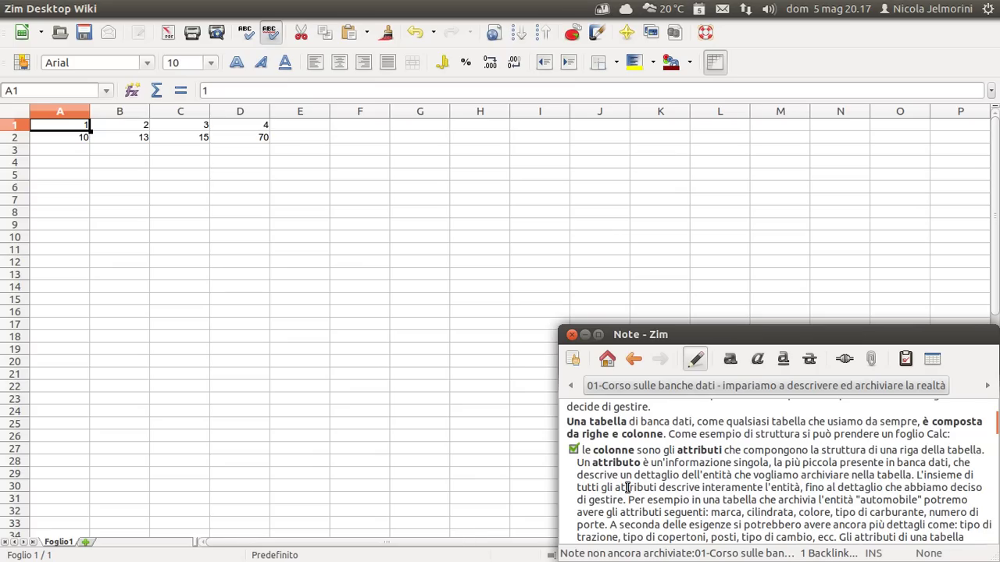
pyautogui.scroll(-2, 627, 487)
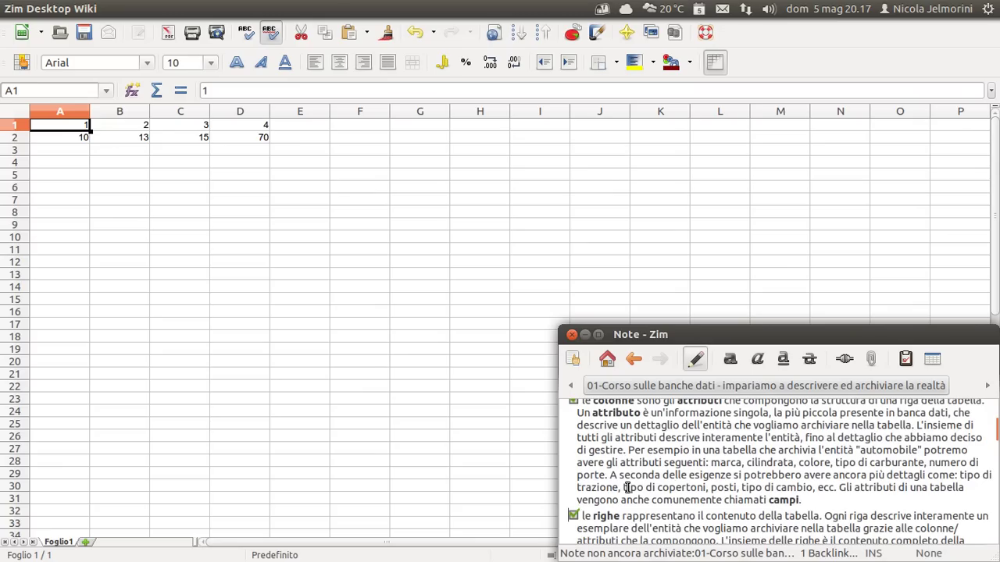
pyautogui.scroll(-1, 627, 487)
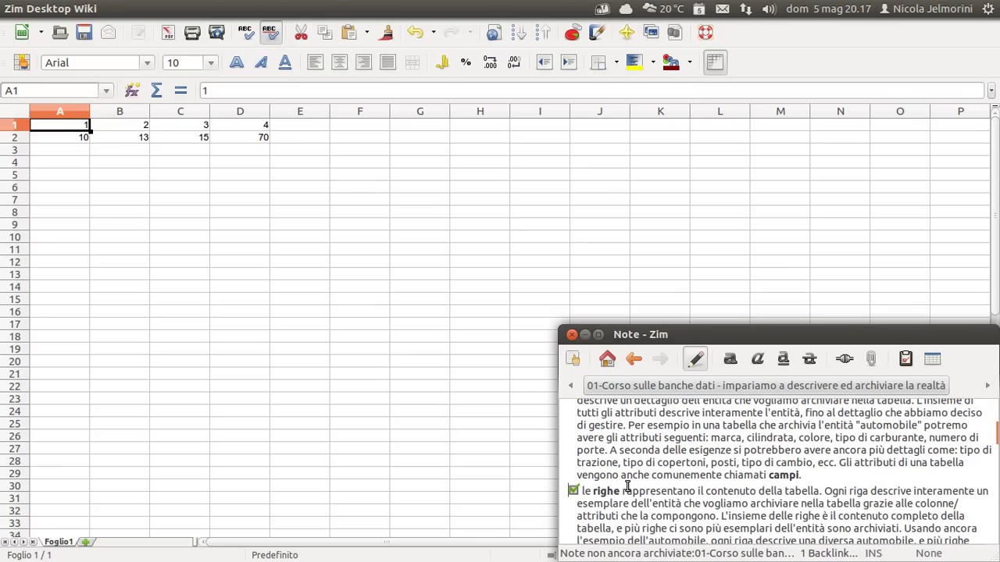
pyautogui.scroll(-2, 656, 445)
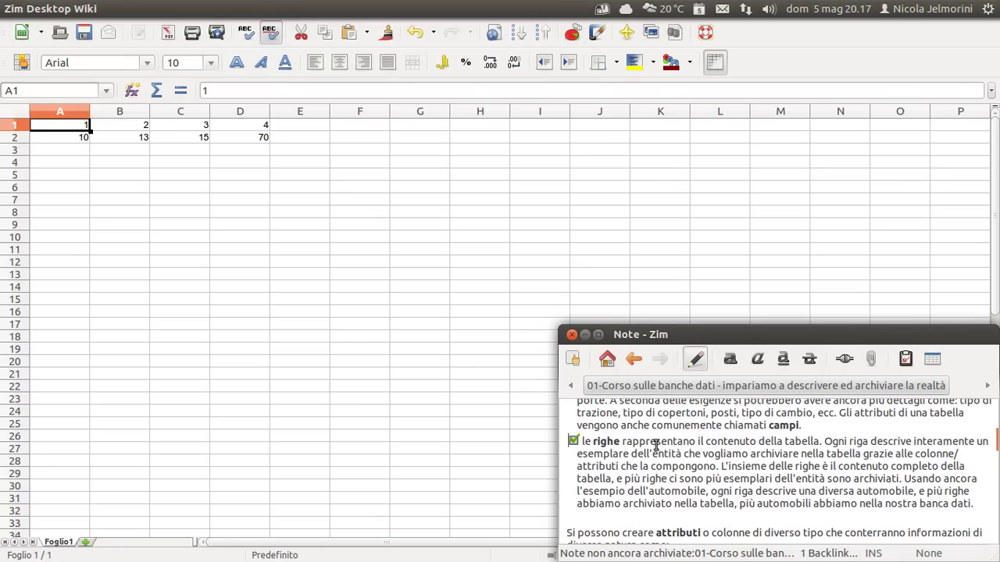
pyautogui.scroll(-1, 656, 445)
pyautogui.scroll(-2, 667, 451)
pyautogui.scroll(2, 666, 433)
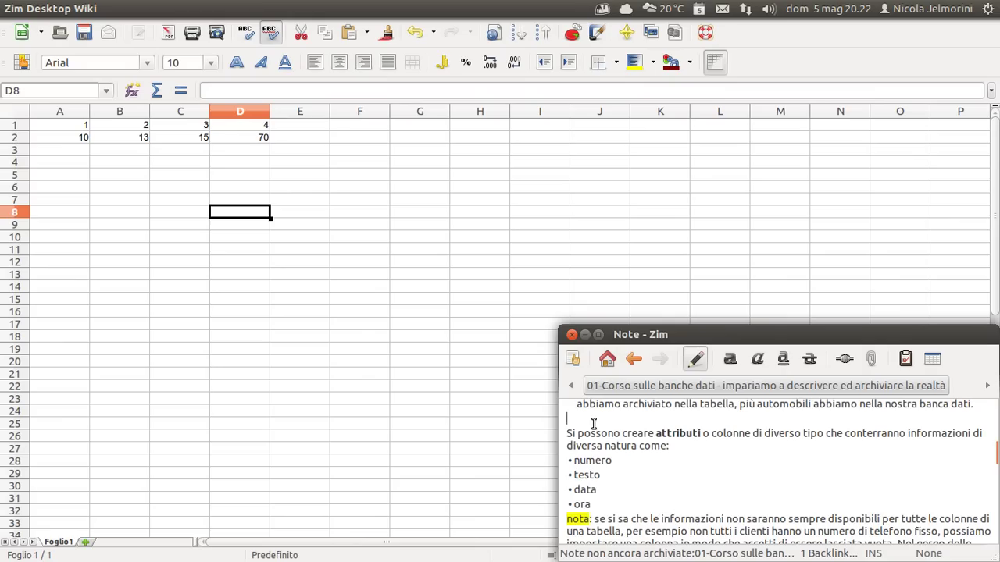
pyautogui.scroll(10, 593, 424)
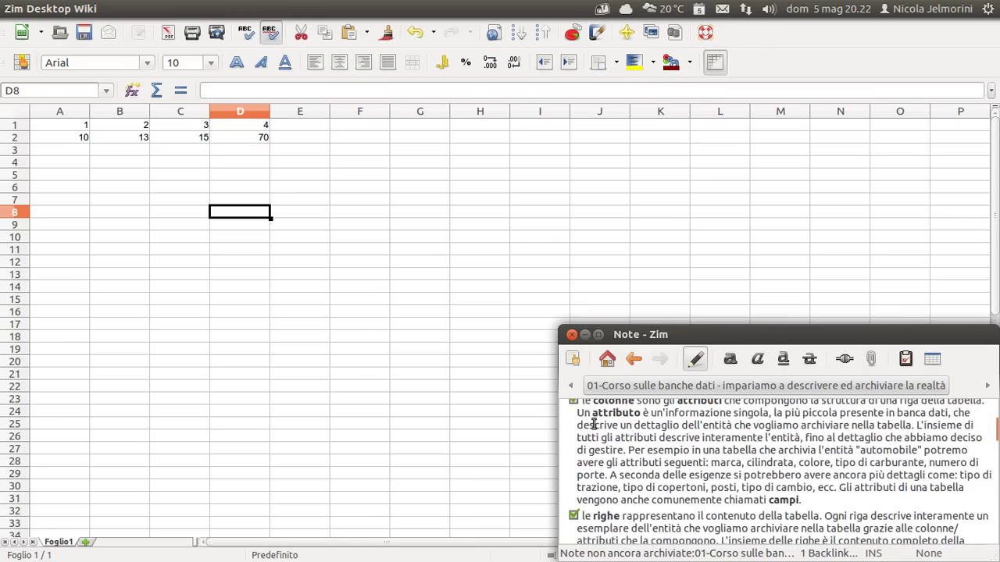
pyautogui.scroll(-8, 593, 423)
pyautogui.scroll(1, 586, 428)
pyautogui.scroll(-1, 583, 449)
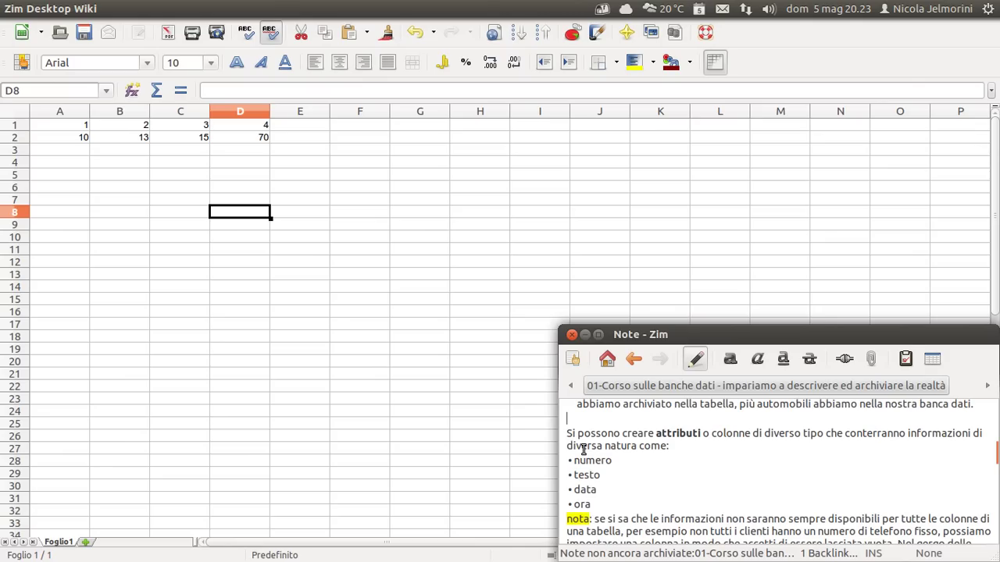
# Switch to the file manager, point out Interventi_PC.odb in the "Corso banche dati" folder, and return to the Calc sheet
pyautogui.hotkey('alt', 'Tab')
pyautogui.hotkey('alt', 'Tab')
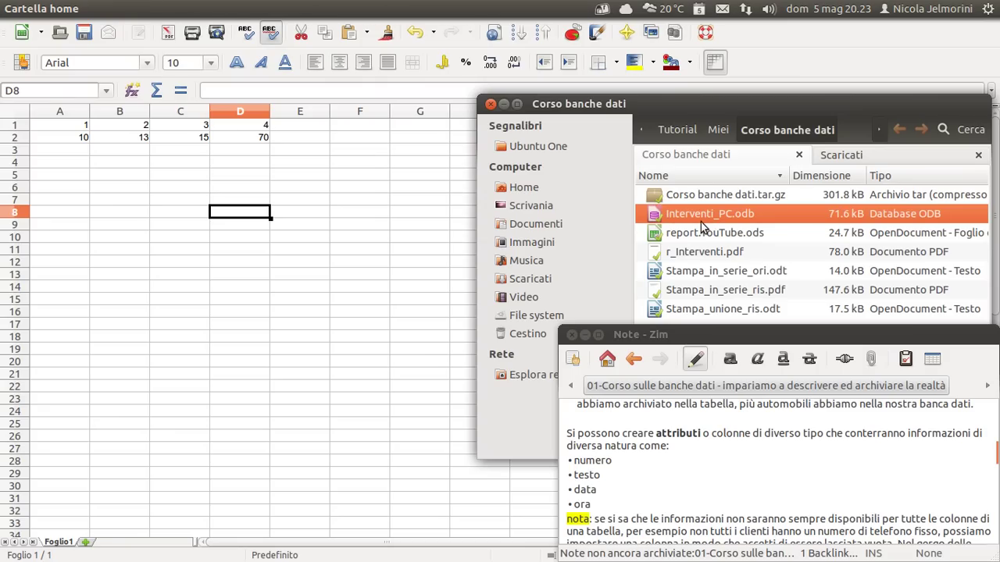
pyautogui.click(617, 418)
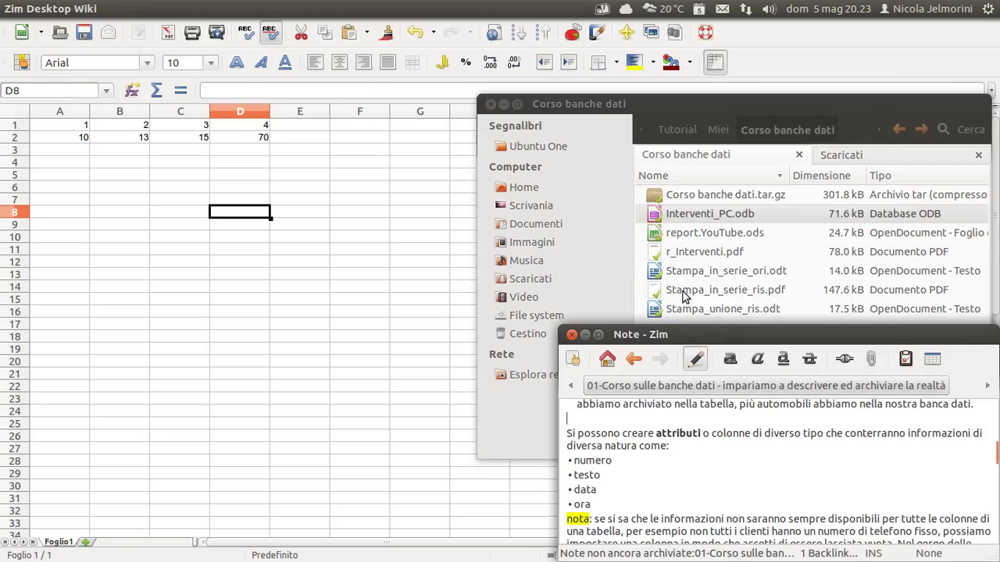
pyautogui.click(658, 219)
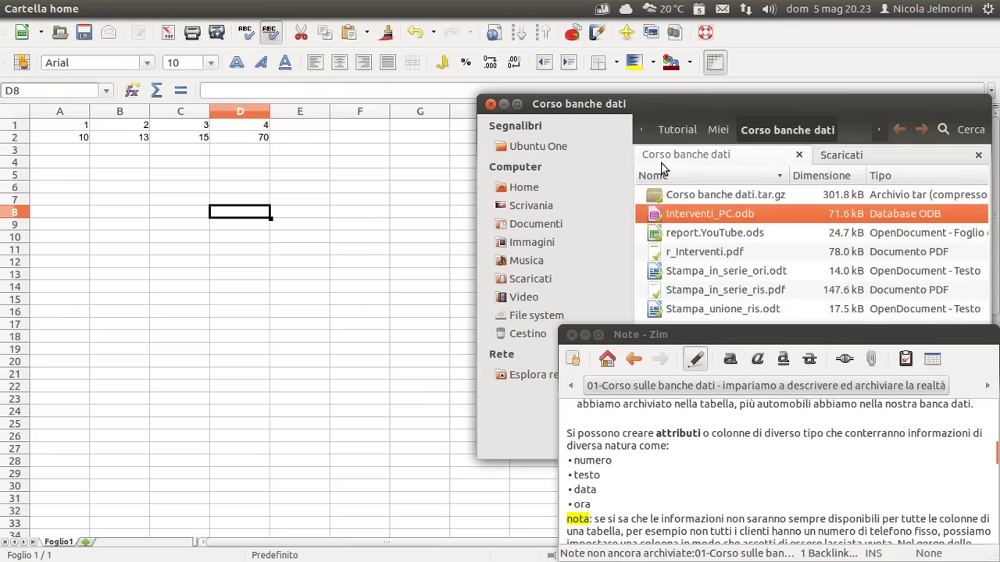
pyautogui.hotkey('alt', 'F4')
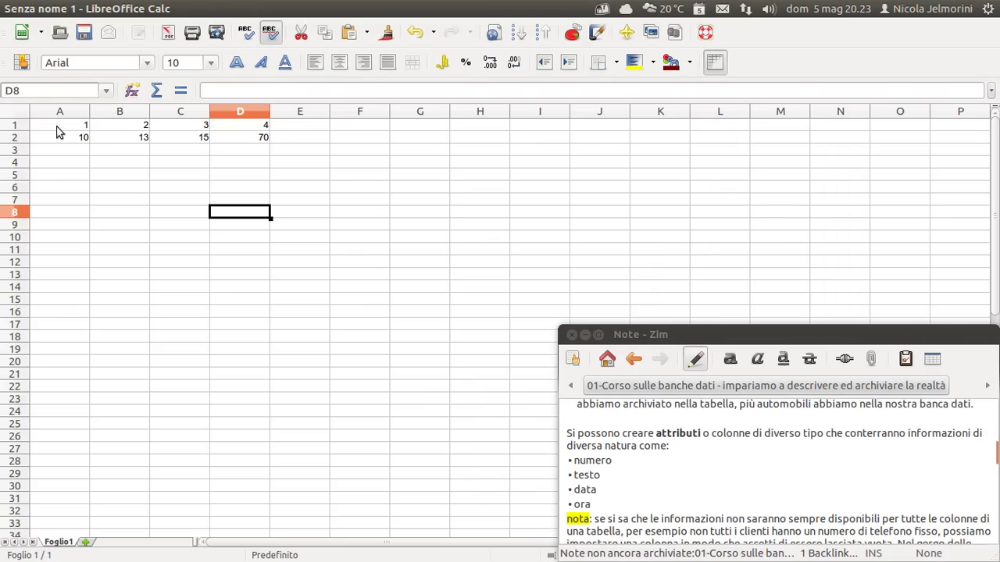
# Select the filled block A1:D2 in Calc, show Interventi_PC.odb in the file manager again, and return to the sheet at cell G6
pyautogui.moveTo(64, 122); pyautogui.dragTo(232, 145)
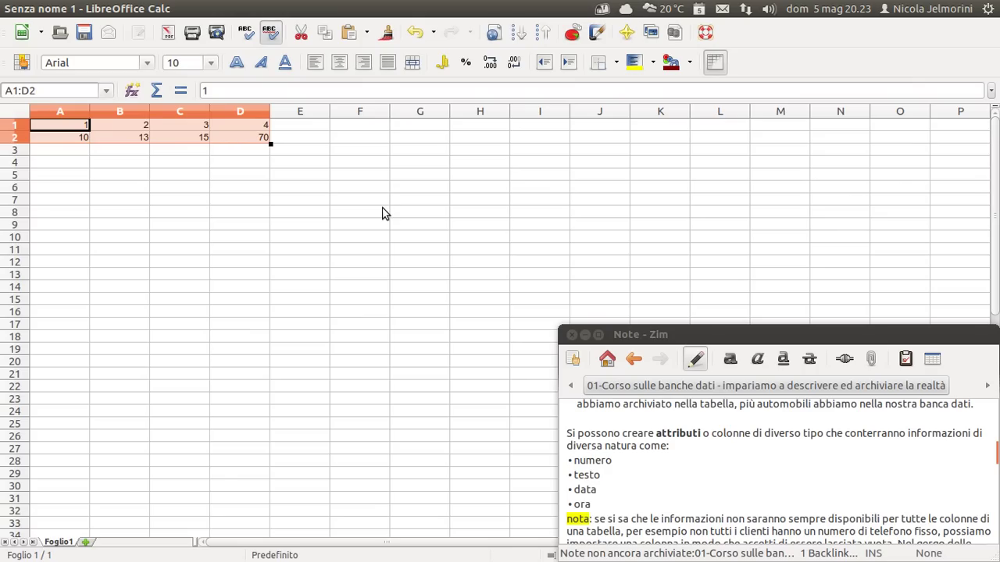
pyautogui.hotkey('alt', 'Tab')
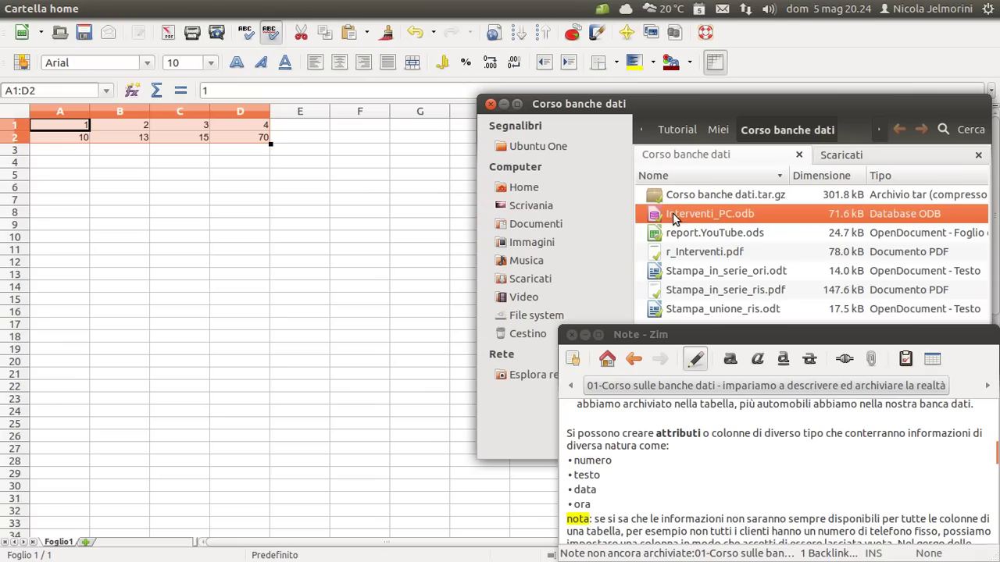
pyautogui.click(832, 53)
pyautogui.click(410, 188)
pyautogui.moveTo(328, 9)
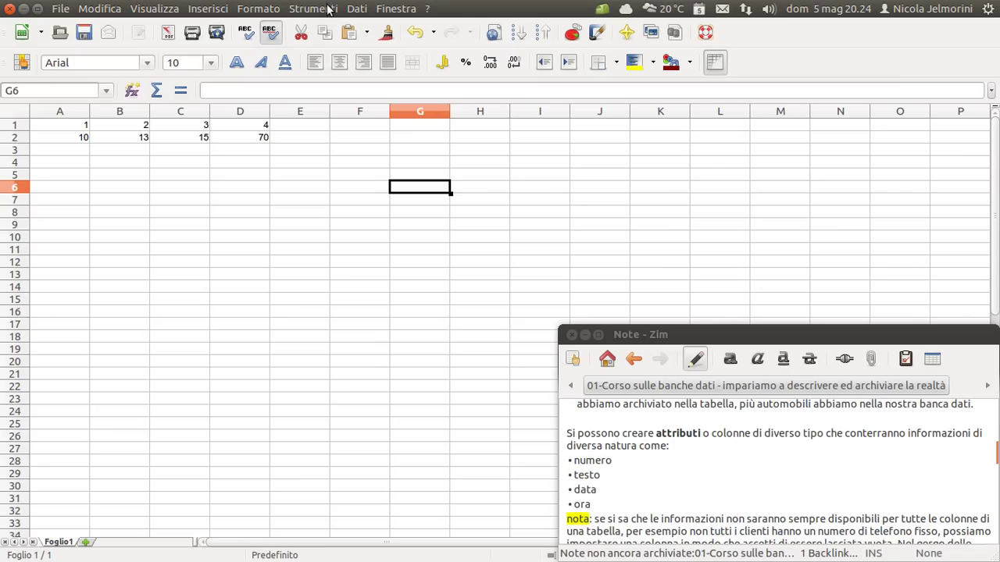
pyautogui.click(329, 9)
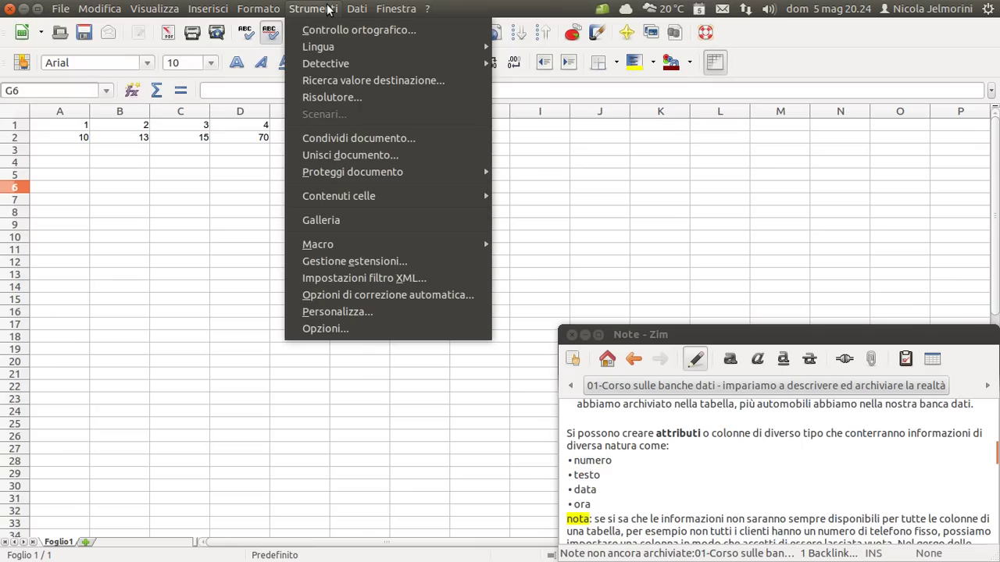
pyautogui.click(202, 173)
pyautogui.click(203, 136)
pyautogui.moveTo(319, 11)
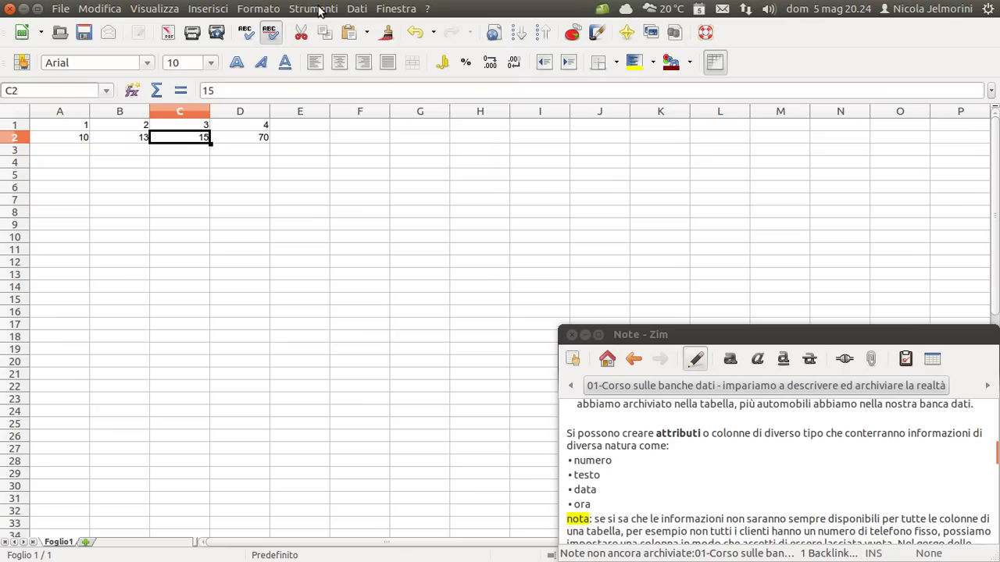
# Open the LibreOffice options and display the Sicurezza page of the LibreOffice section
pyautogui.click(318, 10)
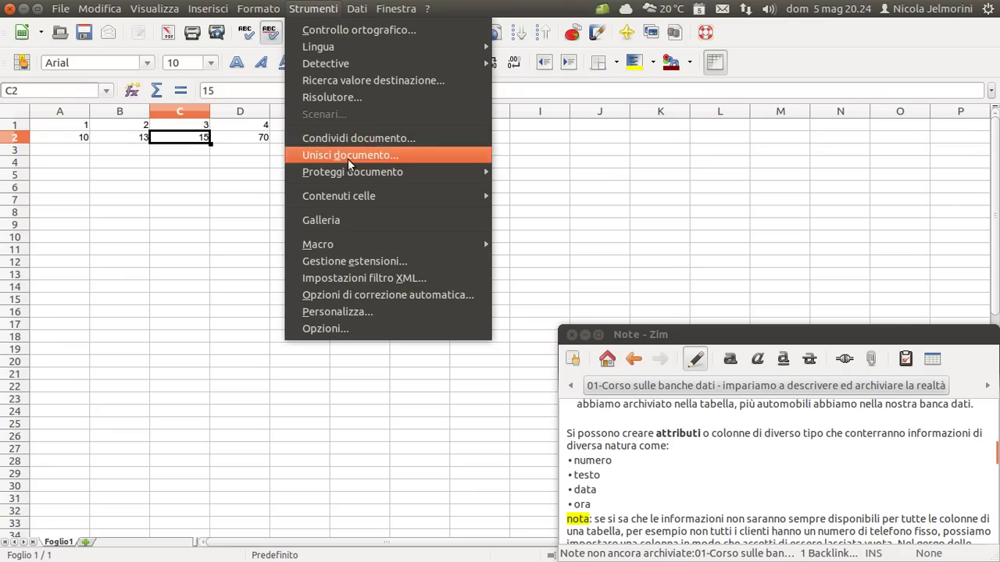
pyautogui.click(349, 326)
pyautogui.click(60, 55)
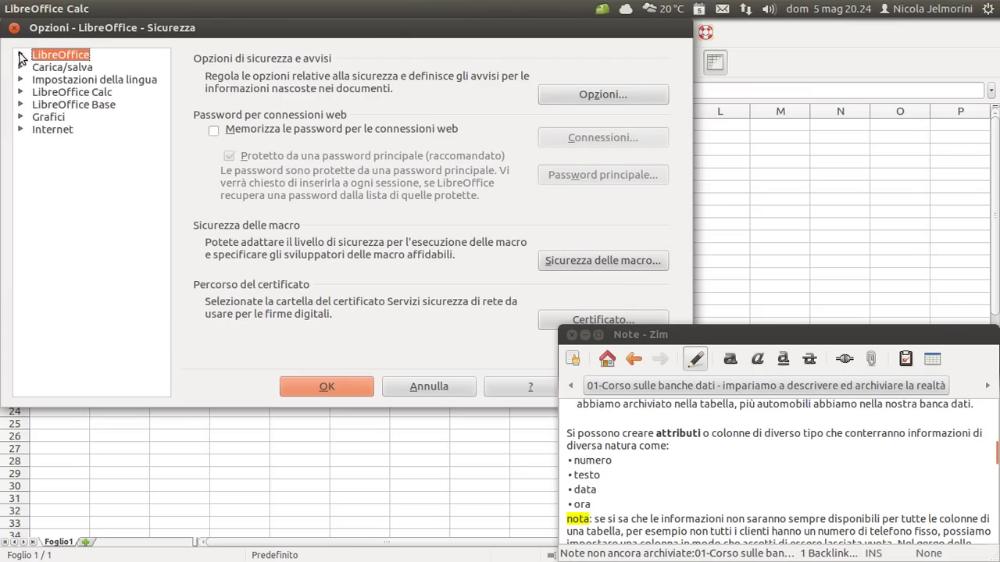
pyautogui.click(74, 179)
pyautogui.click(72, 168)
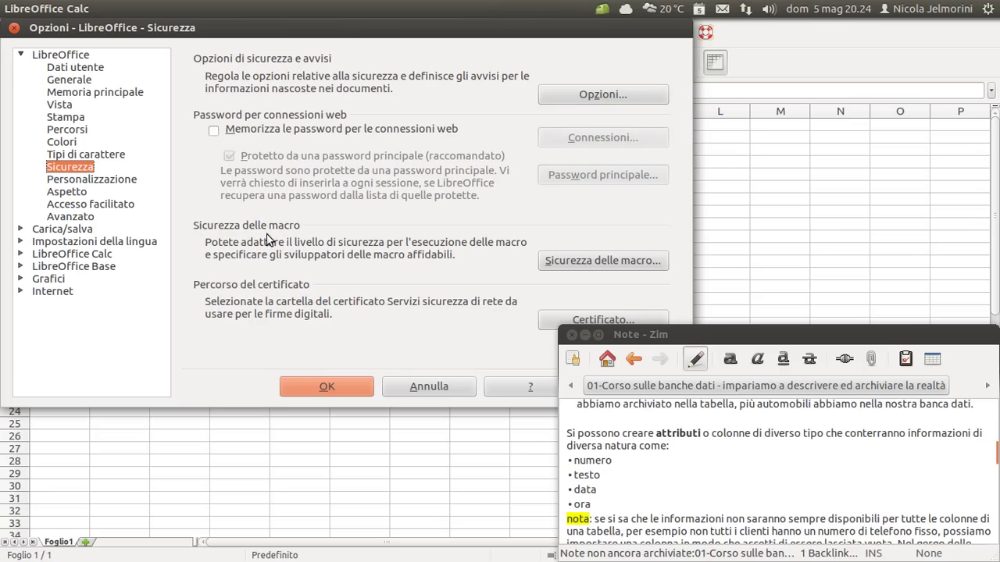
# Open the macro security settings, confirm the level Medio, and leave the options dialog without further changes
pyautogui.click(640, 263)
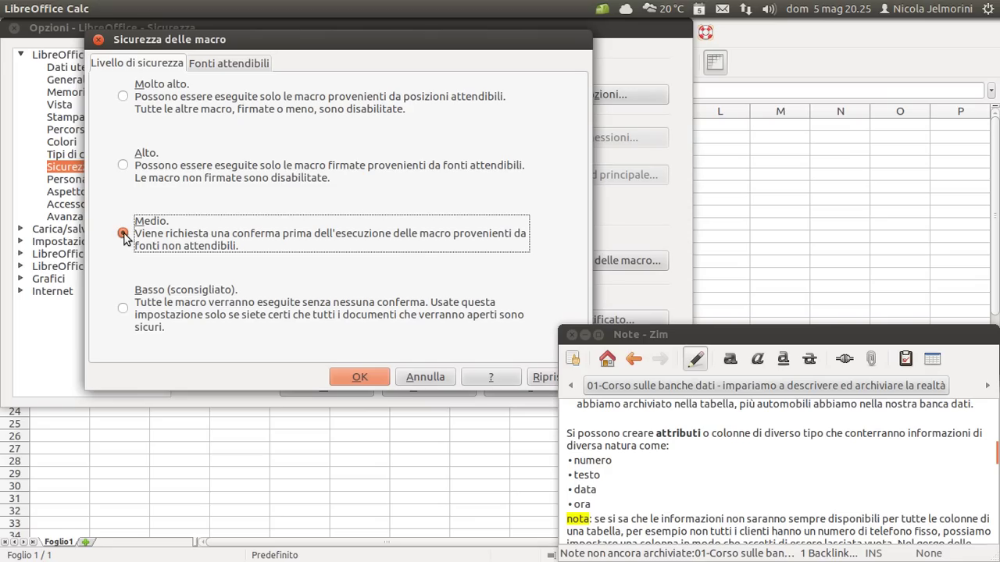
pyautogui.click(364, 377)
pyautogui.click(422, 386)
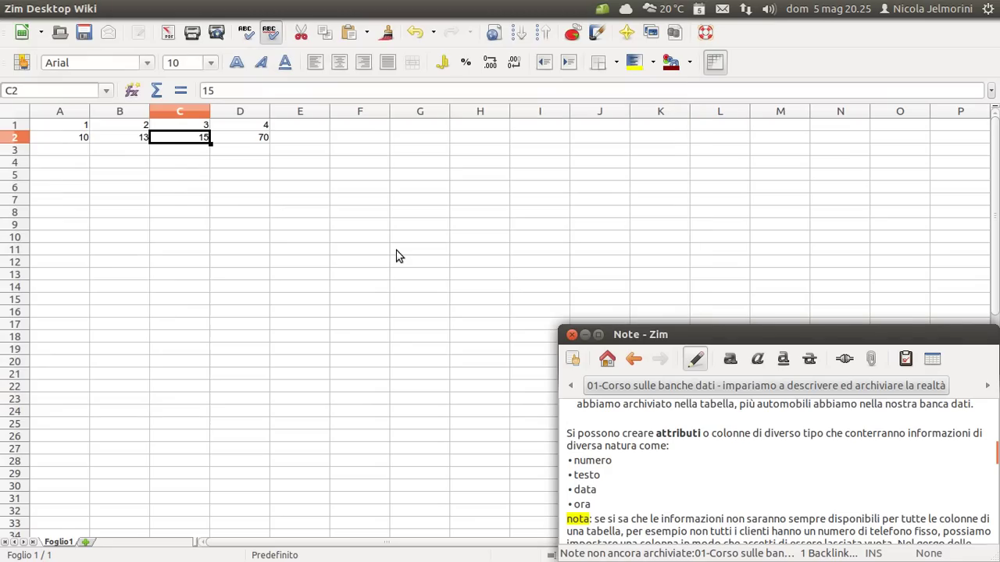
# Switch to the file manager and open Interventi_PC.odb with its macros enabled
pyautogui.hotkey('alt', 'Tab')
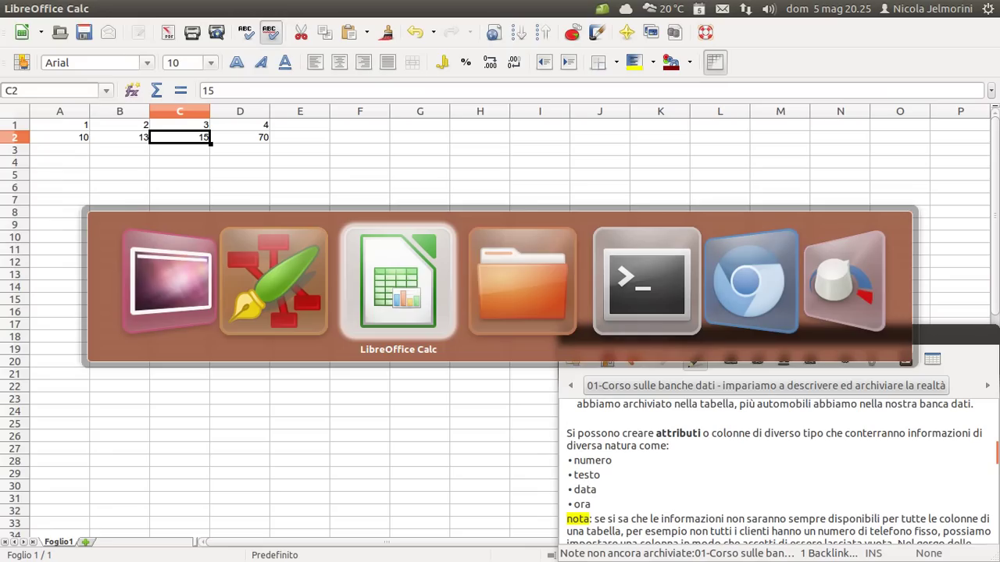
pyautogui.hotkey('alt', 'Tab')
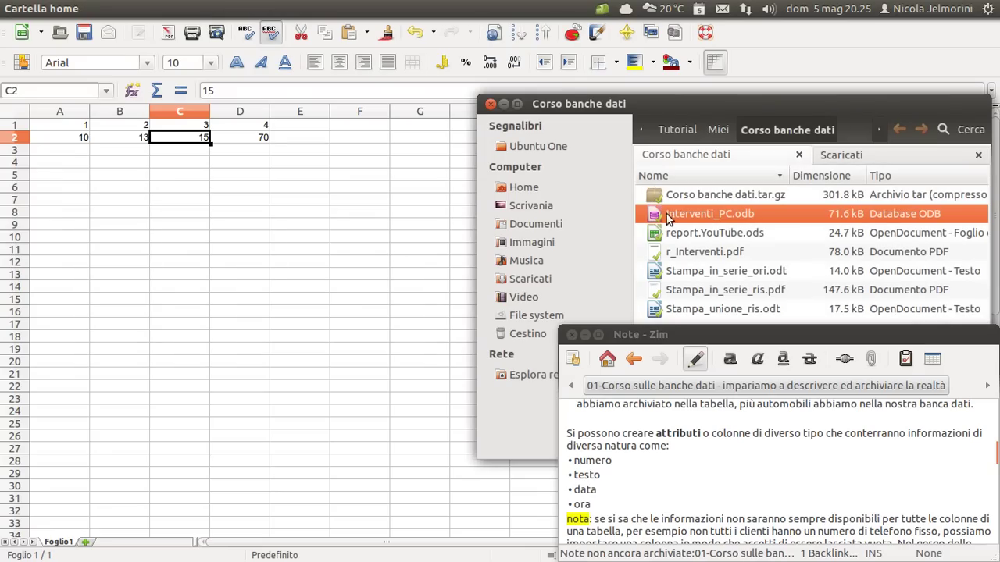
pyautogui.doubleClick(658, 214)
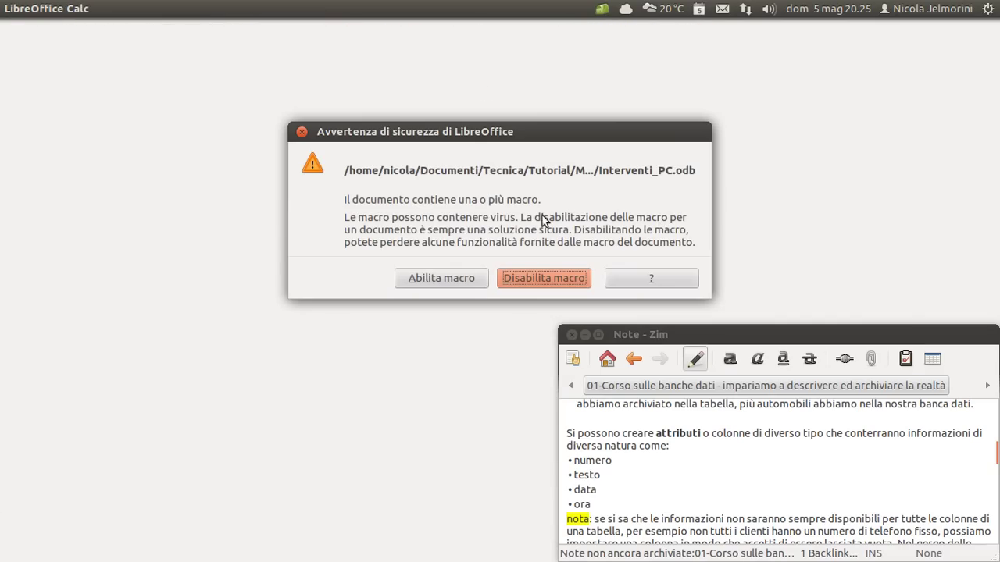
pyautogui.moveTo(472, 136); pyautogui.dragTo(374, 107)
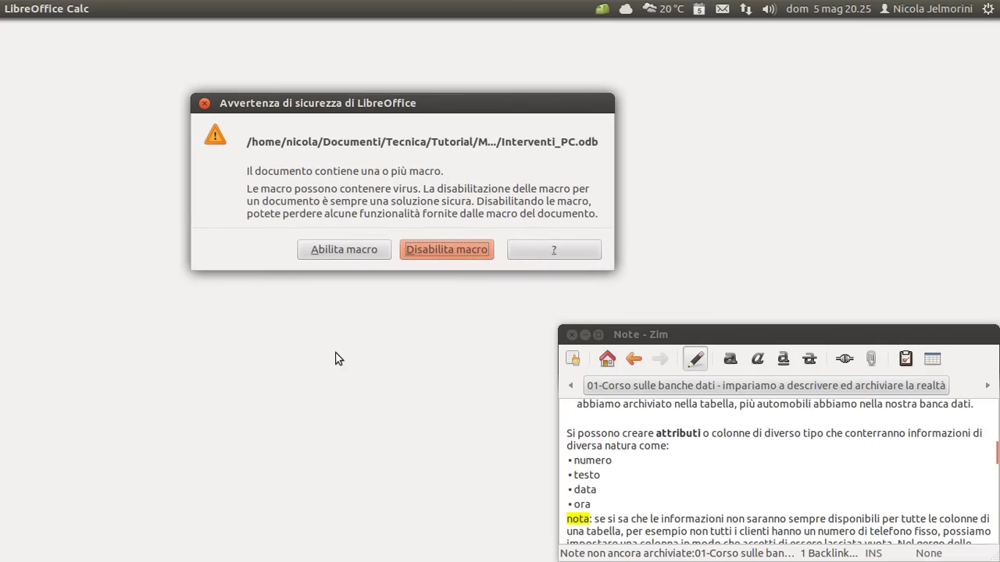
pyautogui.click(341, 251)
pyautogui.click(347, 252)
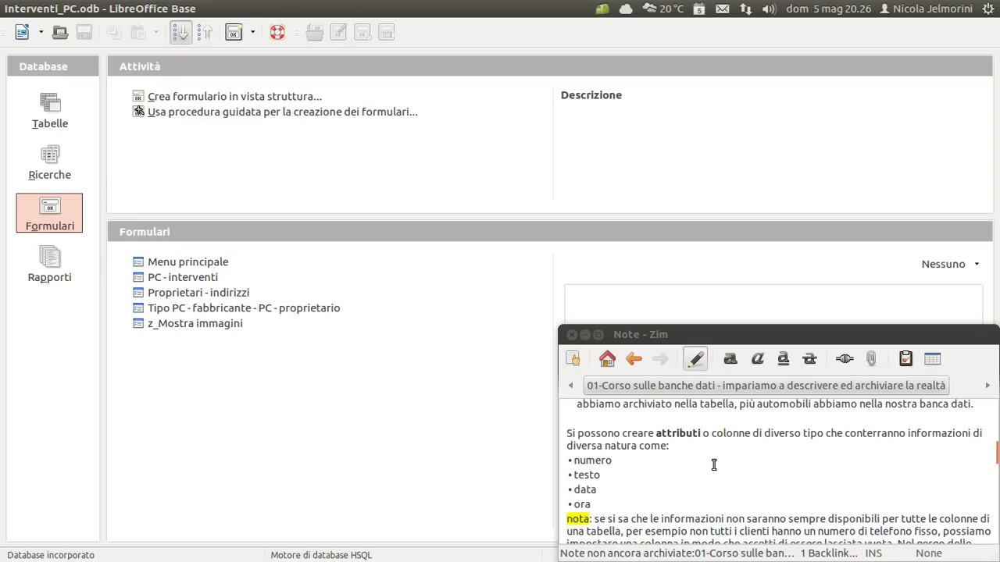
# Place the cursor at the attributi paragraph in the Zim notes, then enlarge the database window's Attività area and show the tables
pyautogui.click(568, 433)
pyautogui.scroll(-1, 567, 433)
pyautogui.scroll(1, 567, 432)
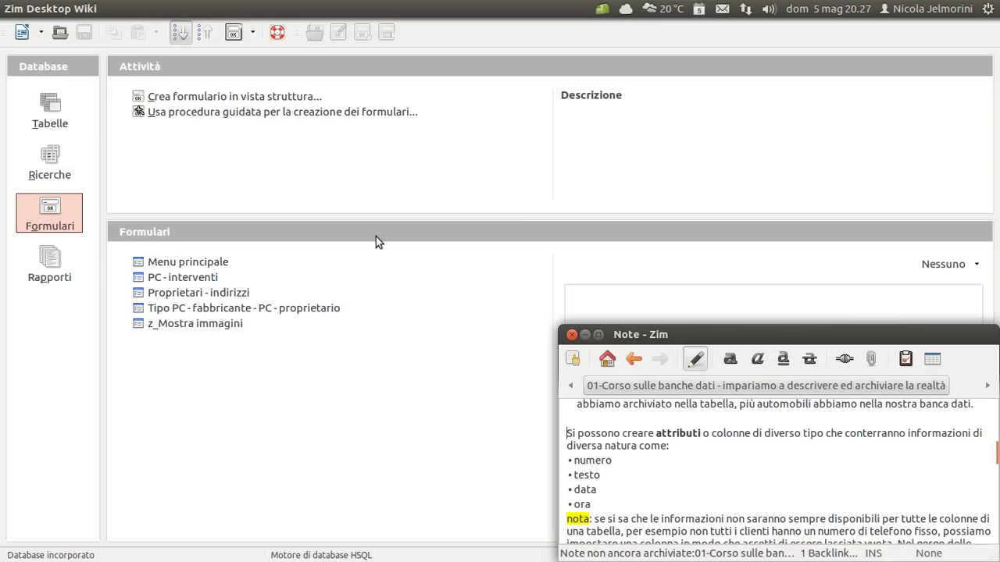
pyautogui.moveTo(383, 216); pyautogui.dragTo(372, 233)
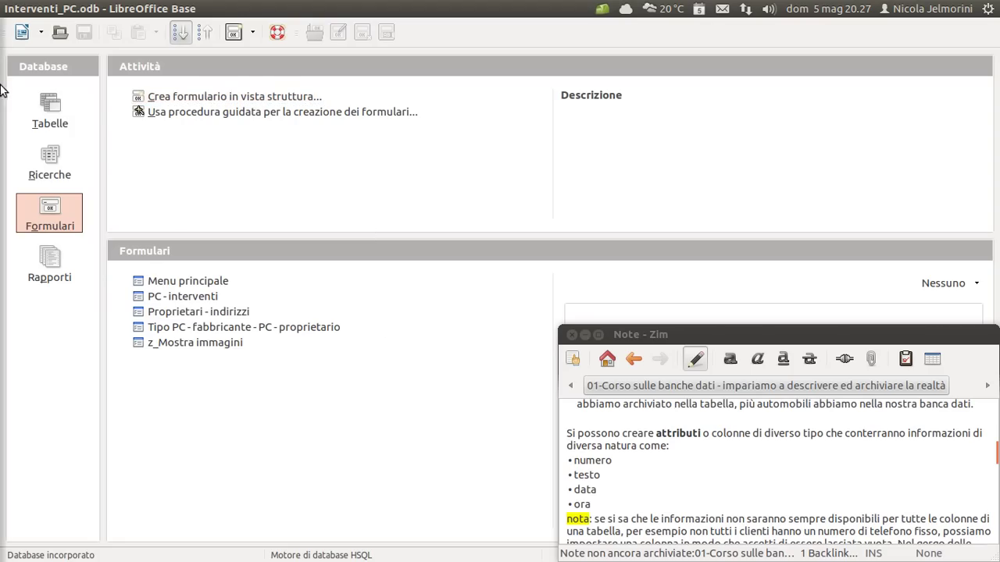
pyautogui.click(44, 112)
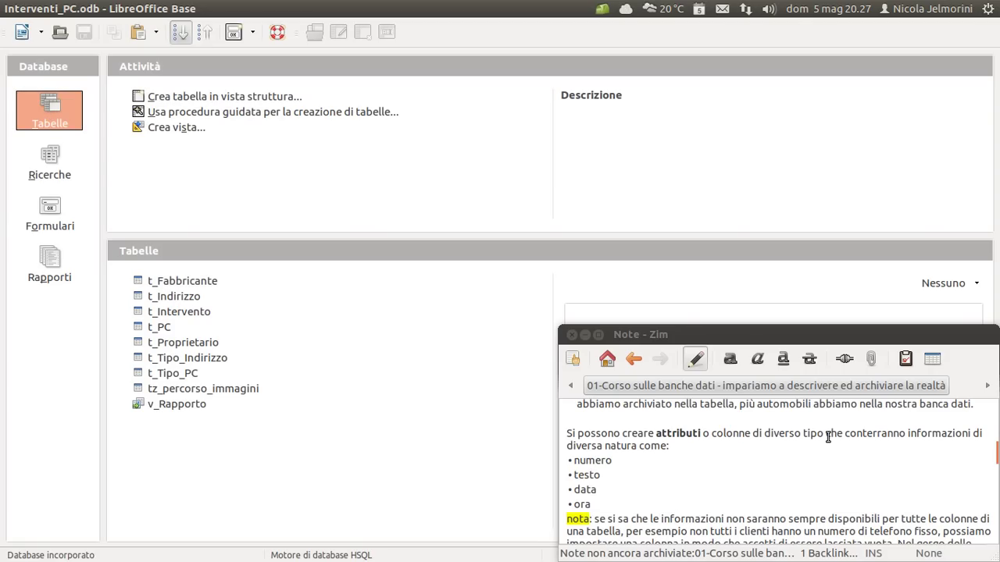
# Review the attributi paragraph in the Zim notes, highlighting the column types numero, testo, data and ora one by one
pyautogui.scroll(5, 649, 465)
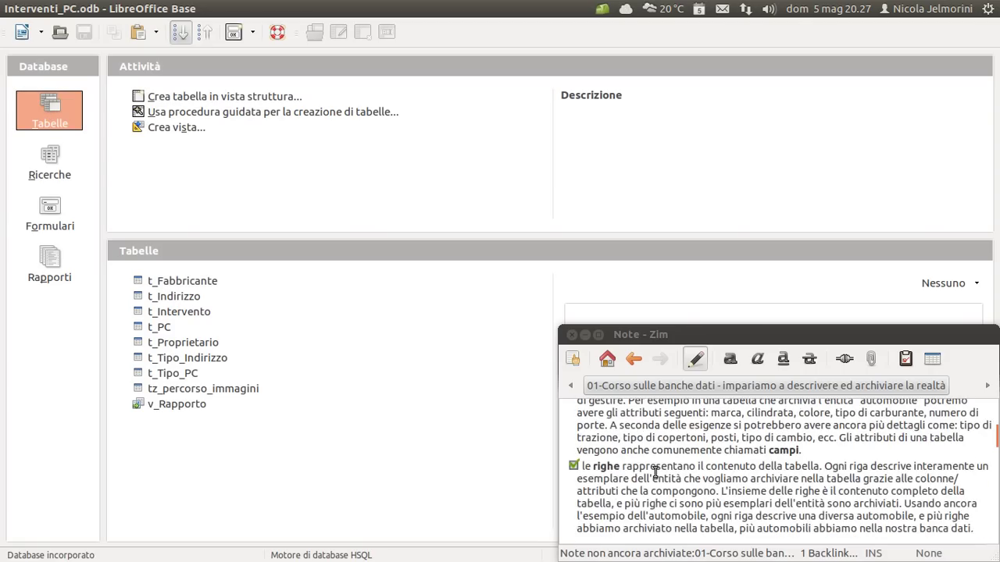
pyautogui.scroll(-8, 652, 465)
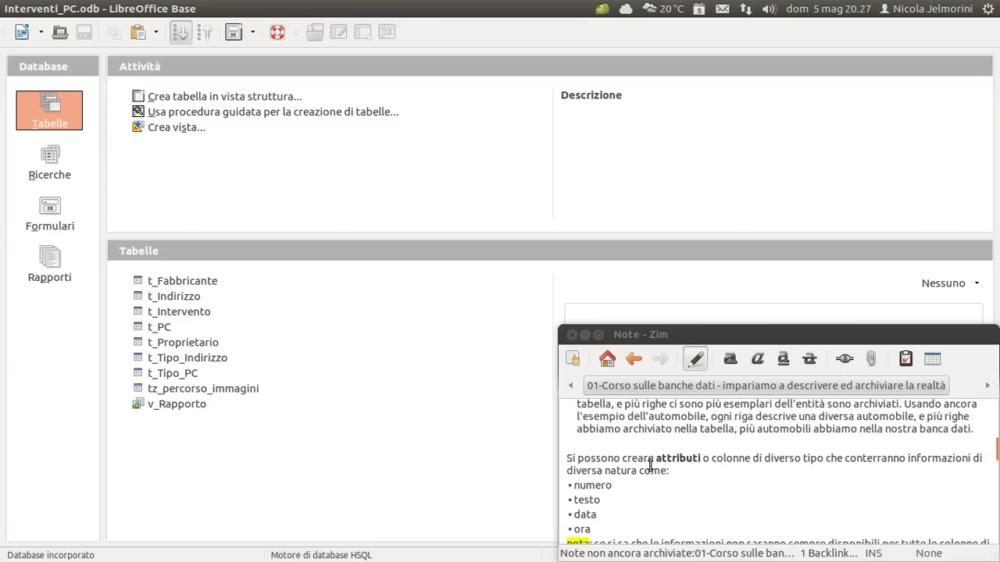
pyautogui.click(567, 410)
pyautogui.scroll(1, 570, 421)
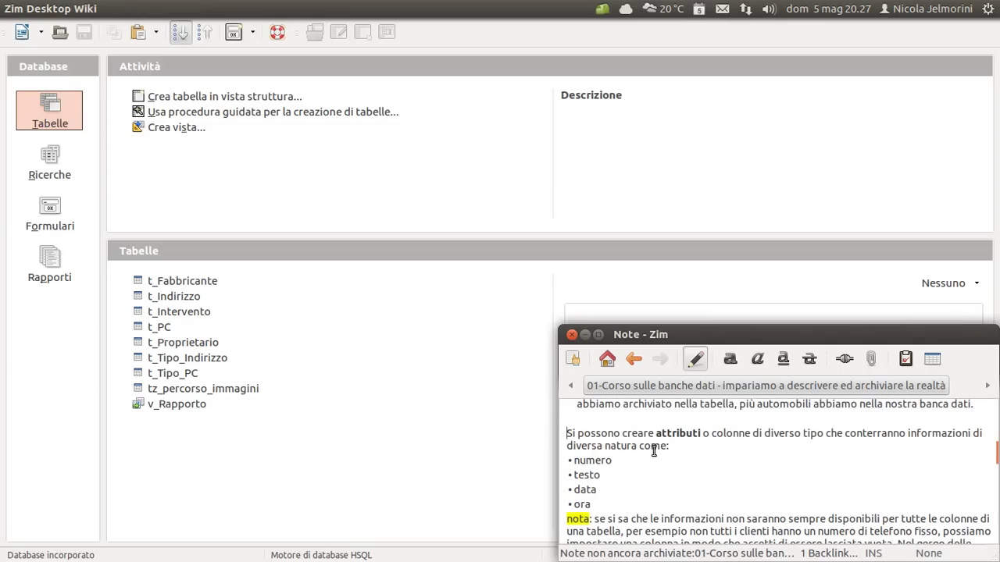
pyautogui.moveTo(750, 434); pyautogui.dragTo(878, 433)
pyautogui.click(748, 463)
pyautogui.doubleClick(585, 460)
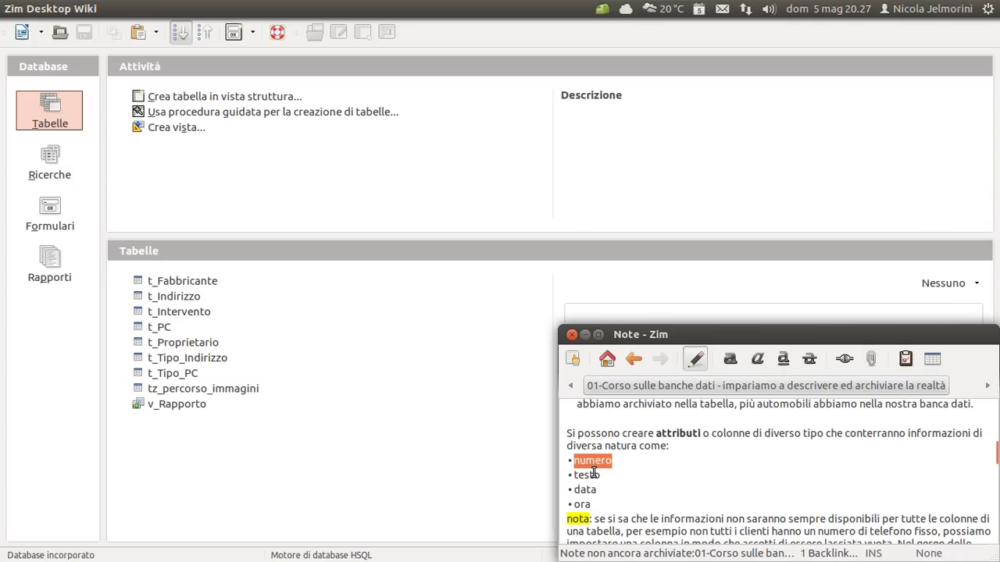
pyautogui.doubleClick(593, 474)
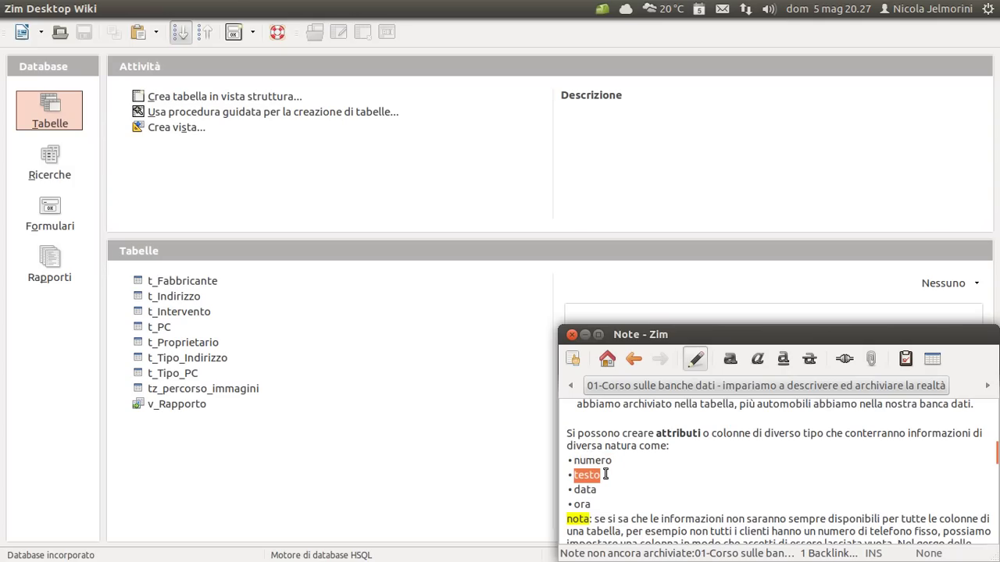
pyautogui.doubleClick(586, 490)
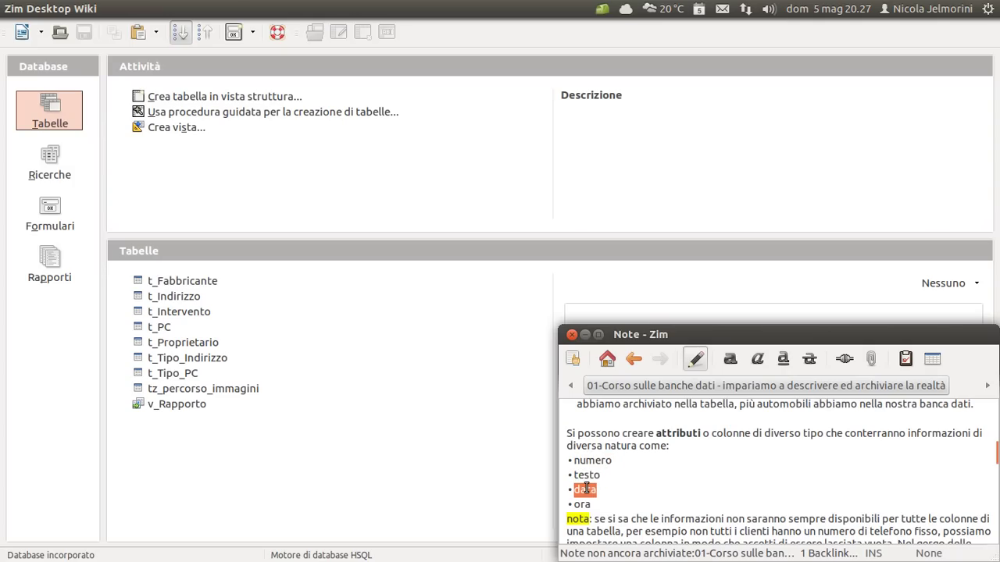
pyautogui.doubleClick(581, 505)
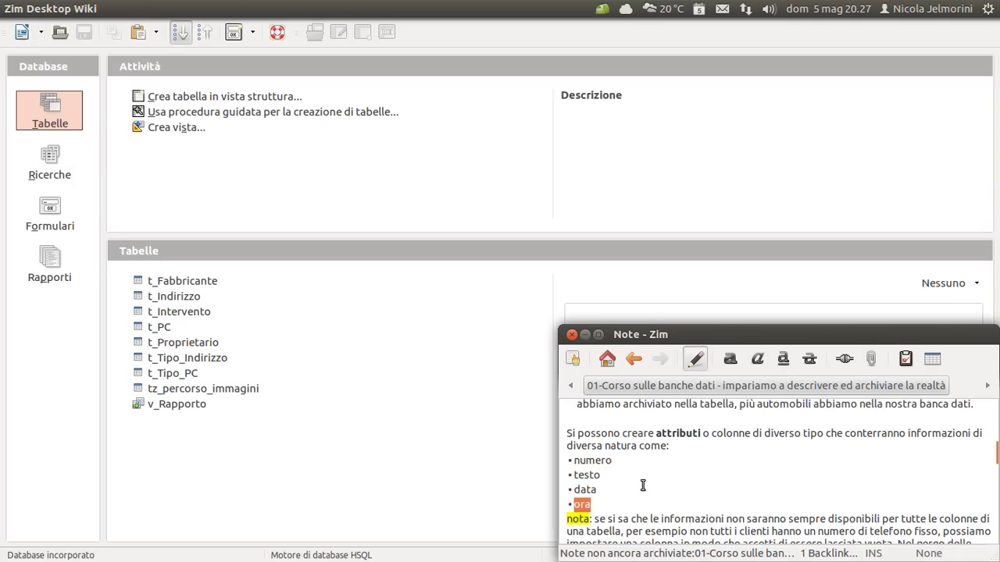
# Show more of the nota on empty columns in Zim, revisit the database's table list, and highlight the line on attributi
pyautogui.click(619, 460)
pyautogui.click(592, 458)
pyautogui.scroll(-1, 650, 488)
pyautogui.scroll(-1, 650, 489)
pyautogui.scroll(1, 649, 489)
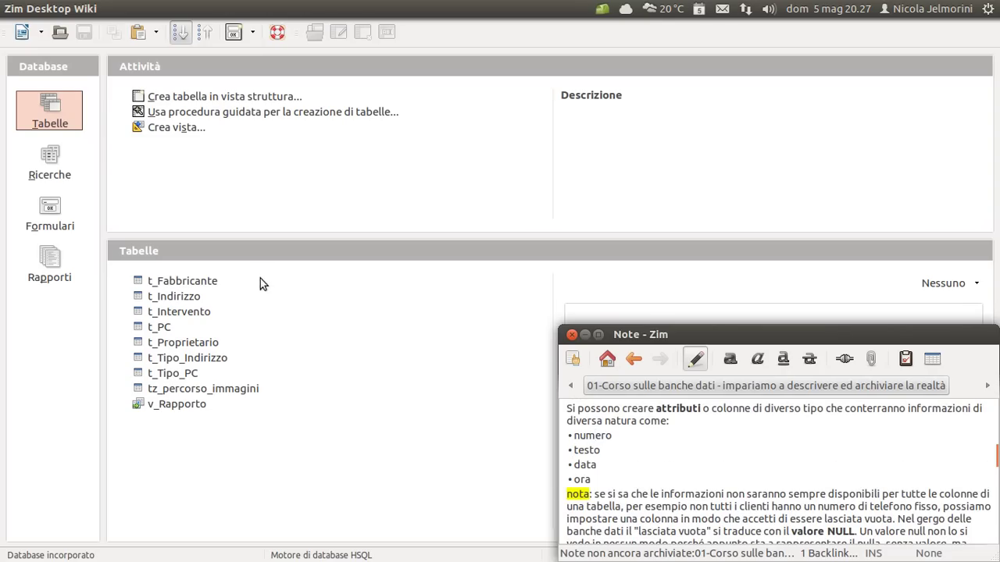
pyautogui.click(56, 127)
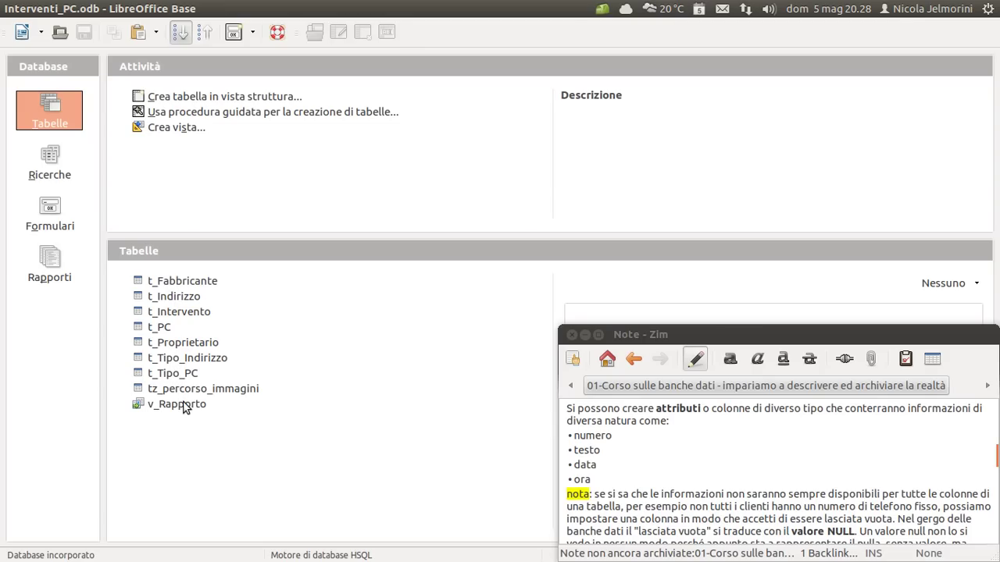
pyautogui.tripleClick(686, 412)
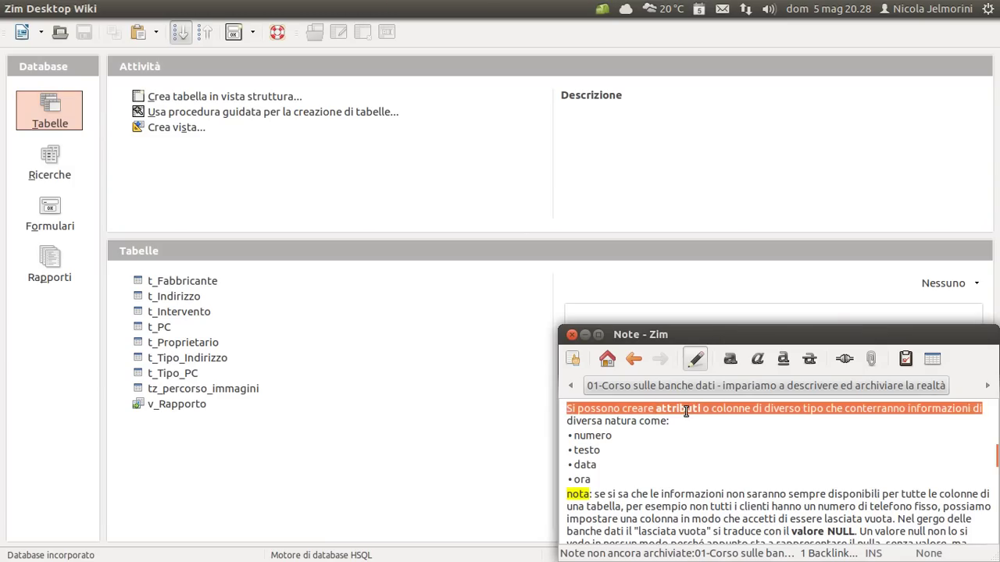
pyautogui.click(686, 411)
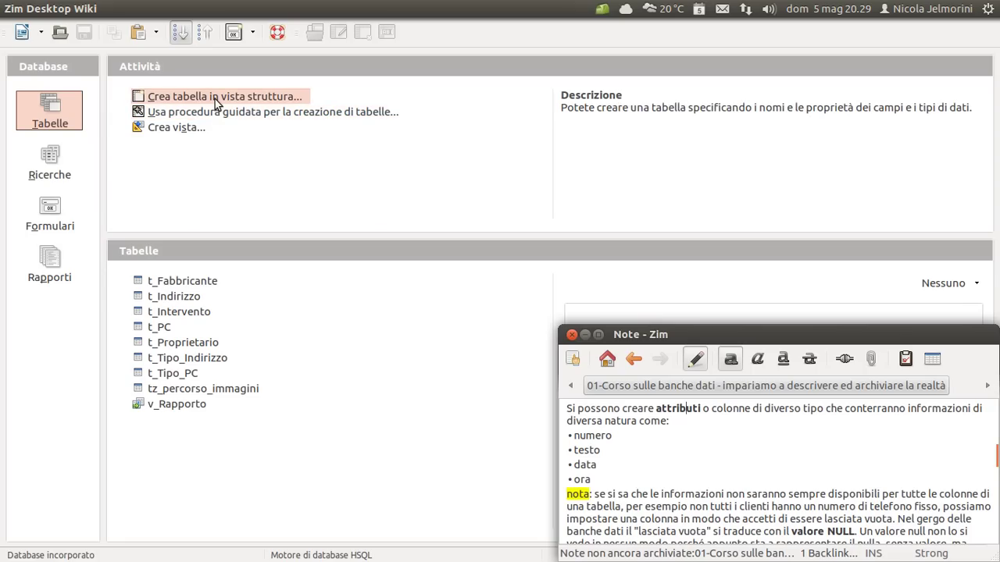
# Create a table in design view, reposition its window, and bring the full list of attribute types into view in the Zim notes
pyautogui.click(260, 100)
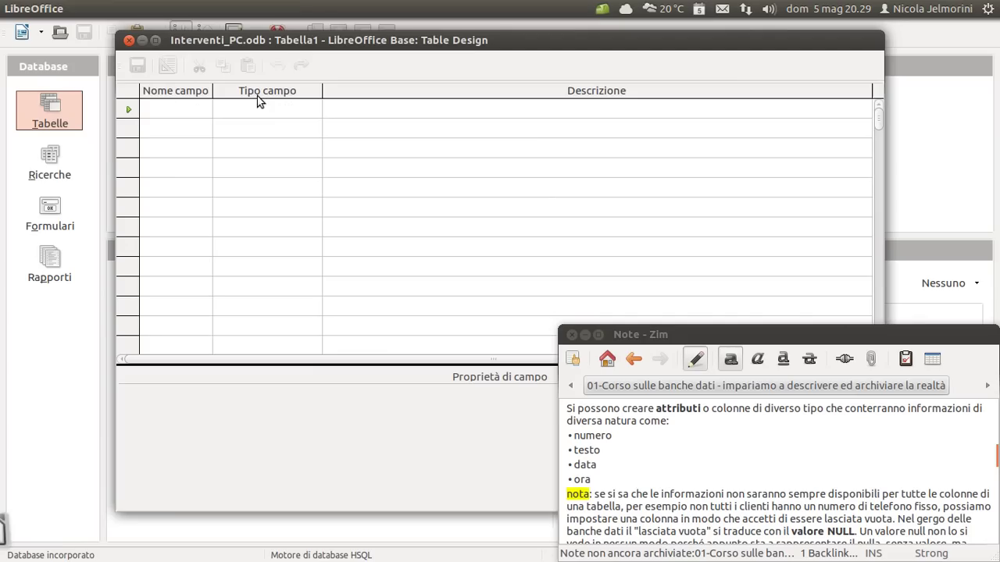
pyautogui.moveTo(475, 41)
pyautogui.mouseDown()
pyautogui.moveTo(409, 75)
pyautogui.moveTo(373, 35)
pyautogui.moveTo(489, 83)
pyautogui.moveTo(491, 58)
pyautogui.moveTo(452, 35)
pyautogui.moveTo(468, 35)
pyautogui.mouseUp()
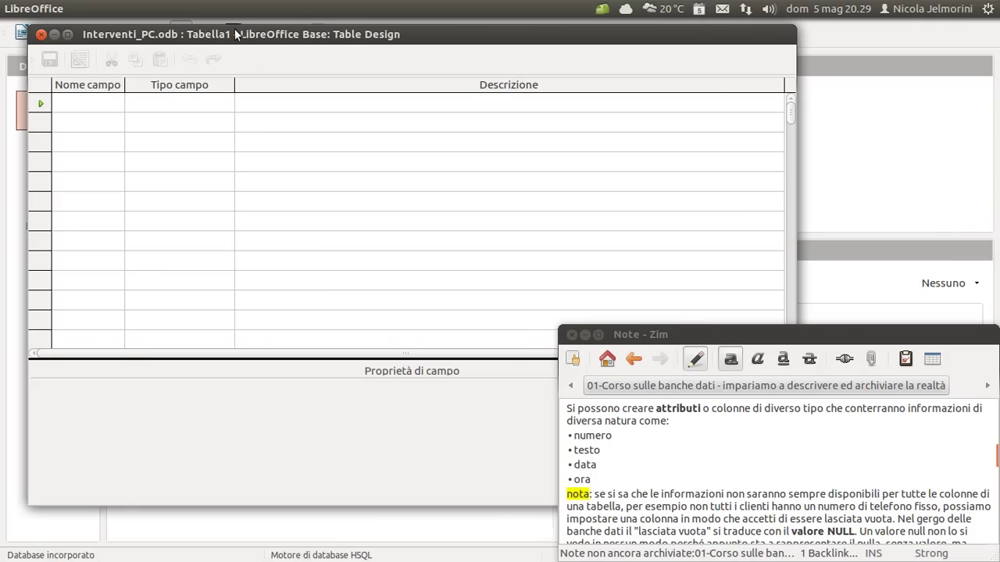
pyautogui.moveTo(238, 27); pyautogui.dragTo(299, 27)
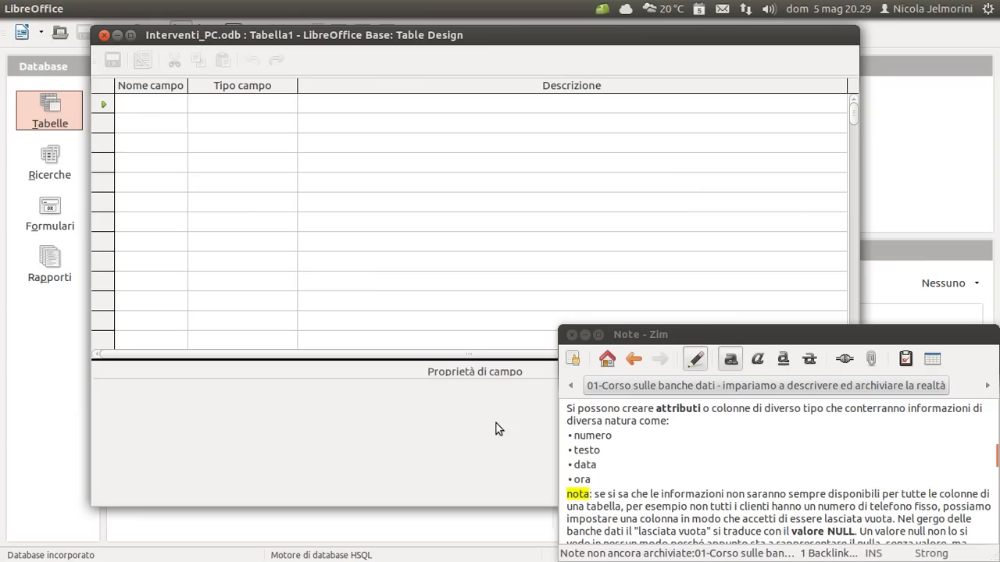
pyautogui.click(670, 450)
pyautogui.scroll(1, 670, 450)
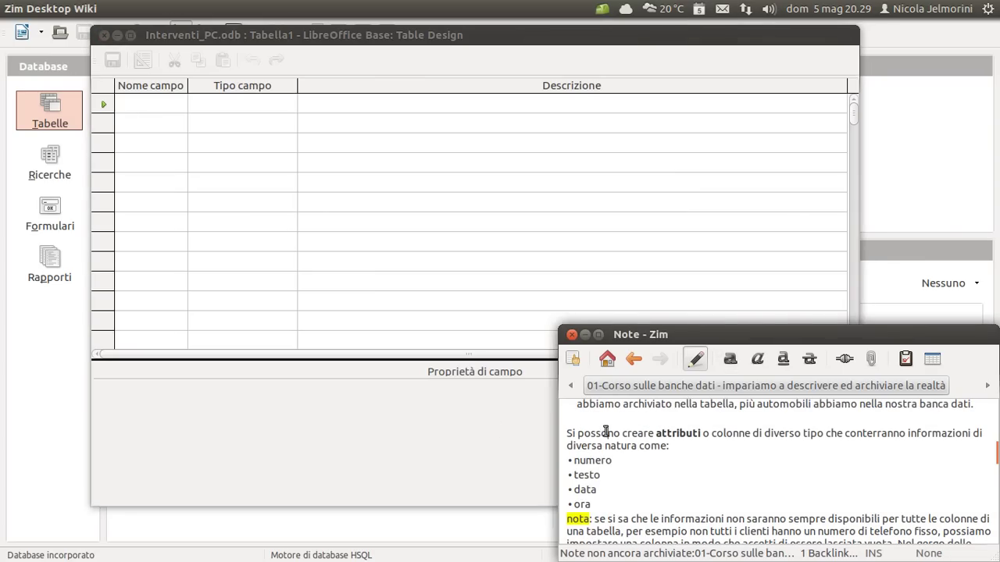
# Name the new table's first field campo1 and shift the design window aside to compare it with the existing tables
pyautogui.click(250, 104)
pyautogui.click(159, 100)
pyautogui.click(161, 99)
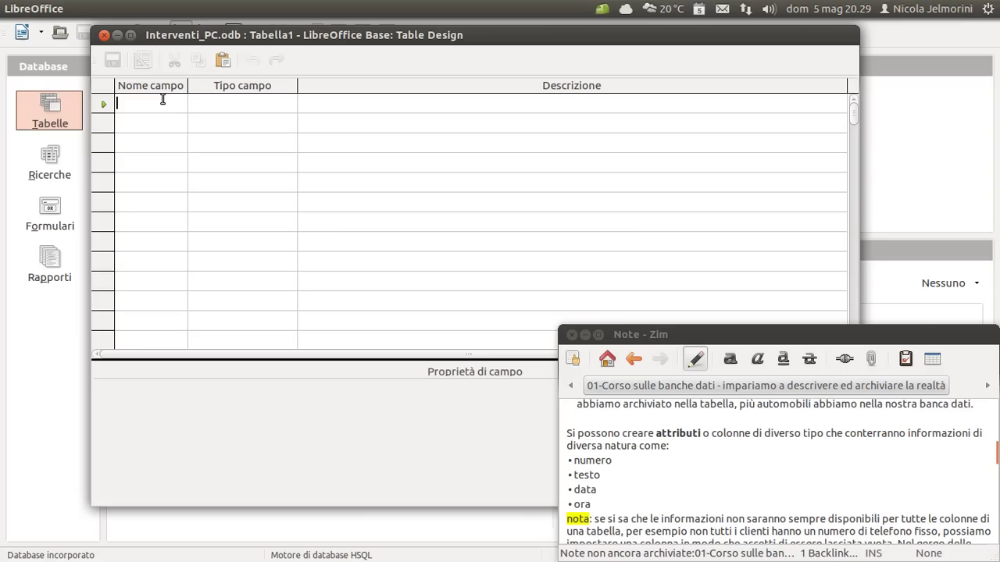
pyautogui.write('c')
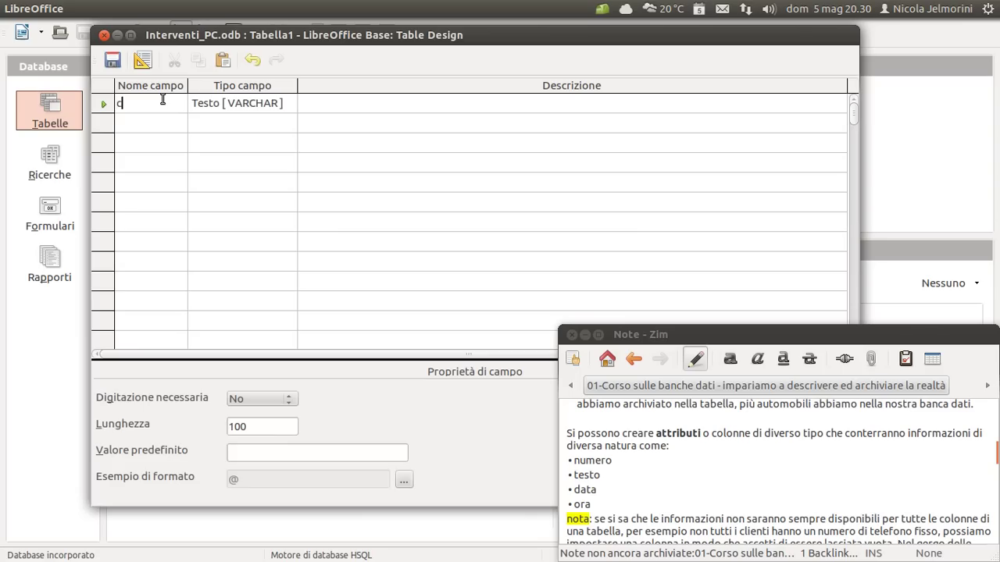
pyautogui.write('ampo1')
pyautogui.moveTo(275, 36); pyautogui.dragTo(419, 52)
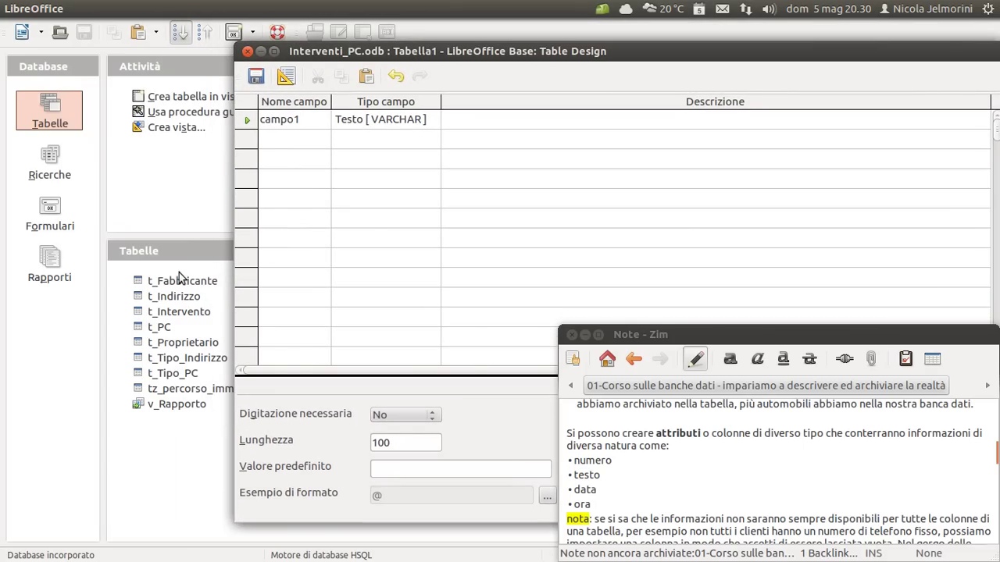
pyautogui.moveTo(436, 53); pyautogui.dragTo(240, 49)
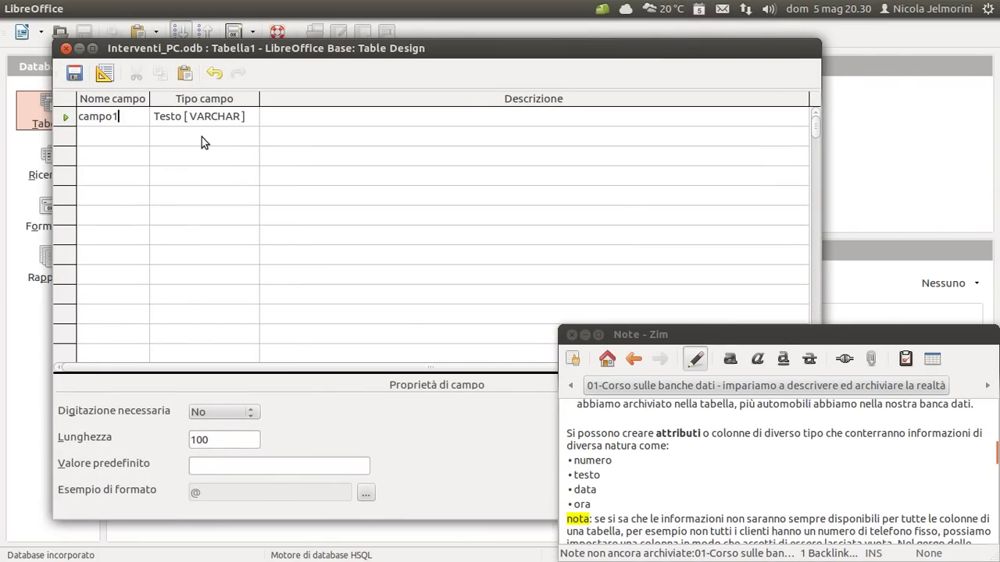
# Widen the Tipo campo column, examine the available field types, and set campo1's type to Intero [ INTEGER ]
pyautogui.click(221, 118)
pyautogui.click(111, 117)
pyautogui.click(186, 122)
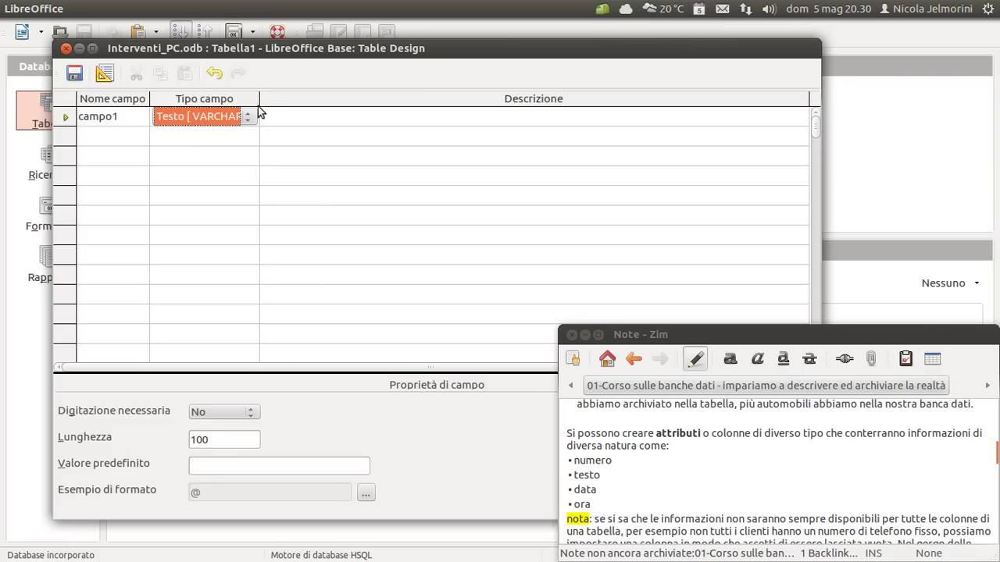
pyautogui.moveTo(260, 99); pyautogui.dragTo(315, 100)
pyautogui.click(303, 118)
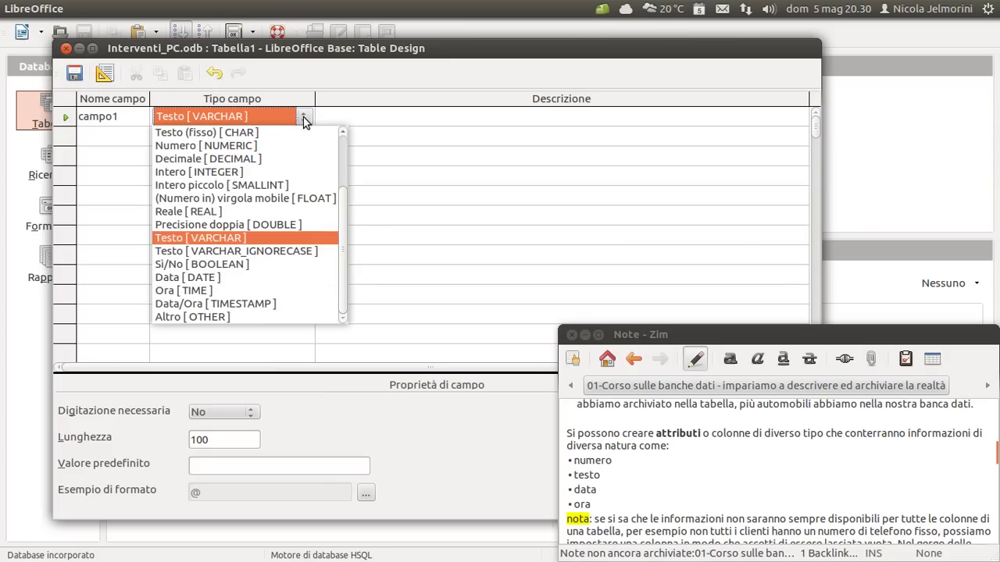
pyautogui.moveTo(346, 213); pyautogui.dragTo(347, 111)
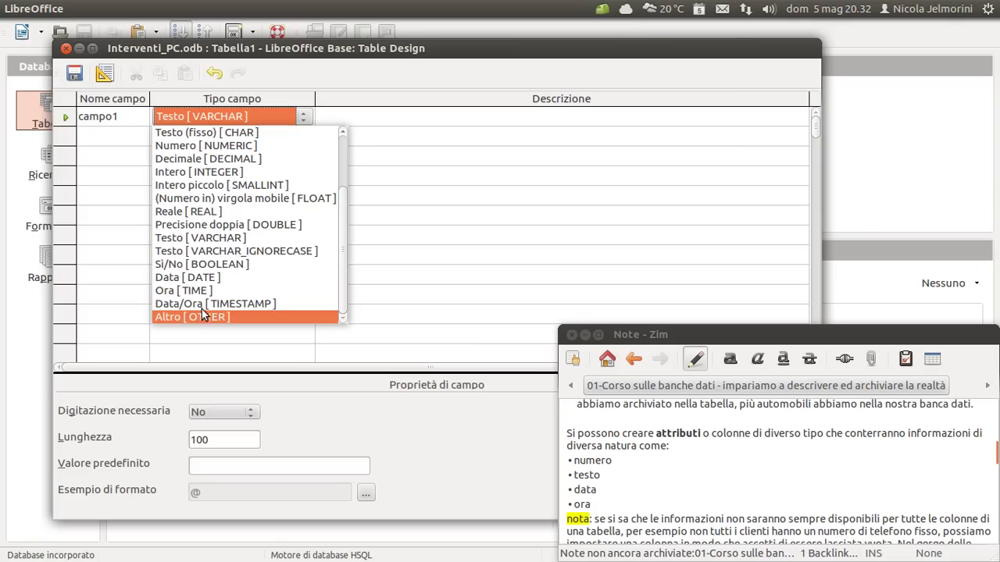
pyautogui.scroll(2, 208, 268)
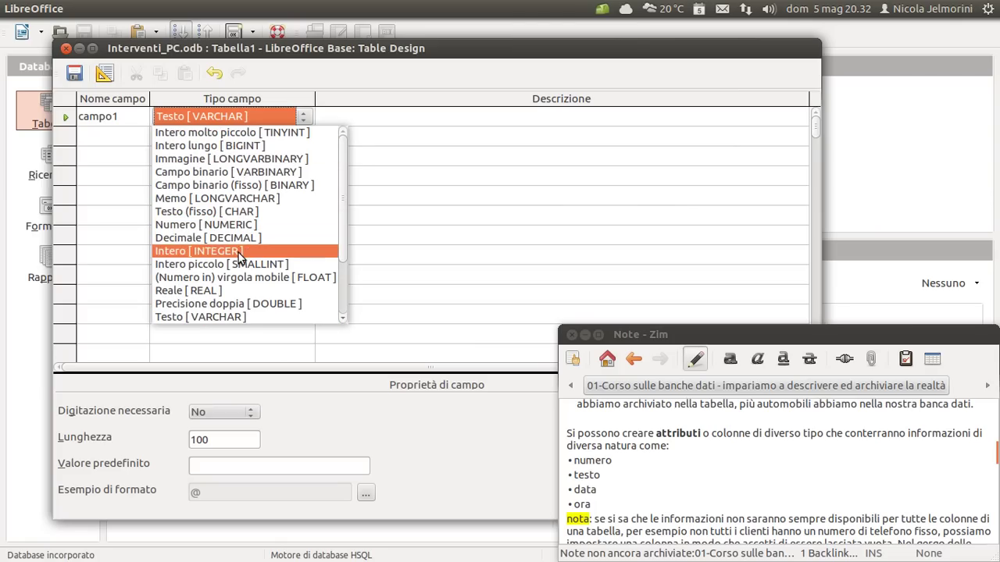
pyautogui.click(176, 254)
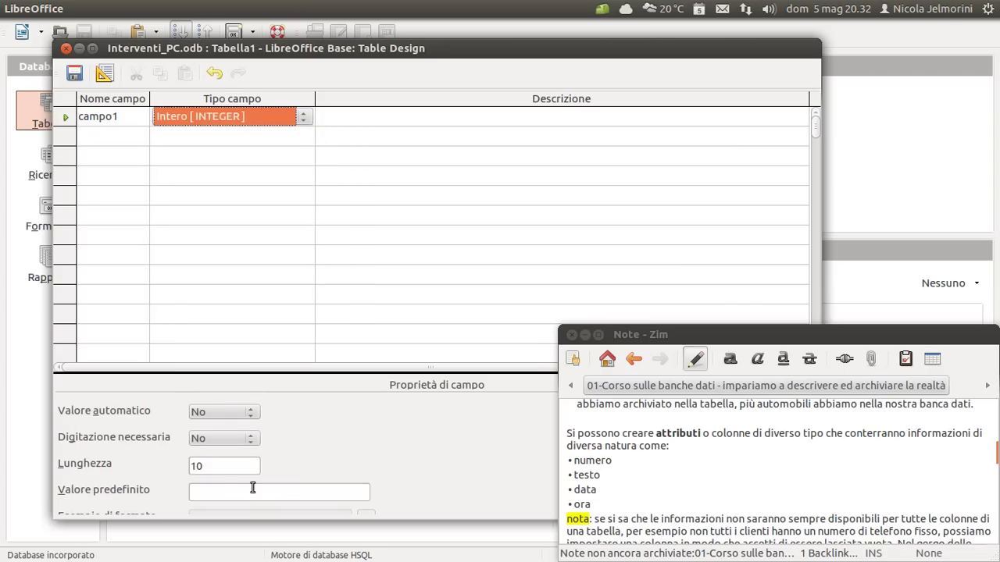
# Enlarge the Proprietà di campo area to show all of campo1's properties, and reposition the table design window
pyautogui.click(231, 471)
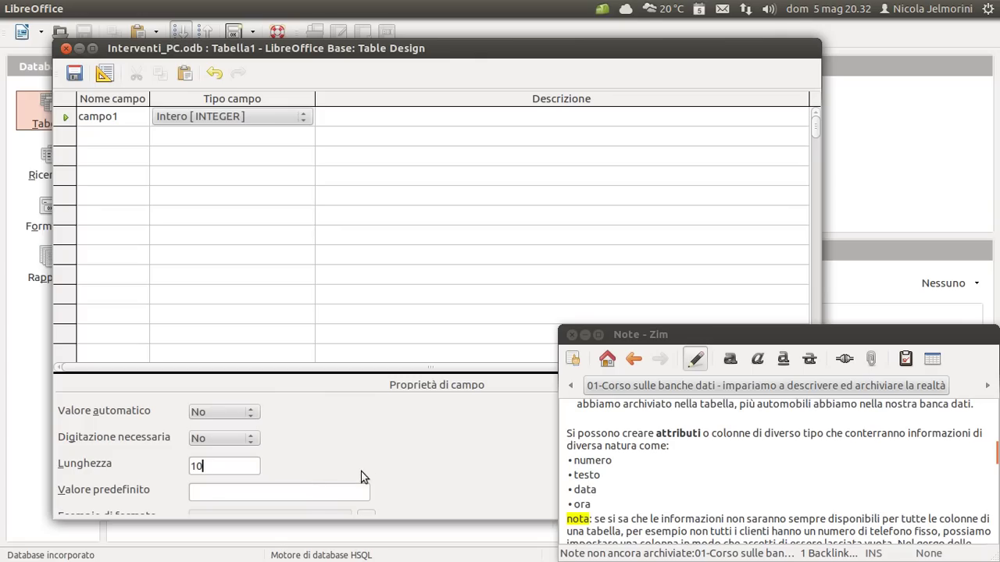
pyautogui.moveTo(567, 43); pyautogui.dragTo(557, 30)
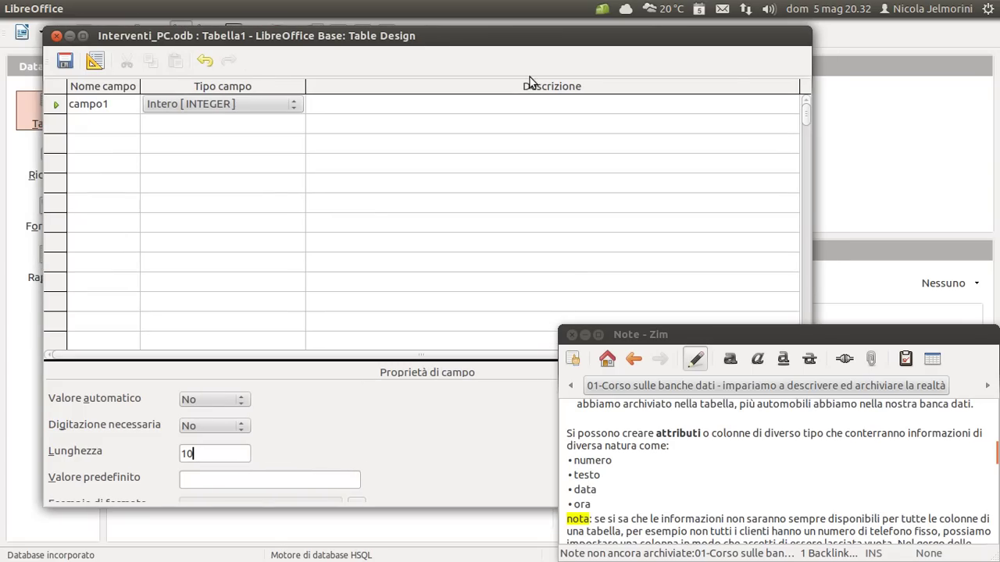
pyautogui.moveTo(440, 361); pyautogui.dragTo(434, 303)
pyautogui.moveTo(596, 41); pyautogui.dragTo(640, 61)
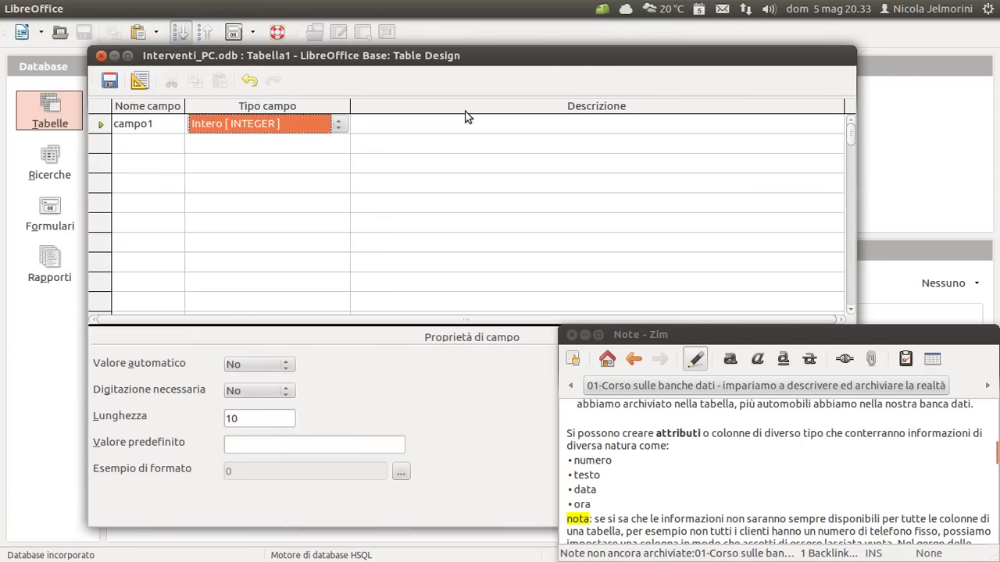
# Set campo1's type to Decimale [ DECIMAL ] with 2 decimal places, and check its length and default value properties
pyautogui.click(298, 129)
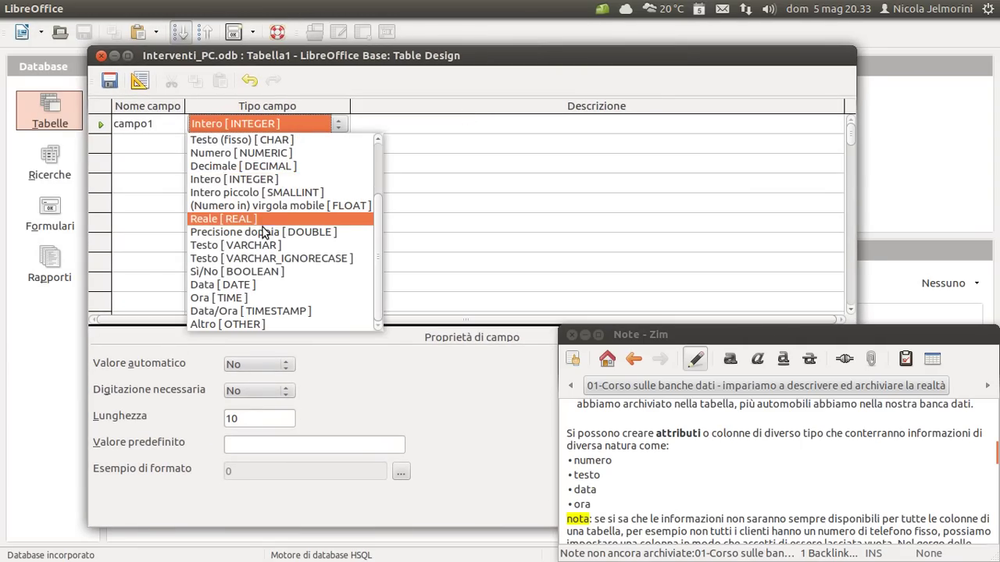
pyautogui.click(269, 166)
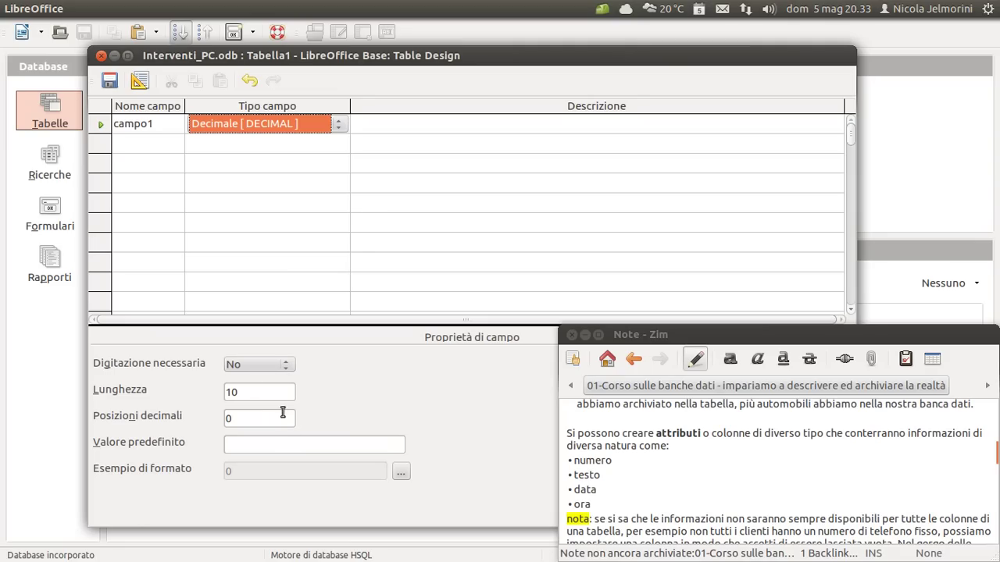
pyautogui.click(246, 418)
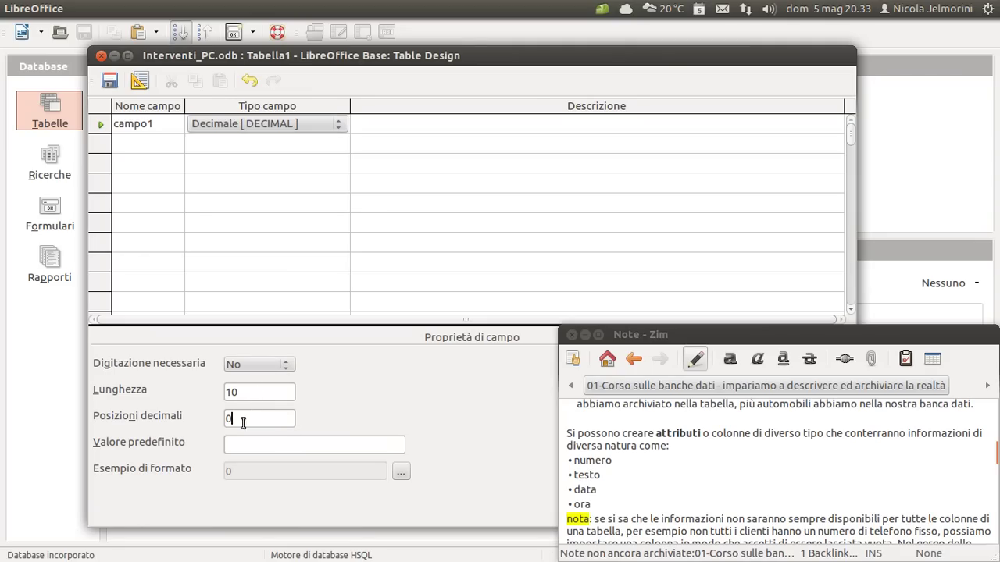
pyautogui.write('2')
pyautogui.click(263, 394)
pyautogui.doubleClick(262, 394)
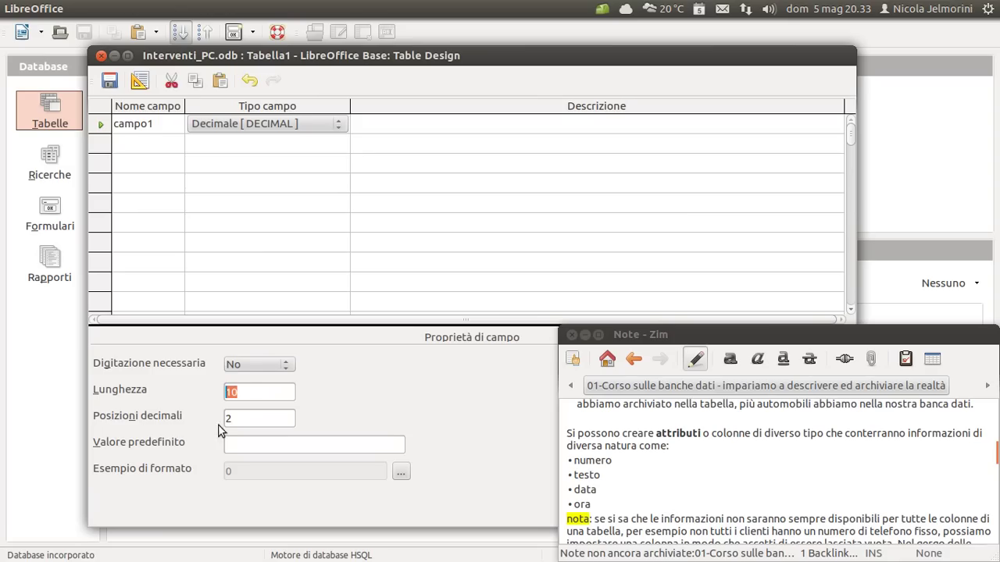
pyautogui.click(264, 420)
pyautogui.click(283, 444)
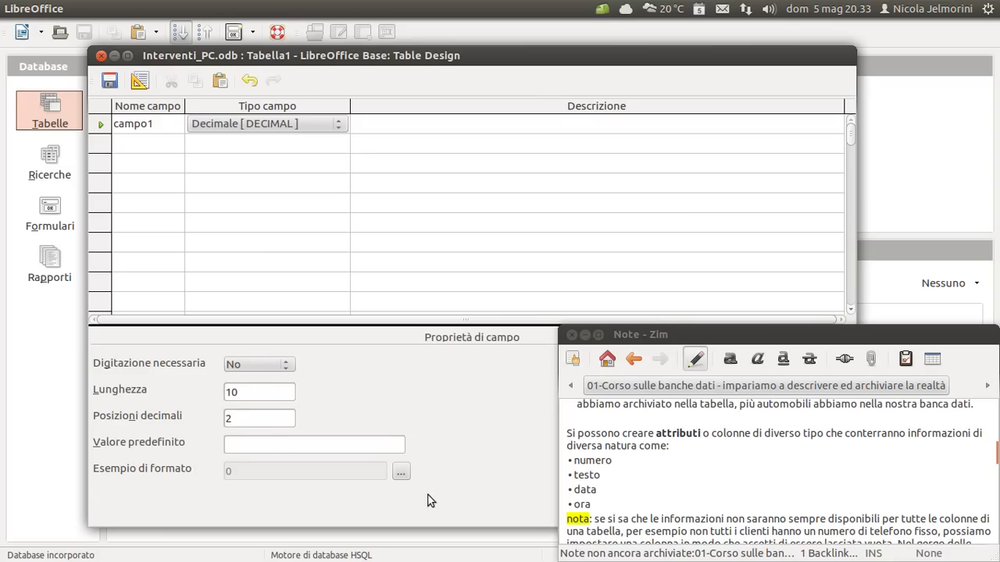
# Format campo1 as a number with thousands separator and two decimals, using the -1'234.12 format
pyautogui.click(400, 476)
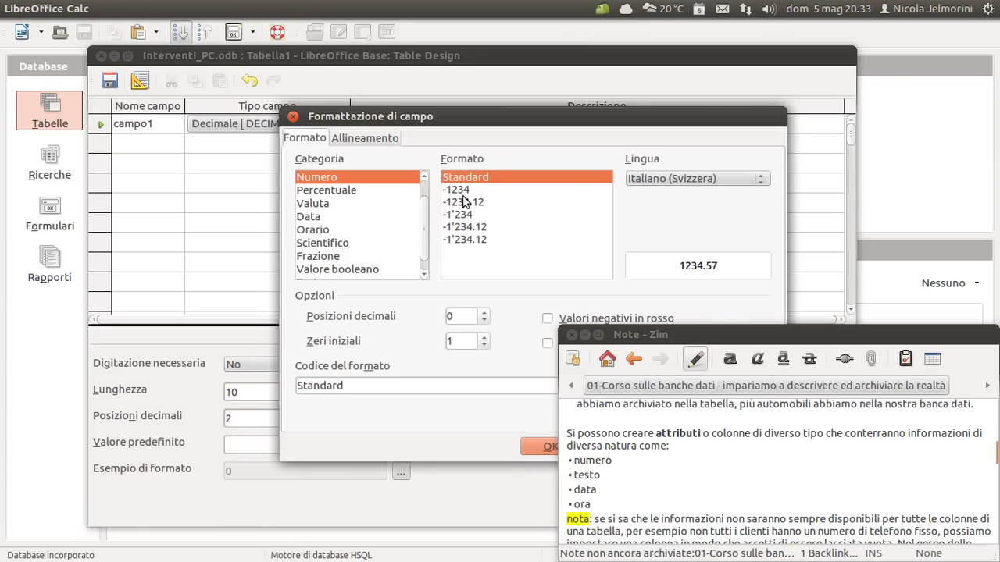
pyautogui.moveTo(504, 119); pyautogui.dragTo(364, 91)
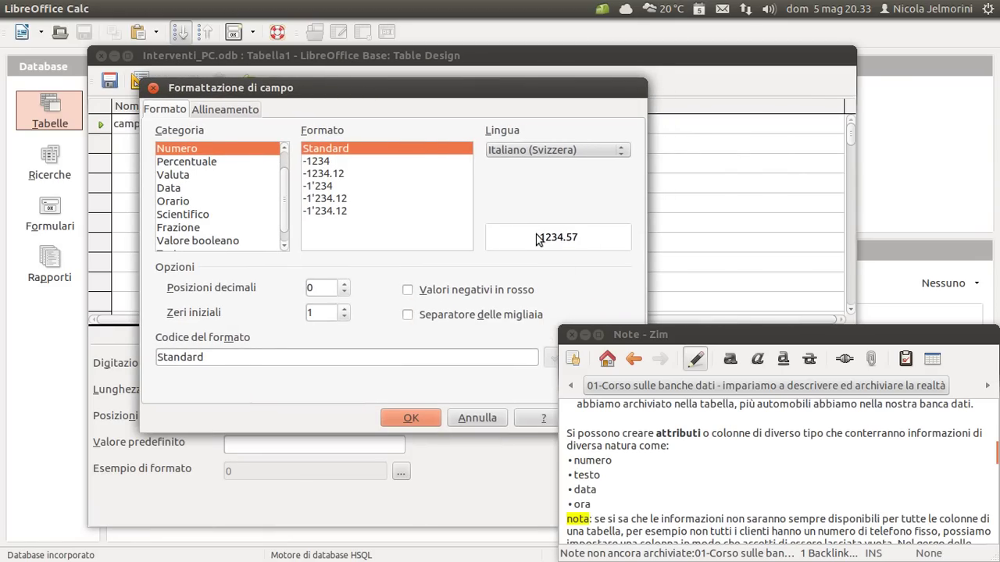
pyautogui.click(321, 187)
pyautogui.click(332, 199)
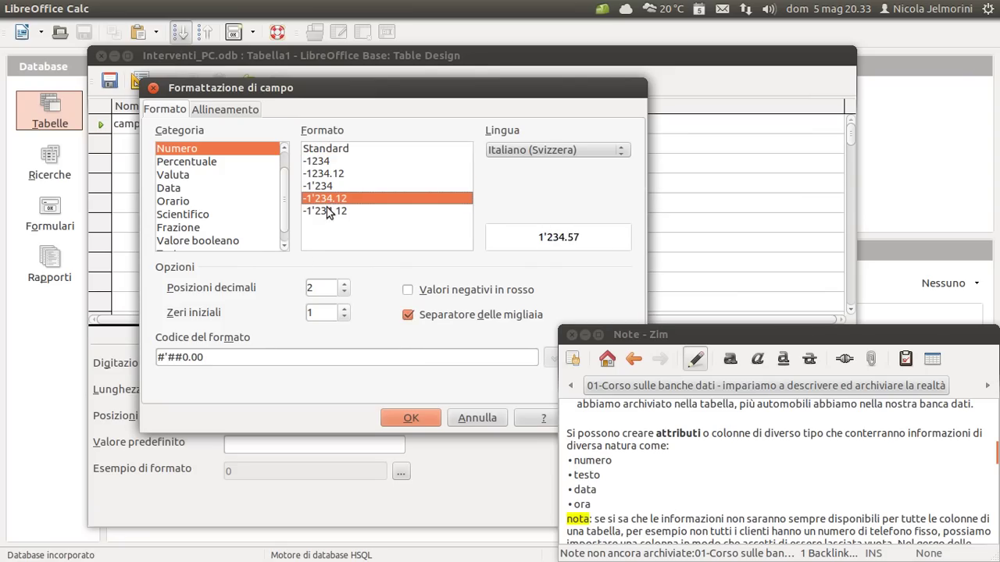
pyautogui.click(406, 419)
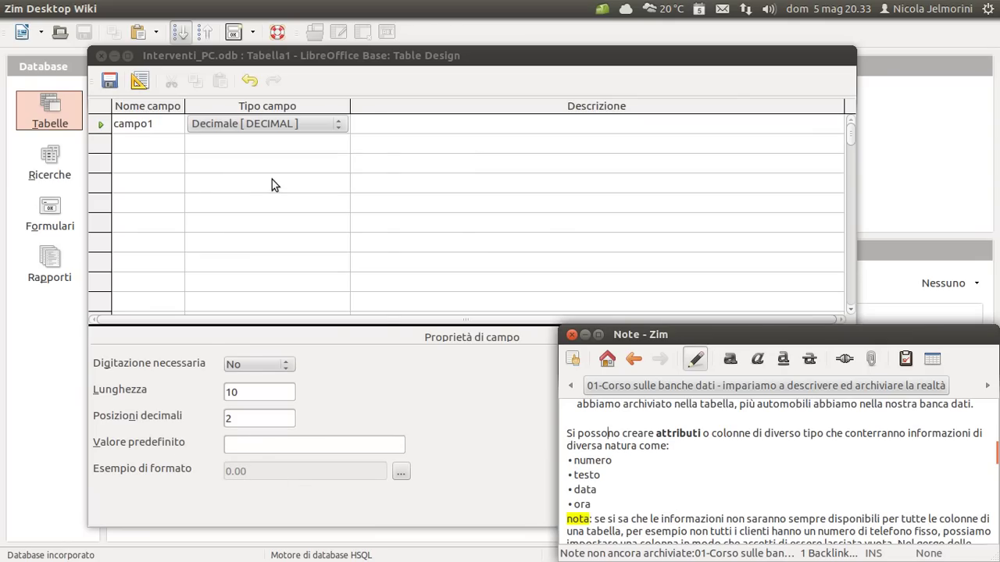
# Switch campo1's type to Intero [ INTEGER ] and then replace it with Testo (fisso) [ CHAR ]
pyautogui.click(339, 125)
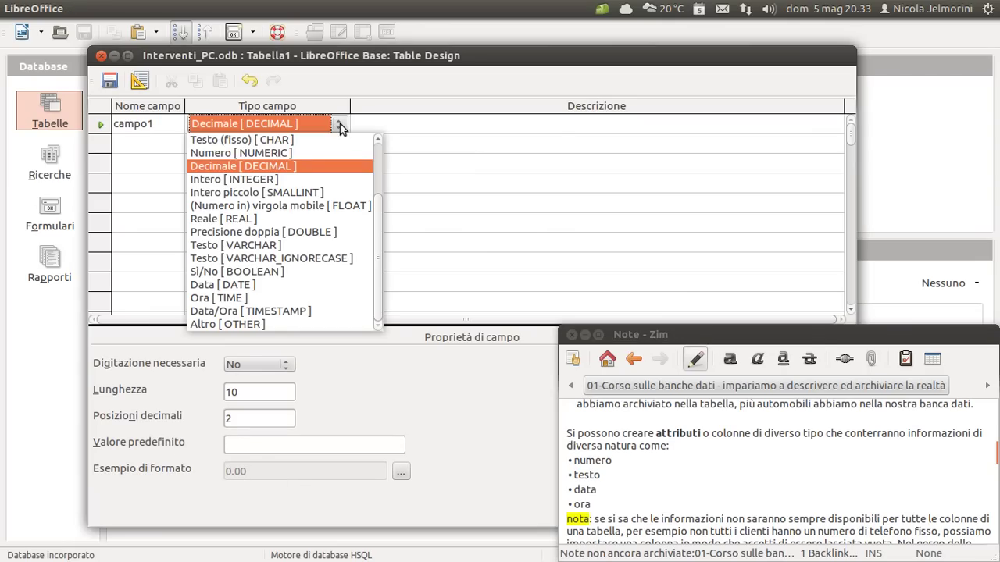
pyautogui.click(281, 179)
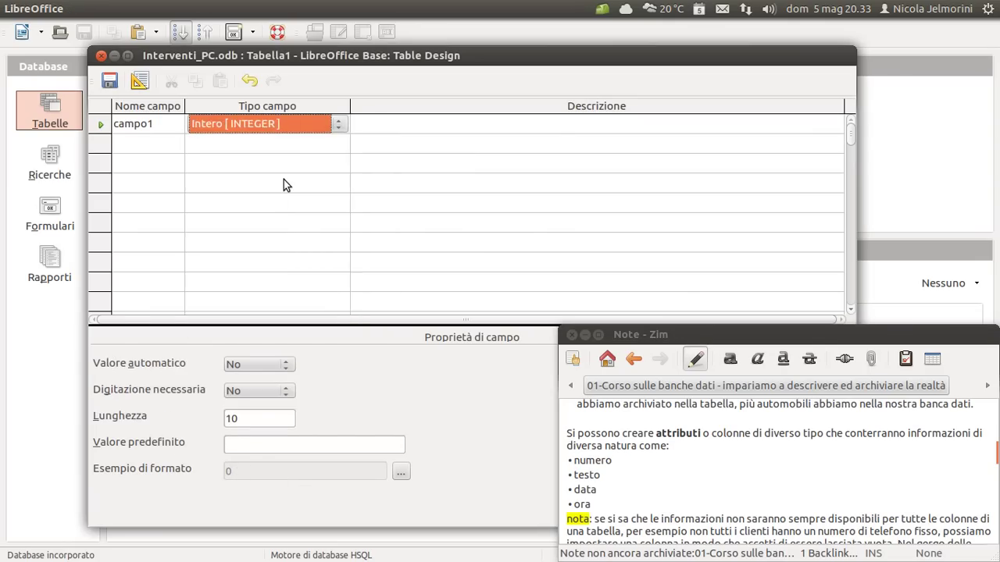
pyautogui.click(338, 125)
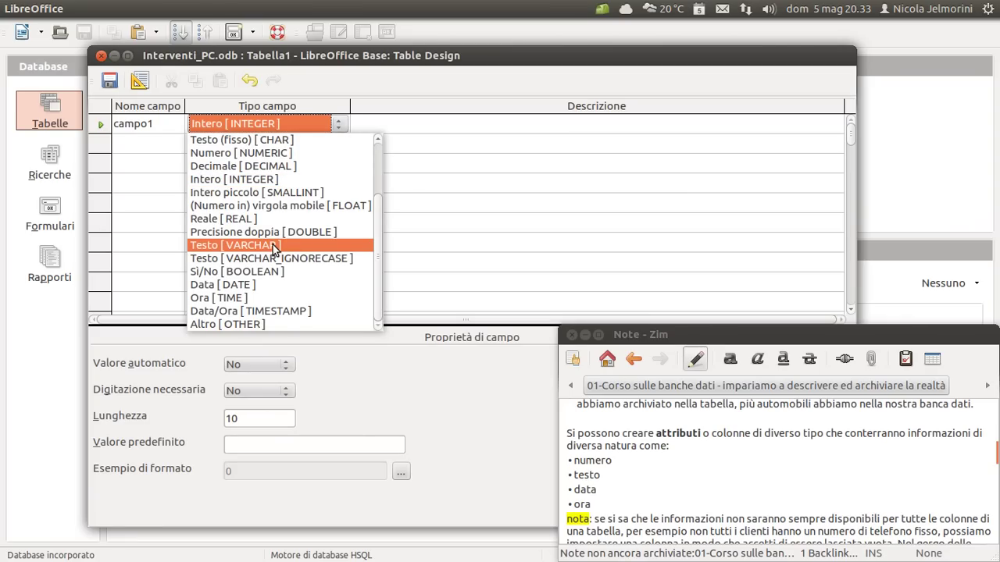
pyautogui.scroll(1, 273, 244)
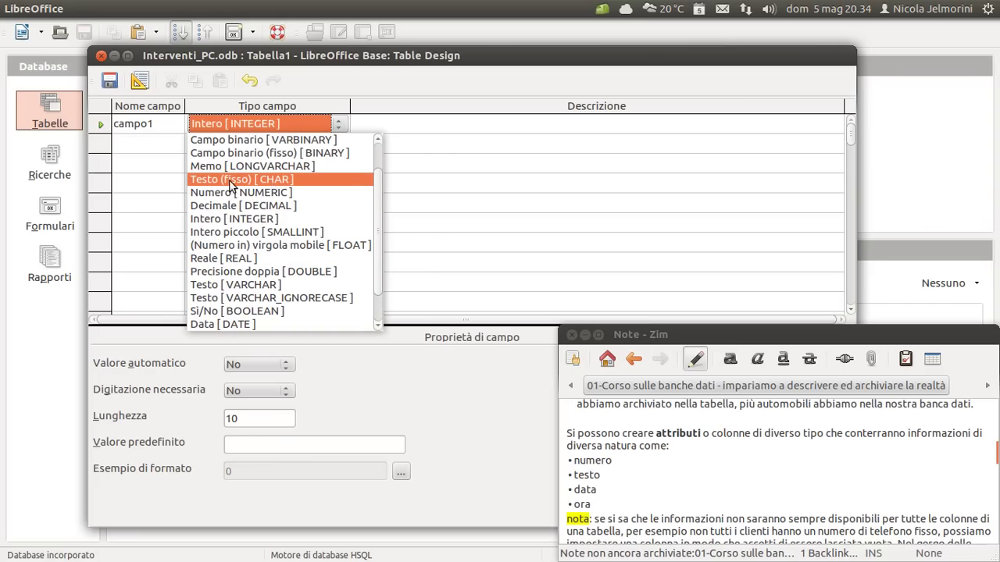
pyautogui.click(267, 183)
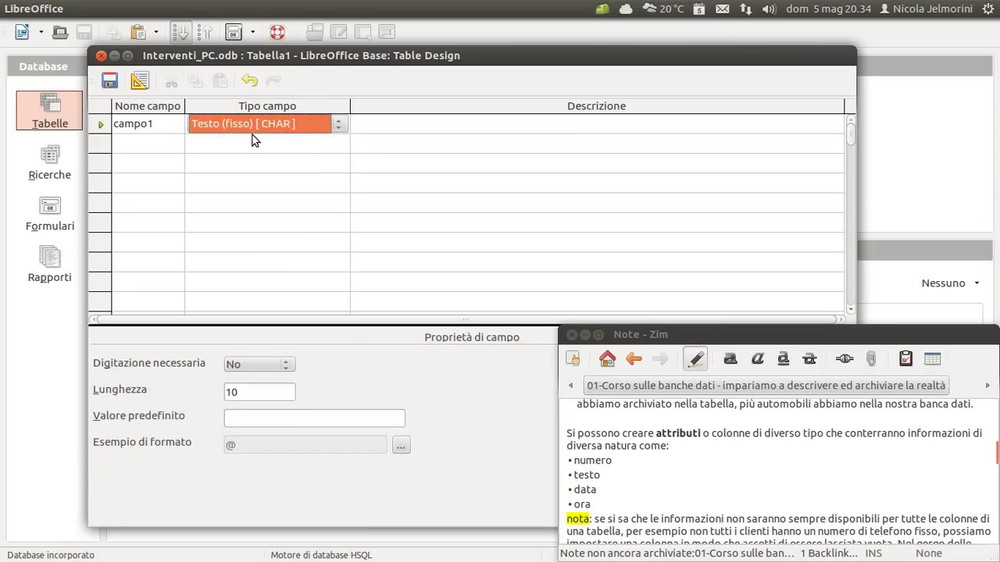
# Set the Lunghezza property of the fixed-text field campo1 to 100
pyautogui.click(258, 390)
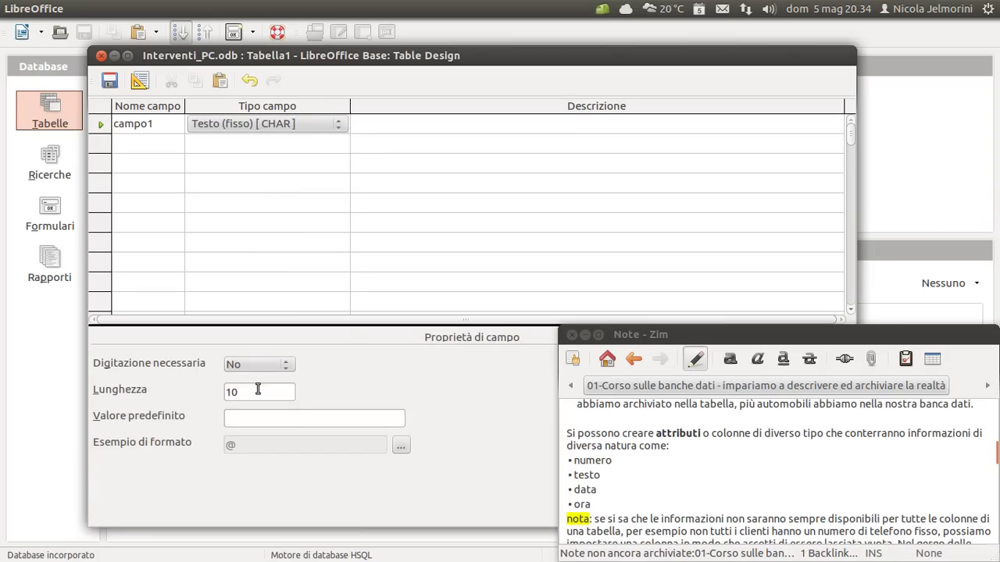
pyautogui.moveTo(258, 391); pyautogui.dragTo(192, 381)
pyautogui.write('100')
pyautogui.press('Tab')
# Change campo1's type to Testo [ VARCHAR ] and check its Lunghezza property
pyautogui.click(319, 121)
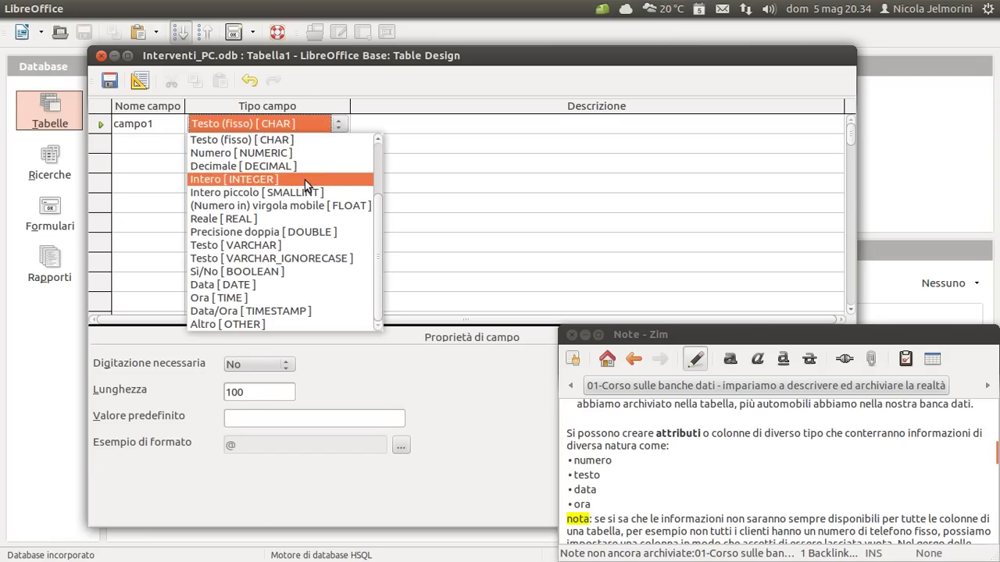
pyautogui.click(226, 246)
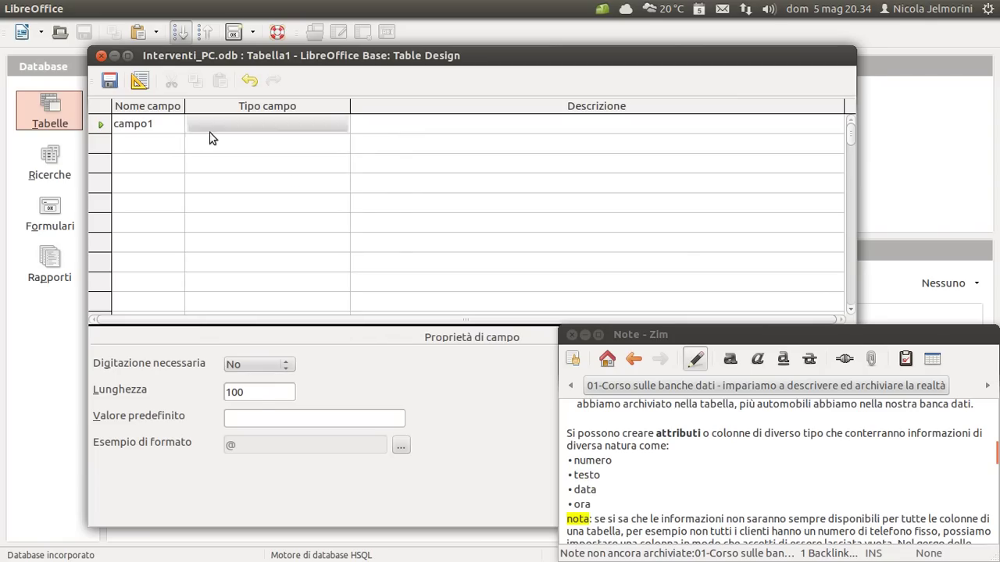
pyautogui.click(261, 395)
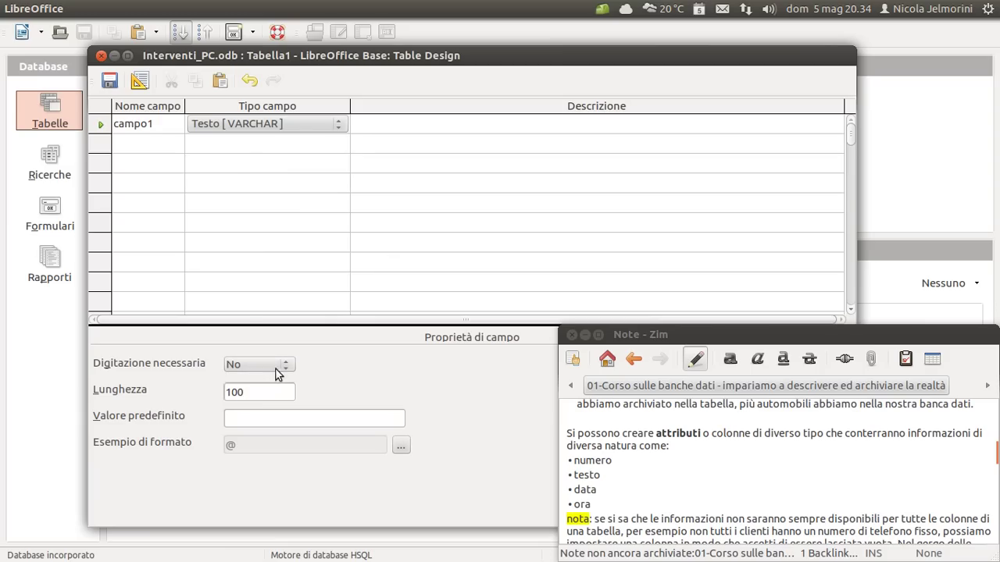
# Set campo1's type to Testo [ VARCHAR_IGNORECASE ] and widen the Tipo campo column to show the full type name
pyautogui.click(302, 124)
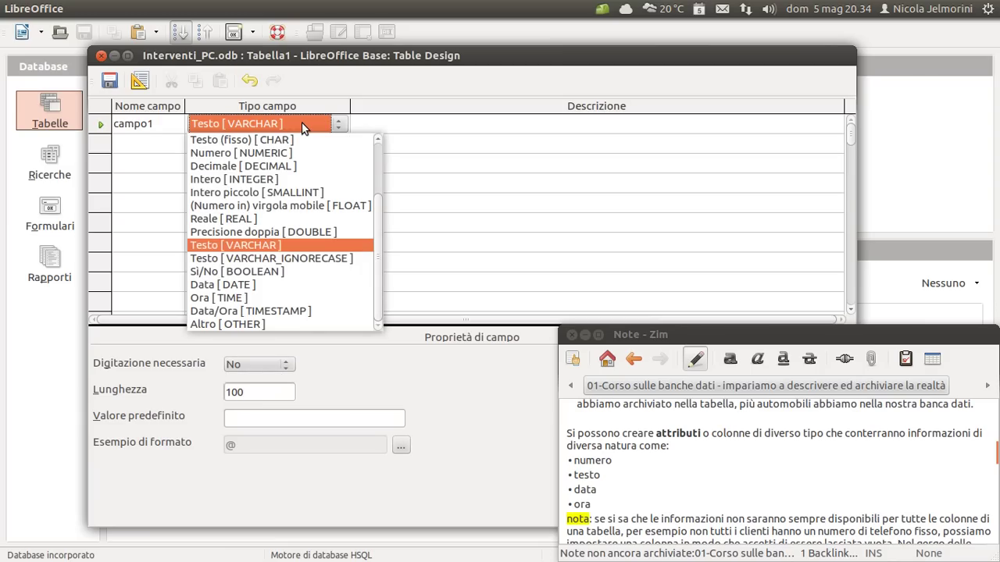
pyautogui.click(260, 260)
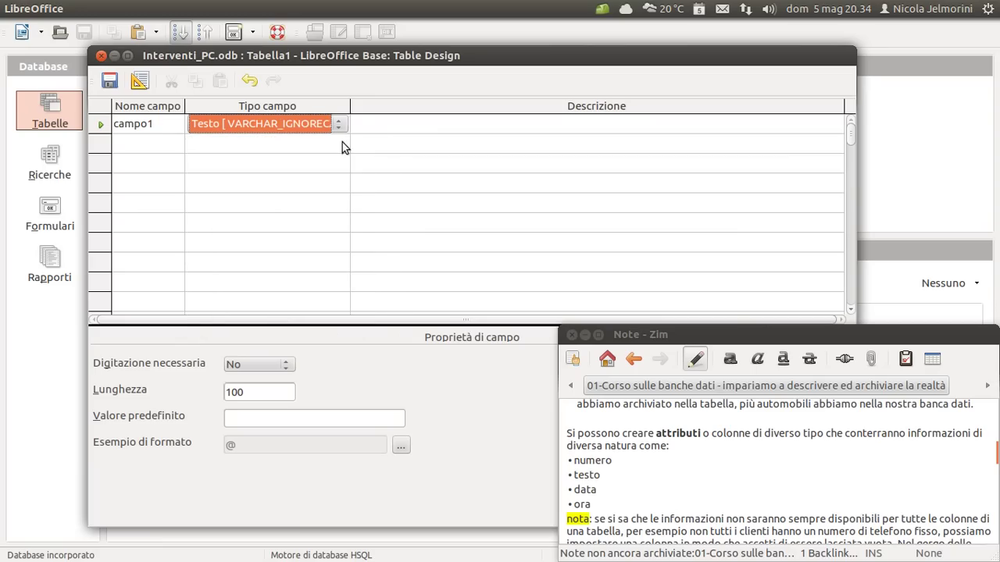
pyautogui.moveTo(351, 114); pyautogui.dragTo(405, 114)
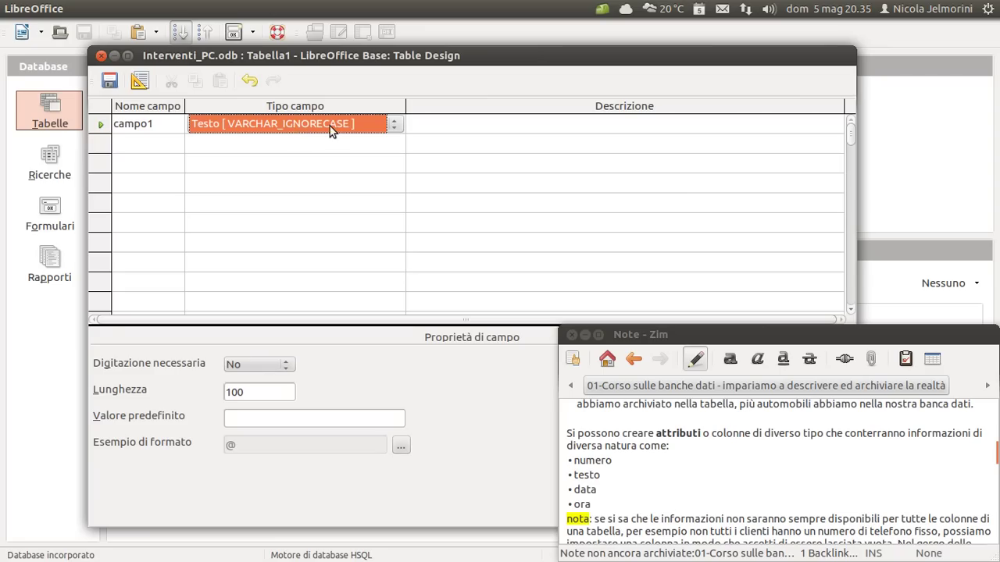
pyautogui.click(263, 387)
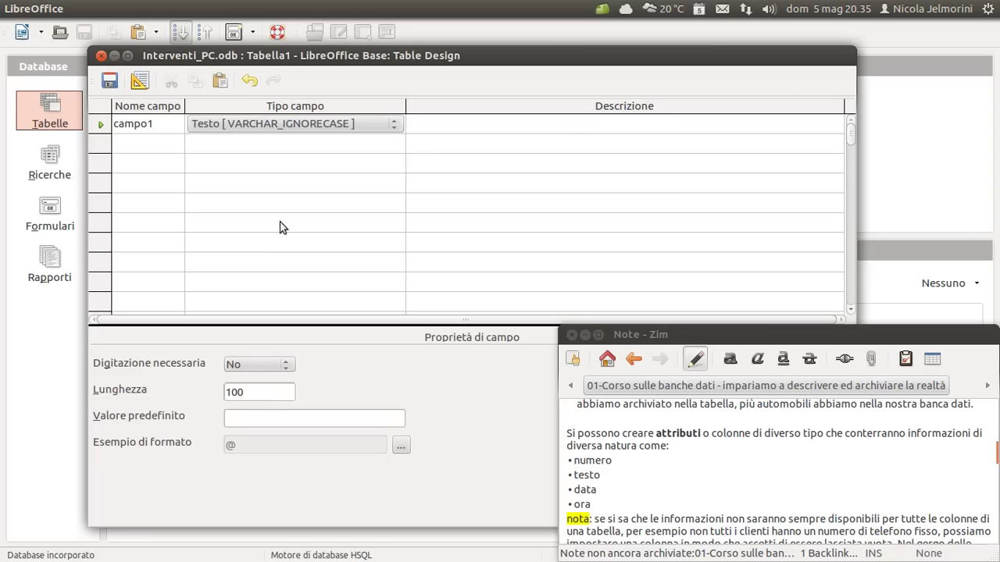
# Switch campo1's type to Testo [ VARCHAR ] and back to Testo [ VARCHAR_IGNORECASE ] to compare the two text types
pyautogui.click(331, 124)
pyautogui.click(342, 129)
pyautogui.click(263, 244)
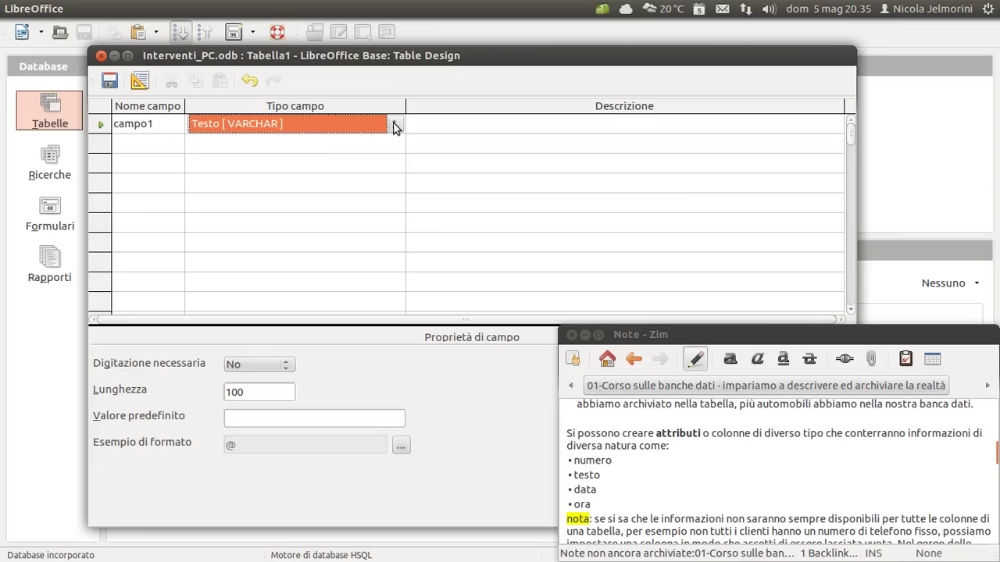
pyautogui.click(392, 125)
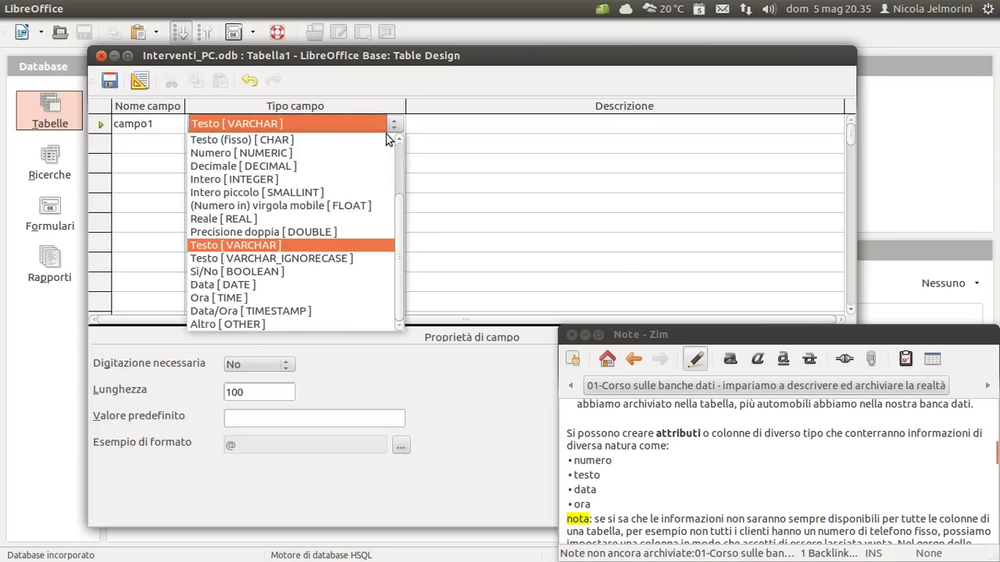
pyautogui.click(350, 263)
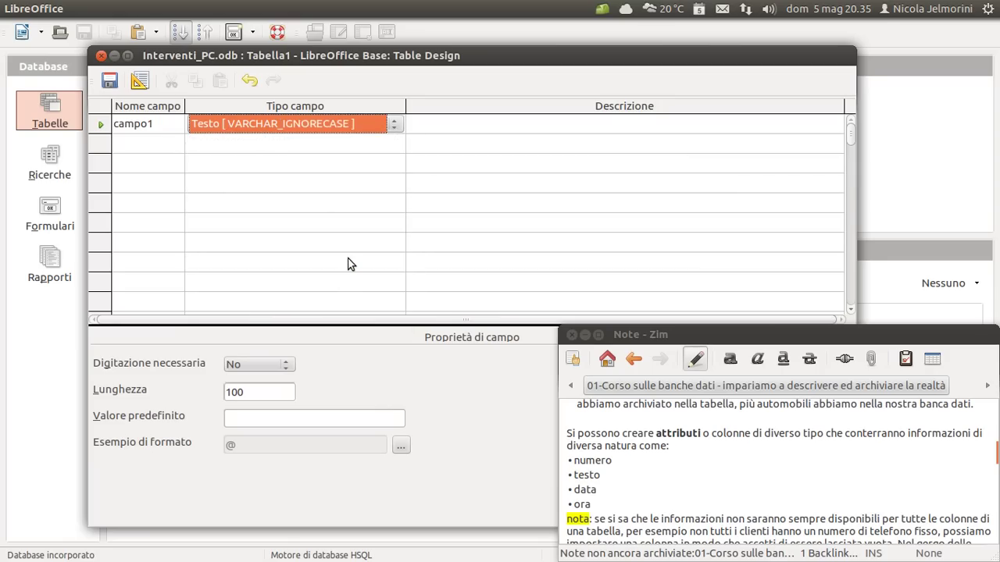
pyautogui.click(308, 128)
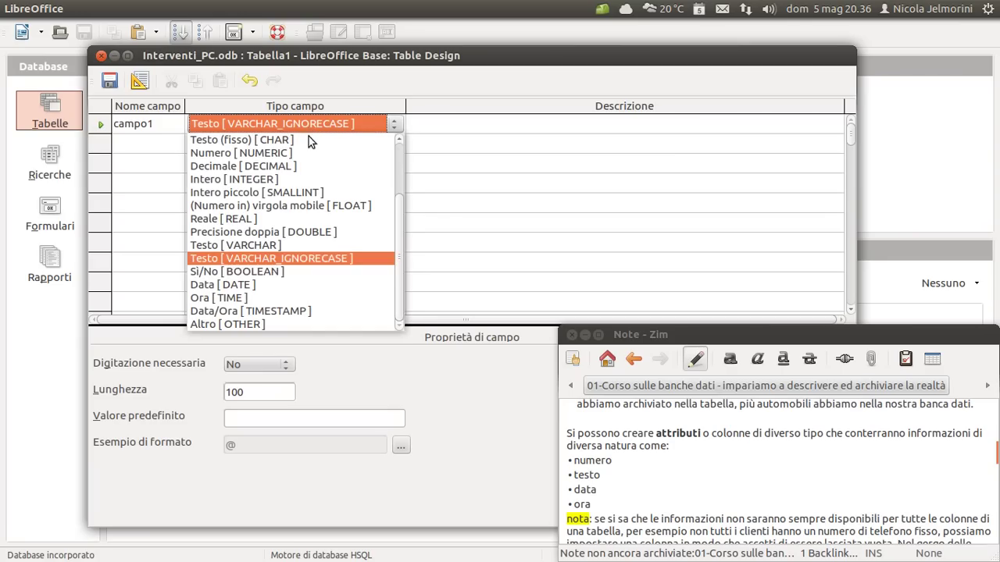
pyautogui.click(275, 260)
pyautogui.click(264, 393)
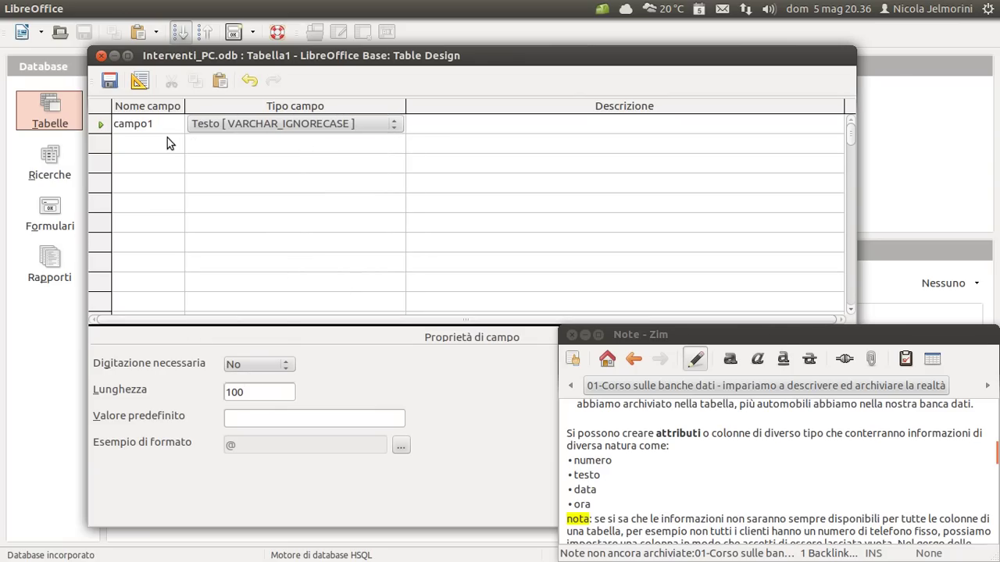
# Change campo1's type to Sì/No [ BOOLEAN ] and check its Lunghezza property
pyautogui.click(393, 125)
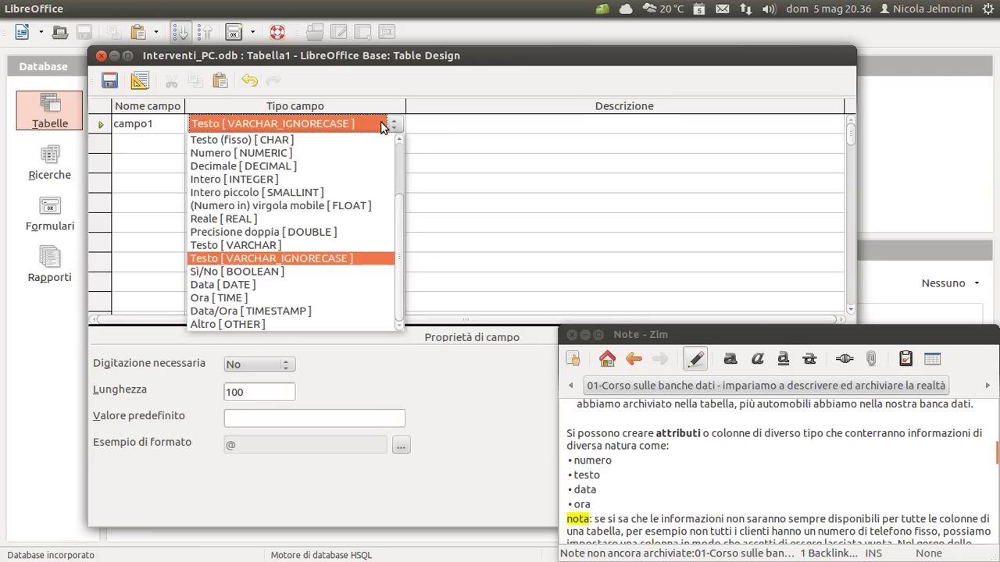
pyautogui.click(290, 274)
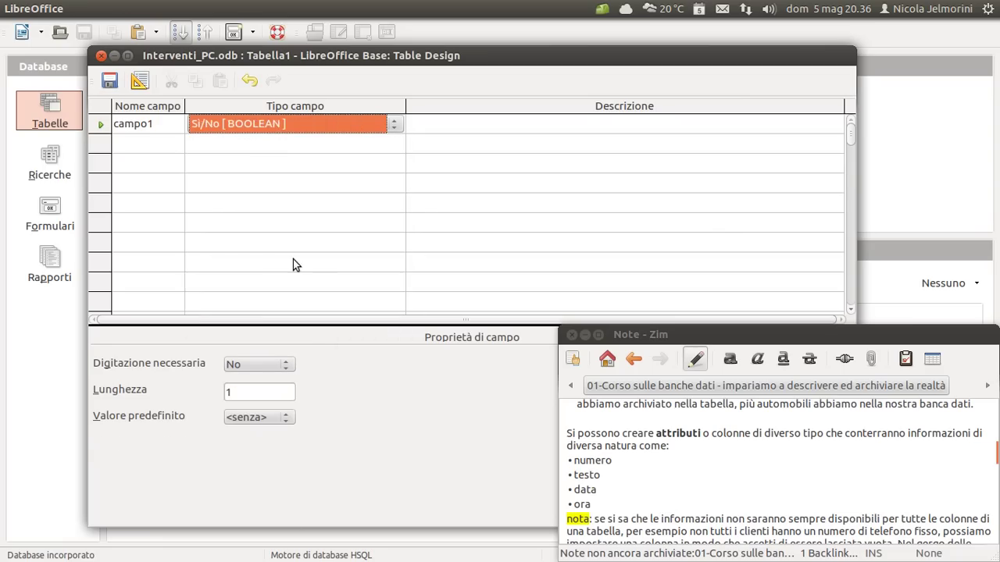
pyautogui.click(252, 392)
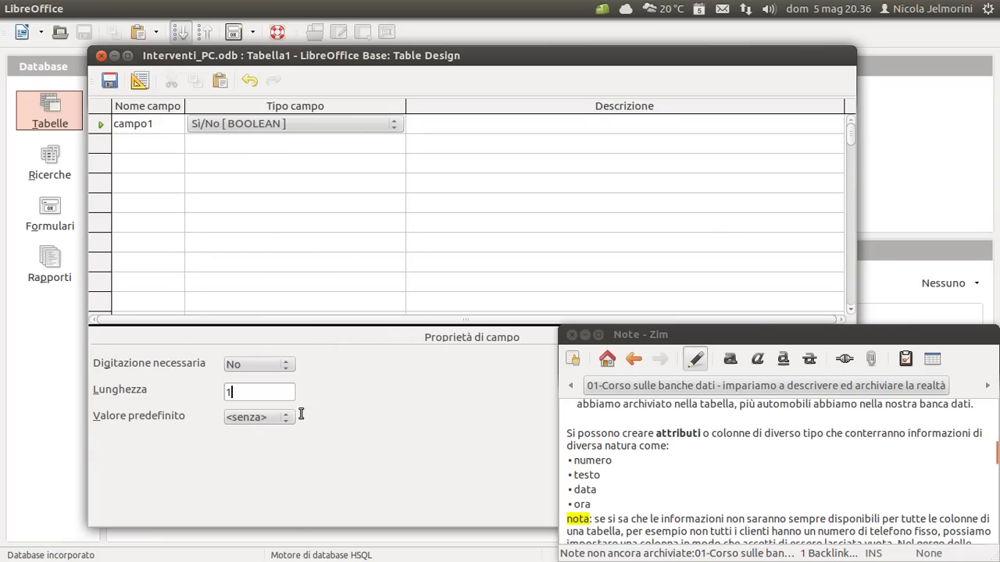
# Set campo1's type to Data [ DATE ]
pyautogui.click(264, 124)
pyautogui.click(265, 124)
pyautogui.click(249, 286)
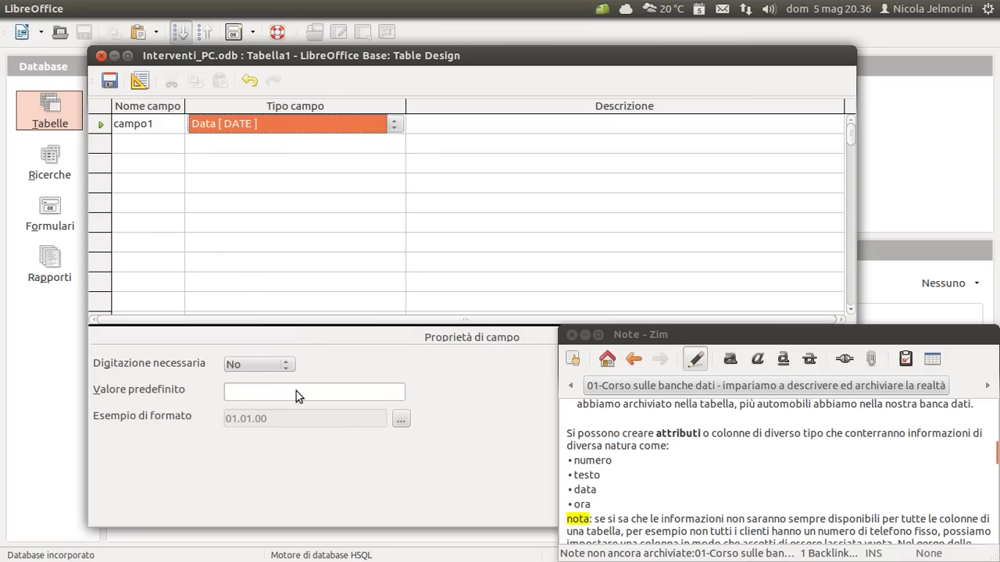
# Preview the long weekday format for campo1's date, then set its format to 31.12.1999 (GG.MM.AAAA)
pyautogui.click(400, 420)
pyautogui.click(399, 424)
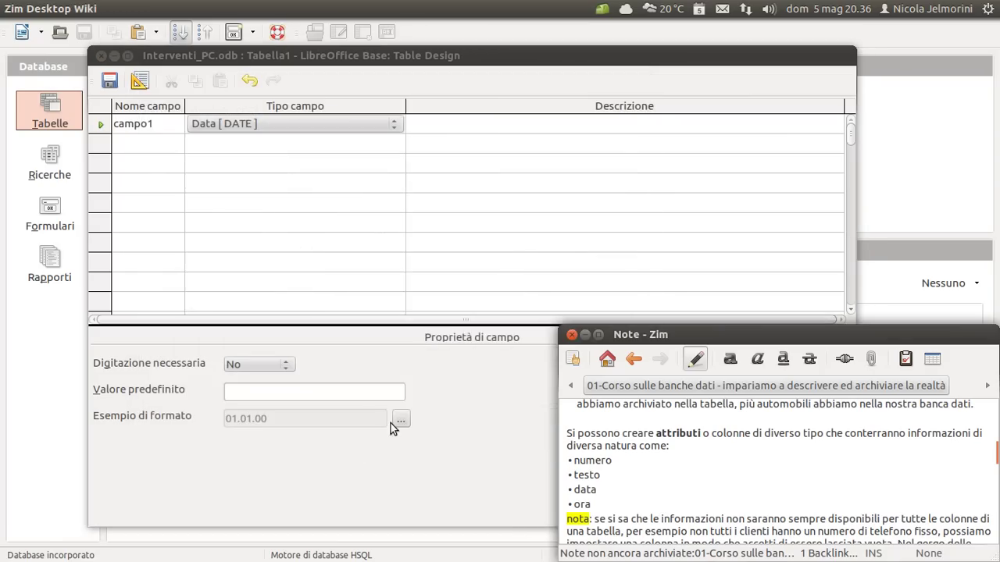
pyautogui.click(398, 422)
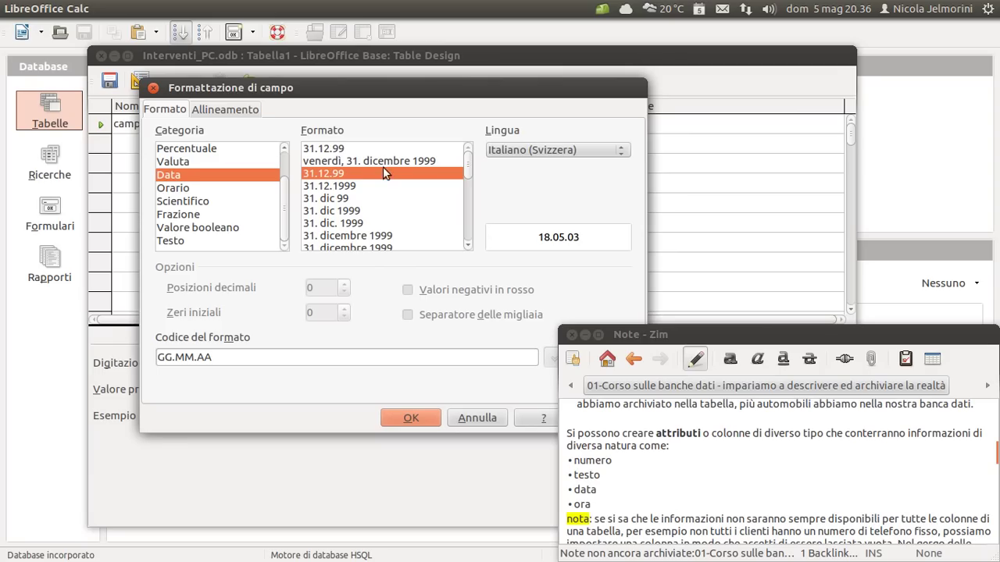
pyautogui.click(348, 187)
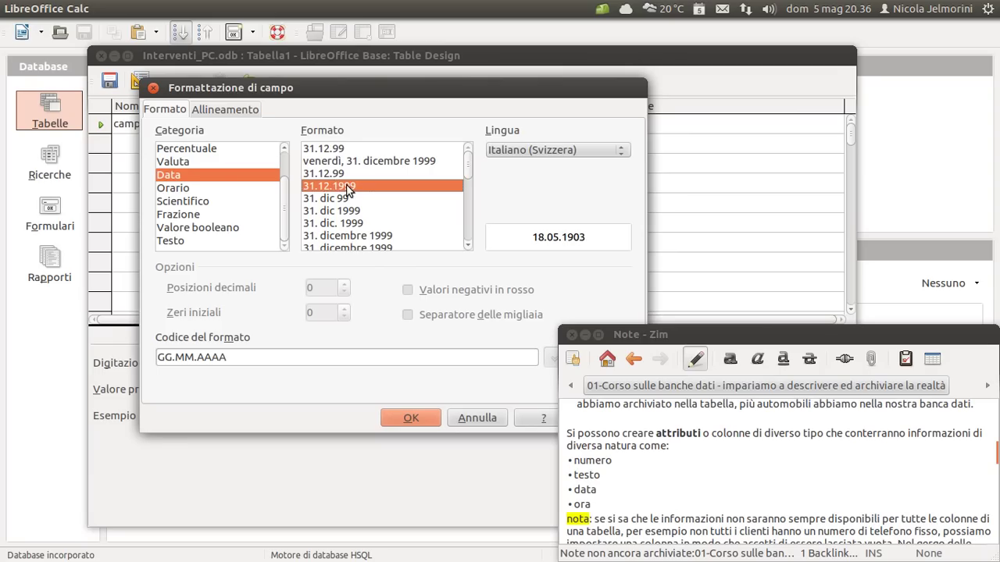
pyautogui.click(344, 175)
pyautogui.click(341, 161)
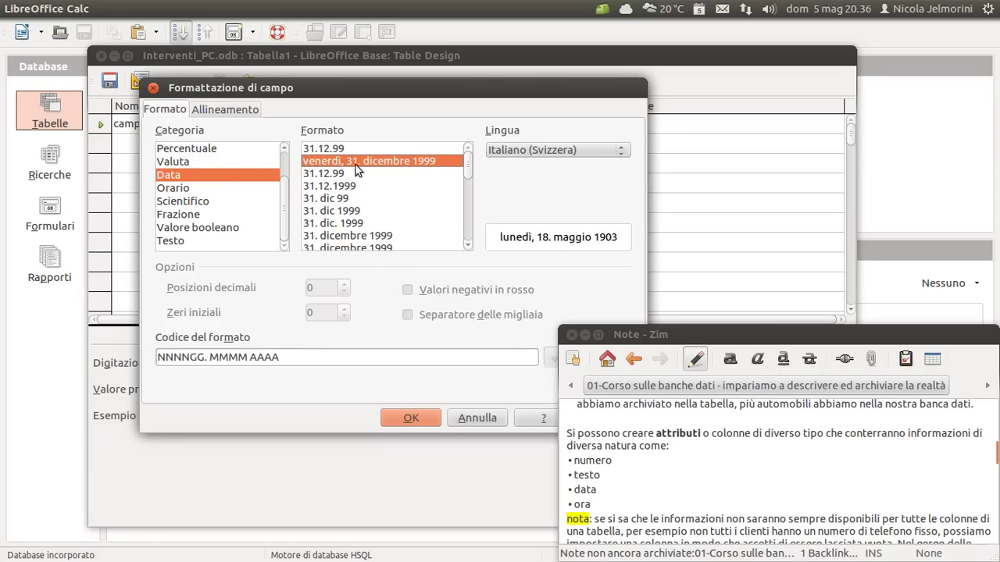
pyautogui.click(339, 187)
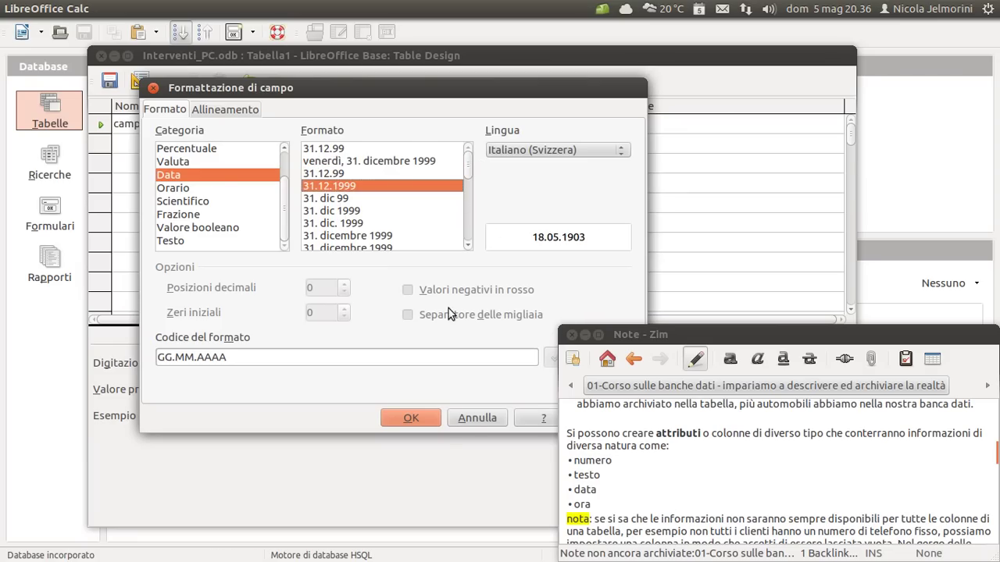
pyautogui.click(415, 419)
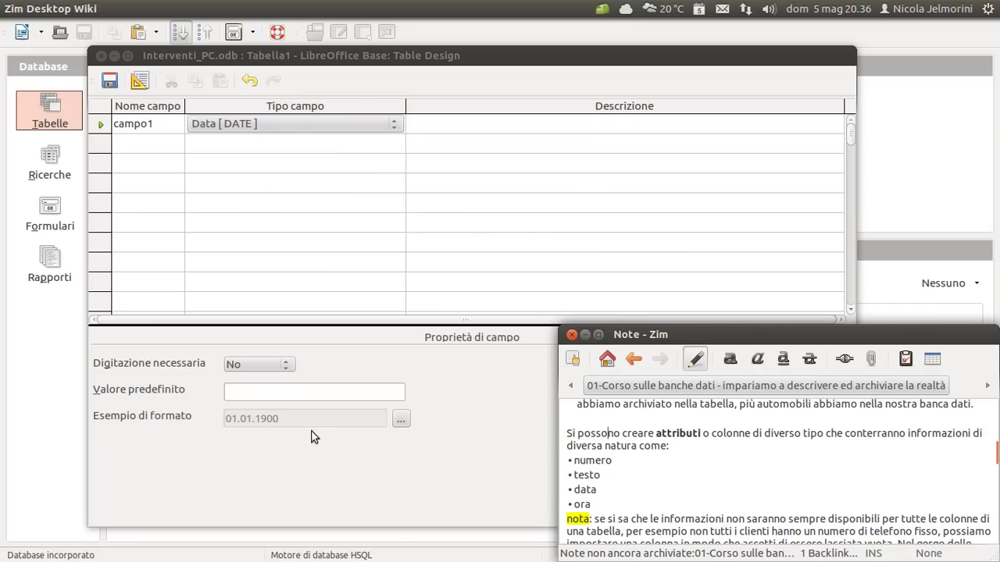
# Switch campo1's type to Ora [ TIME ], back to Data [ DATE ] and on to Data/Ora [ TIMESTAMP ] to compare their formats
pyautogui.click(295, 126)
pyautogui.click(295, 126)
pyautogui.click(260, 298)
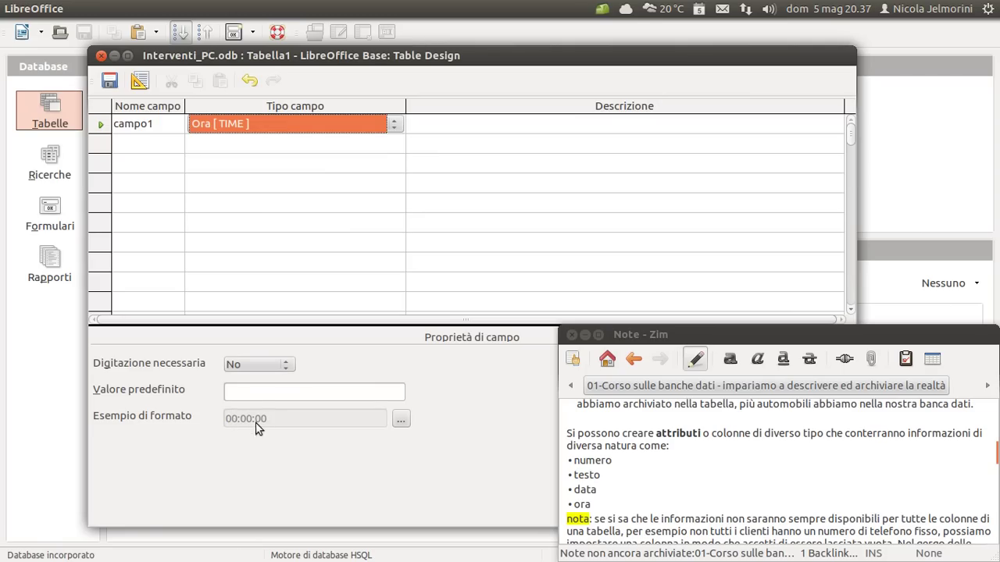
pyautogui.click(281, 128)
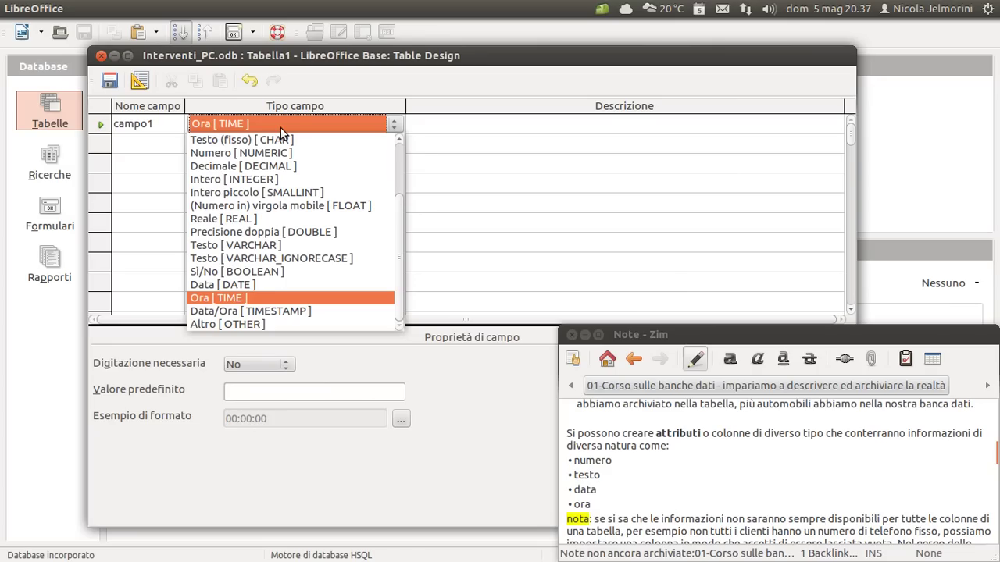
pyautogui.click(269, 284)
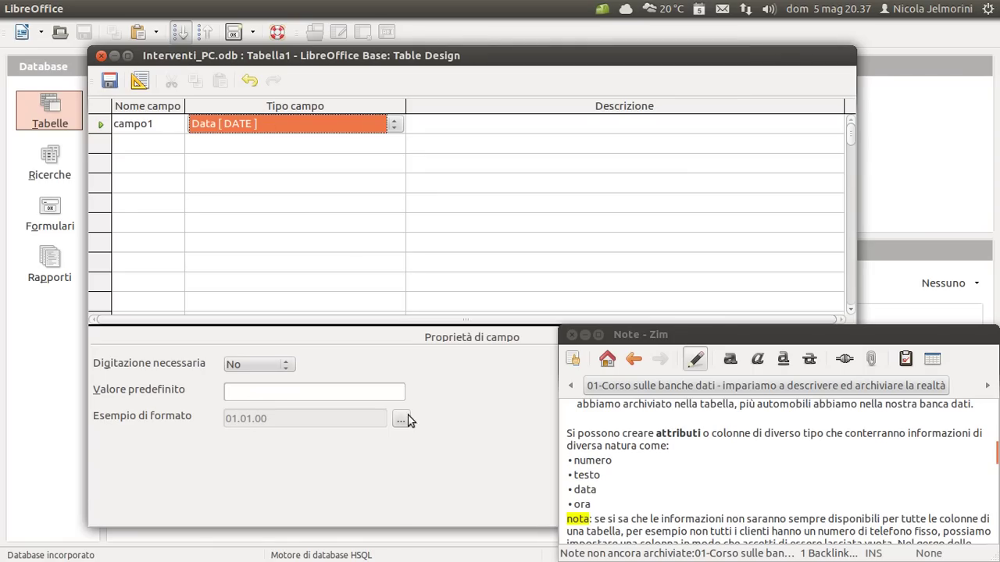
pyautogui.click(369, 123)
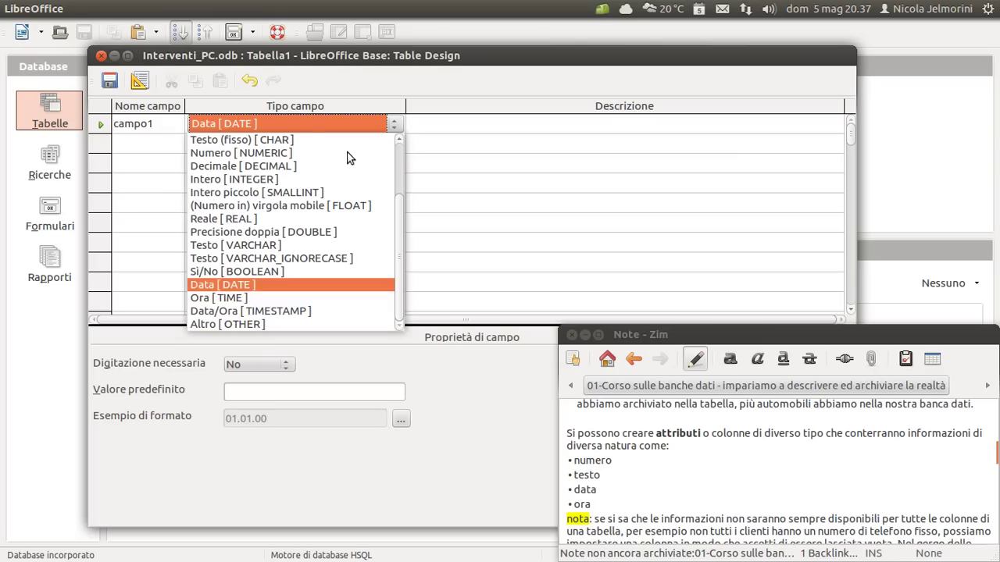
pyautogui.click(260, 311)
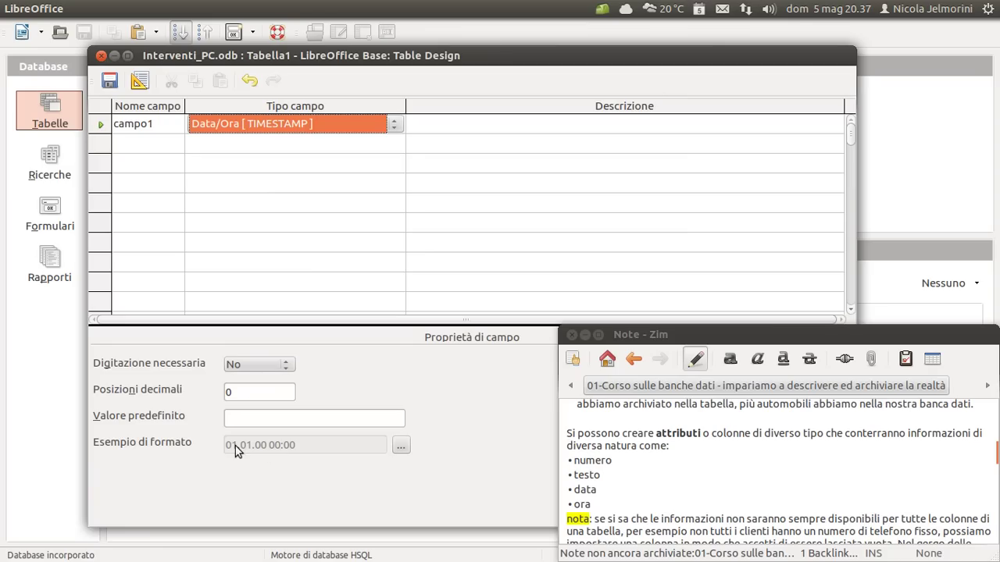
# Switch campo1's type to Intero piccolo [ SMALLINT ] and then Intero [ INTEGER ] to compare their lengths
pyautogui.click(312, 130)
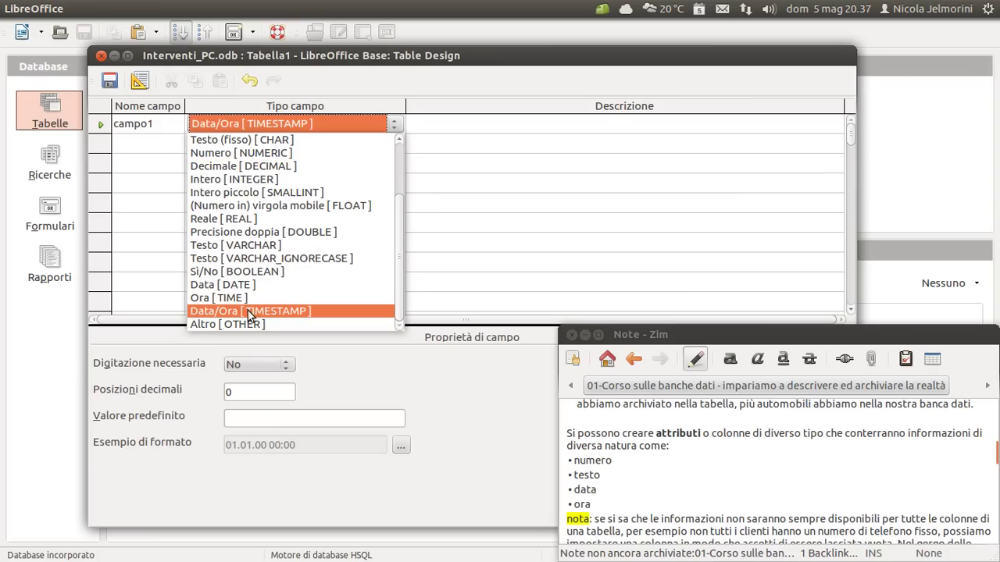
pyautogui.scroll(2, 263, 290)
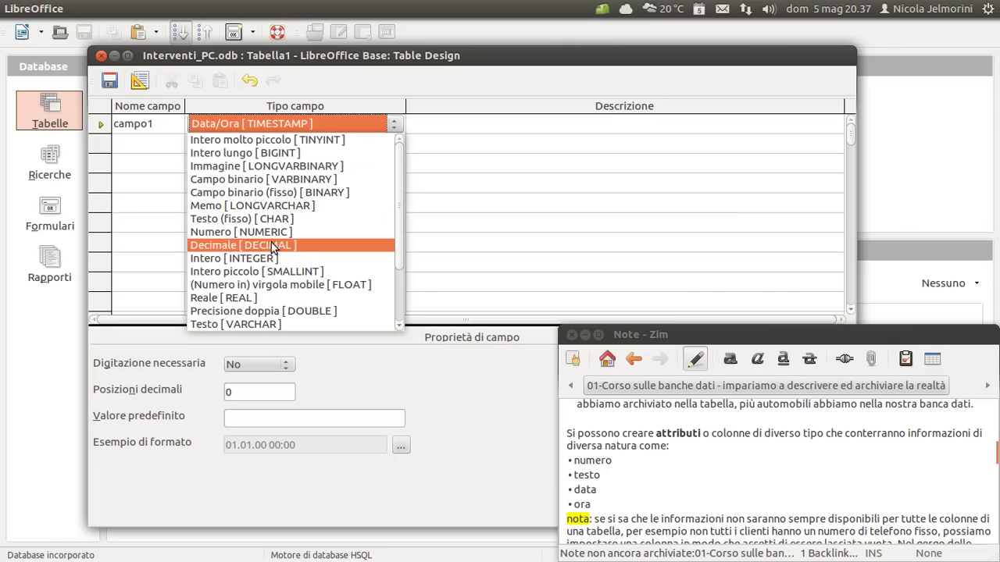
pyautogui.click(247, 276)
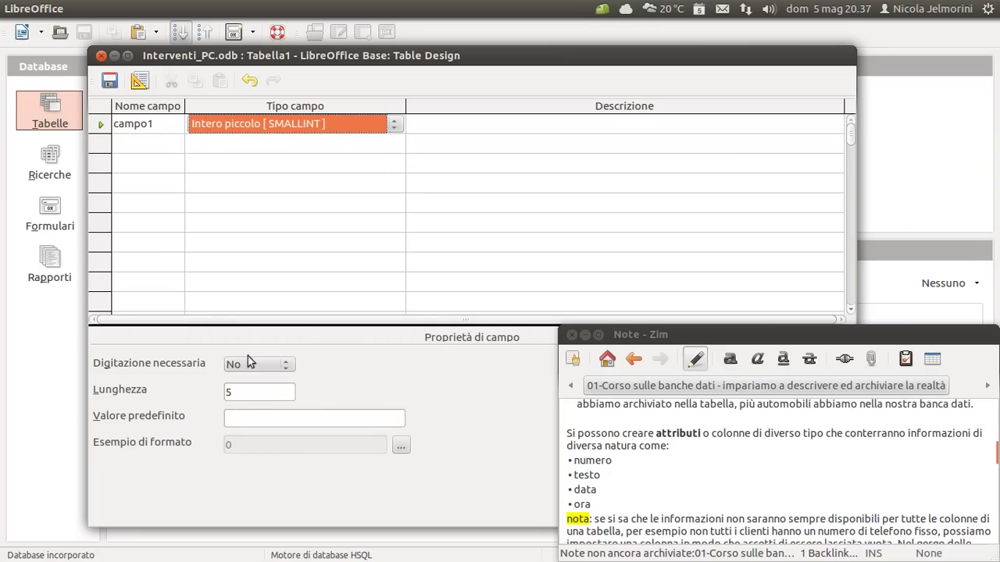
pyautogui.click(288, 123)
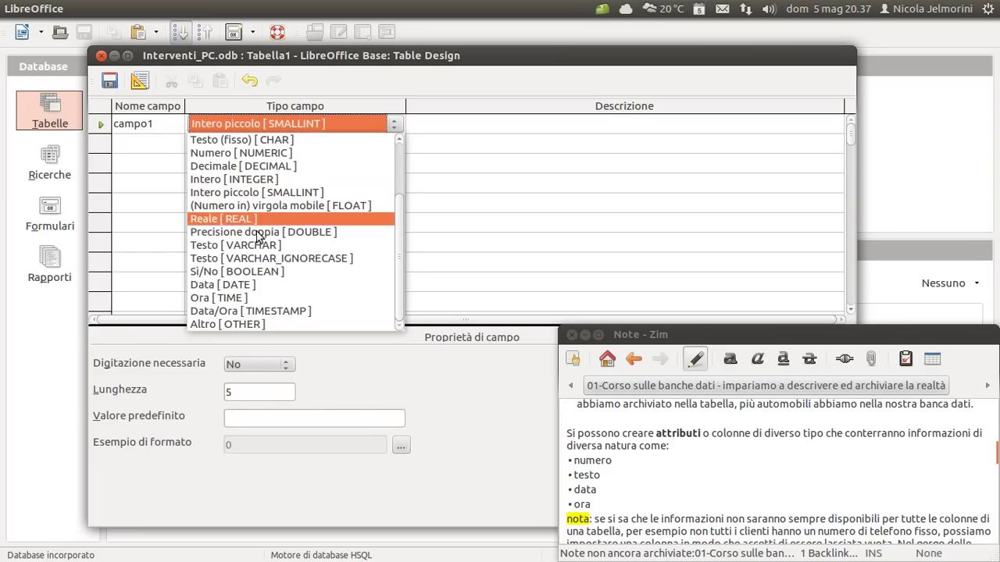
pyautogui.click(259, 181)
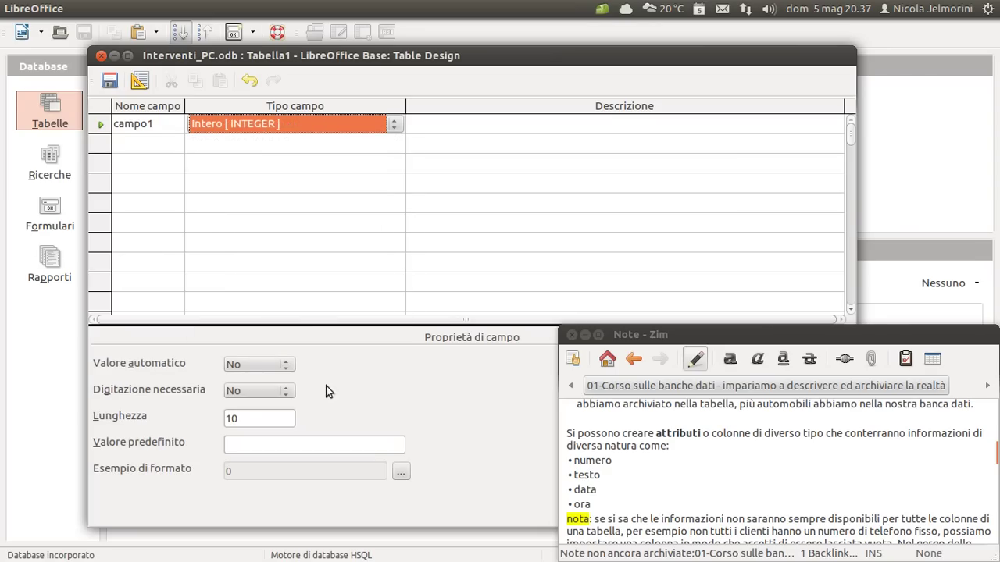
# Set campo1's type to Intero piccolo [ SMALLINT ] and look through the full list of available field types
pyautogui.click(291, 125)
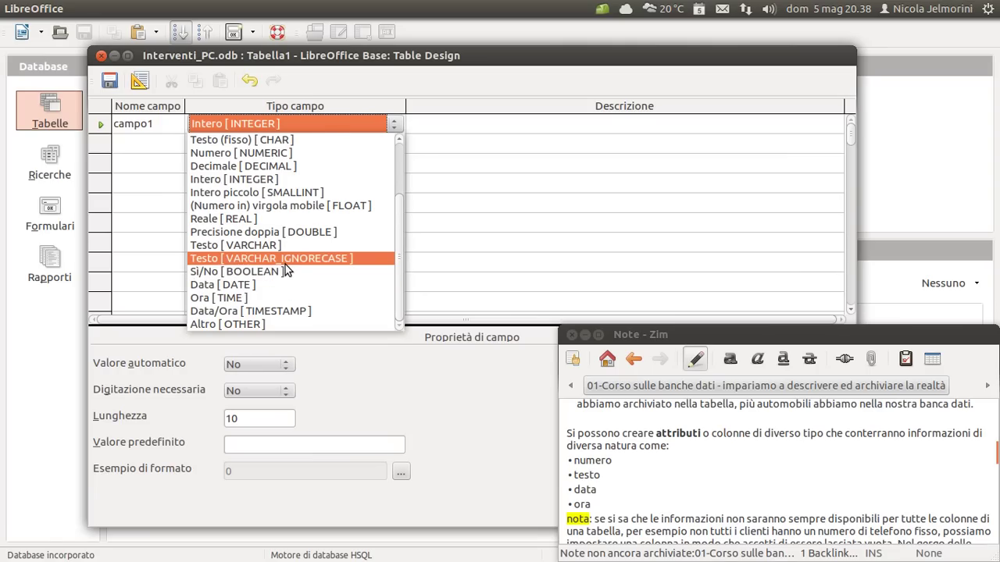
pyautogui.scroll(1, 285, 264)
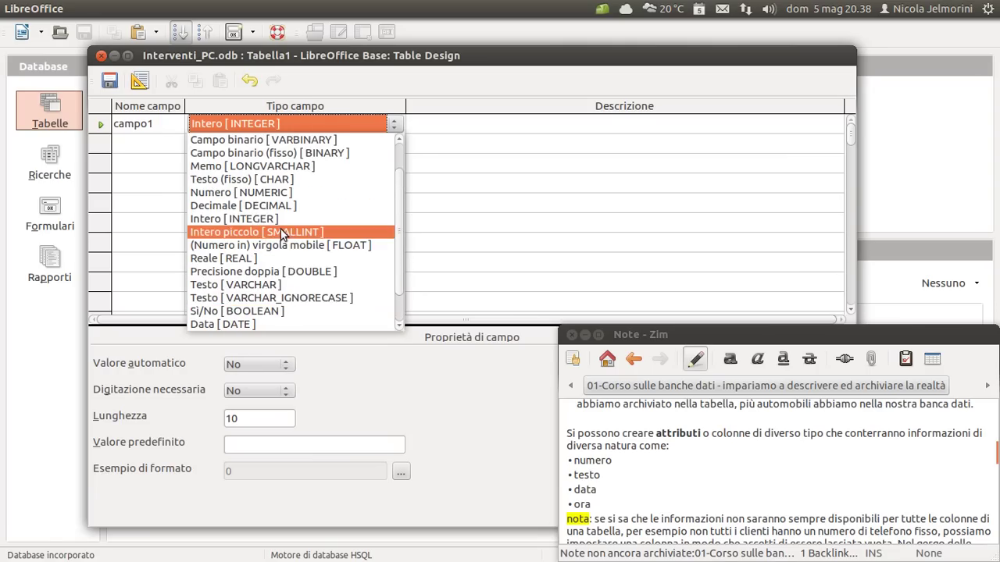
pyautogui.click(282, 233)
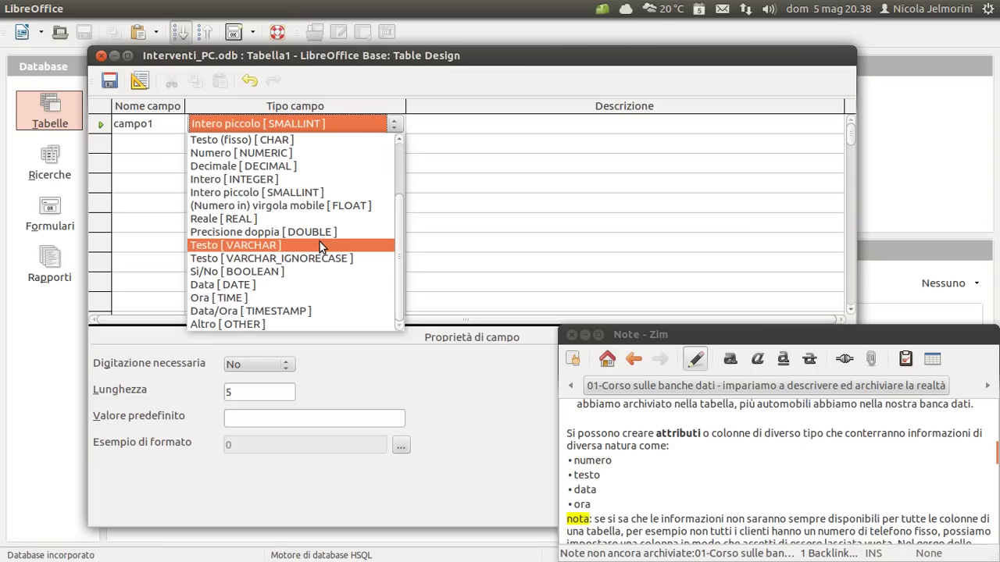
pyautogui.scroll(2, 320, 244)
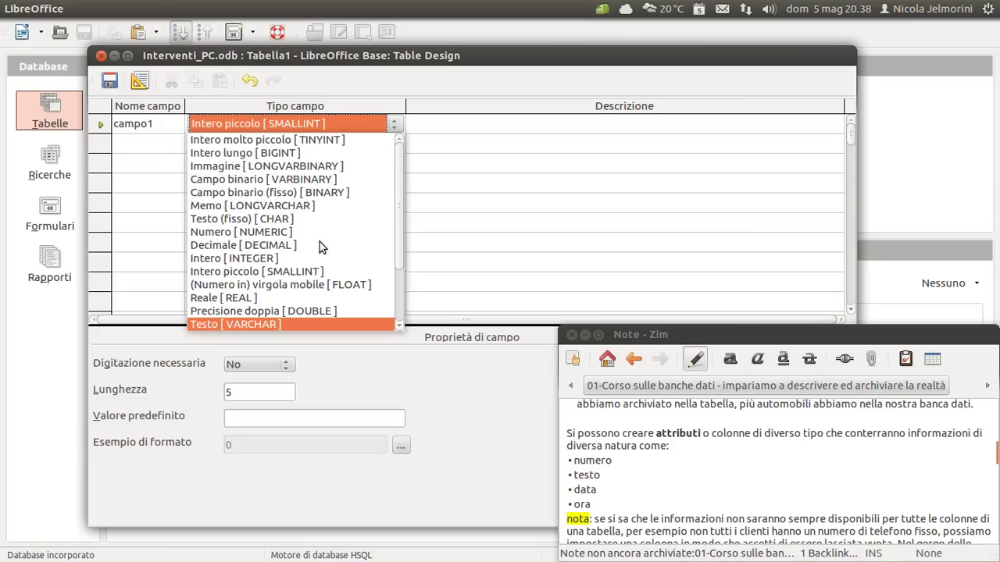
pyautogui.scroll(-2, 319, 241)
pyautogui.click(163, 140)
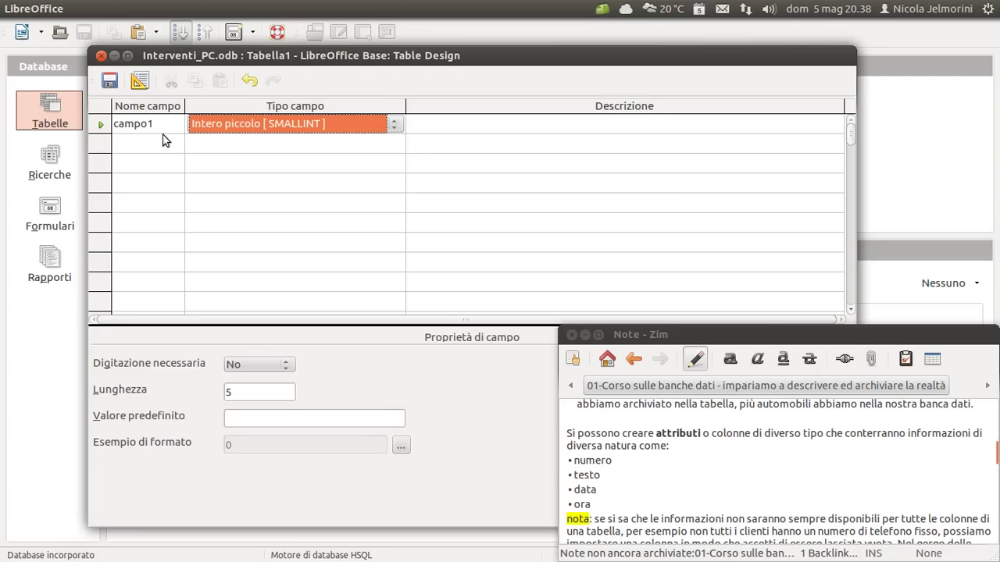
# Shift the table design window slightly and set campo1's type to Intero [ INTEGER ]
pyautogui.moveTo(257, 54); pyautogui.dragTo(226, 47)
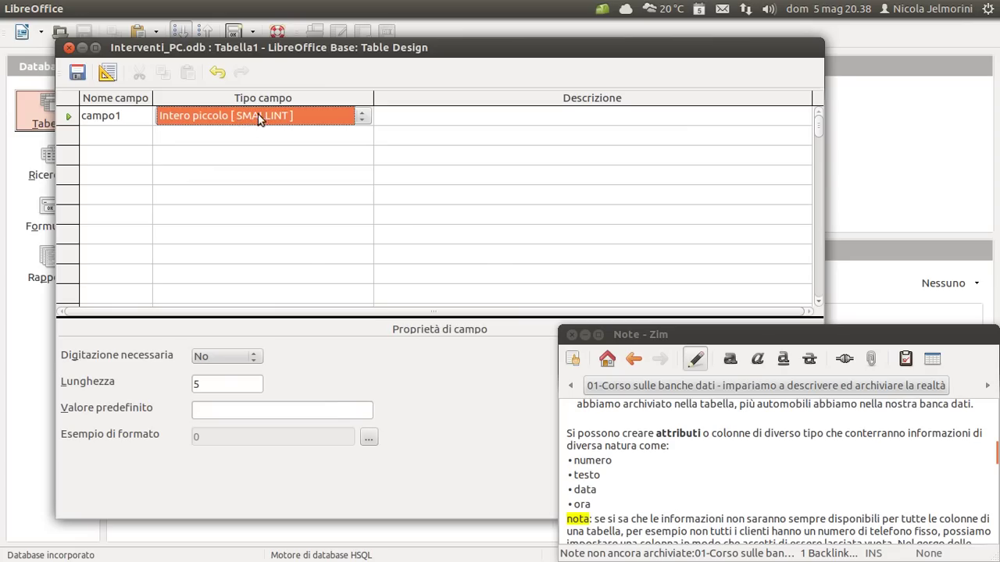
pyautogui.click(305, 123)
pyautogui.click(253, 173)
# Add a second field named c2 with the type Testo [ VARCHAR_IGNORECASE ]
pyautogui.click(130, 135)
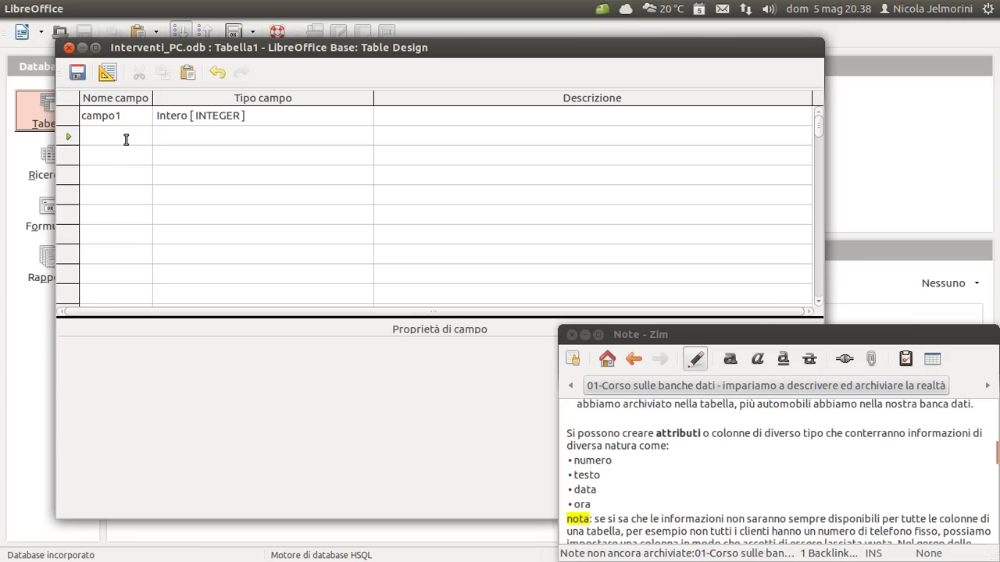
pyautogui.write('c2')
pyautogui.click(320, 137)
pyautogui.click(361, 136)
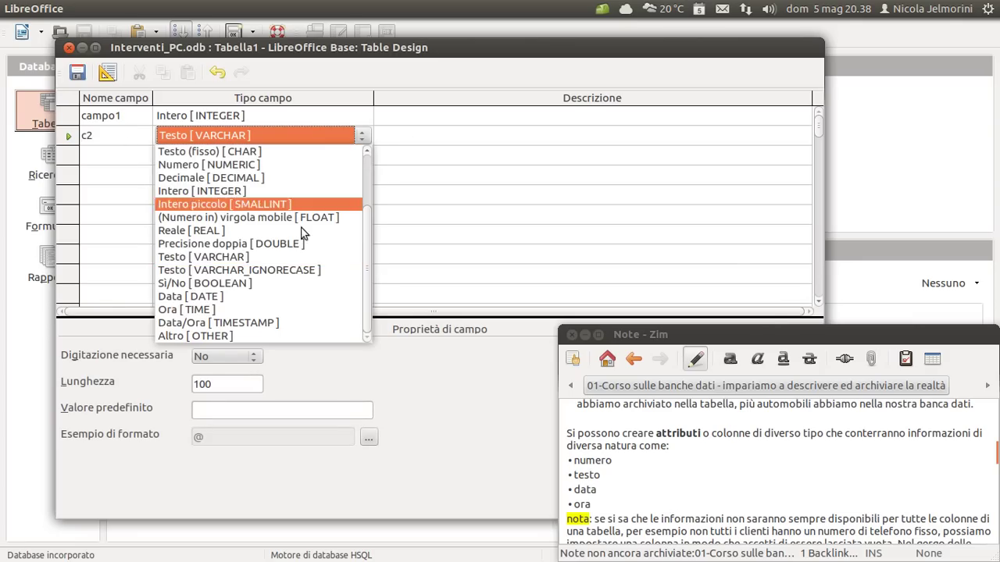
pyautogui.click(303, 274)
# Add a third field named c3 with the type Data [ DATE ]
pyautogui.click(109, 155)
pyautogui.write('c3')
pyautogui.click(308, 156)
pyautogui.click(308, 156)
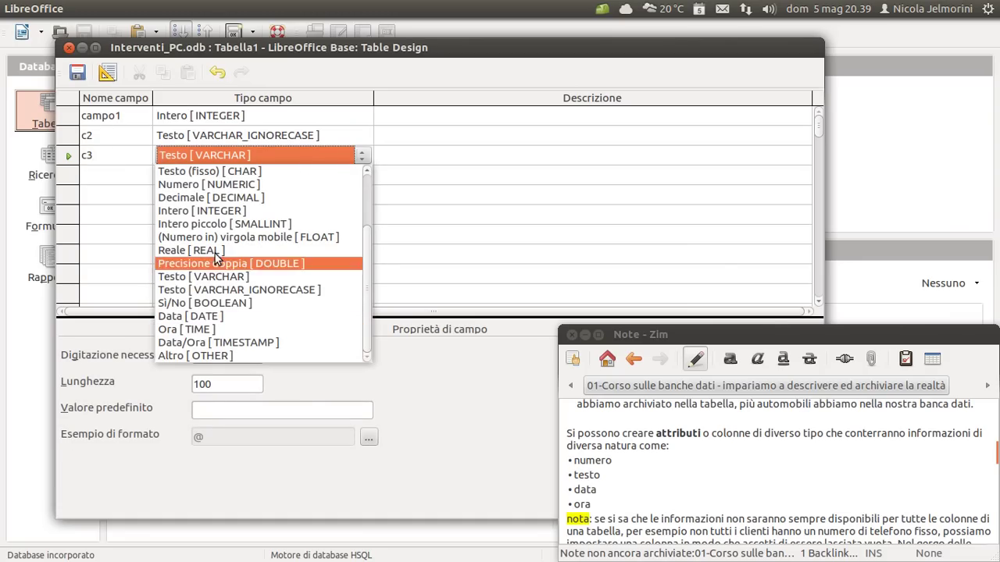
pyautogui.click(209, 316)
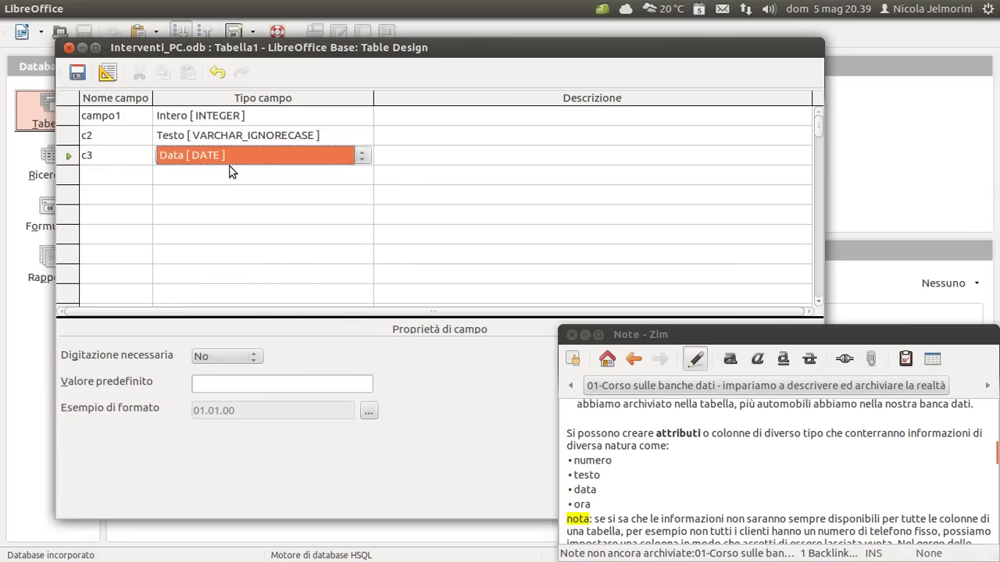
pyautogui.click(115, 177)
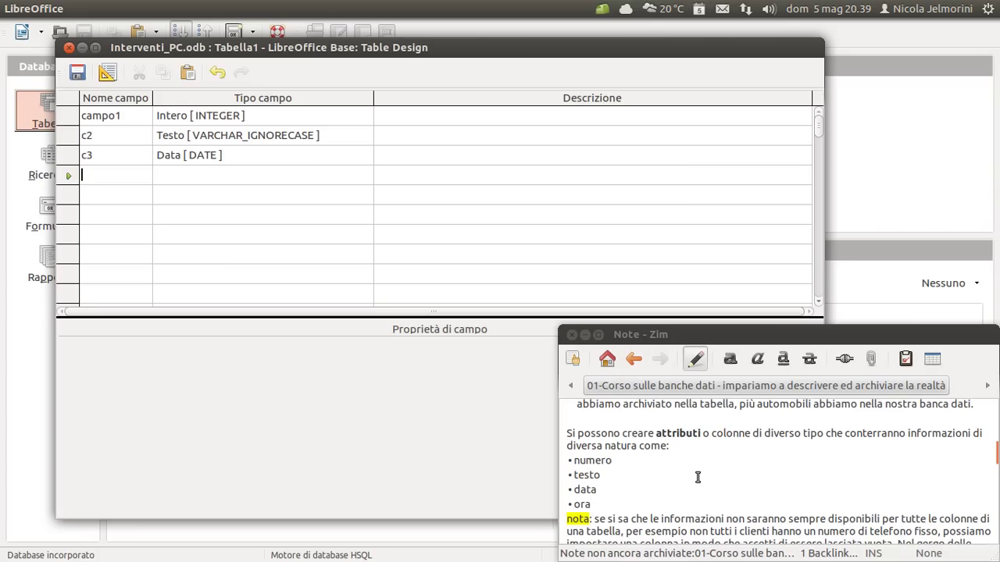
# Enter "informazione campo1" as campo1's description
pyautogui.click(442, 116)
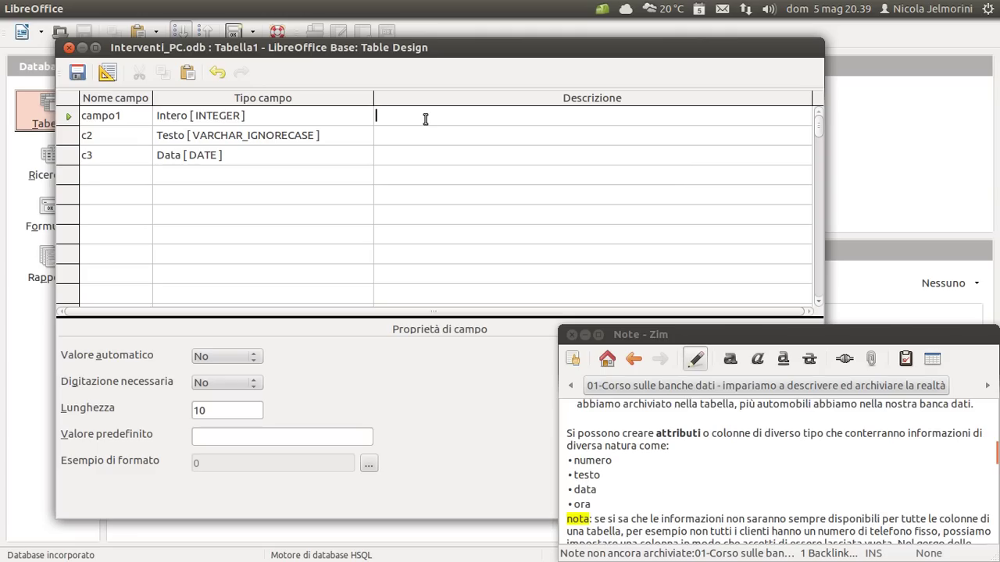
pyautogui.scroll(-3, 686, 515)
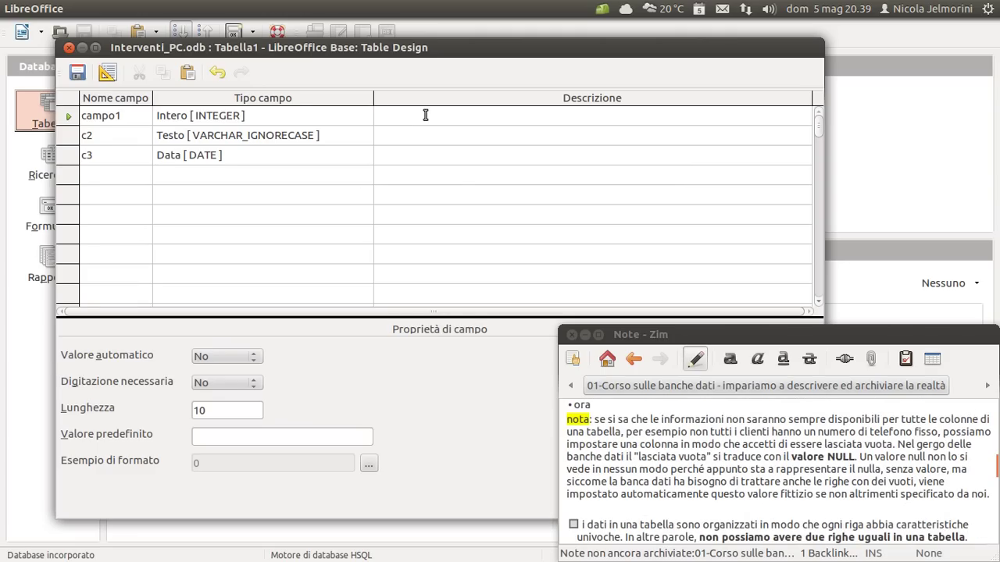
pyautogui.moveTo(460, 48); pyautogui.dragTo(431, 43)
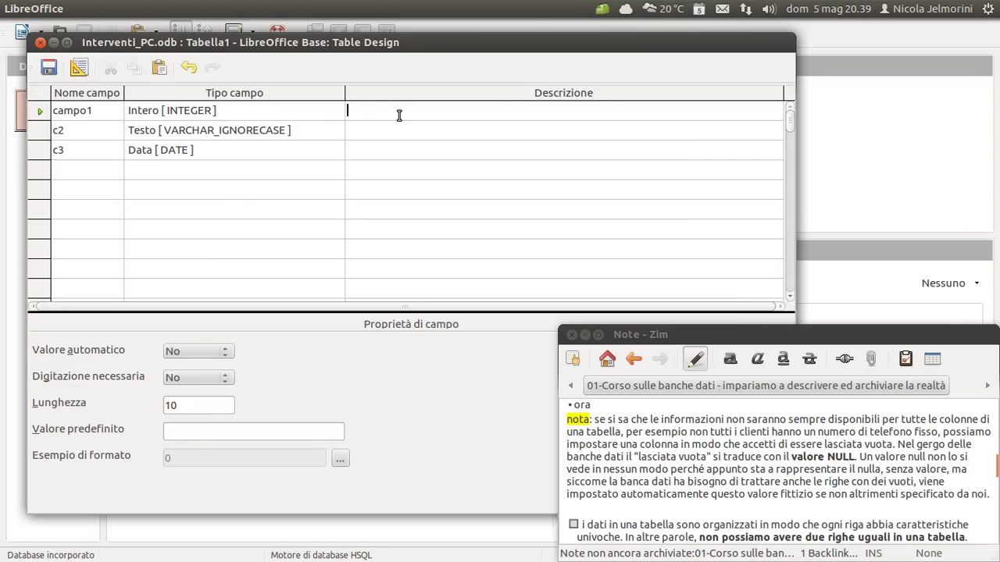
pyautogui.write('informazione campo1')
pyautogui.press('Down')
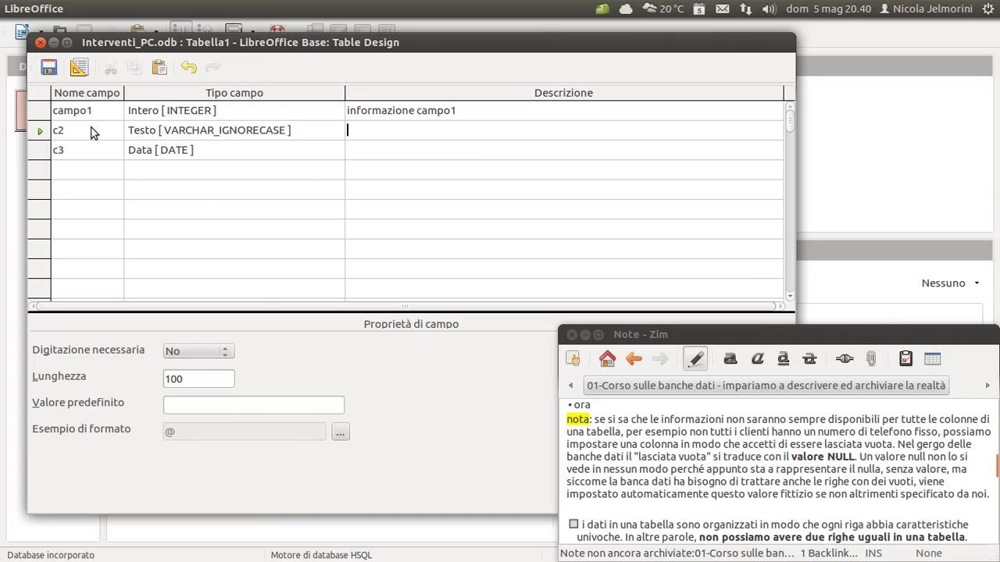
# Review the Zim note on empty columns and the NULL value, and check the types and properties of campo1, c2 and c3
pyautogui.click(609, 420)
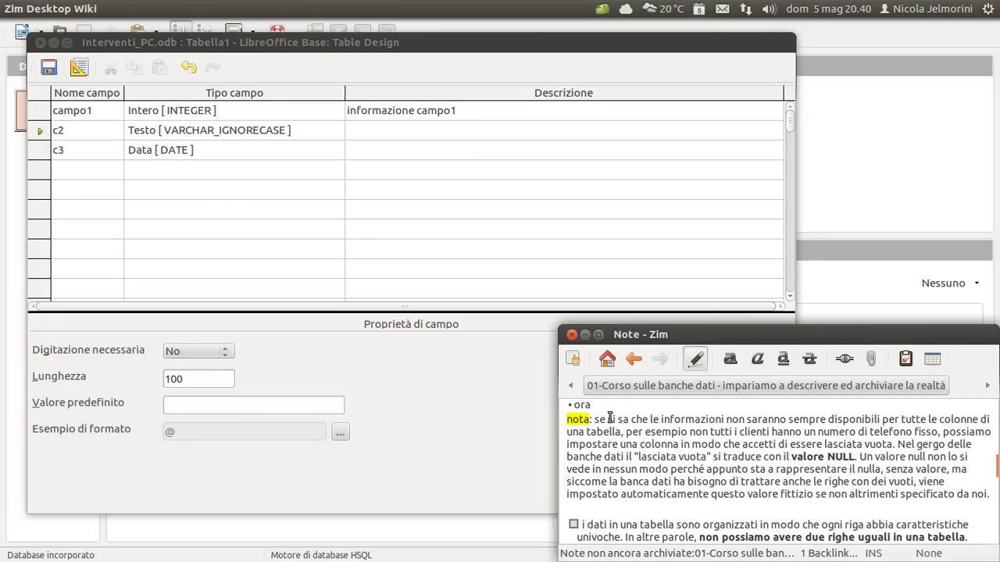
pyautogui.scroll(1, 609, 419)
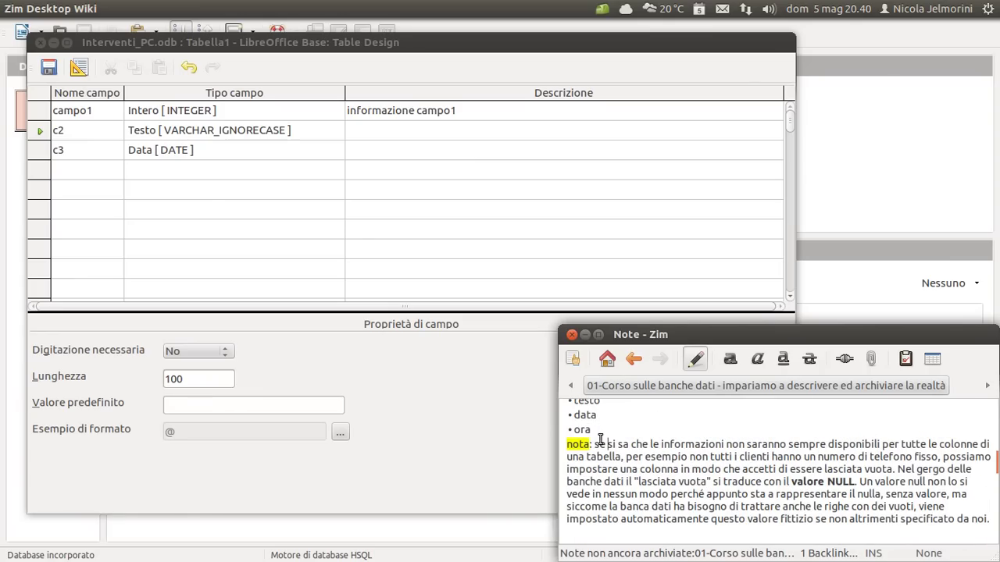
pyautogui.click(231, 110)
pyautogui.click(233, 130)
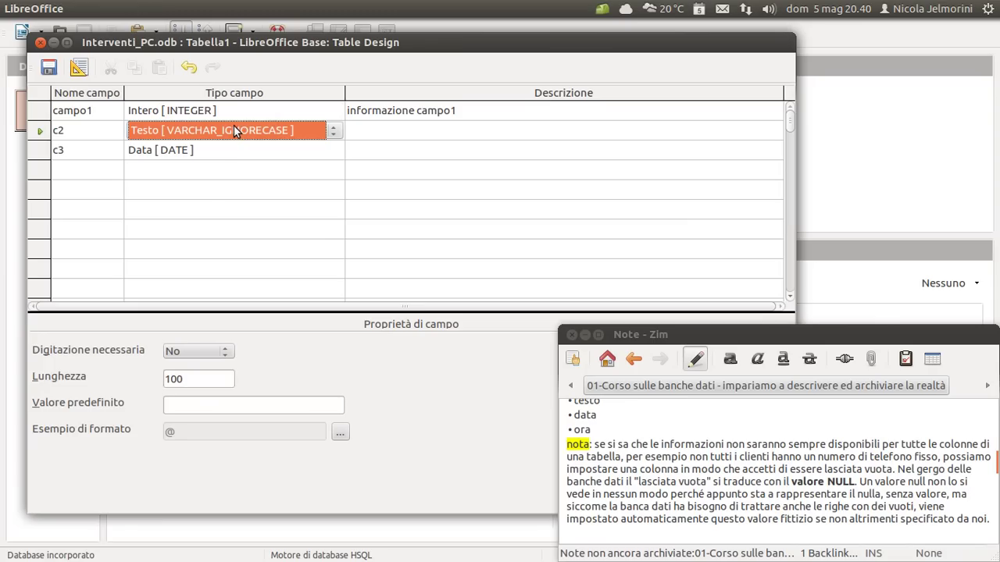
pyautogui.click(227, 153)
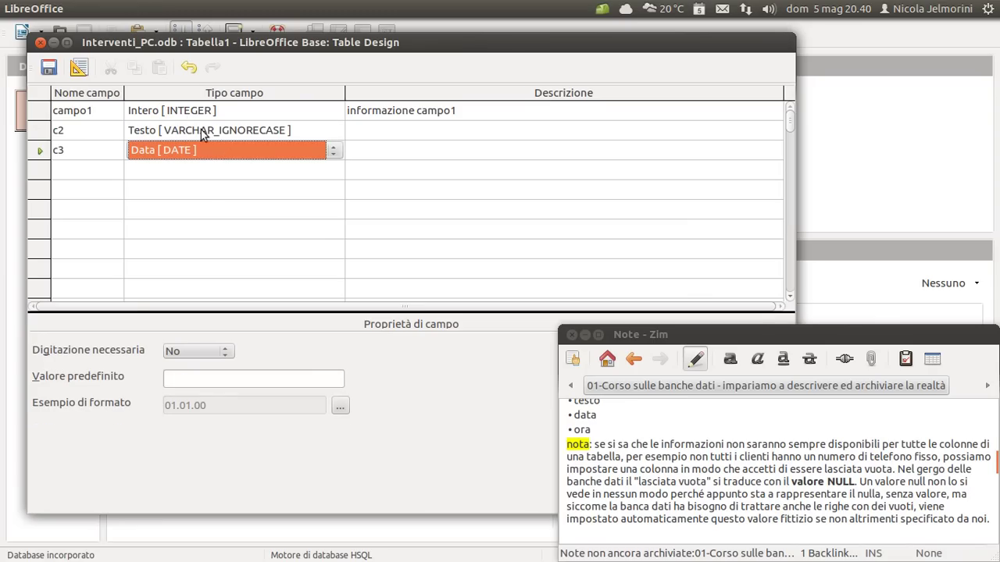
# Compare the field properties of campo1, c2 and c3 against the Zim note on the NULL value
pyautogui.click(201, 133)
pyautogui.click(203, 112)
pyautogui.click(203, 145)
pyautogui.click(206, 132)
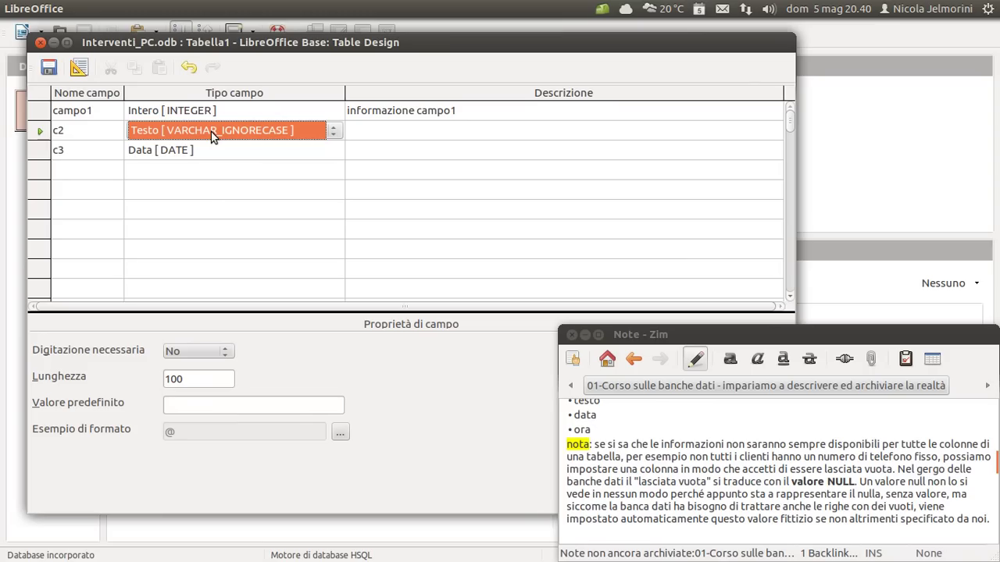
pyautogui.scroll(-2, 730, 461)
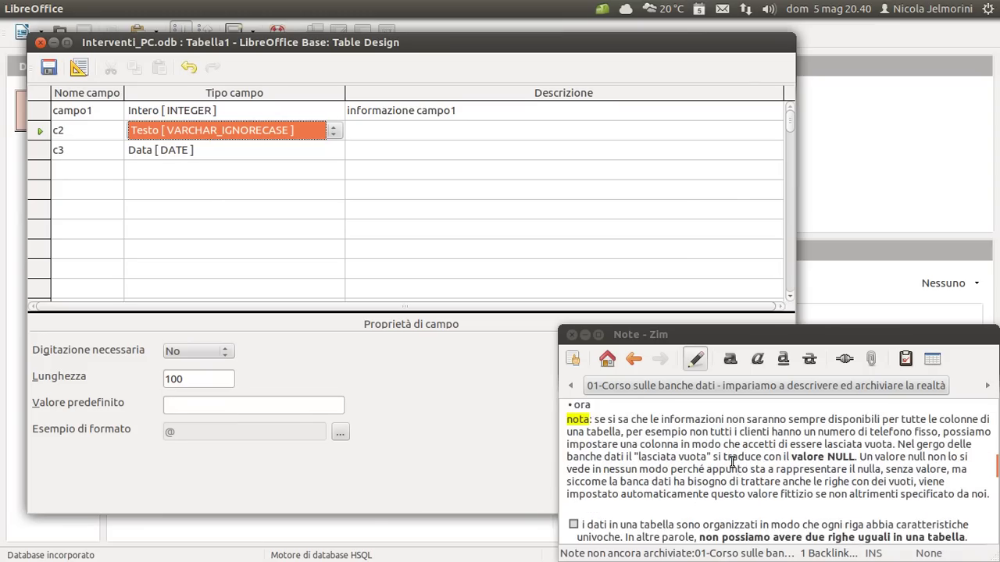
pyautogui.scroll(1, 730, 460)
pyautogui.click(191, 110)
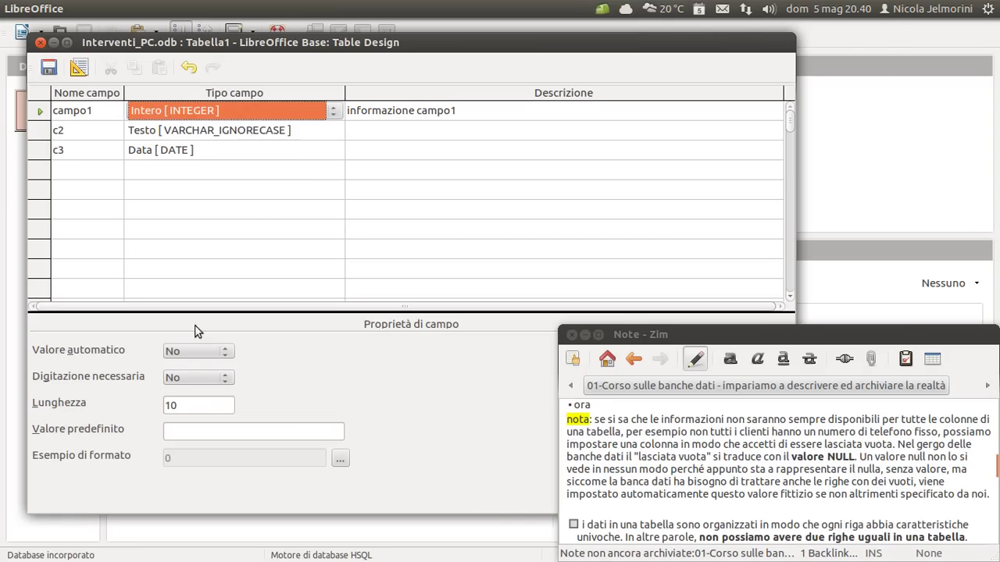
pyautogui.click(189, 137)
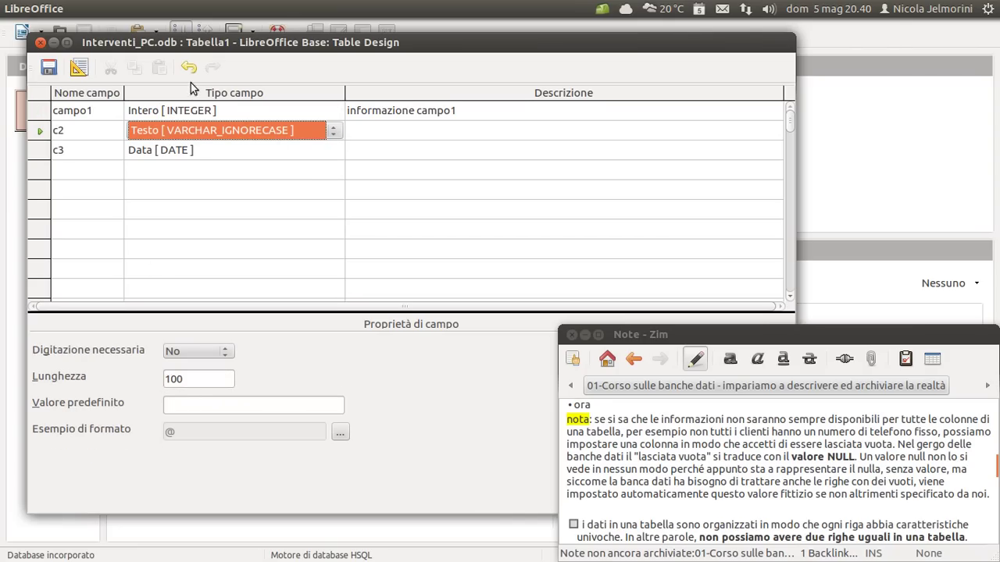
pyautogui.click(193, 110)
# Check the available options of c2's Digitazione necessaria property without changing it
pyautogui.click(183, 126)
pyautogui.click(224, 354)
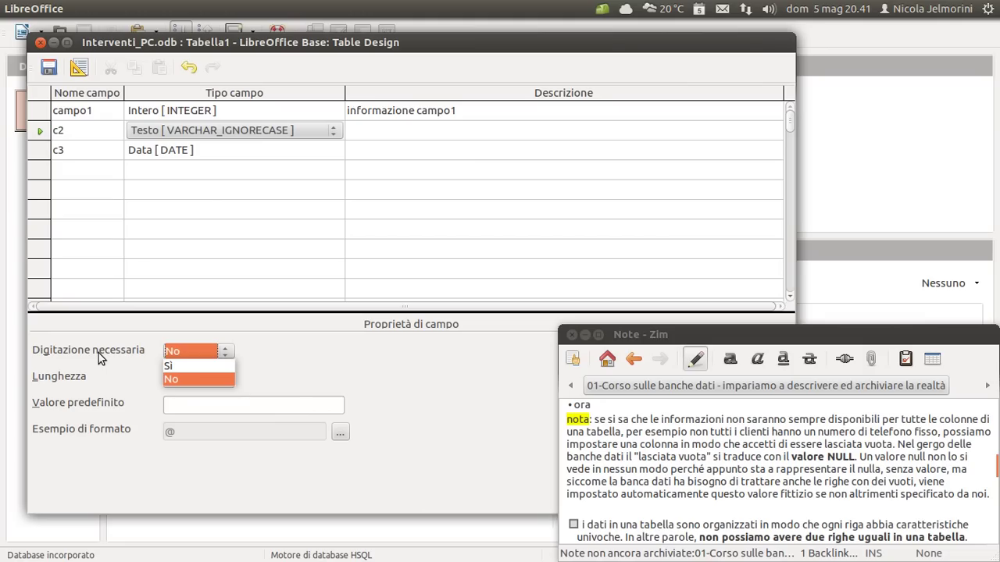
pyautogui.click(318, 349)
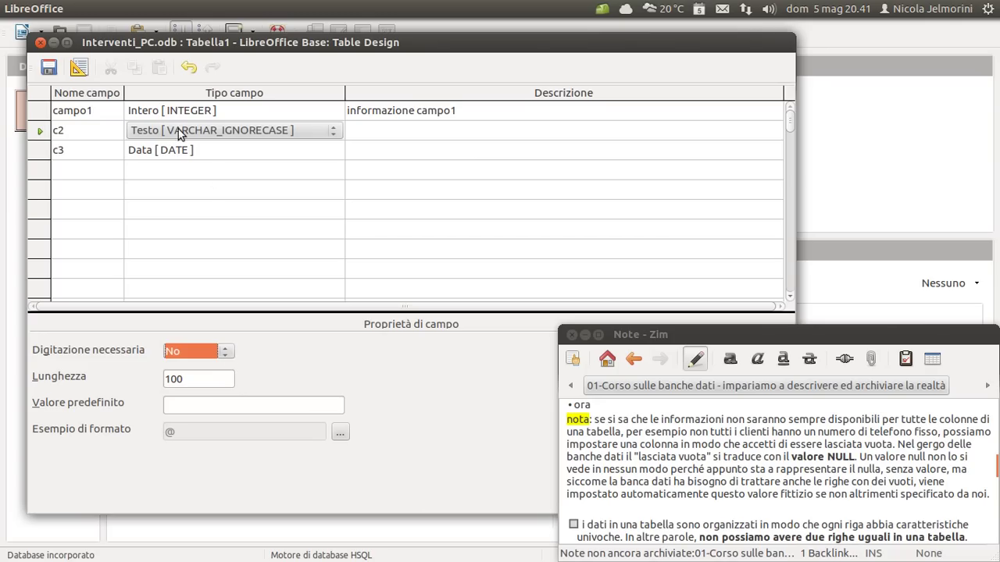
pyautogui.click(81, 133)
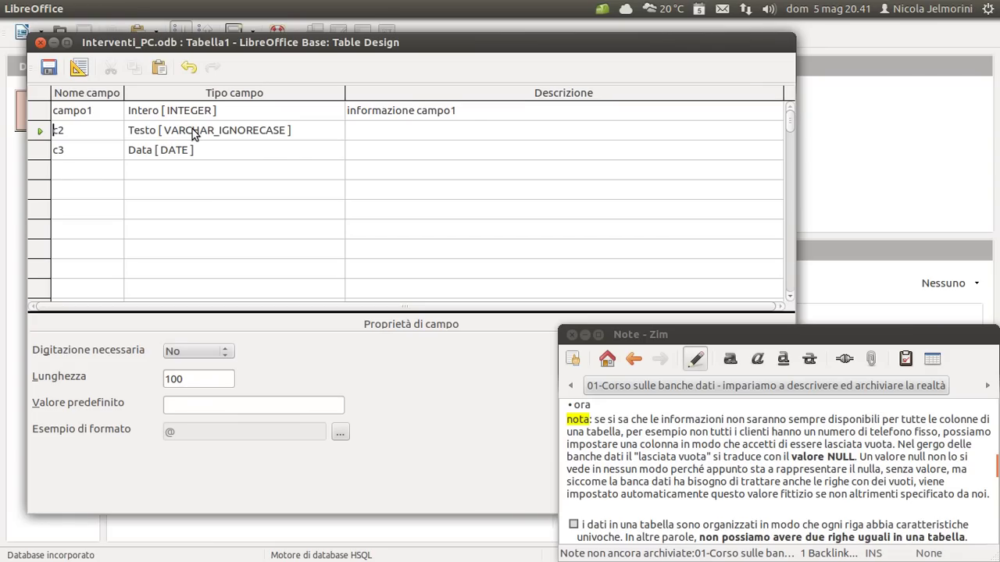
pyautogui.click(109, 137)
# Highlight the word NULL in the Zim note on empty columns and relate it to field c2
pyautogui.moveTo(858, 456); pyautogui.dragTo(828, 459)
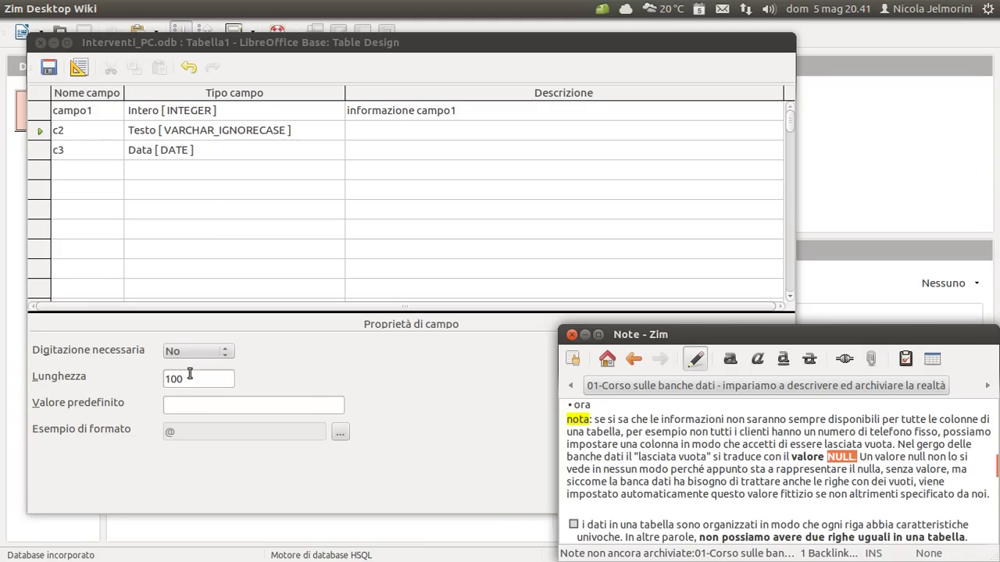
pyautogui.click(96, 130)
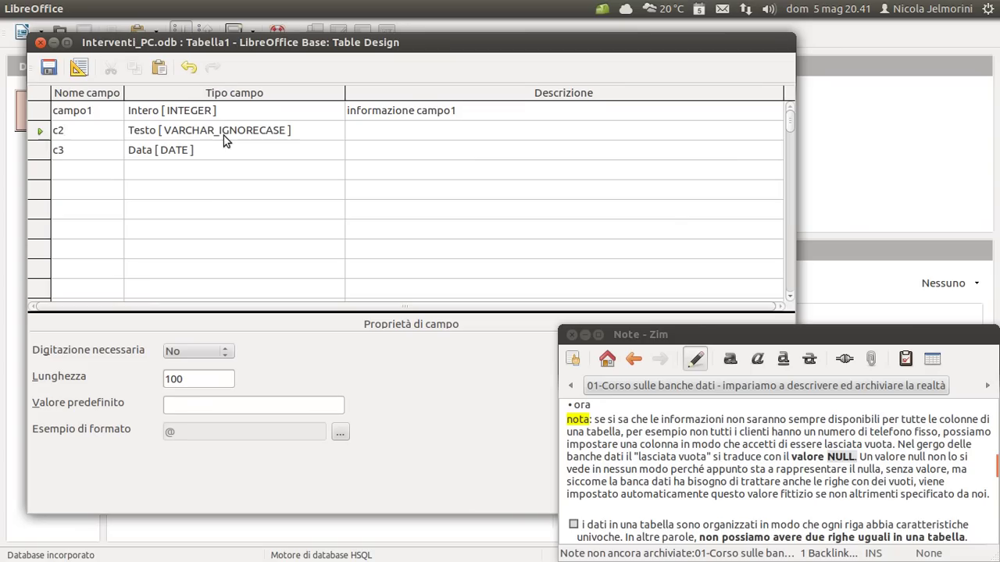
pyautogui.click(774, 444)
pyautogui.moveTo(859, 457); pyautogui.dragTo(781, 457)
pyautogui.click(865, 456)
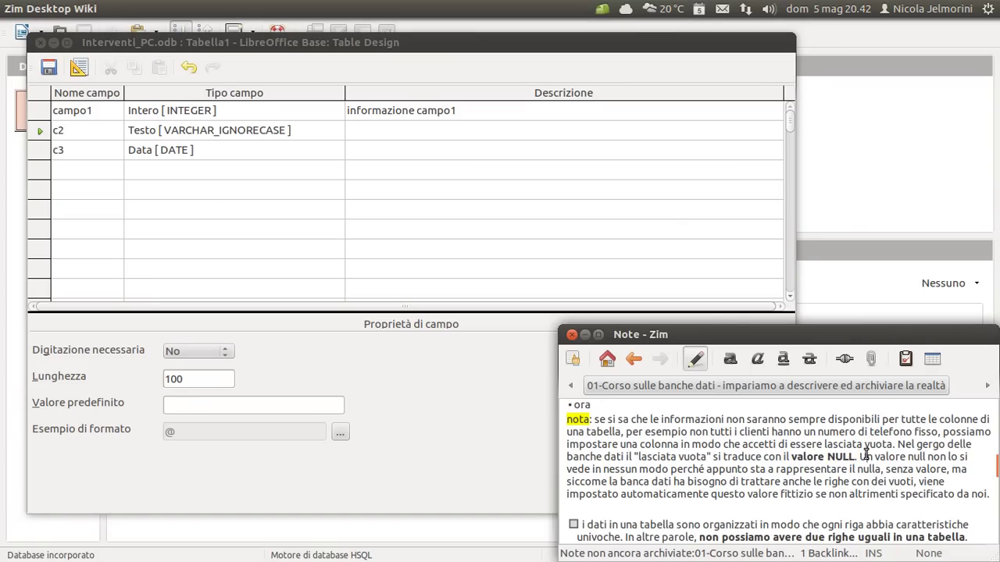
pyautogui.moveTo(854, 458); pyautogui.dragTo(828, 458)
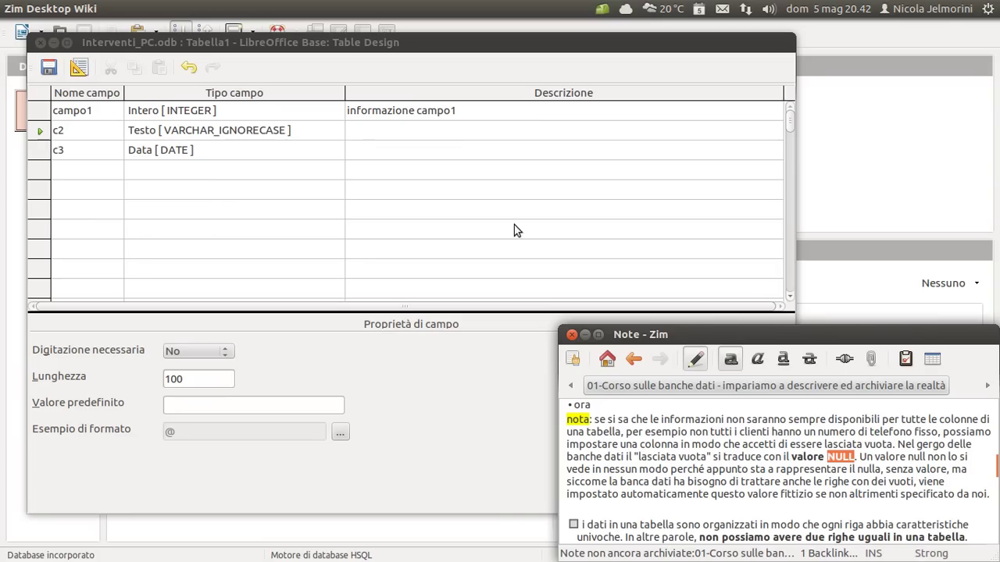
pyautogui.click(827, 457)
pyautogui.moveTo(827, 457); pyautogui.dragTo(857, 455)
# Set field c3's Digitazione necessaria property to Sì
pyautogui.click(78, 156)
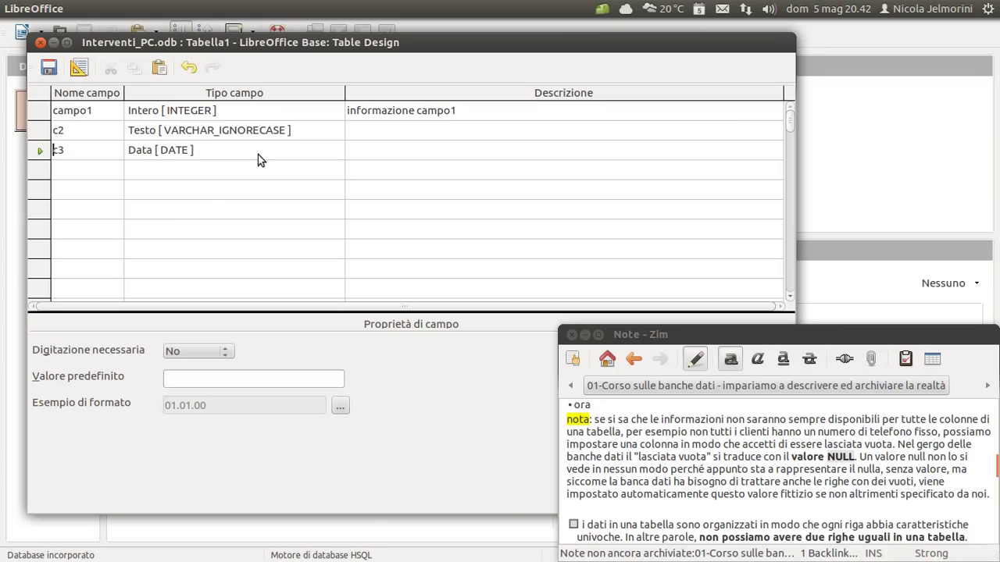
pyautogui.click(200, 353)
pyautogui.click(196, 363)
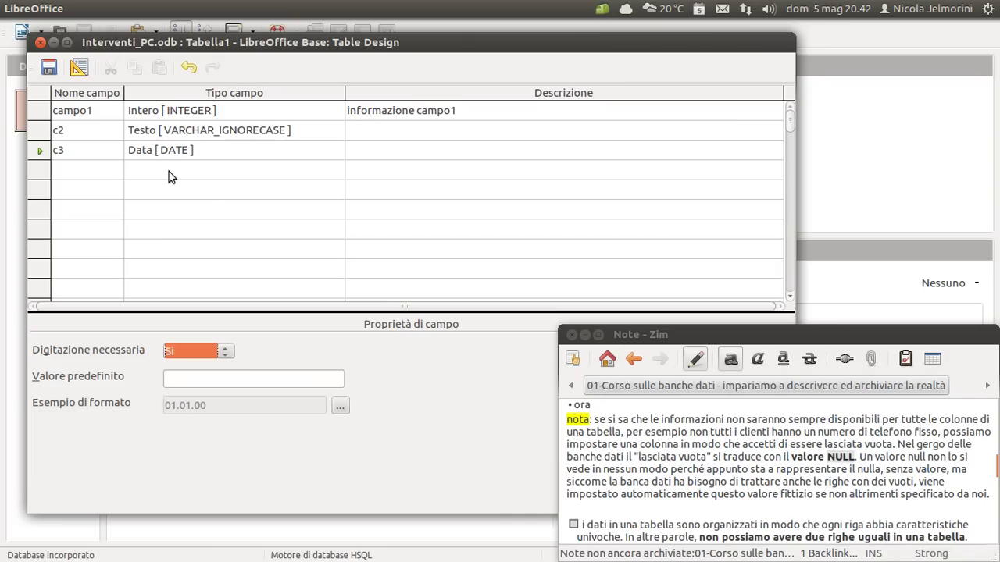
pyautogui.click(178, 153)
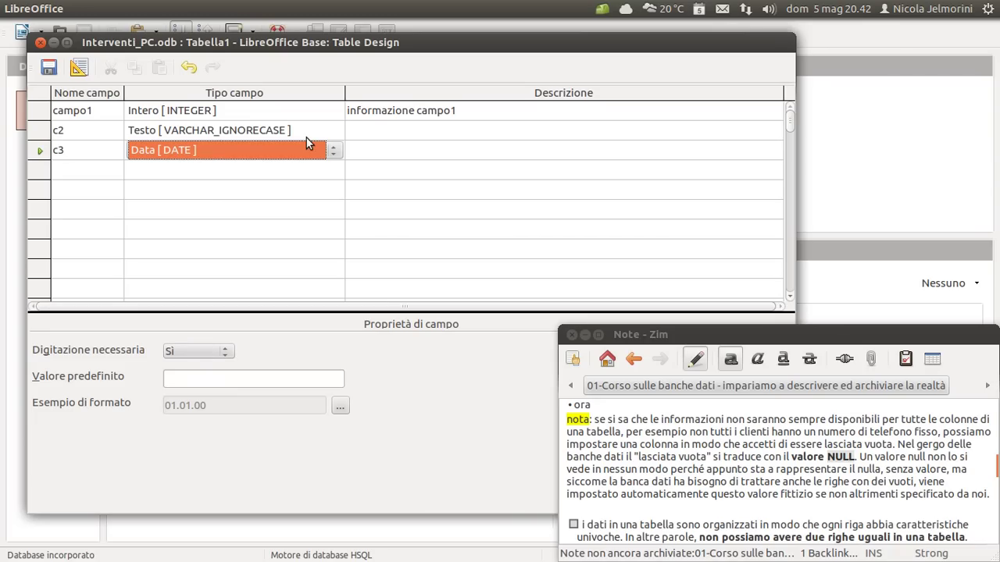
# Narrow the field type column slightly and enter "Attenzione: valore obbligatorio" as the description of field c3
pyautogui.moveTo(343, 91); pyautogui.dragTo(327, 91)
pyautogui.click(363, 158)
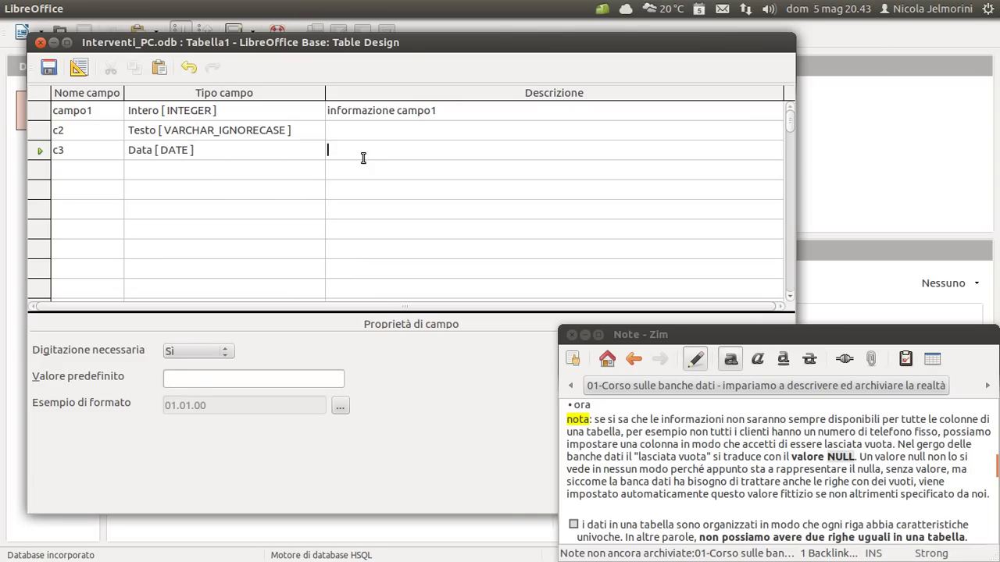
pyautogui.write('Attenzione: valore obbligatorio')
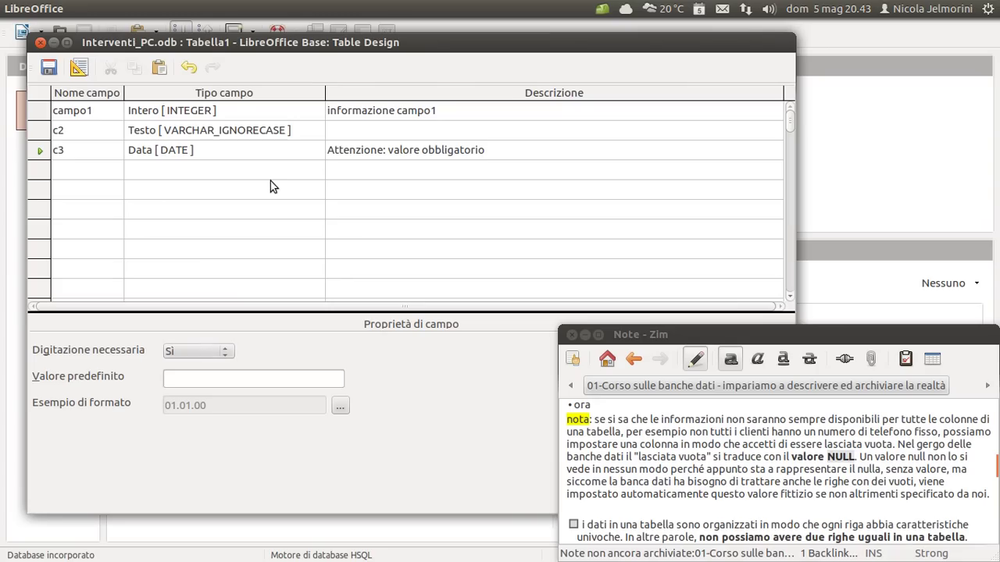
# Switch to the Zim notes, examine the passage on unique table rows, and relate it to the fields campo1, c2 and c3 in LibreOffice Base
pyautogui.click(733, 466)
pyautogui.scroll(-2, 733, 466)
pyautogui.scroll(-2, 733, 465)
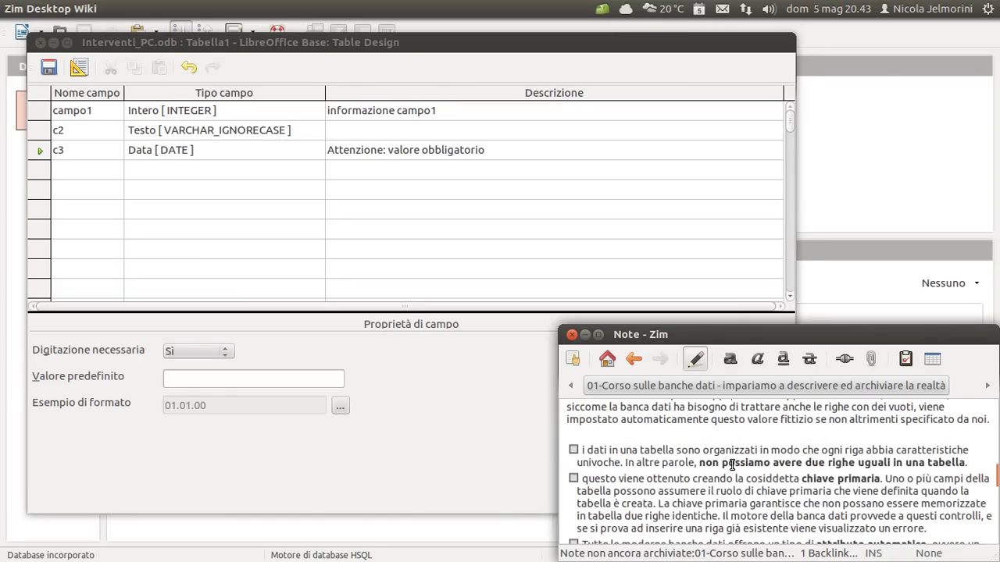
pyautogui.scroll(5, 733, 465)
pyautogui.scroll(-7, 691, 461)
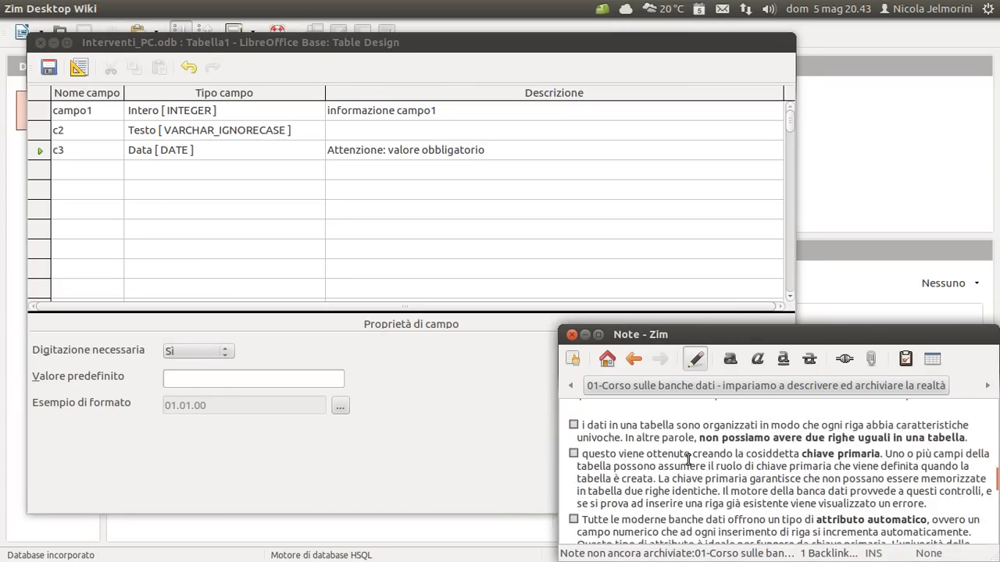
pyautogui.scroll(1, 680, 456)
pyautogui.moveTo(649, 422); pyautogui.dragTo(864, 422)
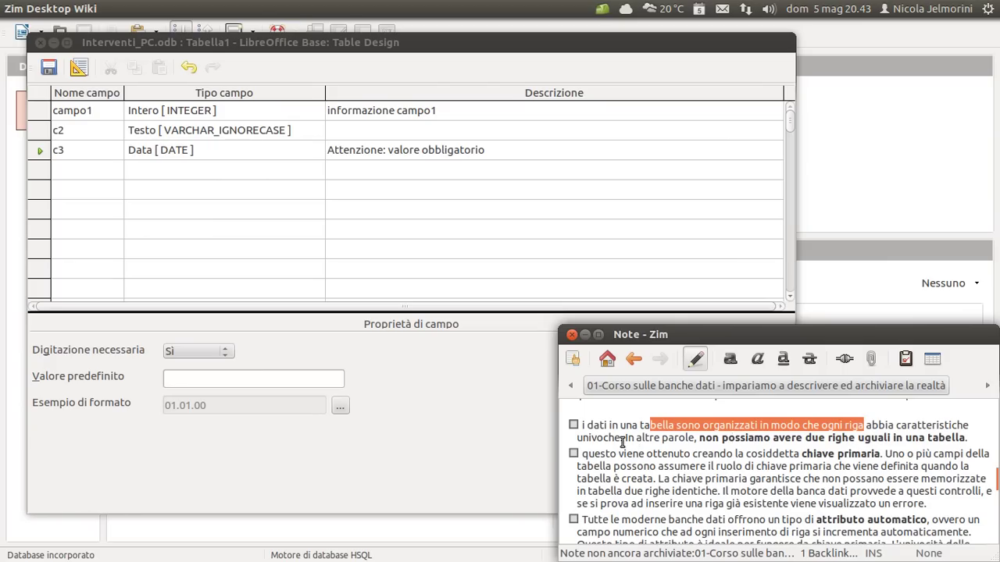
pyautogui.click(849, 425)
pyautogui.moveTo(844, 425); pyautogui.dragTo(618, 436)
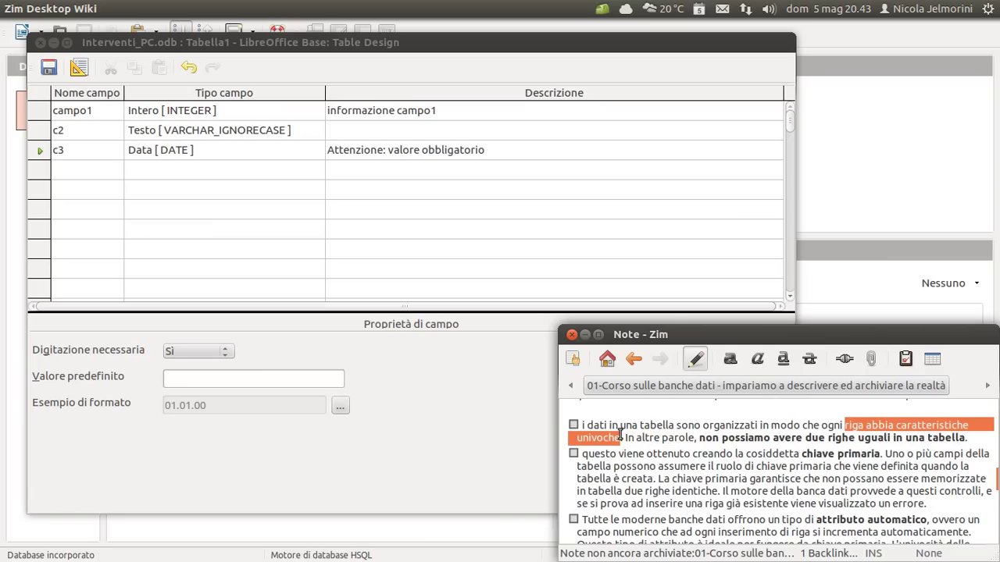
pyautogui.click(630, 451)
pyautogui.moveTo(643, 437); pyautogui.dragTo(969, 436)
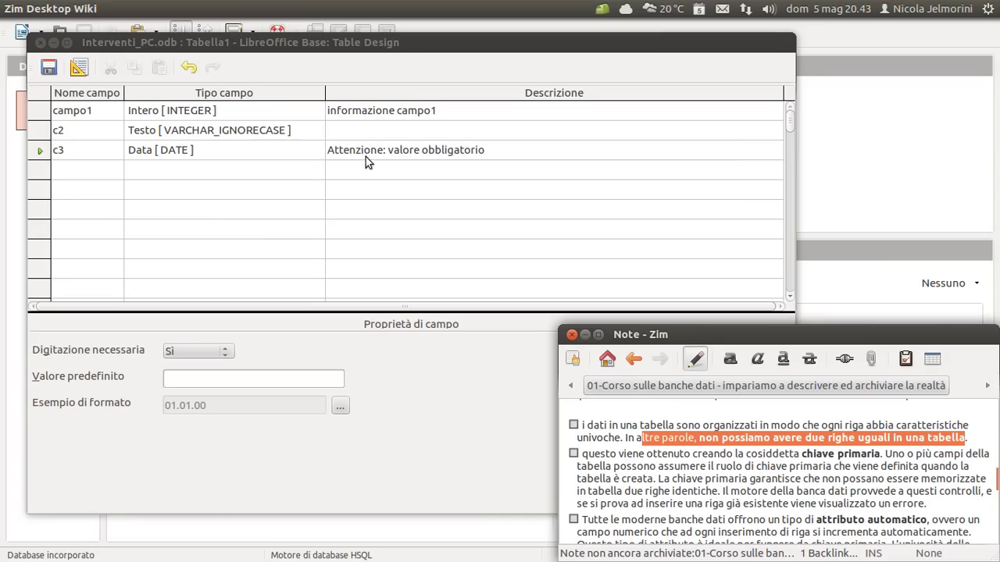
pyautogui.click(397, 50)
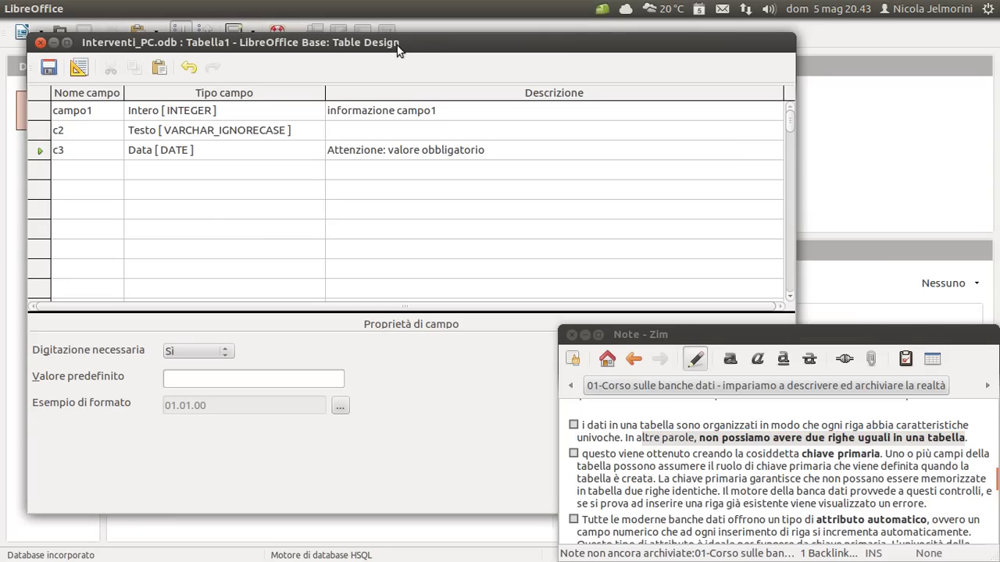
pyautogui.click(94, 110)
pyautogui.click(90, 129)
pyautogui.click(85, 151)
# Switch back to the Zim notes and tick the checklist item on rows with unique characteristics
pyautogui.click(630, 456)
pyautogui.scroll(-1, 613, 453)
pyautogui.scroll(1, 613, 453)
pyautogui.click(573, 427)
pyautogui.scroll(-1, 598, 437)
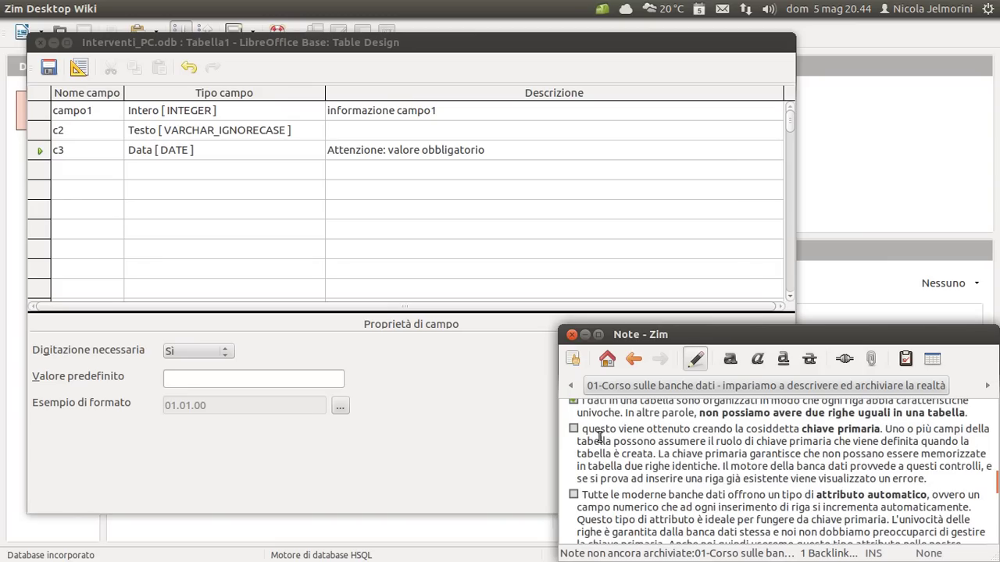
# Examine the note on the "chiave primaria", highlighting the term and the sentence on fields that can act as primary key
pyautogui.moveTo(891, 428); pyautogui.dragTo(594, 432)
pyautogui.click(649, 442)
pyautogui.click(612, 431)
pyautogui.scroll(-1, 664, 437)
pyautogui.scroll(1, 702, 442)
pyautogui.moveTo(885, 428); pyautogui.dragTo(658, 457)
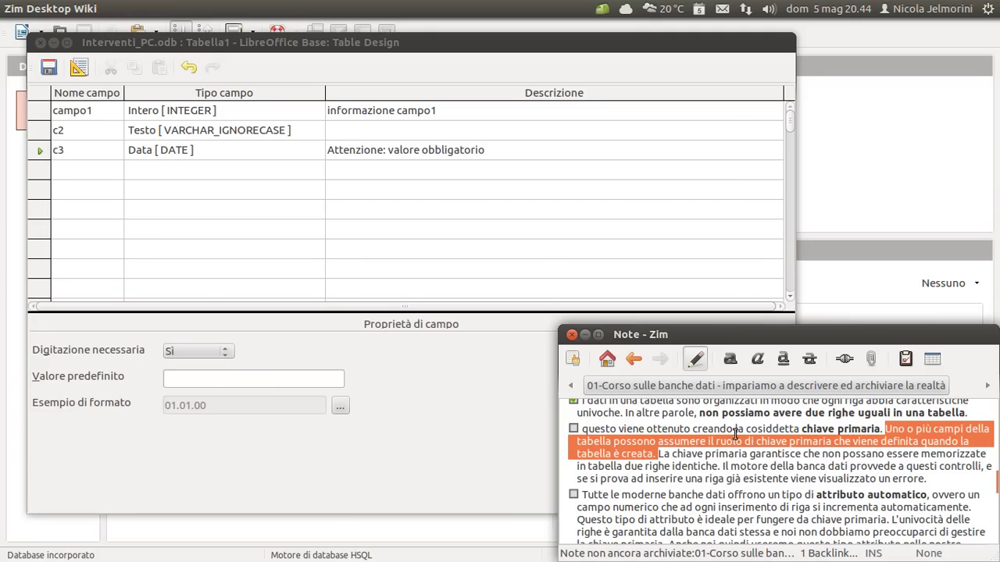
pyautogui.click(894, 429)
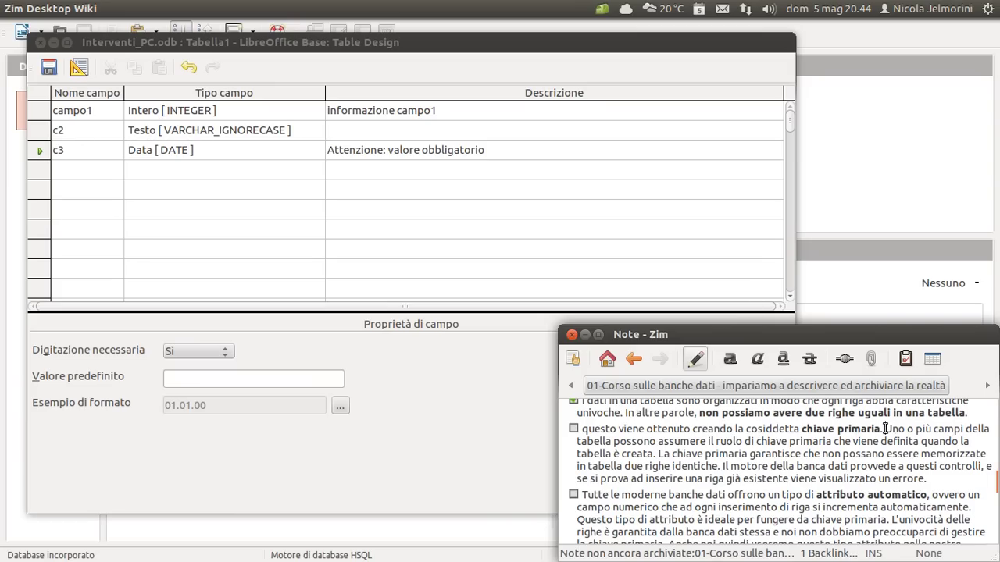
pyautogui.moveTo(885, 429); pyautogui.dragTo(801, 428)
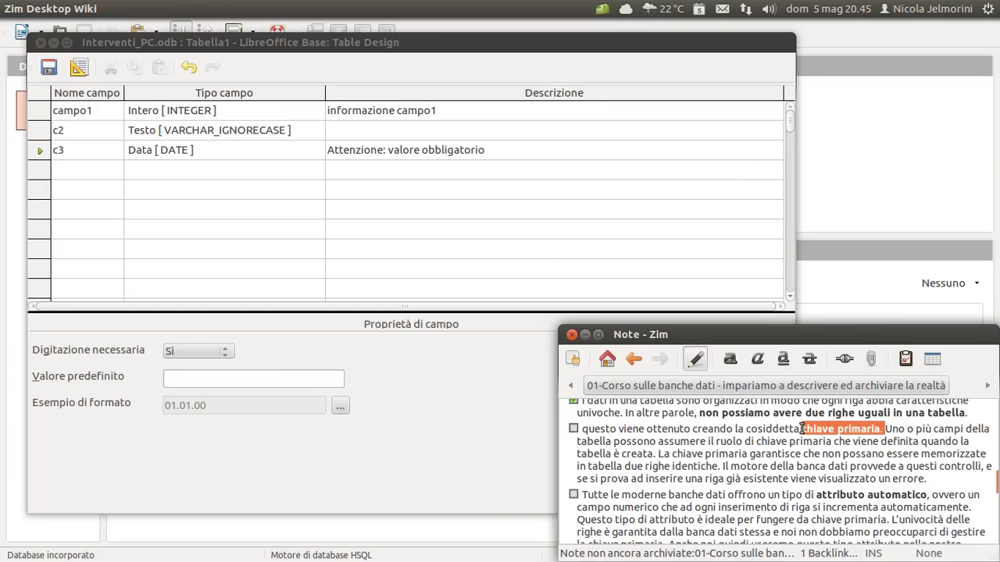
pyautogui.click(801, 428)
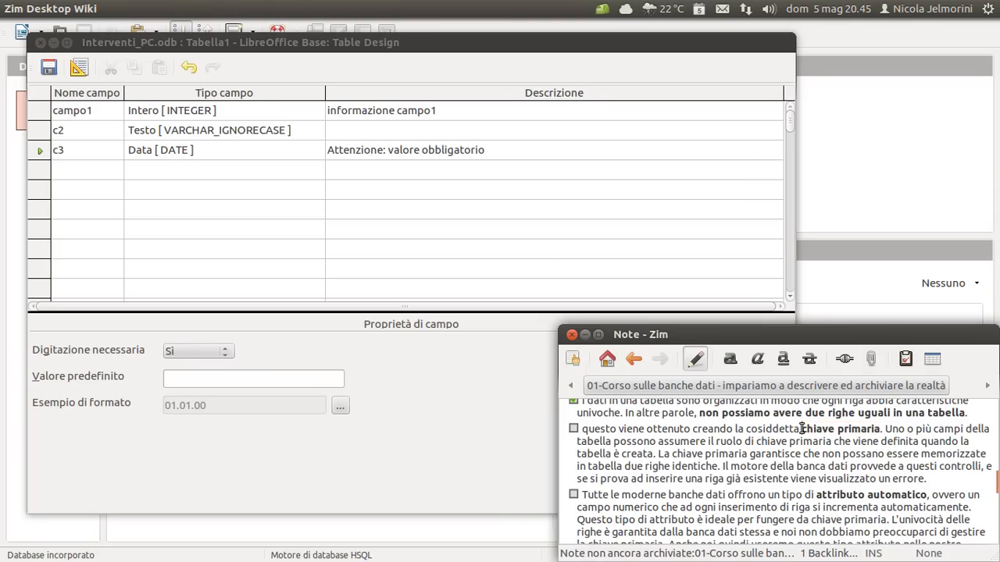
pyautogui.moveTo(801, 428); pyautogui.dragTo(876, 435)
# Tick the checklist item on creating the "chiave primaria" in the notes
pyautogui.click(707, 443)
pyautogui.scroll(-2, 706, 439)
pyautogui.scroll(1, 680, 445)
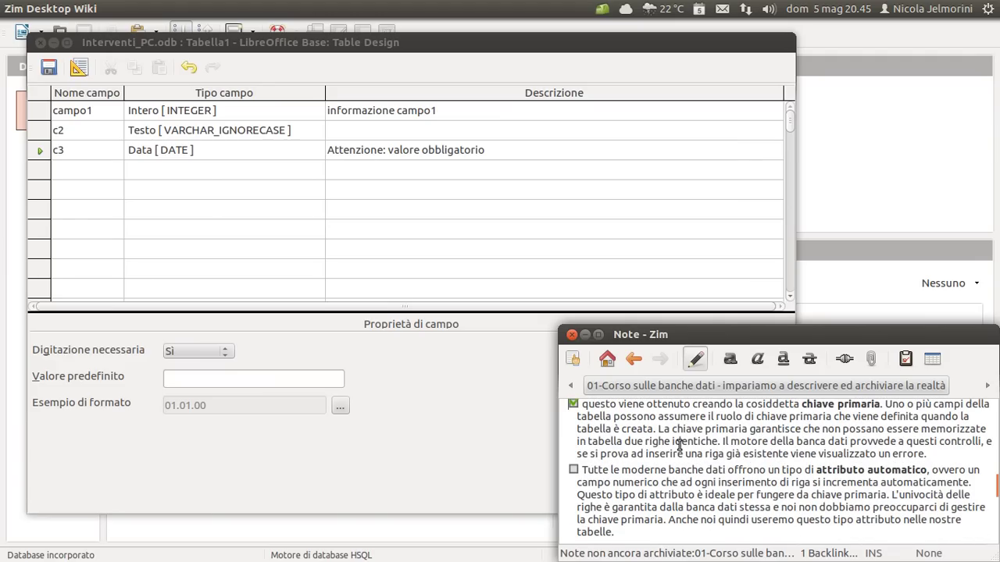
# Shift the table design window slightly, highlight "attributo automatico" in the Zim notes and tick that checklist item
pyautogui.moveTo(412, 39); pyautogui.dragTo(403, 40)
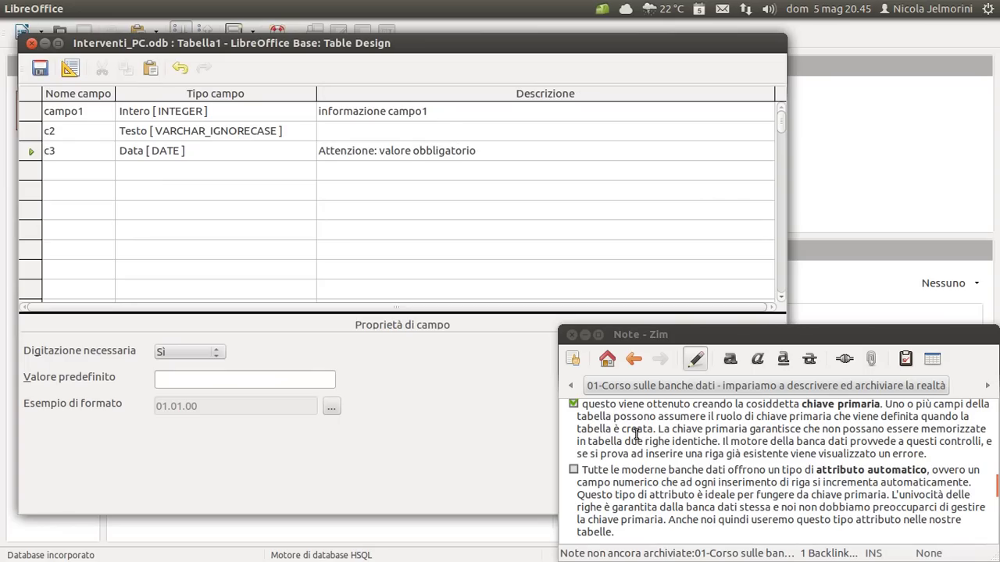
pyautogui.scroll(-1, 636, 435)
pyautogui.moveTo(933, 445); pyautogui.dragTo(804, 446)
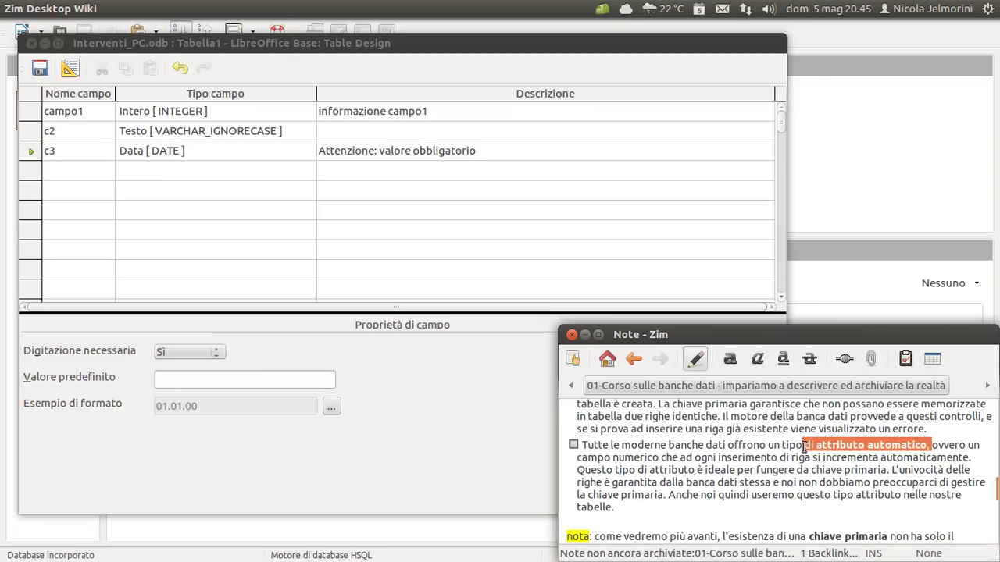
pyautogui.click(602, 458)
pyautogui.click(573, 445)
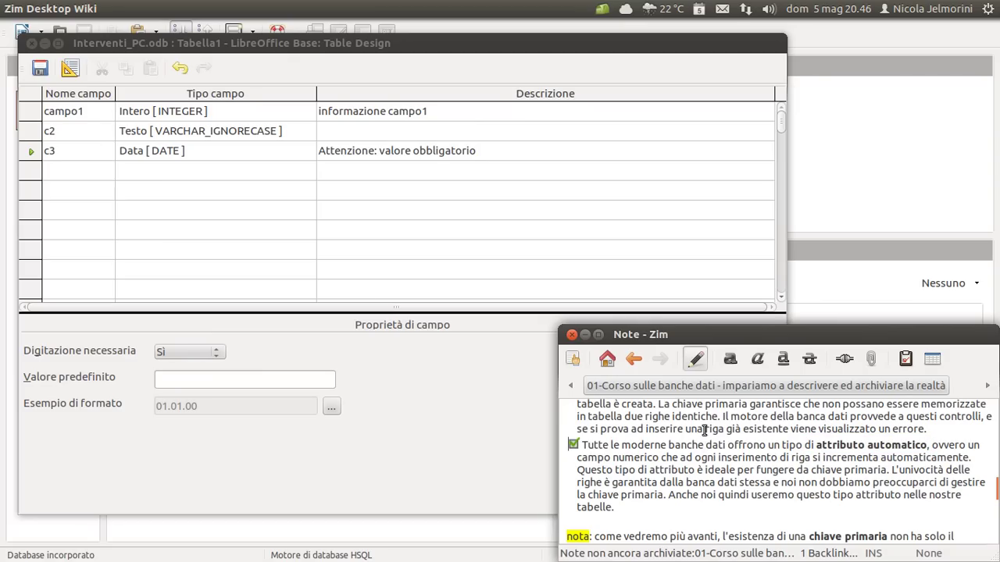
# Switch to the LibreOffice Base table design and examine the fields campo1, c2 and c3 as possible primary keys
pyautogui.click(80, 111)
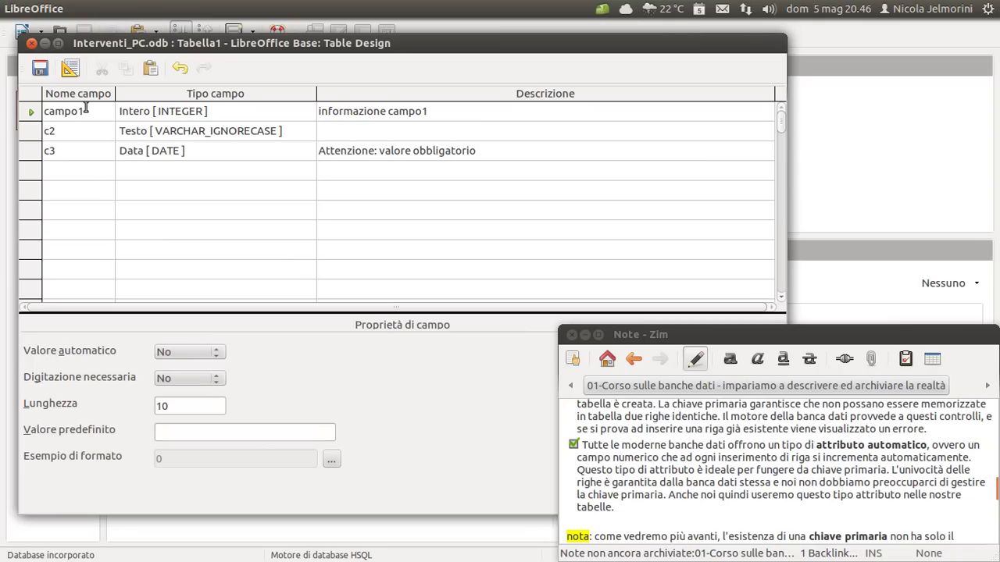
pyautogui.doubleClick(80, 111)
pyautogui.press('Escape')
pyautogui.click(64, 175)
pyautogui.click(74, 112)
pyautogui.click(62, 131)
pyautogui.click(68, 153)
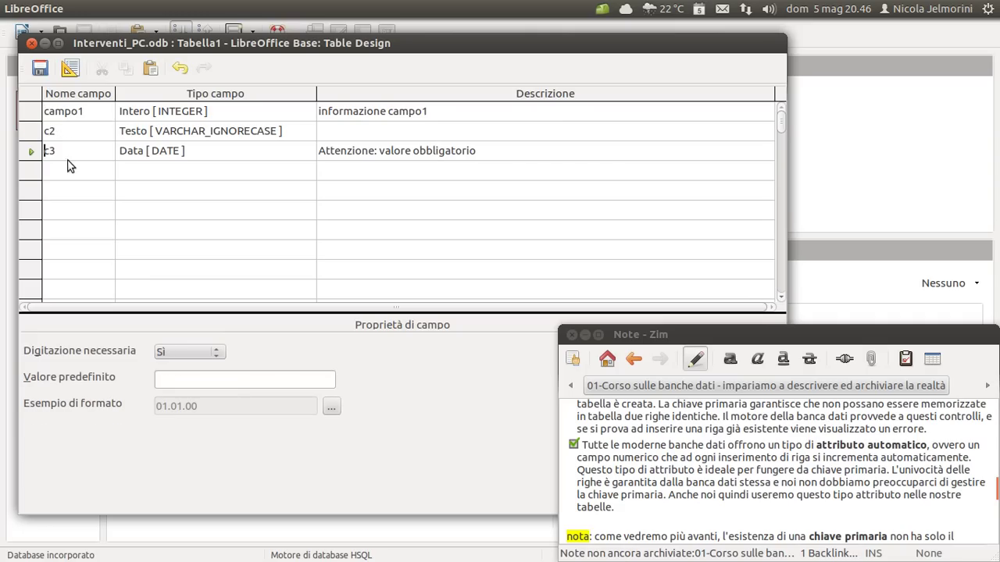
pyautogui.click(76, 174)
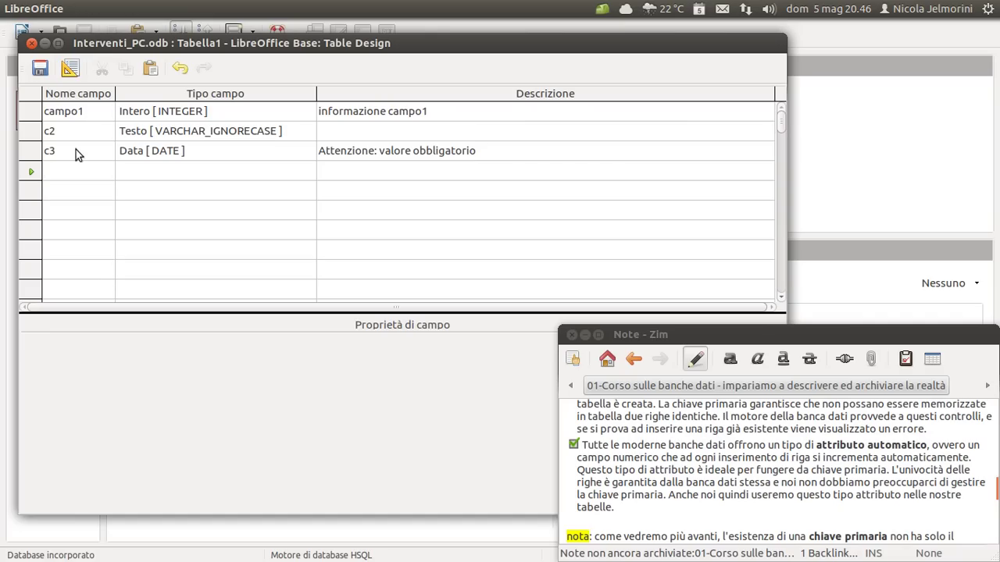
pyautogui.click(74, 114)
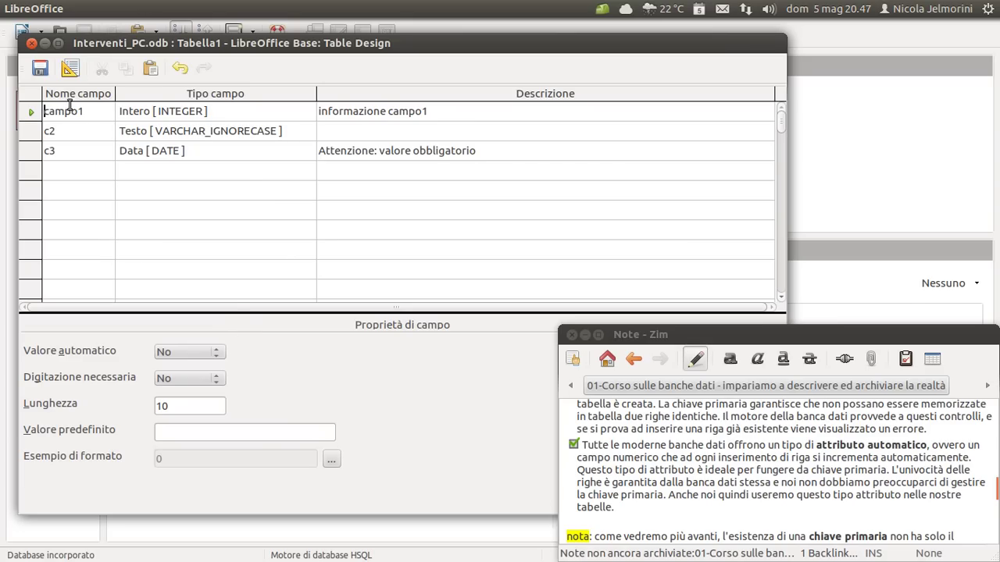
# Look through the available data types for campo1 and keep Intero [ INTEGER ]
pyautogui.click(252, 117)
pyautogui.click(304, 112)
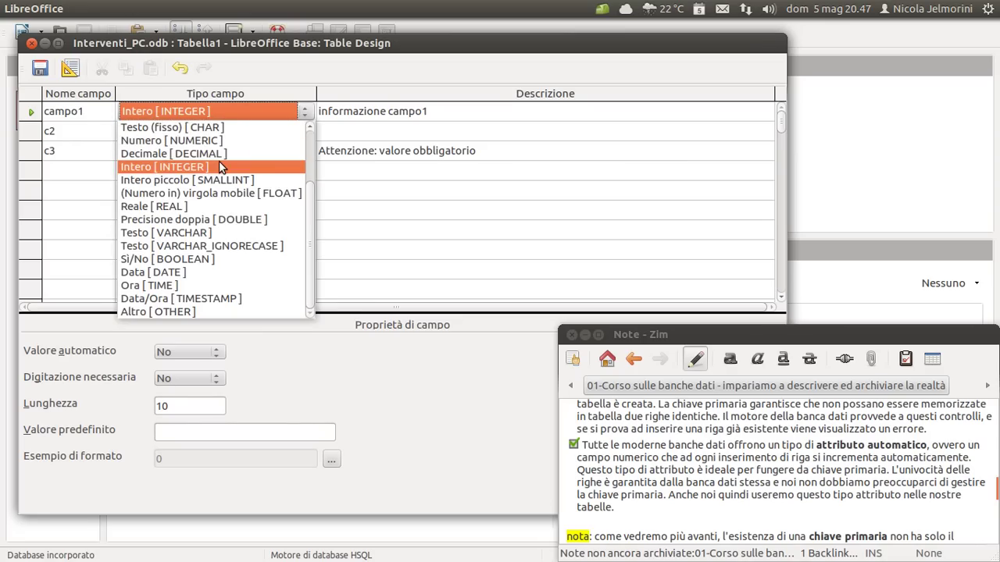
pyautogui.scroll(2, 221, 149)
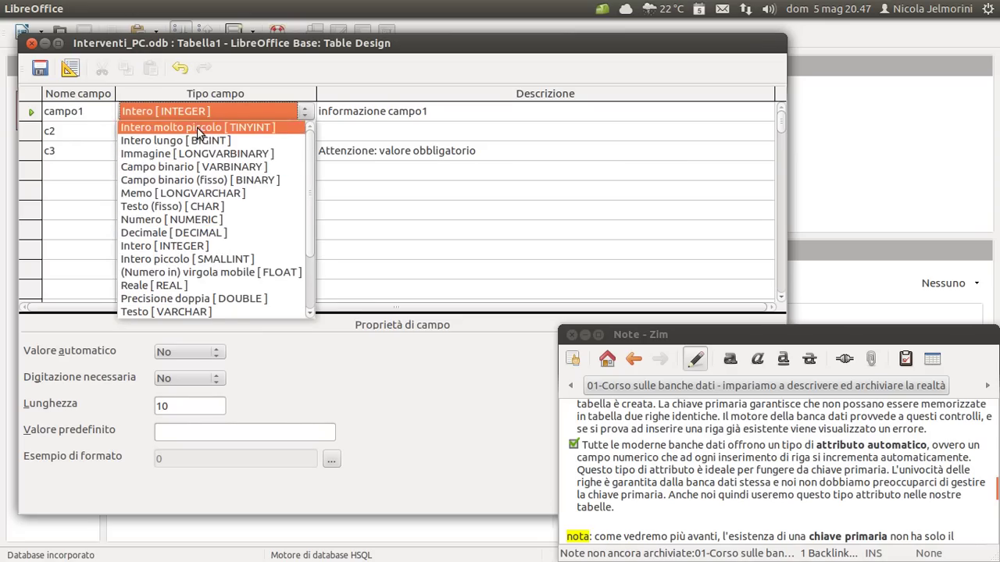
pyautogui.scroll(-2, 187, 195)
pyautogui.click(170, 167)
pyautogui.click(98, 110)
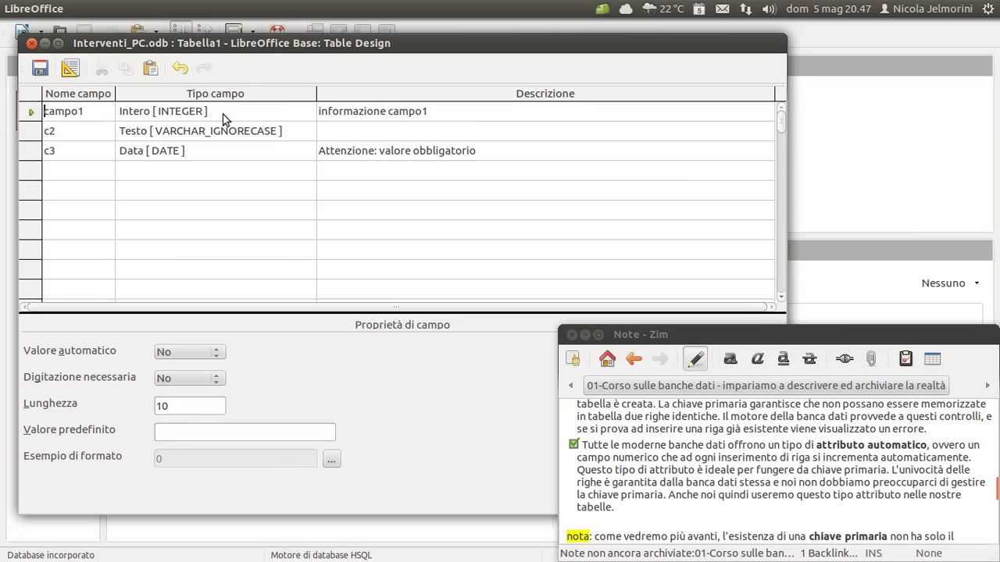
# Set the automatic value (Valore automatico) of campo1 to Sì and check its row marker from field c2
pyautogui.click(197, 405)
pyautogui.click(90, 114)
pyautogui.doubleClick(71, 112)
pyautogui.click(102, 115)
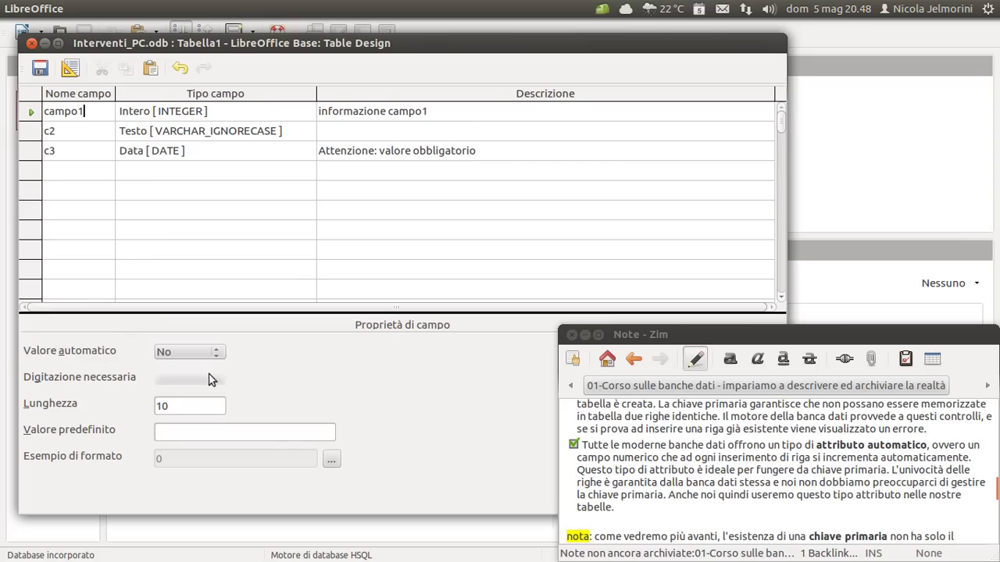
pyautogui.click(161, 132)
pyautogui.click(157, 111)
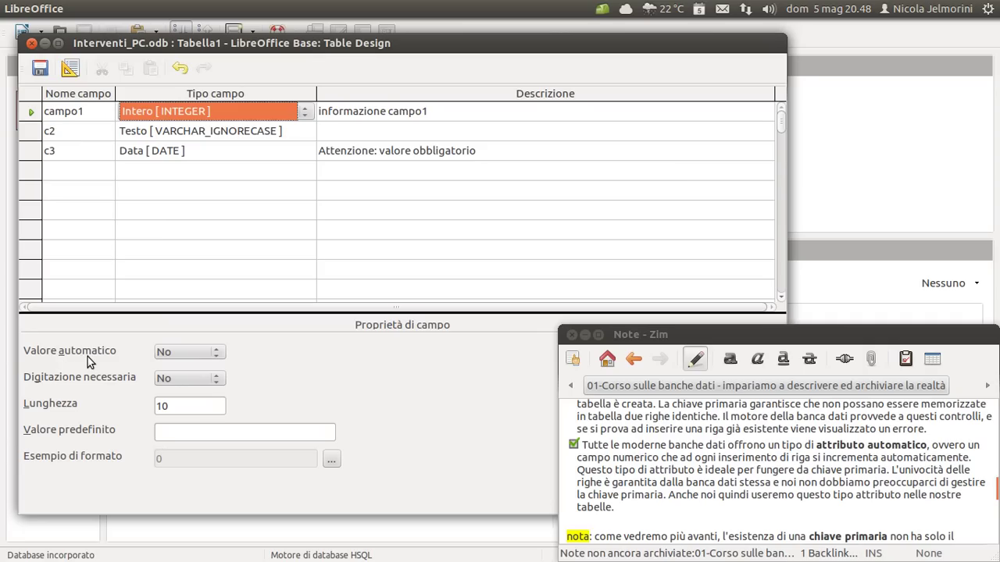
pyautogui.click(219, 355)
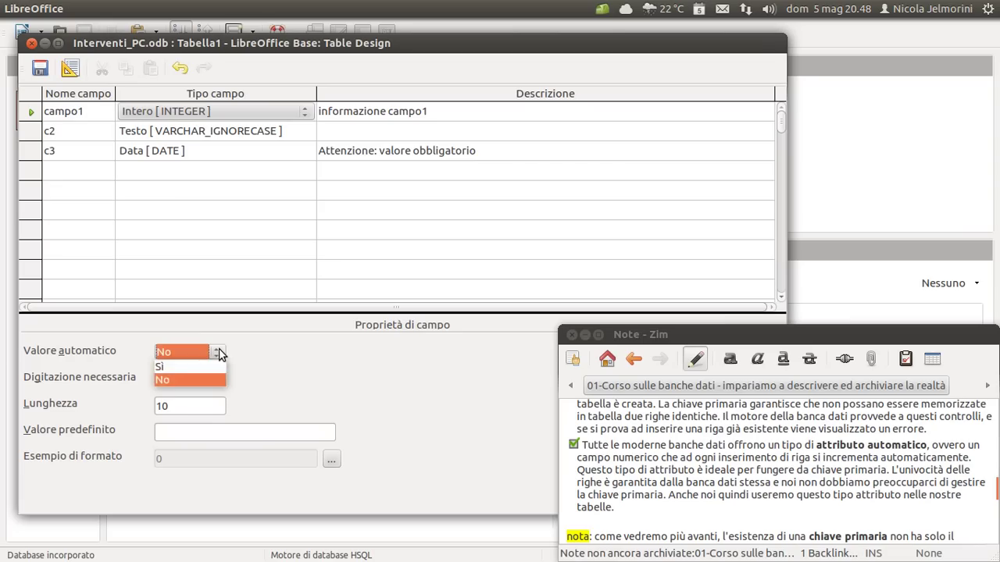
pyautogui.click(167, 368)
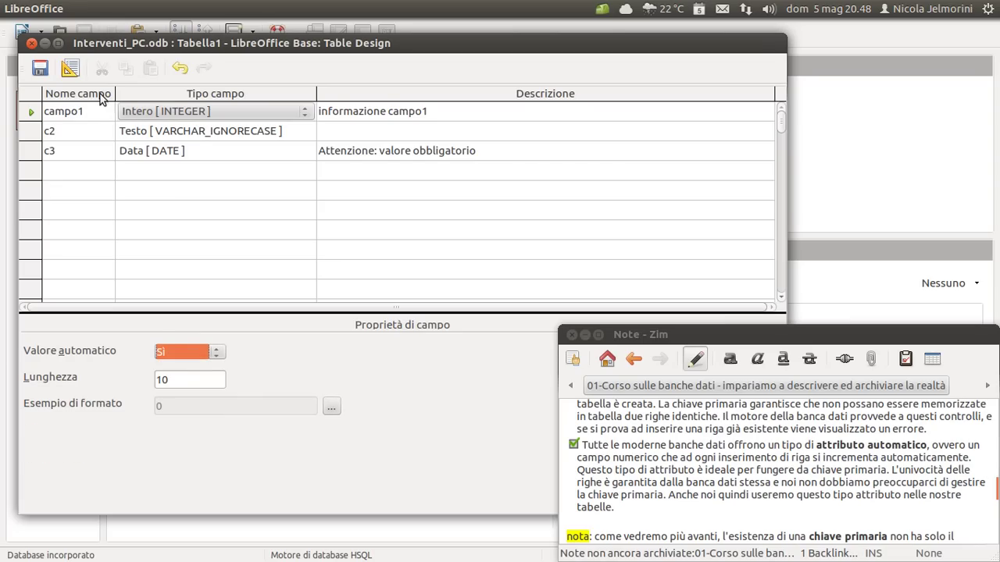
pyautogui.click(90, 129)
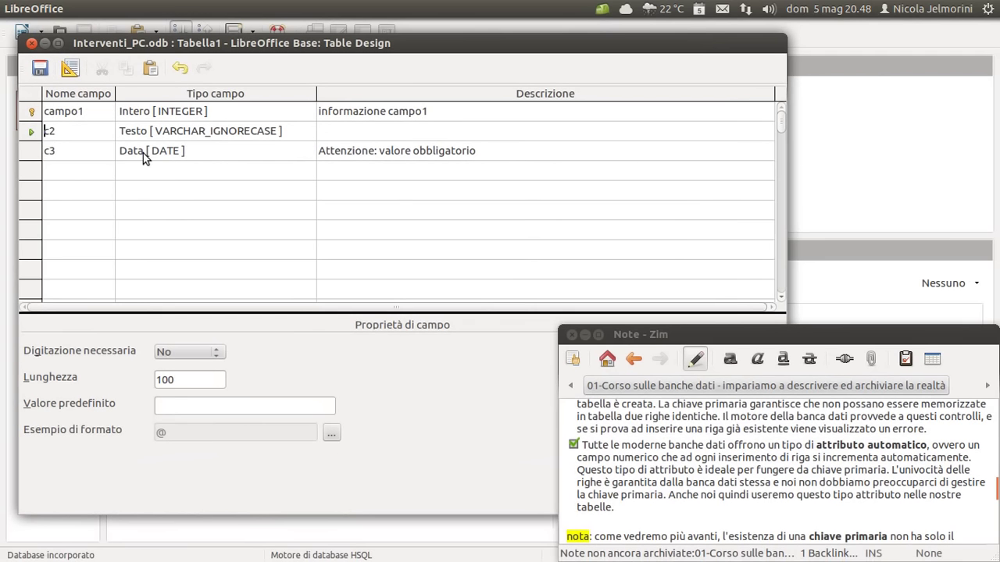
pyautogui.click(89, 108)
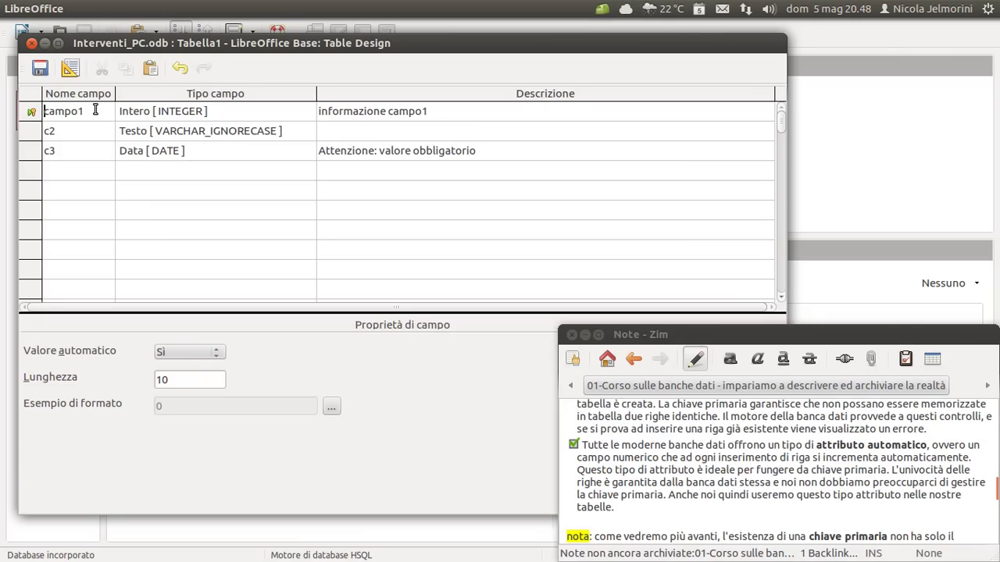
# Reread the primary key and automatic attribute notes in Zim, and compare them with campo1 and c2 in the LibreOffice Base table design
pyautogui.click(702, 416)
pyautogui.scroll(3, 710, 432)
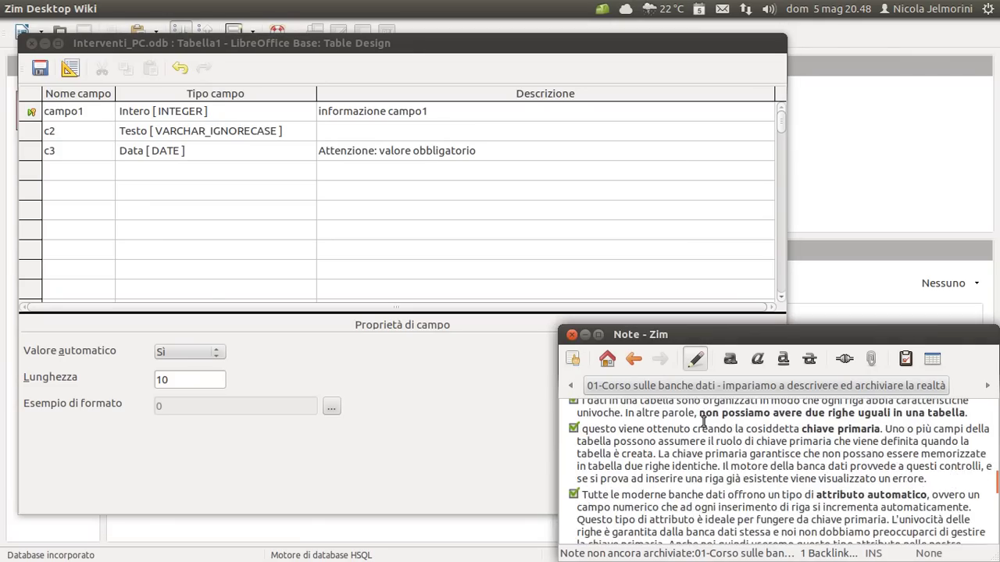
pyautogui.scroll(-2, 711, 432)
pyautogui.scroll(1, 854, 428)
pyautogui.moveTo(880, 432); pyautogui.dragTo(801, 431)
pyautogui.click(923, 431)
pyautogui.scroll(-3, 849, 443)
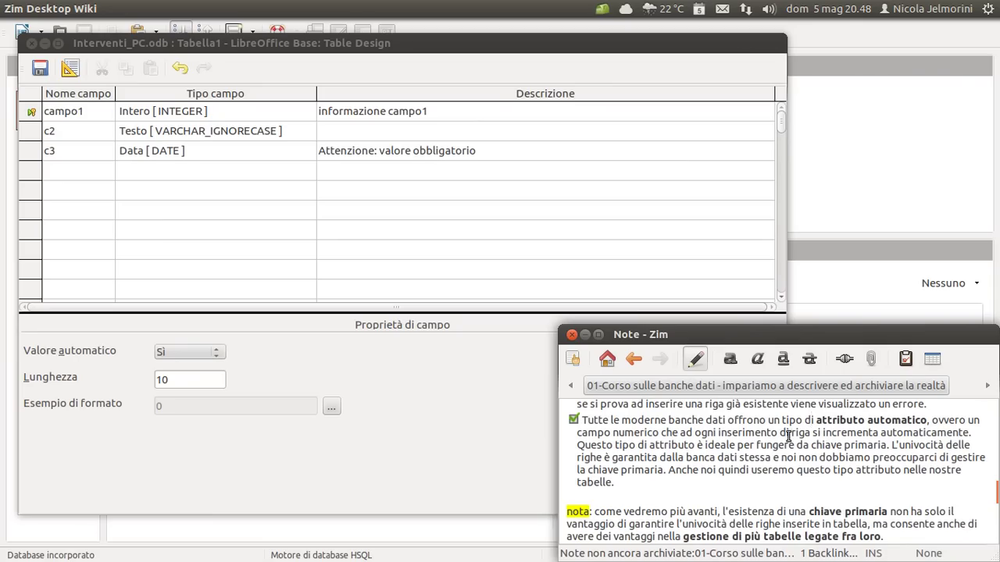
pyautogui.scroll(1, 788, 436)
pyautogui.scroll(2, 789, 435)
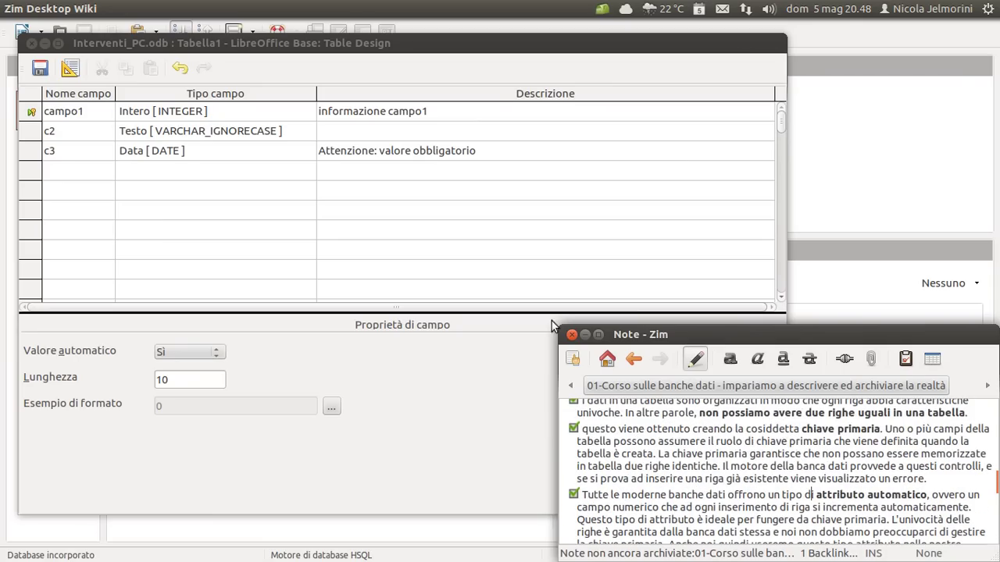
pyautogui.click(90, 111)
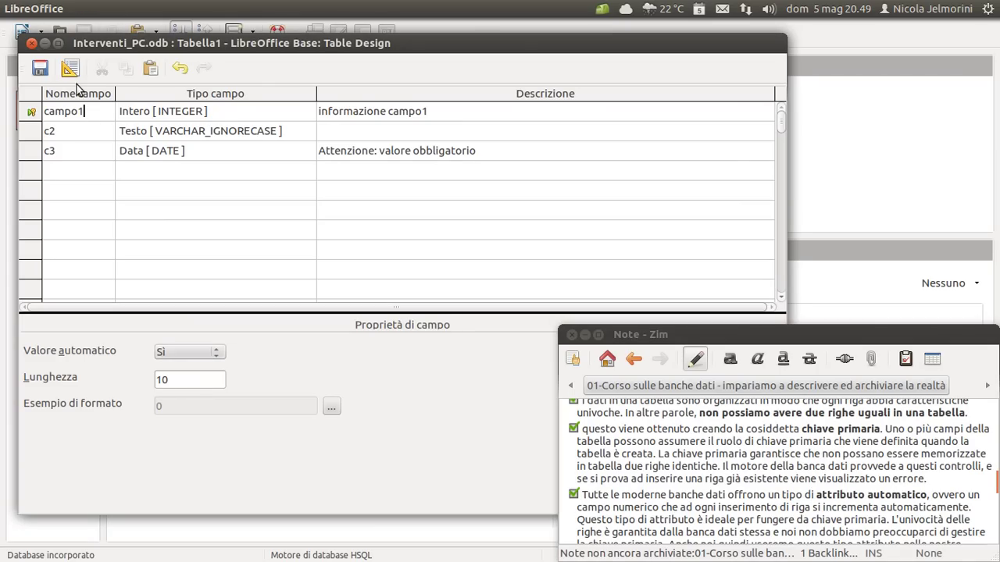
pyautogui.click(99, 132)
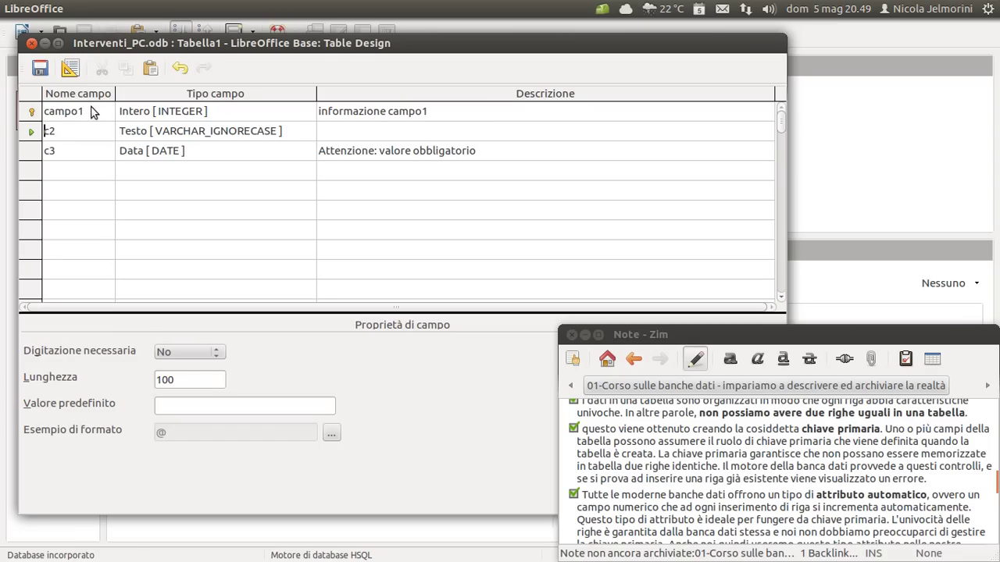
# Examine the properties of campo1, c2 and c3 and the primary key marker on the campo1 row
pyautogui.click(96, 115)
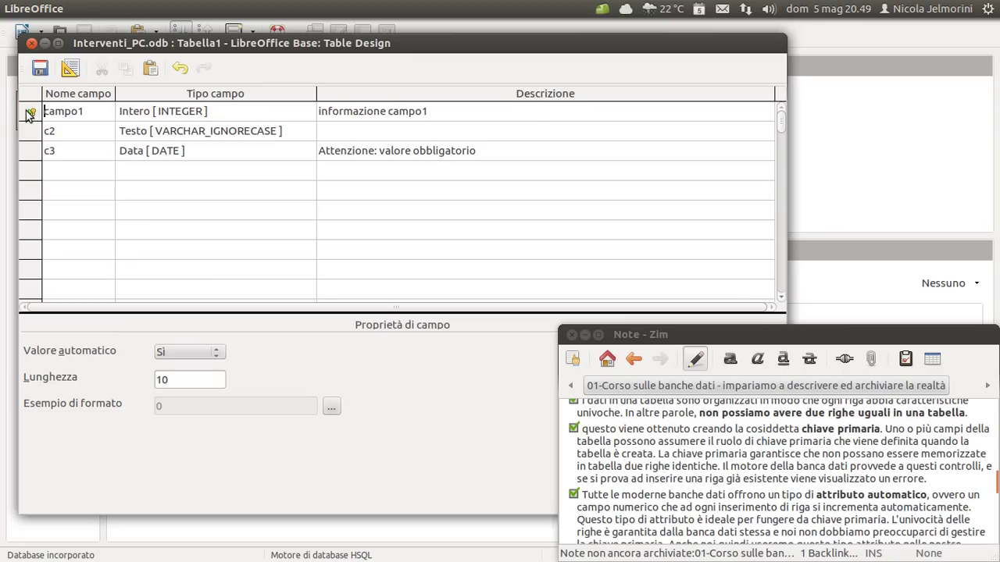
pyautogui.click(83, 134)
pyautogui.click(84, 157)
pyautogui.click(83, 171)
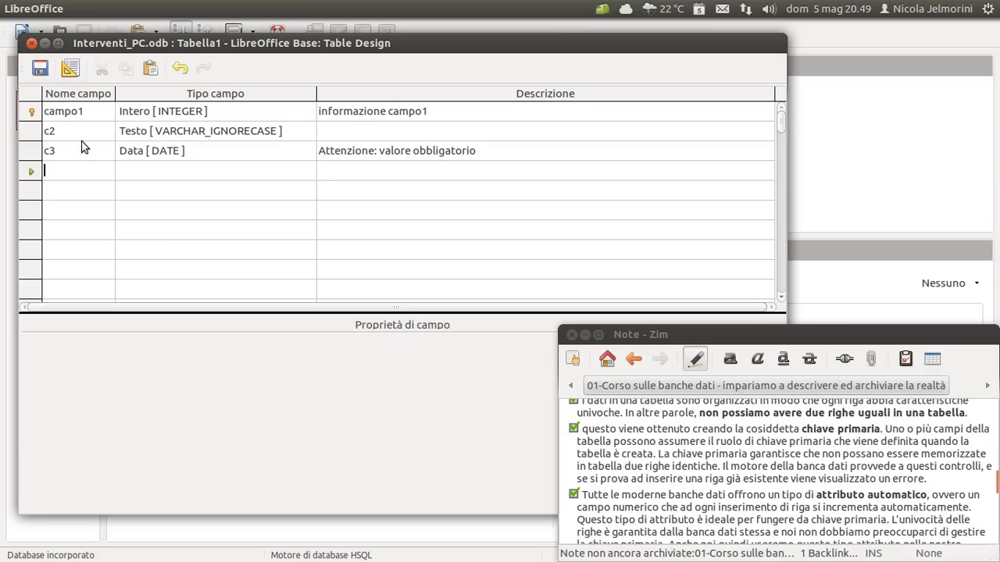
pyautogui.click(85, 132)
pyautogui.click(84, 151)
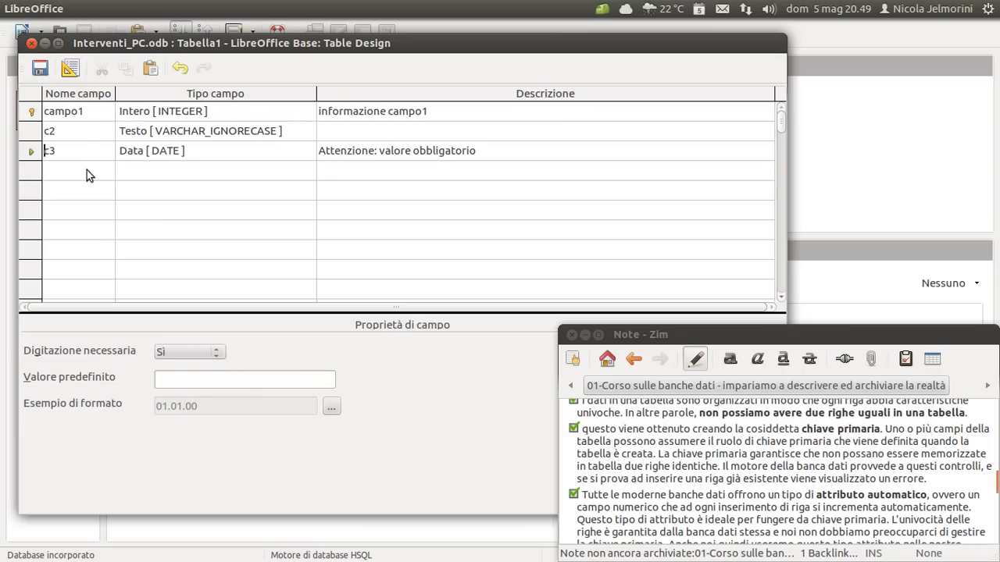
pyautogui.click(86, 170)
pyautogui.click(95, 111)
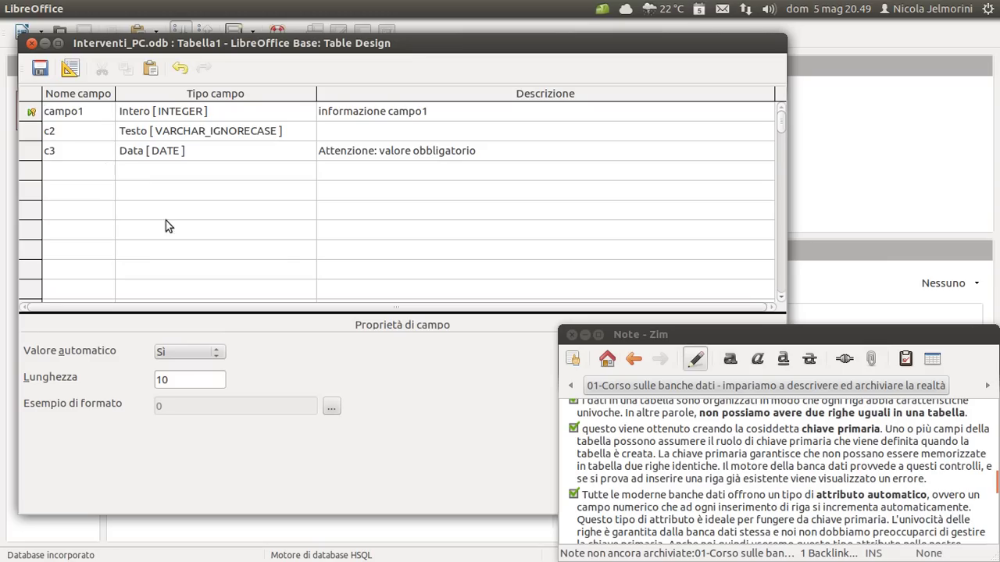
pyautogui.click(30, 113)
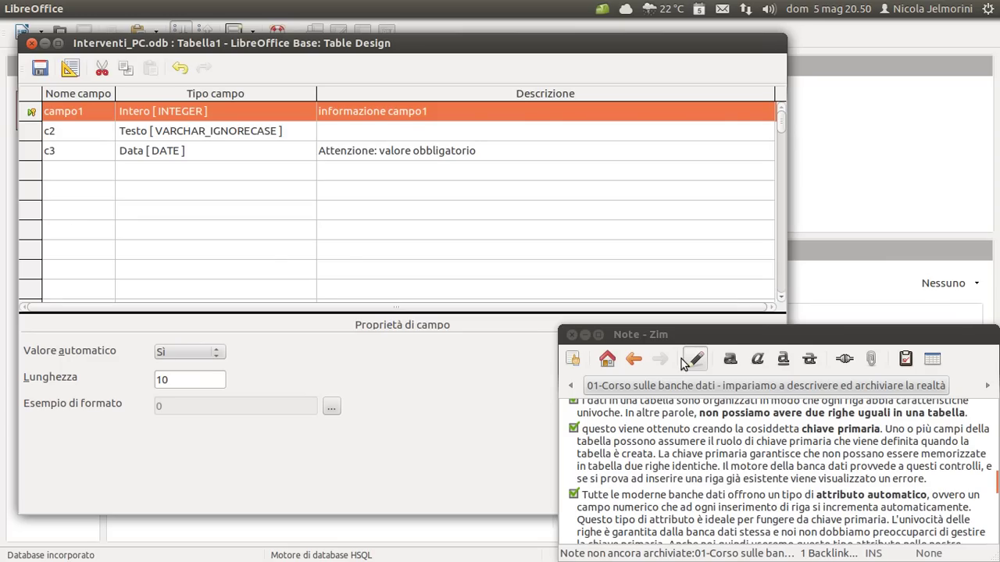
# Switch to the Zim notes and reread the passages on chiave primaria and attributo automatico
pyautogui.moveTo(889, 430); pyautogui.dragTo(795, 429)
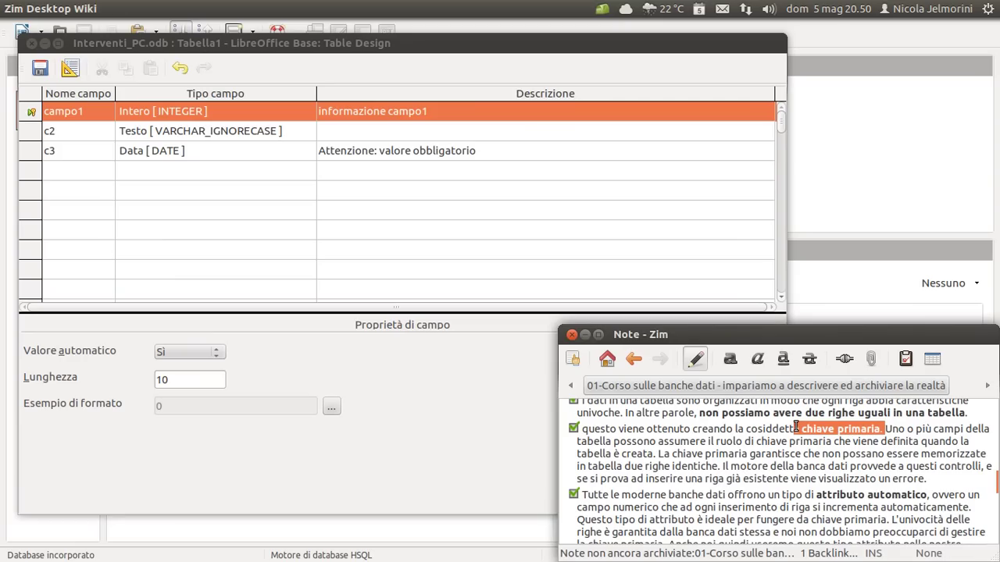
pyautogui.moveTo(795, 428); pyautogui.dragTo(793, 431)
pyautogui.click(757, 428)
pyautogui.scroll(-2, 757, 428)
pyautogui.moveTo(931, 445); pyautogui.dragTo(814, 444)
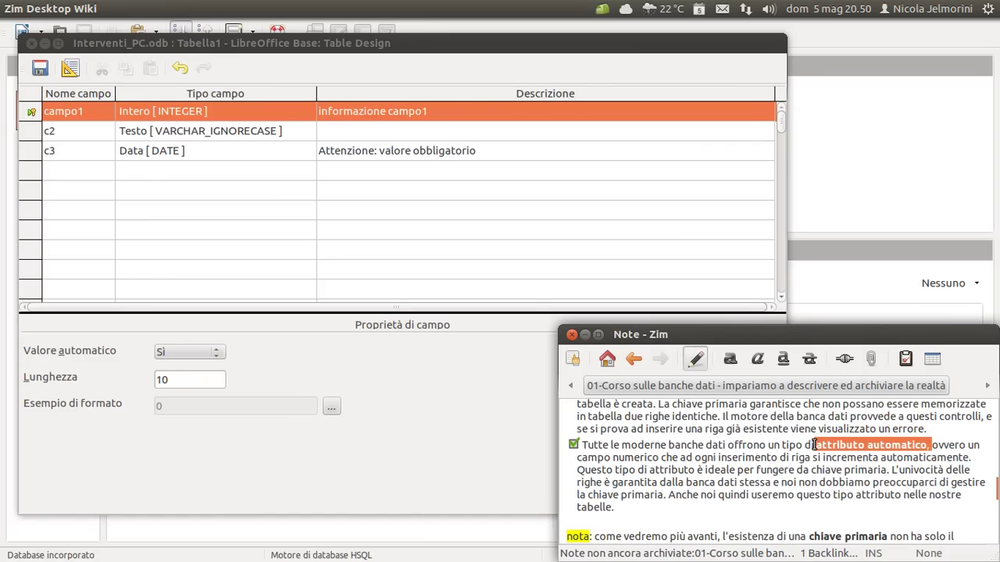
pyautogui.click(772, 445)
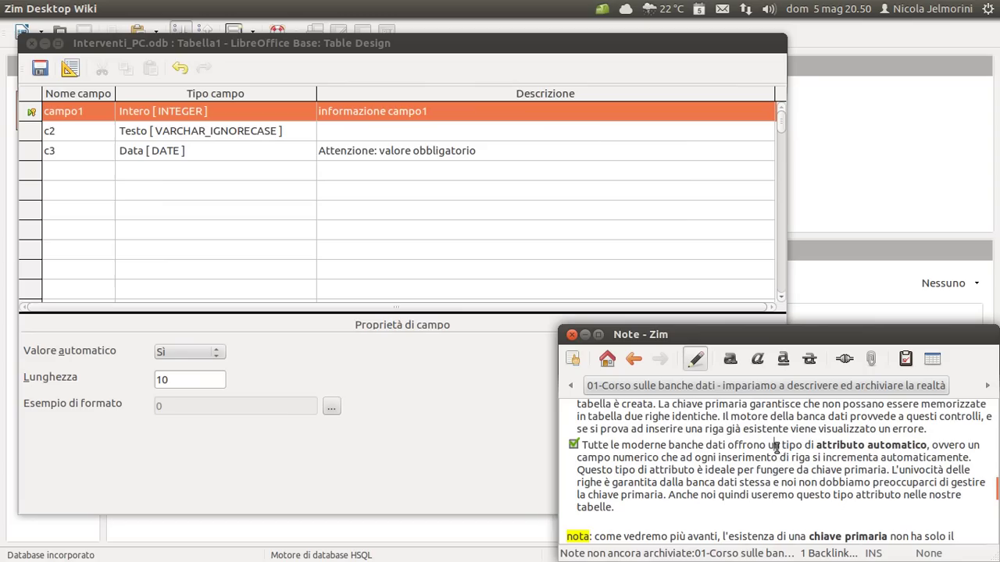
pyautogui.moveTo(809, 445); pyautogui.dragTo(931, 445)
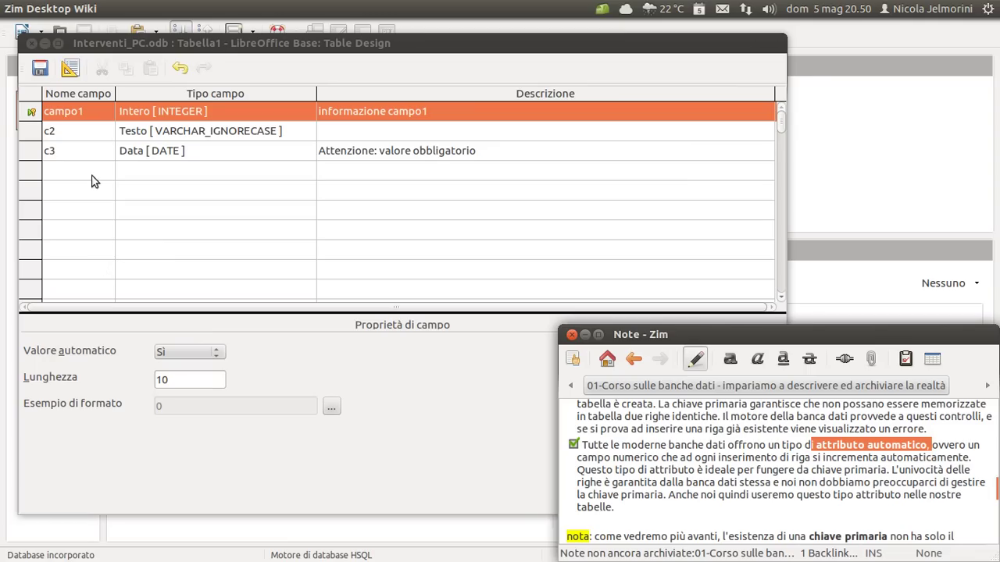
# Switch back to the LibreOffice Base table design and check the Valore automatico setting of campo1
pyautogui.click(68, 137)
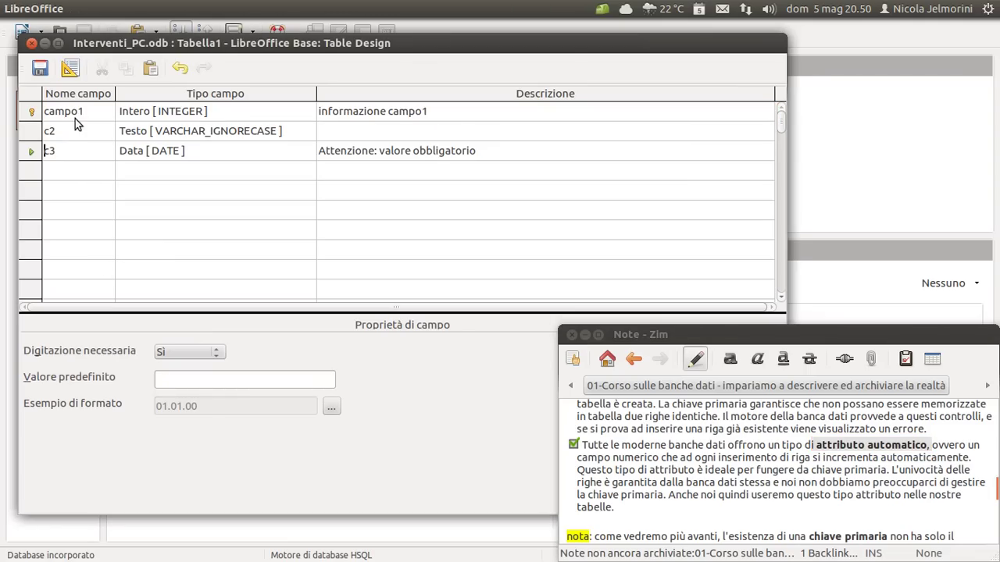
pyautogui.click(98, 268)
pyautogui.click(86, 117)
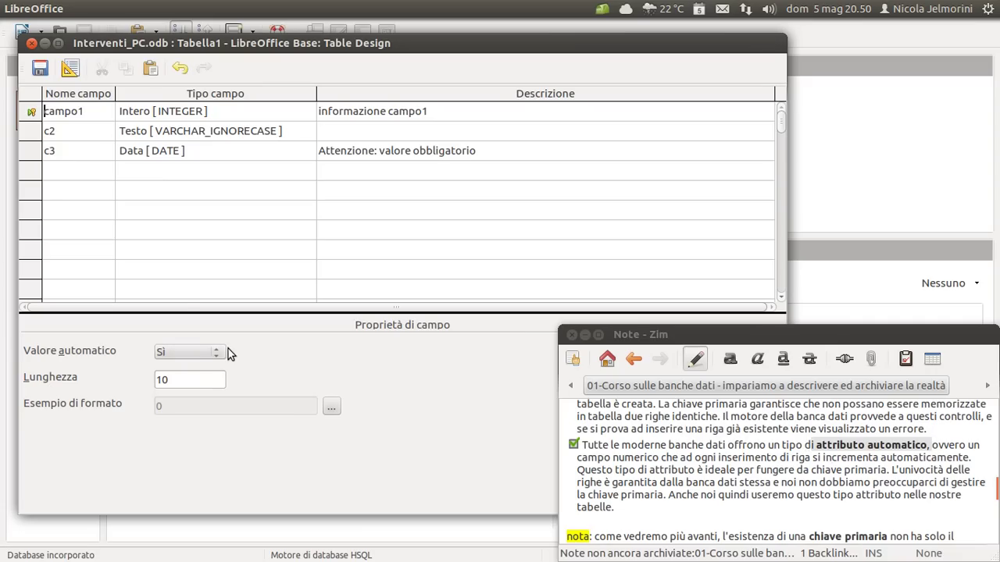
# Switch to Zim and read the nota on how a primary key helps manage several linked tables
pyautogui.click(685, 446)
pyautogui.scroll(-3, 687, 449)
pyautogui.scroll(-1, 688, 450)
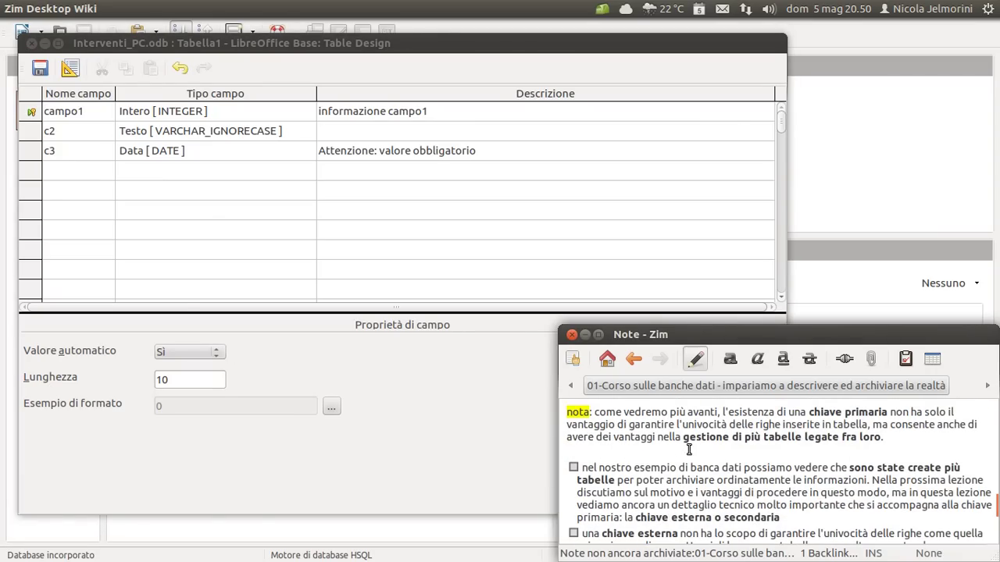
pyautogui.scroll(1, 644, 426)
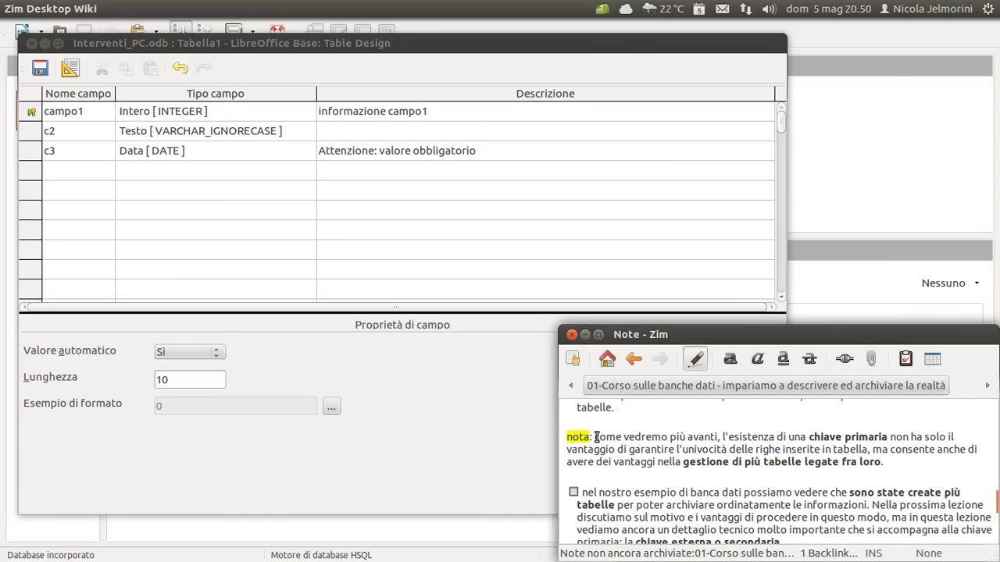
pyautogui.moveTo(595, 436); pyautogui.dragTo(868, 451)
pyautogui.click(868, 450)
pyautogui.moveTo(867, 450)
pyautogui.mouseDown()
pyautogui.moveTo(653, 463)
pyautogui.moveTo(881, 462)
pyautogui.mouseUp()
pyautogui.click(830, 450)
pyautogui.click(720, 434)
pyautogui.scroll(-1, 720, 434)
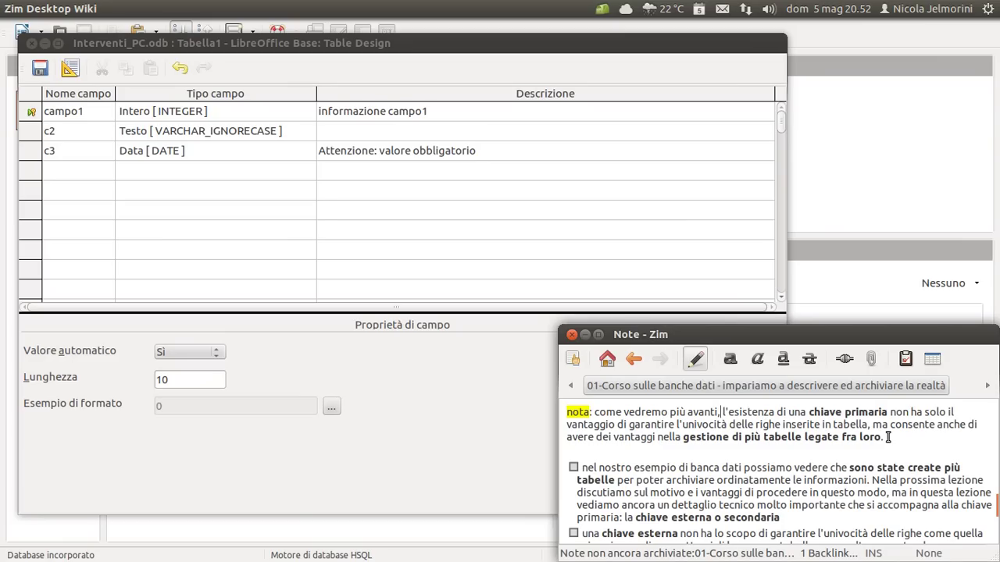
pyautogui.moveTo(653, 412); pyautogui.dragTo(656, 427)
pyautogui.click(656, 427)
pyautogui.moveTo(617, 437); pyautogui.dragTo(687, 432)
pyautogui.click(691, 414)
# Return to the LibreOffice Base table design, save the table as Tabella1 and close the design window
pyautogui.click(262, 47)
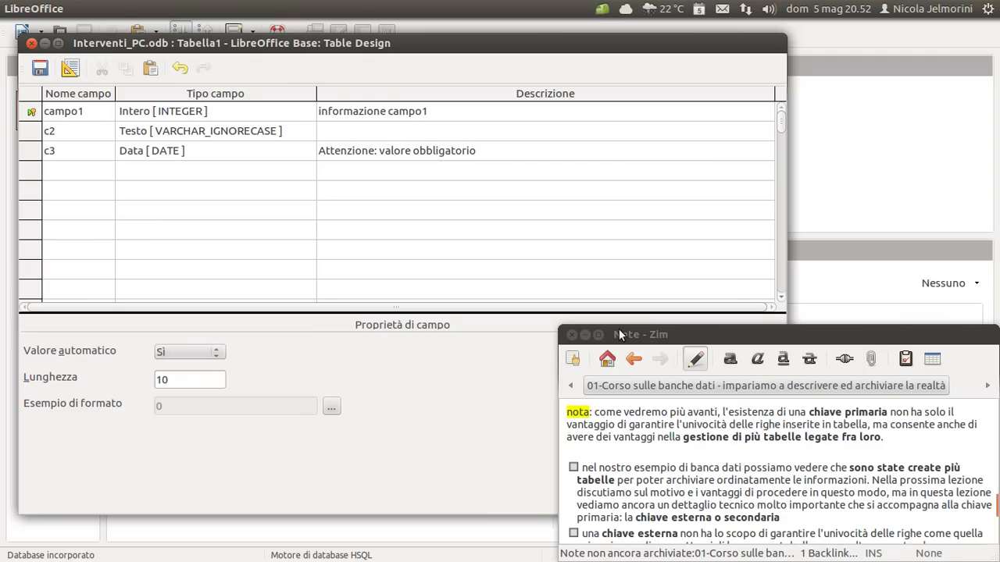
pyautogui.scroll(-1, 690, 481)
pyautogui.scroll(-1, 690, 481)
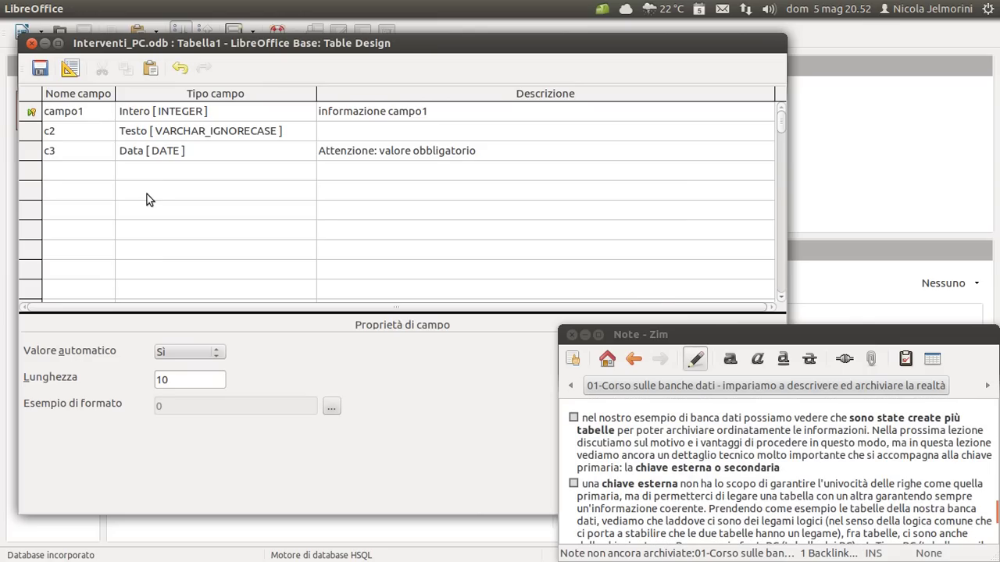
pyautogui.moveTo(195, 44)
pyautogui.mouseDown()
pyautogui.moveTo(355, 44)
pyautogui.moveTo(348, 113)
pyautogui.moveTo(328, 122)
pyautogui.moveTo(328, 87)
pyautogui.moveTo(210, 39)
pyautogui.moveTo(211, 49)
pyautogui.mouseUp()
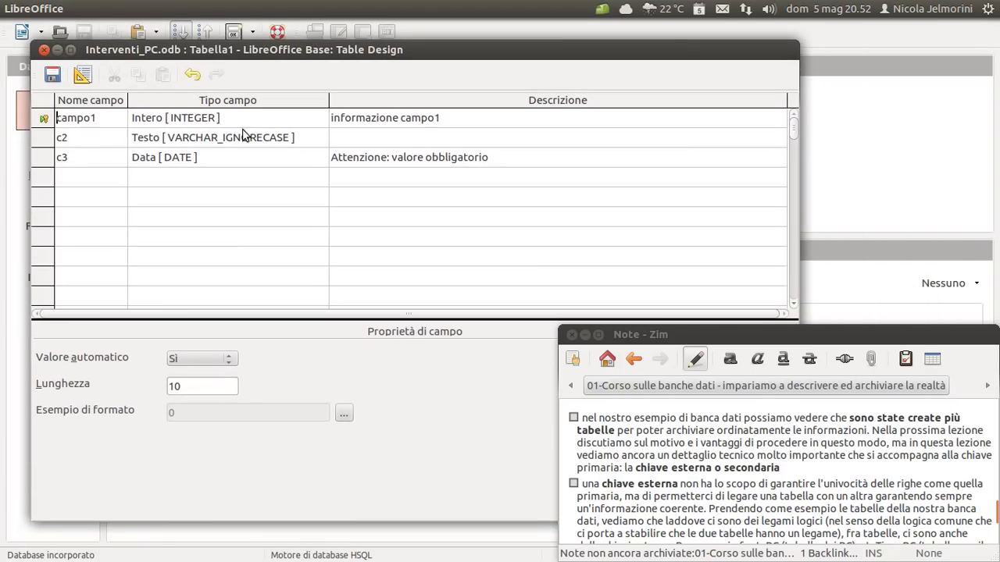
pyautogui.click(86, 175)
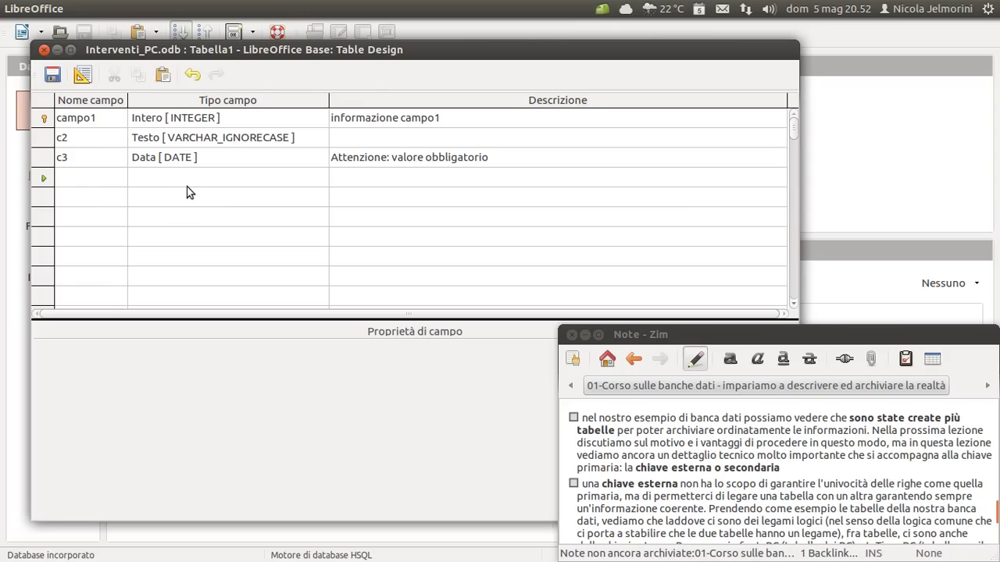
pyautogui.click(55, 78)
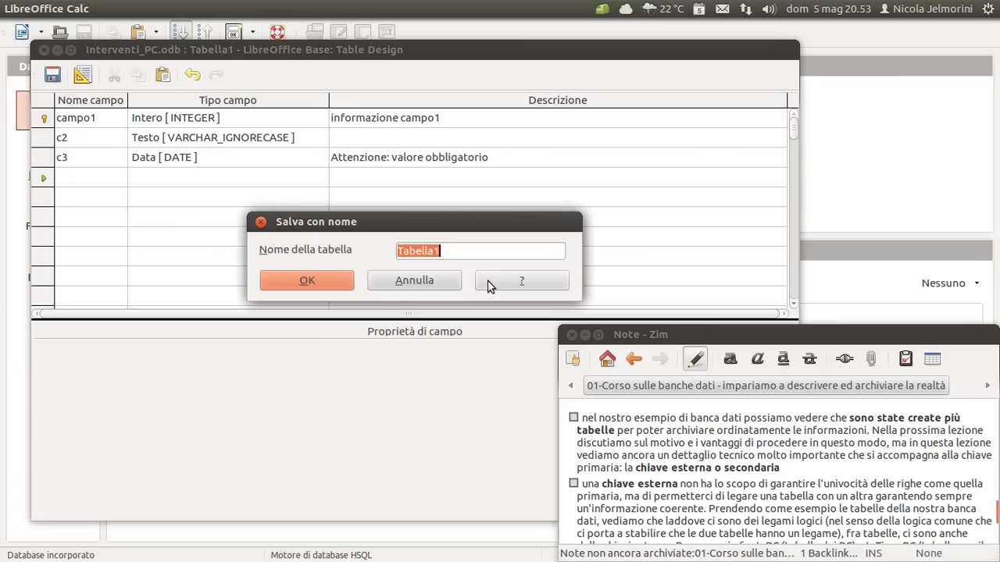
pyautogui.click(347, 289)
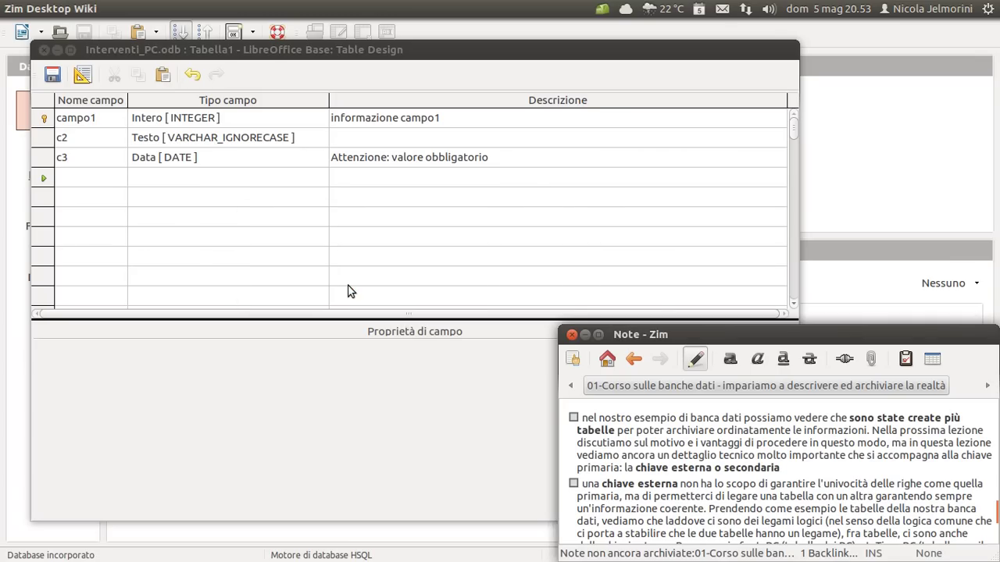
pyautogui.click(98, 105)
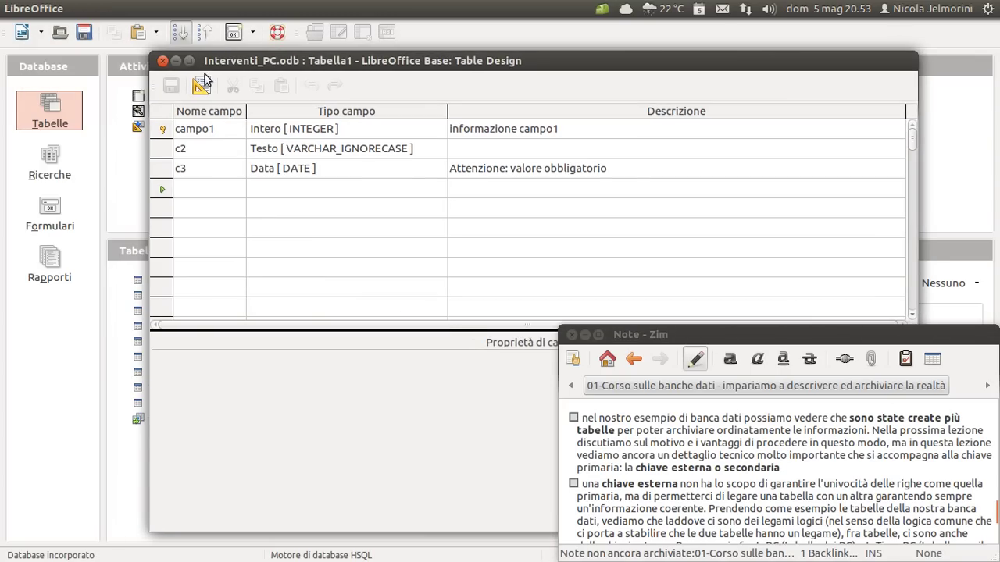
pyautogui.click(163, 61)
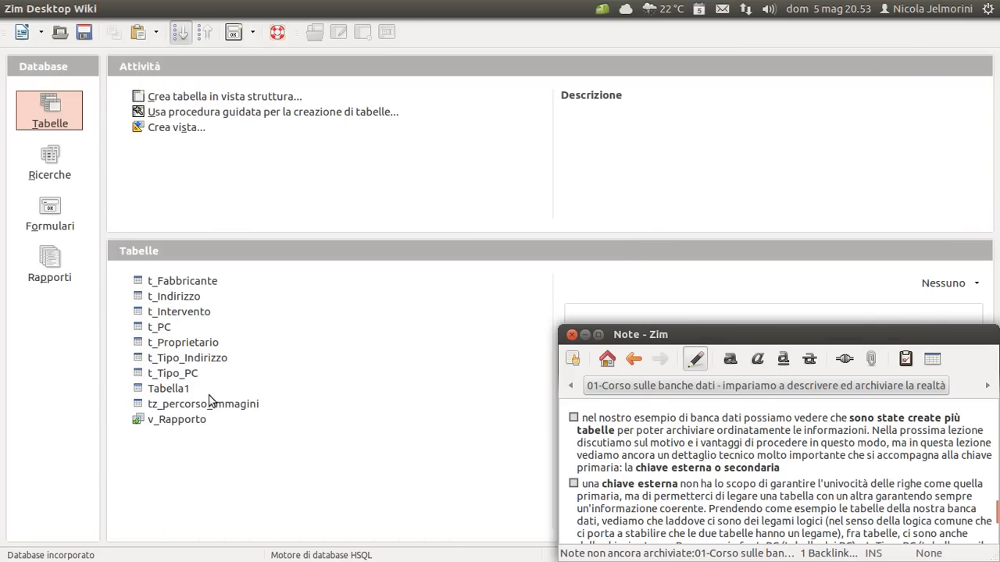
# Find Tabella1 in the table list and save the Interventi_PC.odb database
pyautogui.click(164, 389)
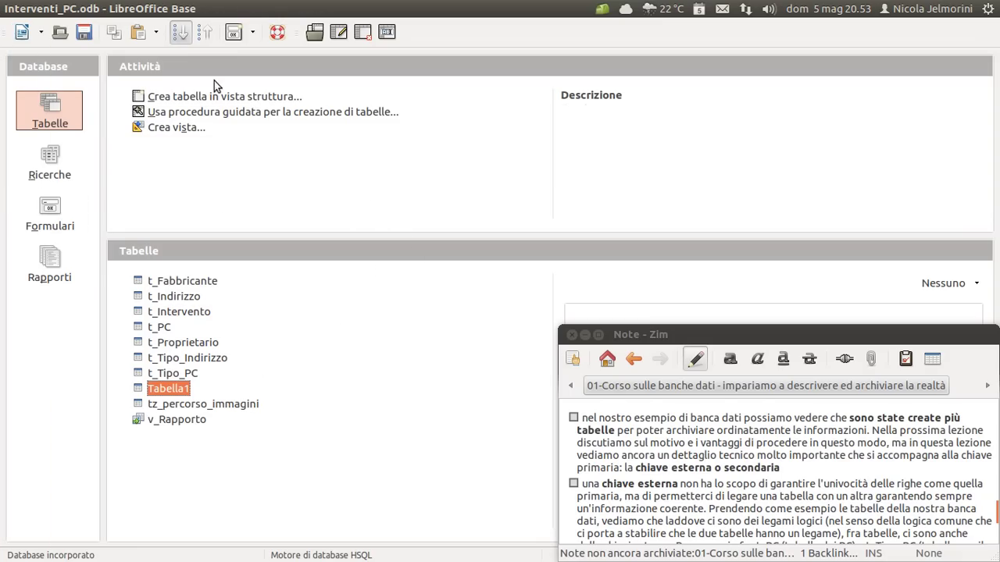
pyautogui.click(85, 33)
pyautogui.click(88, 37)
pyautogui.click(617, 418)
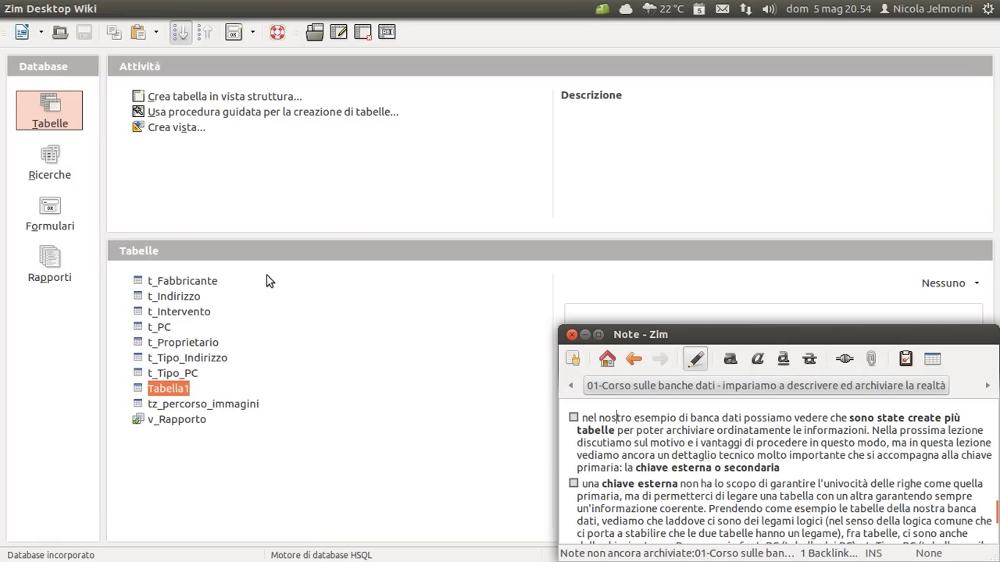
# Open Tabella1 in design view to check its fields, close it, and review the commands available for the table
pyautogui.click(140, 394)
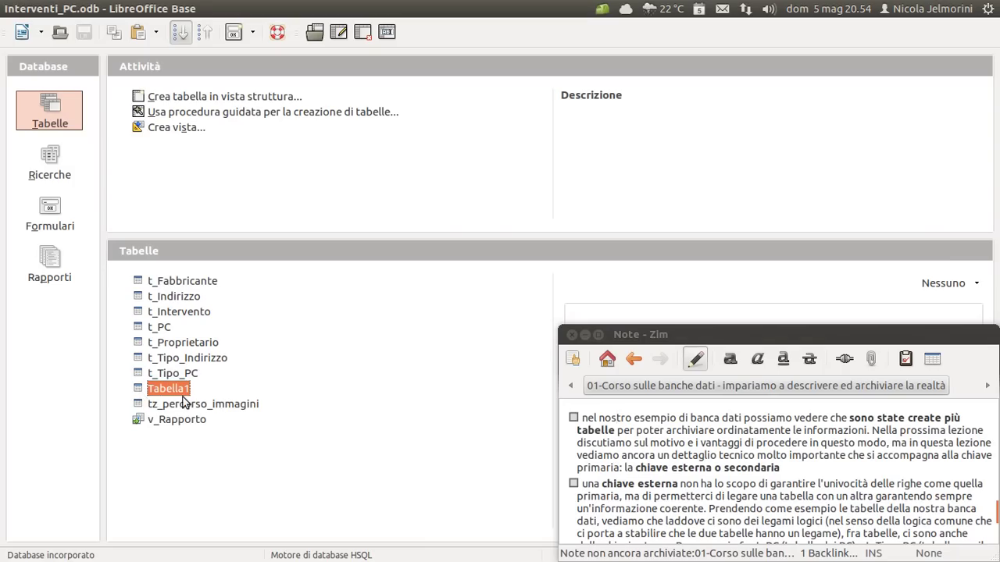
pyautogui.click(338, 32)
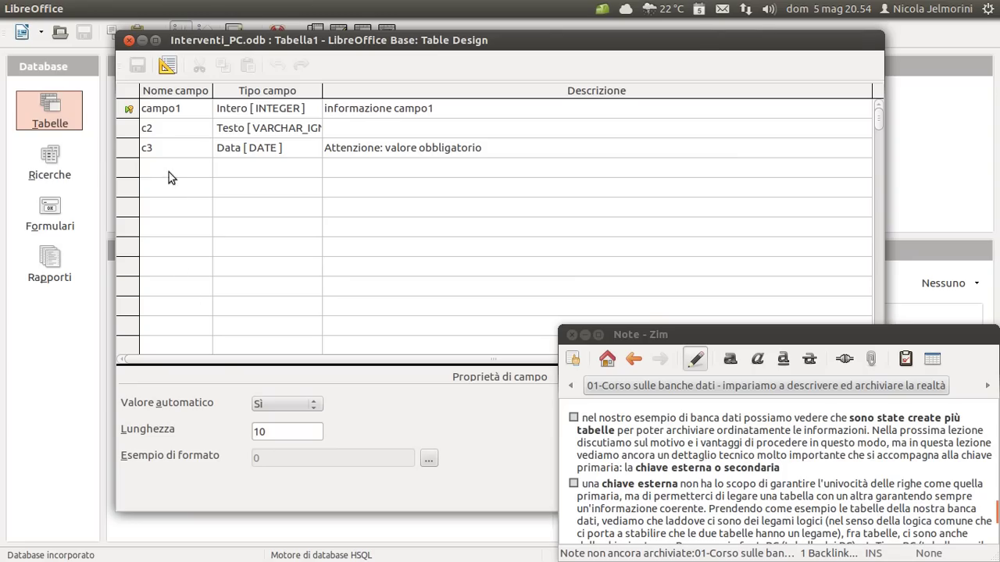
pyautogui.click(129, 40)
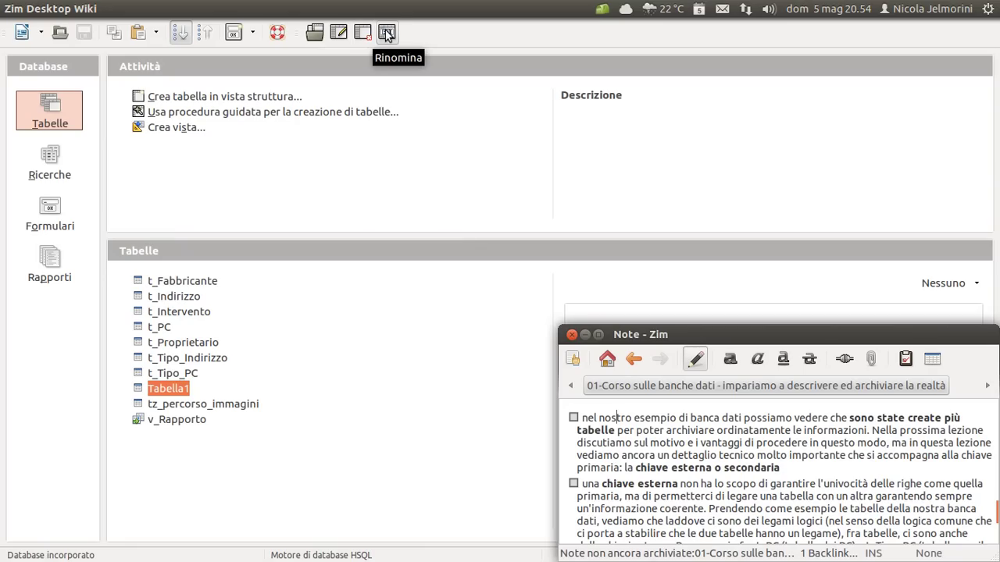
pyautogui.rightClick(148, 389)
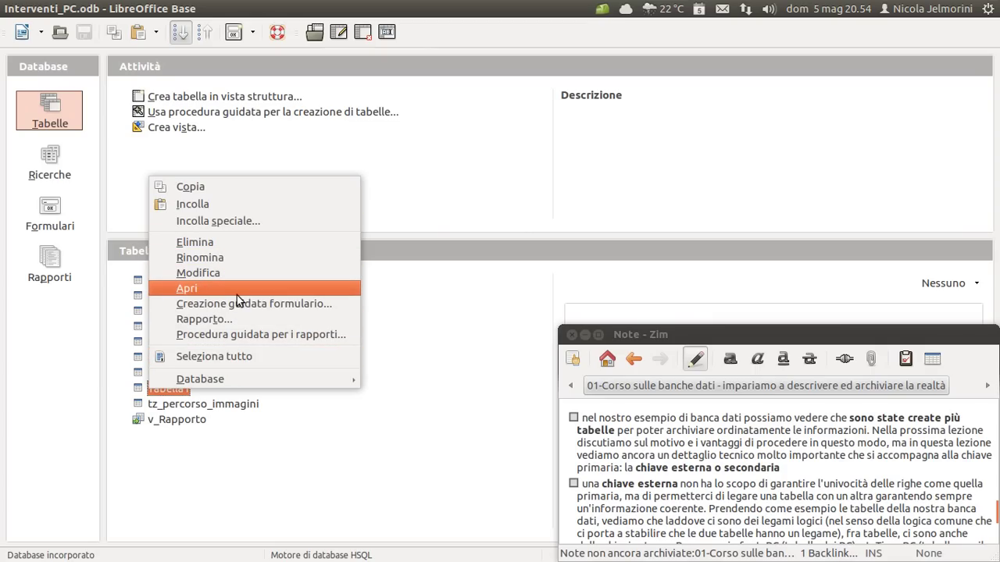
pyautogui.click(304, 485)
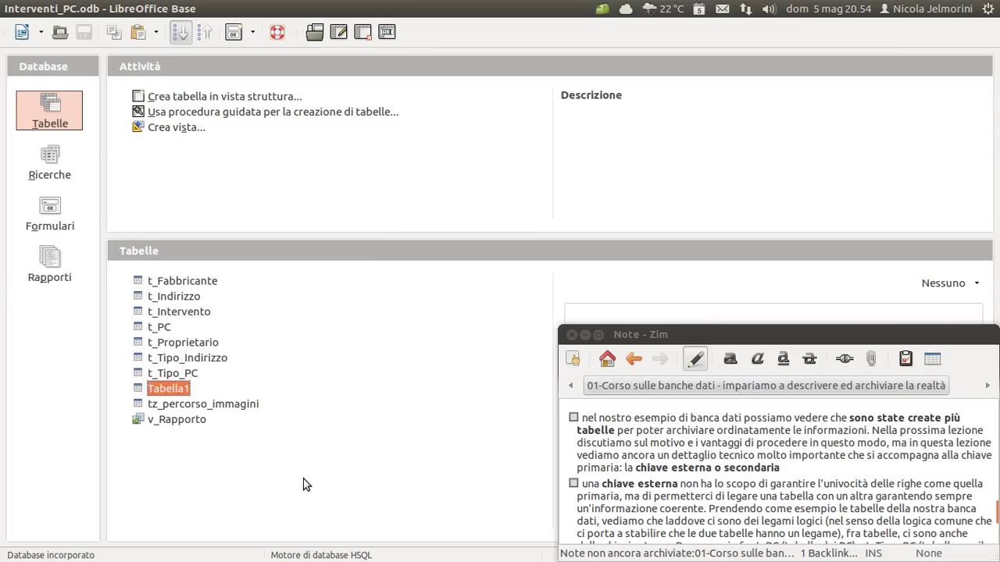
# Read the Zim note on why several tables are created in the example database
pyautogui.scroll(1, 636, 441)
pyautogui.scroll(-1, 636, 442)
pyautogui.moveTo(589, 418); pyautogui.dragTo(785, 419)
pyautogui.moveTo(935, 426); pyautogui.dragTo(662, 432)
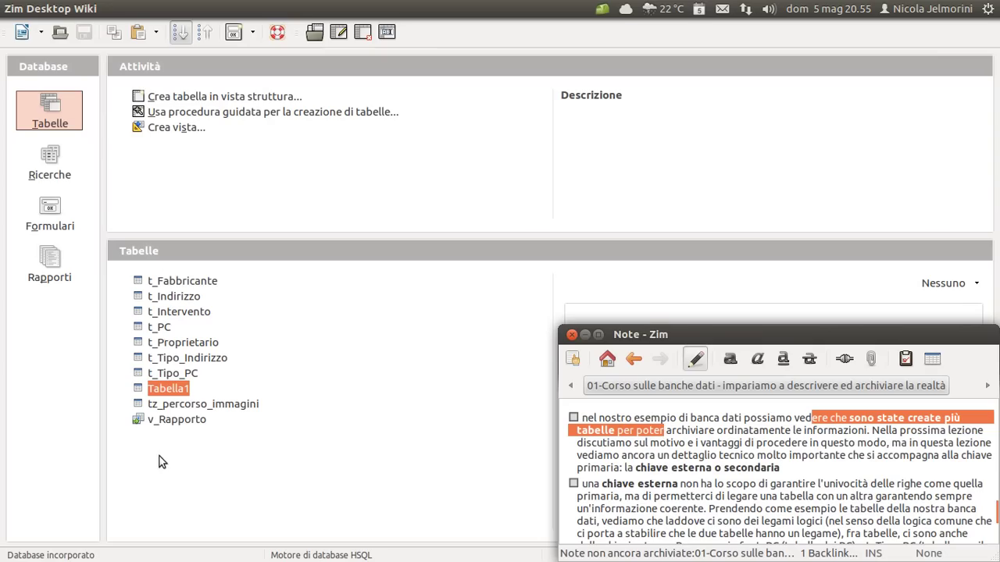
# Switch to LibreOffice Base and go through the example database's tables, from t_Fabbricante to t_Tipo_PC
pyautogui.click(144, 283)
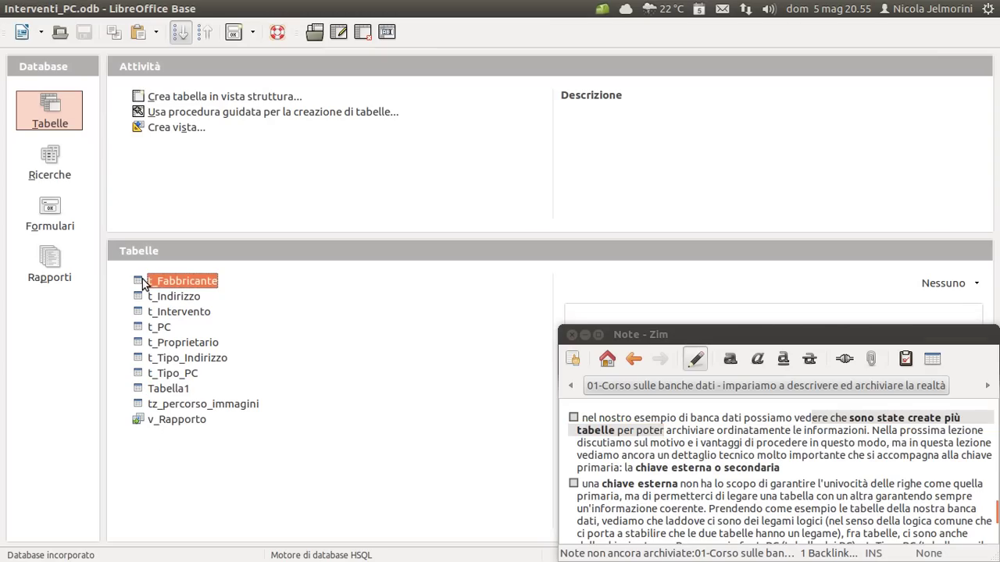
pyautogui.click(155, 297)
pyautogui.click(161, 312)
pyautogui.click(162, 328)
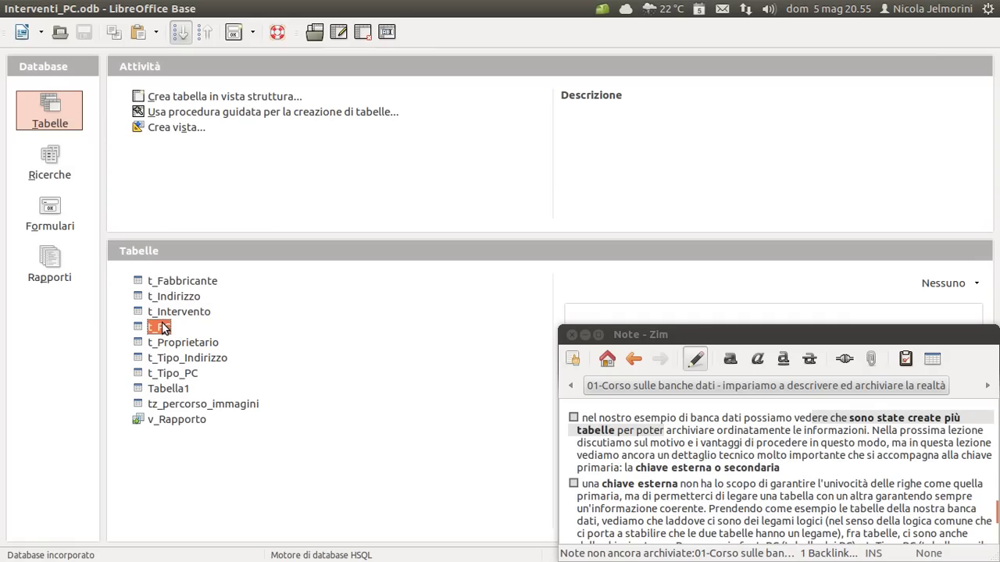
pyautogui.click(215, 342)
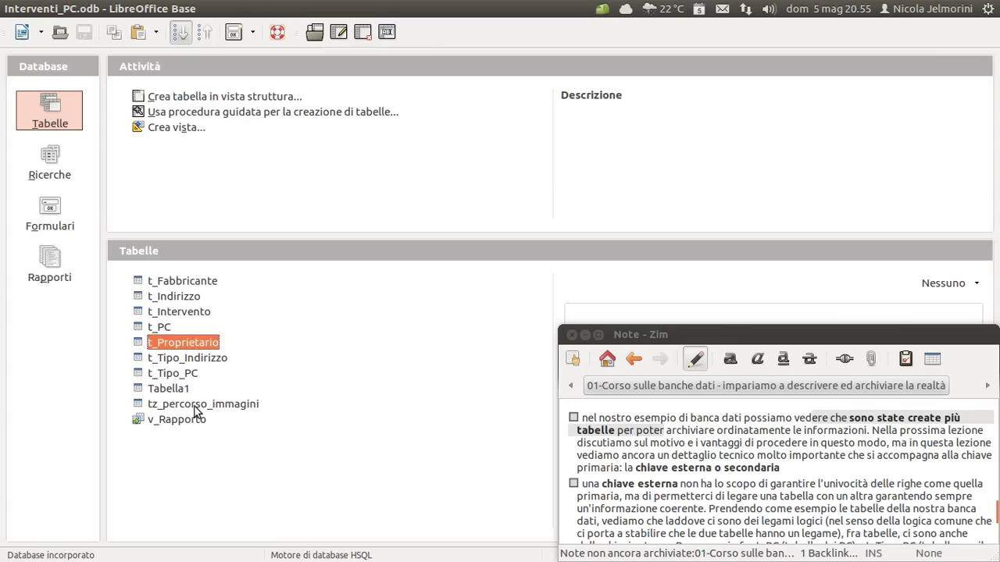
pyautogui.click(167, 363)
pyautogui.click(166, 375)
pyautogui.click(161, 283)
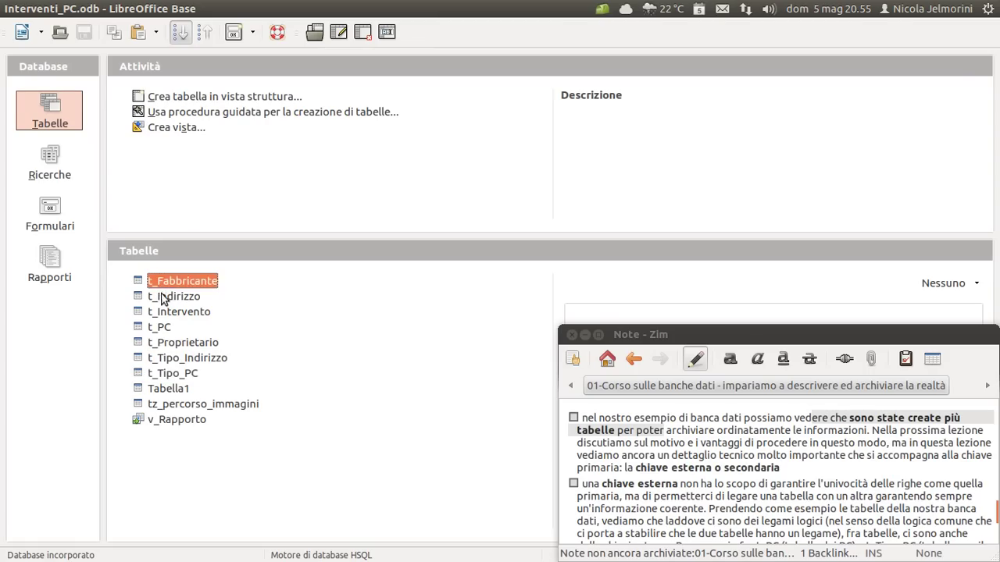
pyautogui.click(164, 298)
pyautogui.click(165, 313)
pyautogui.click(165, 328)
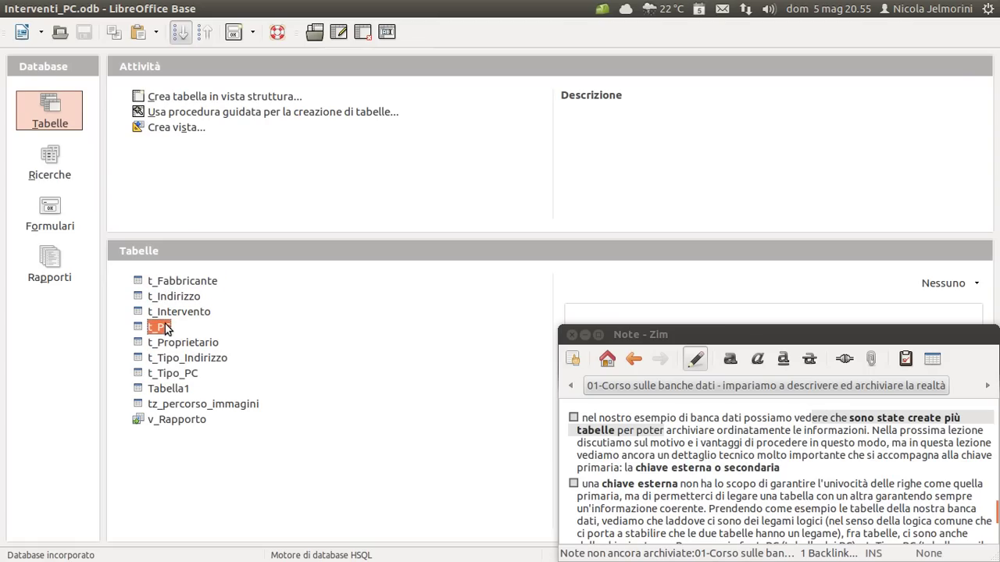
# Review the example database's tables and its query, form and report sections, returning to the table list
pyautogui.click(146, 282)
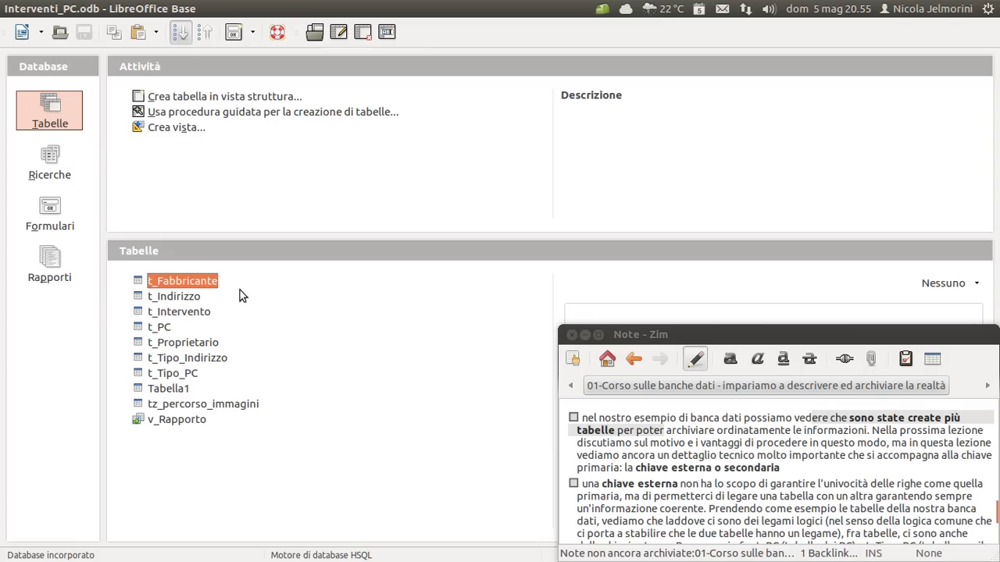
pyautogui.click(172, 299)
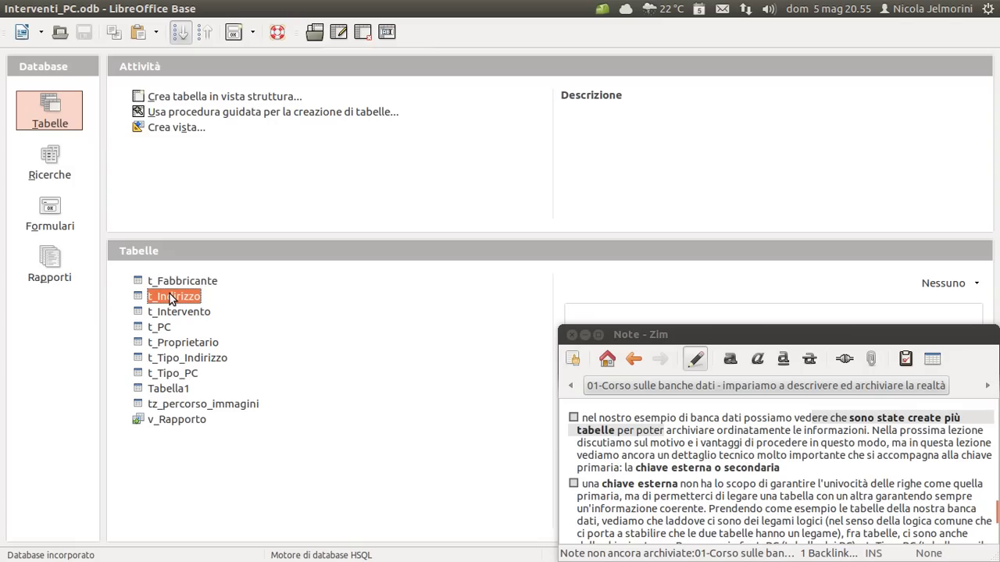
pyautogui.click(57, 166)
pyautogui.click(45, 227)
pyautogui.click(50, 264)
pyautogui.click(49, 112)
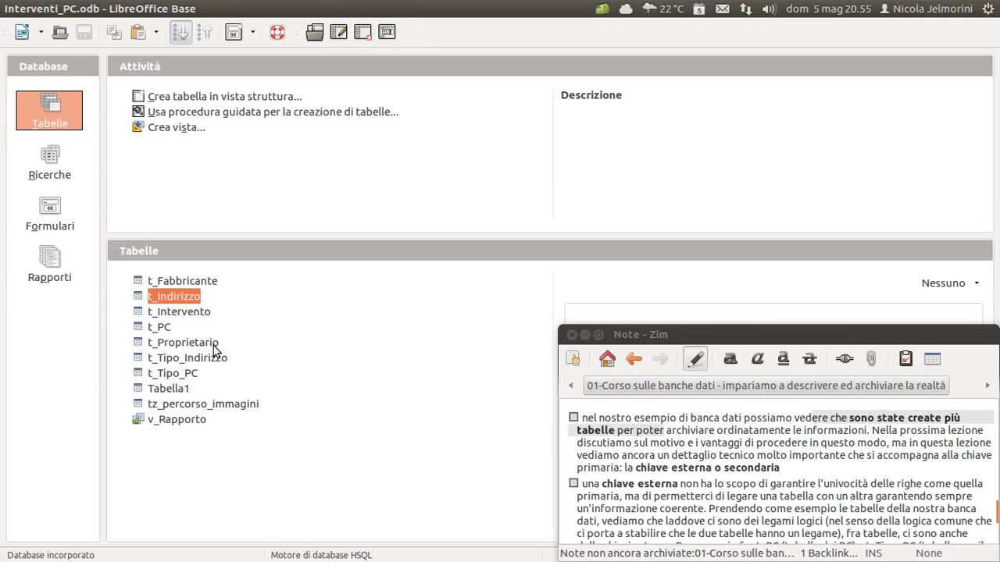
pyautogui.click(139, 314)
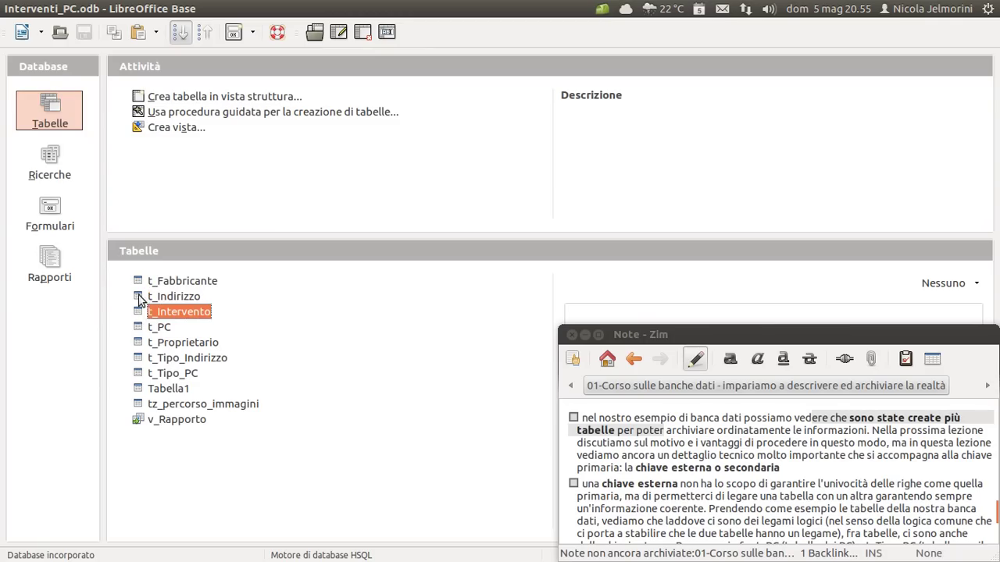
pyautogui.click(143, 282)
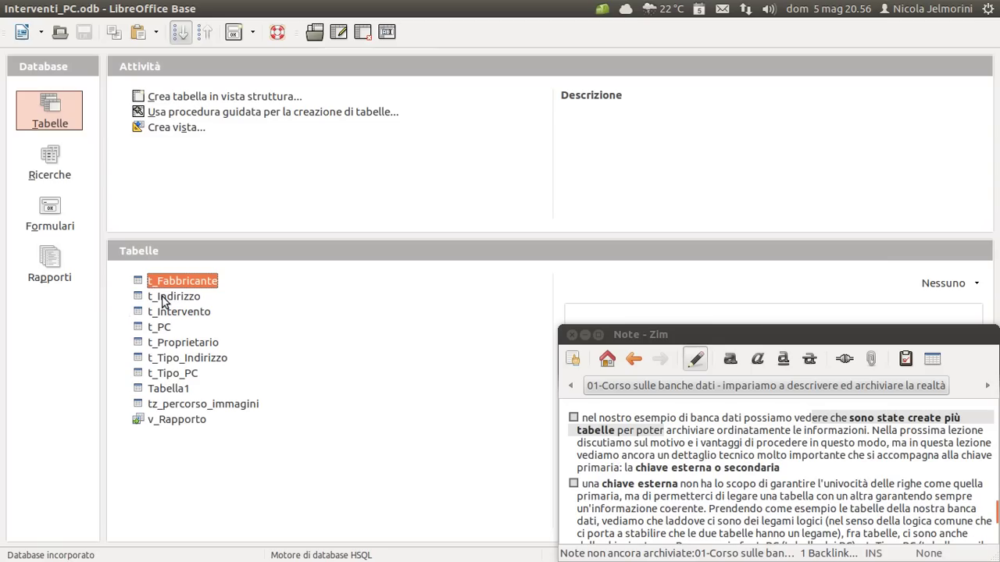
# Read the Zim note on storing information in several tables and on discussing the advantages in the next lesson
pyautogui.click(660, 435)
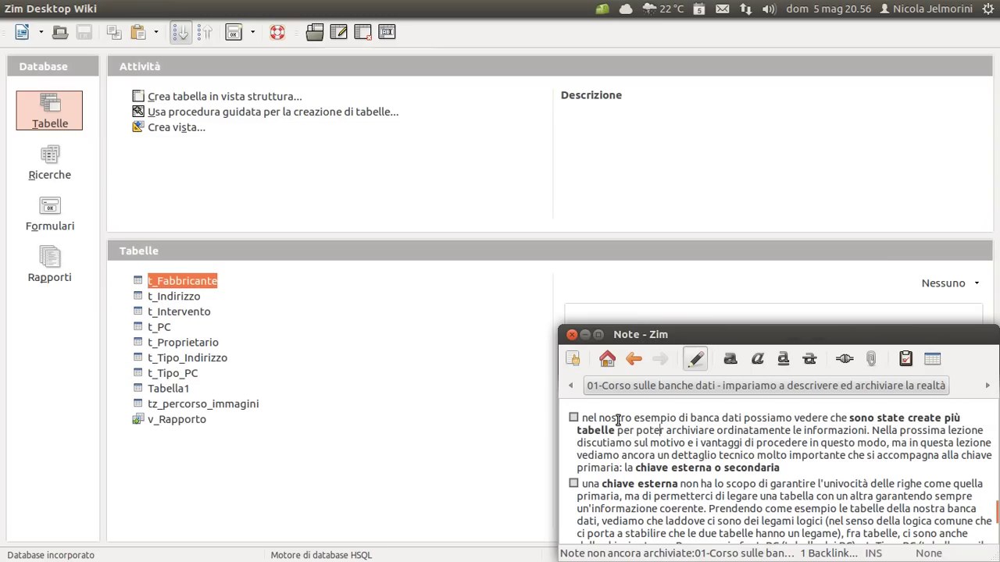
pyautogui.moveTo(799, 418); pyautogui.dragTo(805, 430)
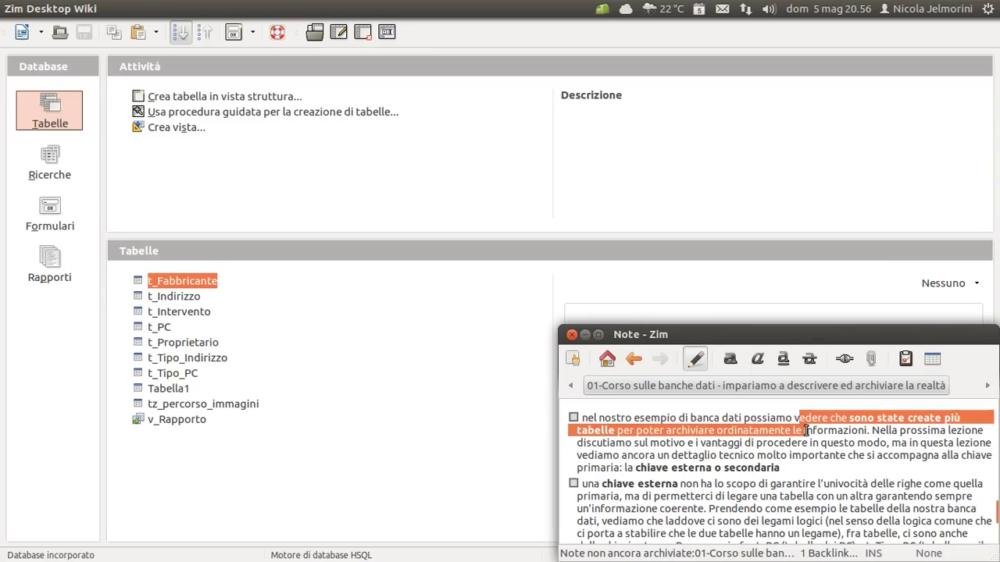
pyautogui.click(869, 431)
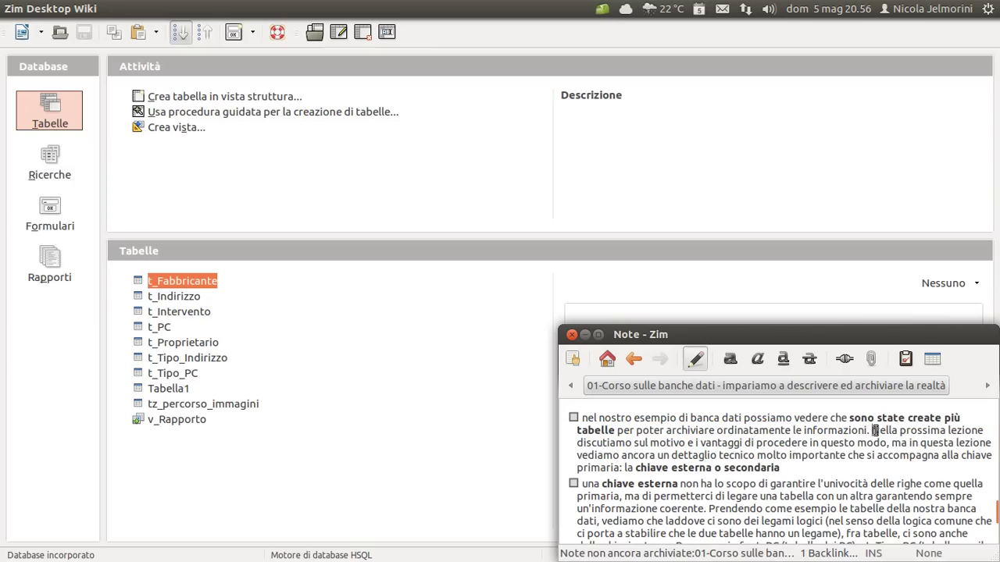
pyautogui.moveTo(872, 430); pyautogui.dragTo(875, 443)
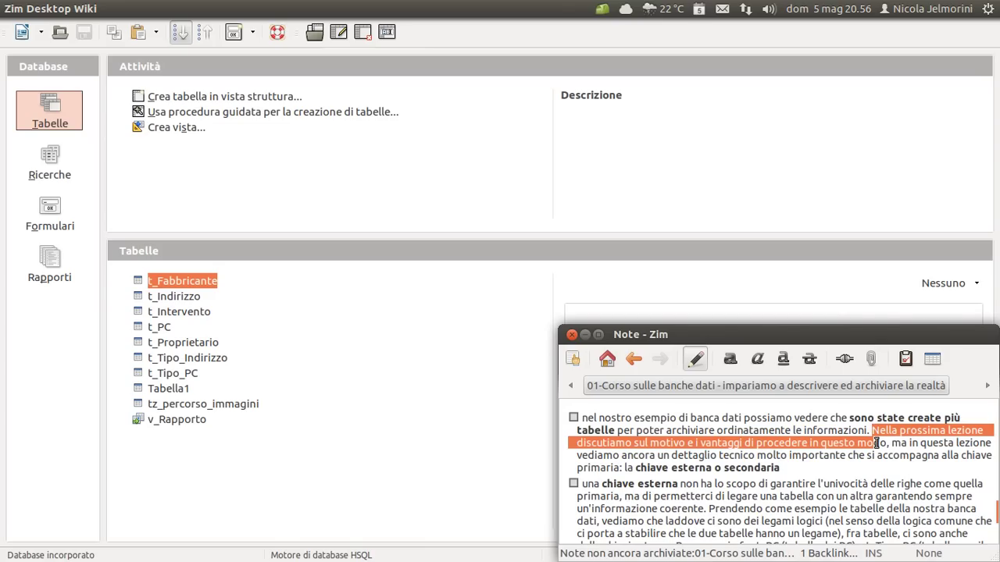
pyautogui.click(869, 431)
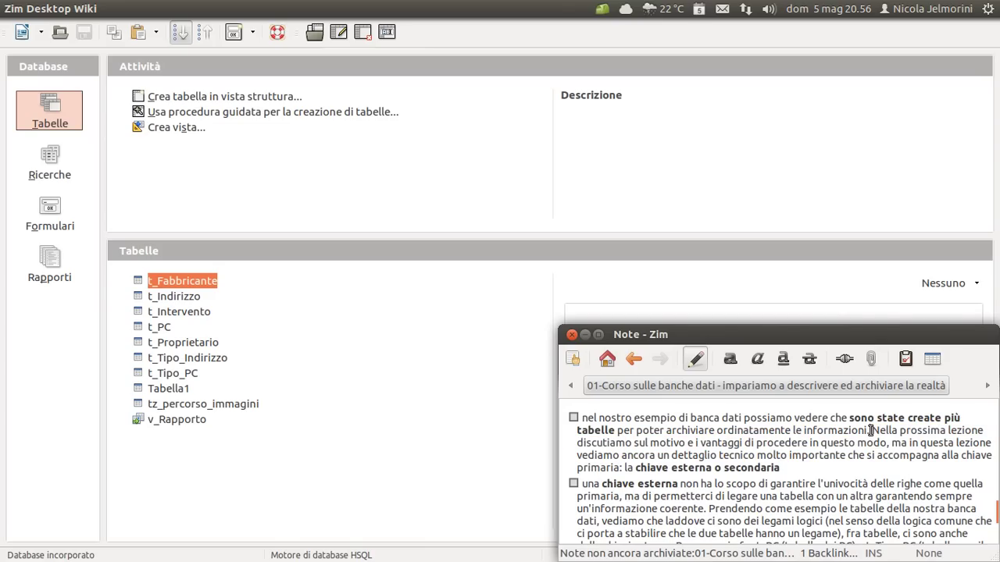
pyautogui.moveTo(870, 430); pyautogui.dragTo(872, 442)
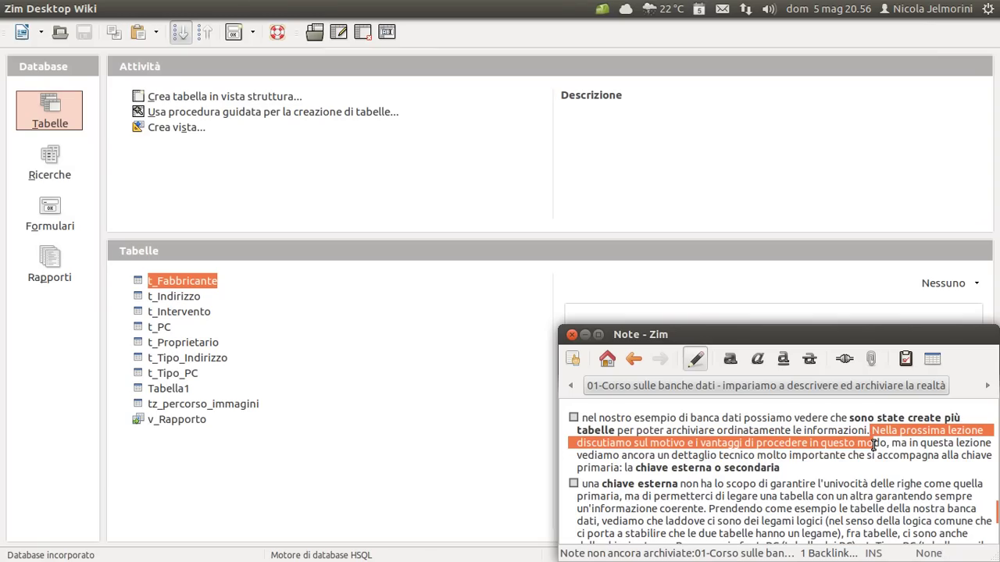
pyautogui.click(882, 441)
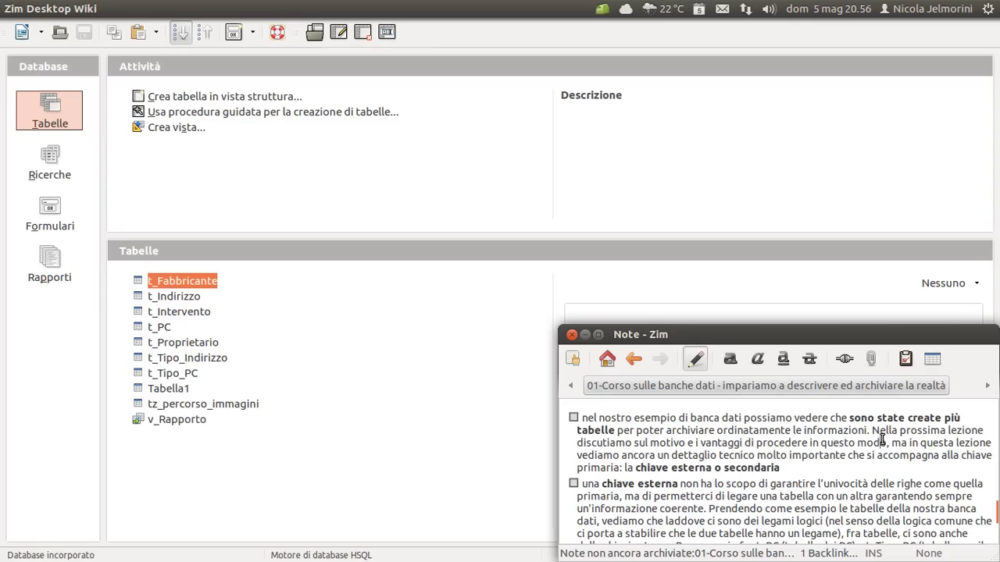
# Read the rest of the note item, which introduces the foreign or secondary key that accompanies the primary key
pyautogui.moveTo(892, 444); pyautogui.dragTo(861, 455)
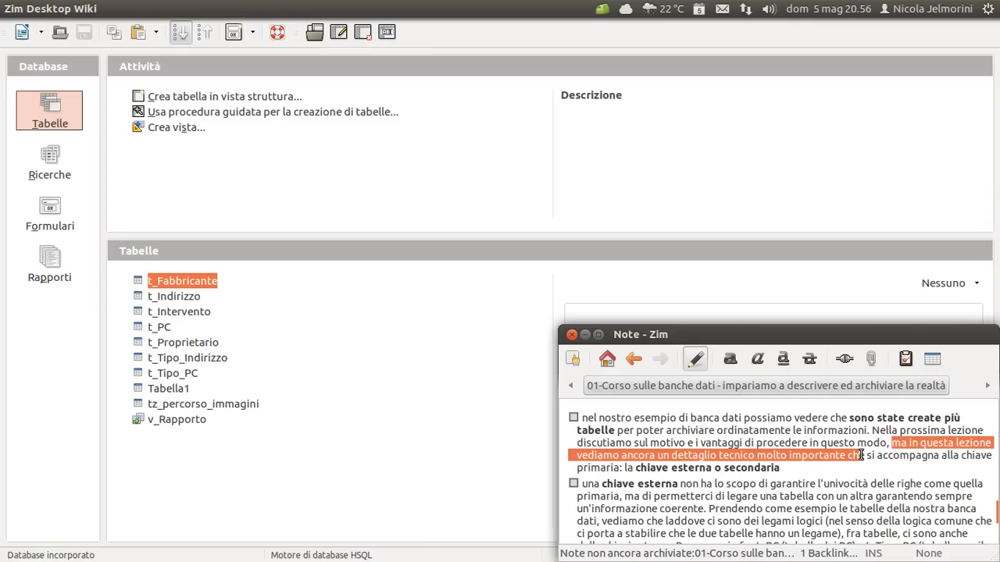
pyautogui.click(729, 467)
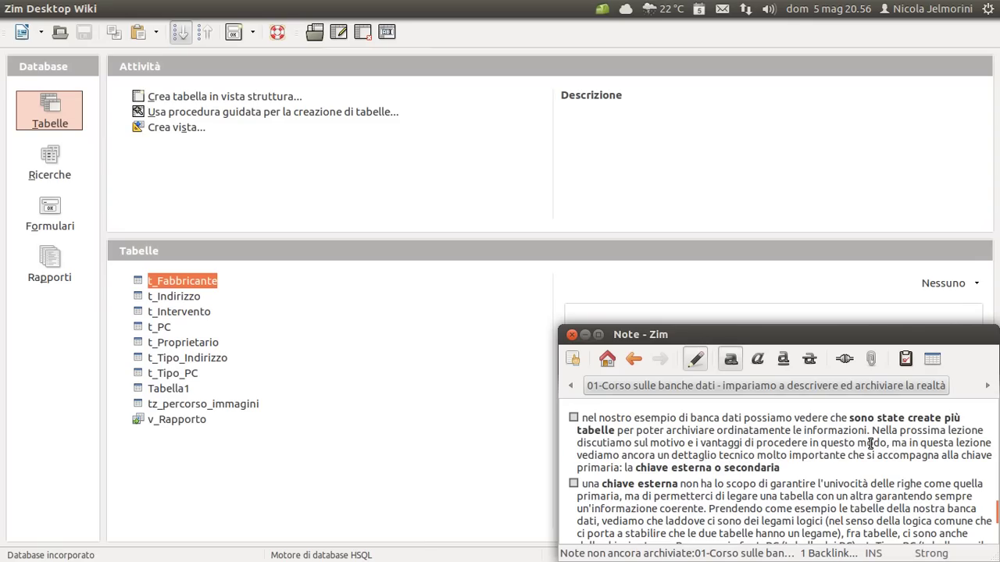
pyautogui.click(788, 469)
pyautogui.moveTo(788, 469); pyautogui.dragTo(563, 443)
pyautogui.scroll(-1, 687, 447)
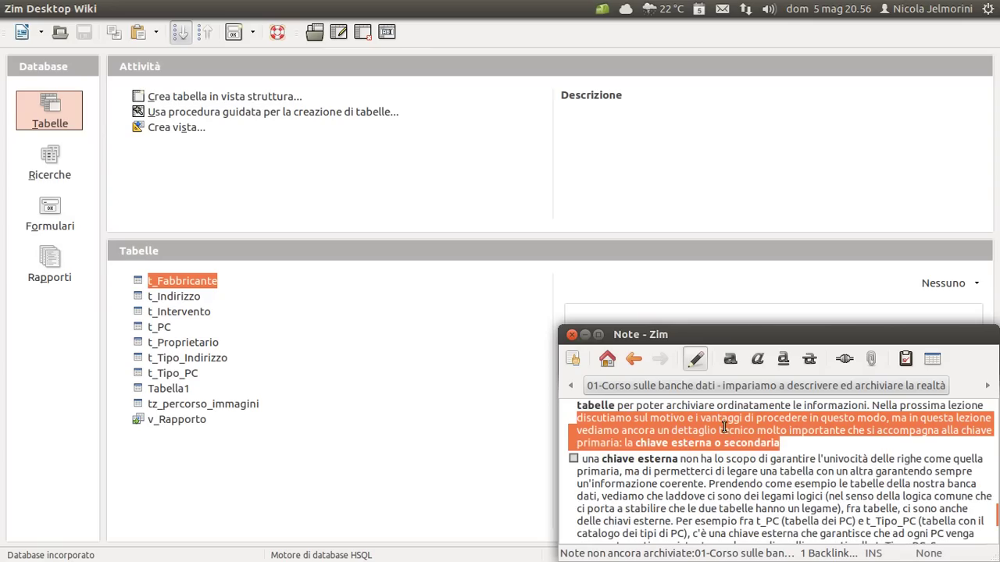
pyautogui.click(724, 427)
pyautogui.click(790, 443)
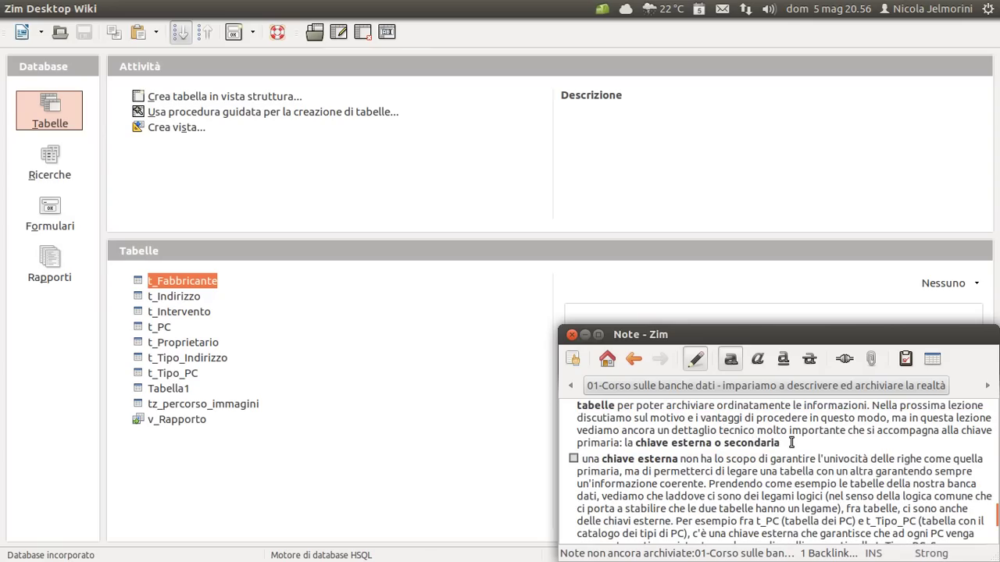
pyautogui.moveTo(790, 443); pyautogui.dragTo(569, 425)
pyautogui.click(792, 429)
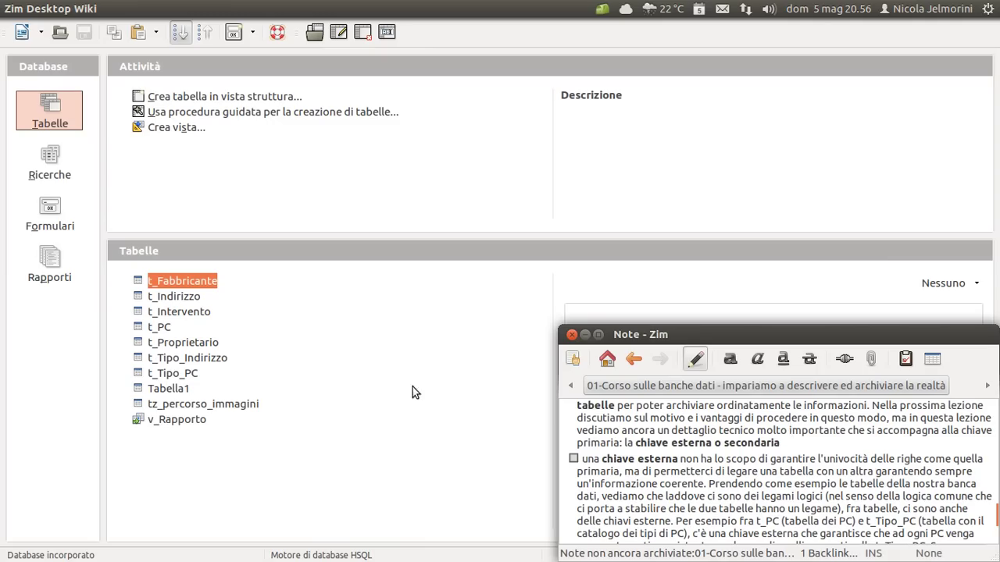
# Switch to LibreOffice Base, open Tabella1 in design view to check the primary key on campo1, and close it
pyautogui.click(138, 387)
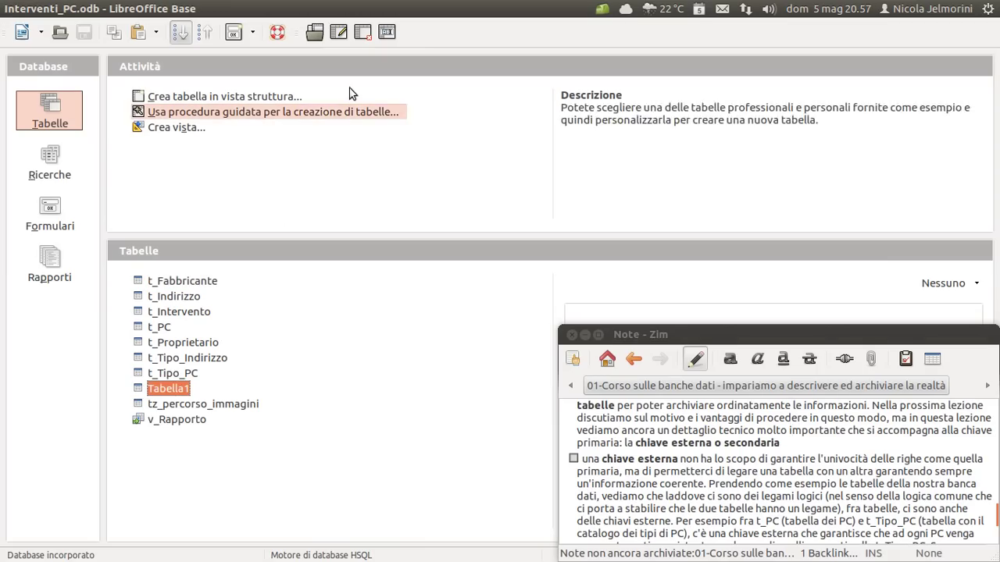
pyautogui.rightClick(185, 394)
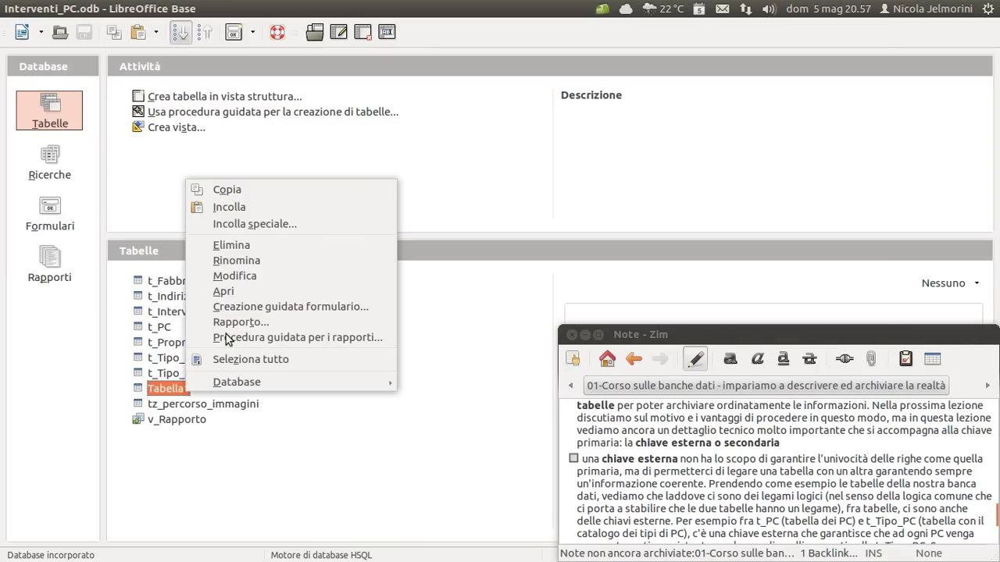
pyautogui.click(236, 277)
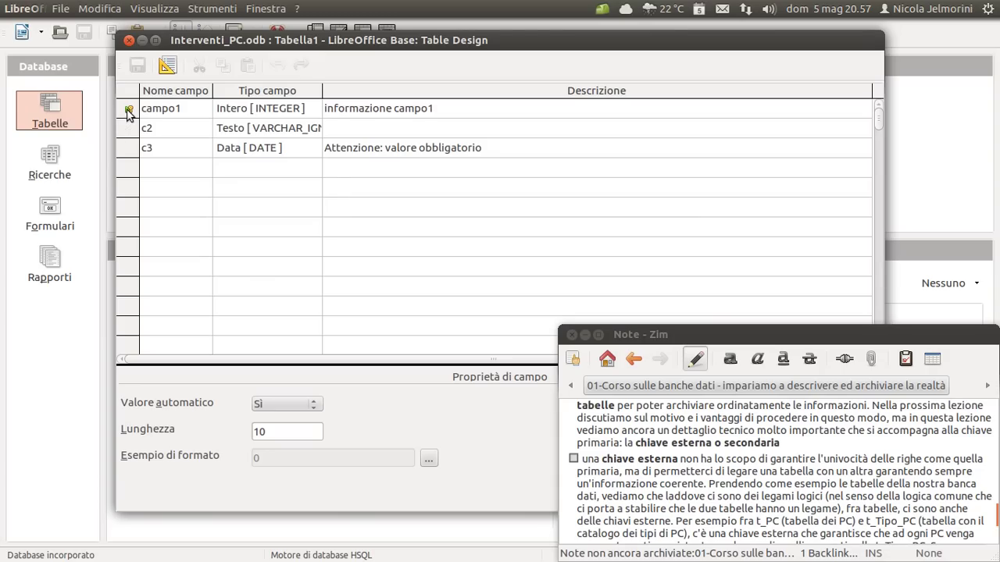
pyautogui.click(130, 112)
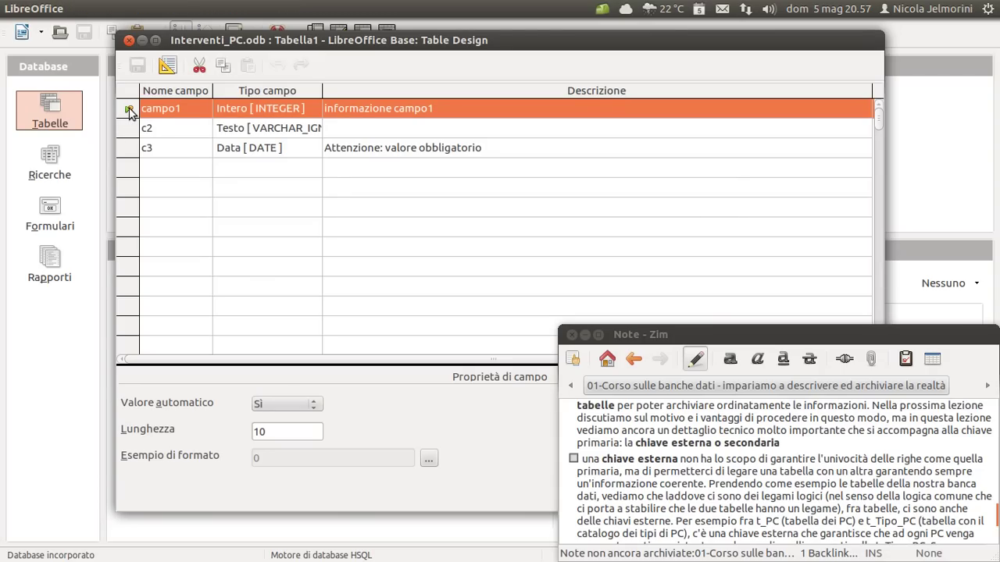
pyautogui.click(129, 40)
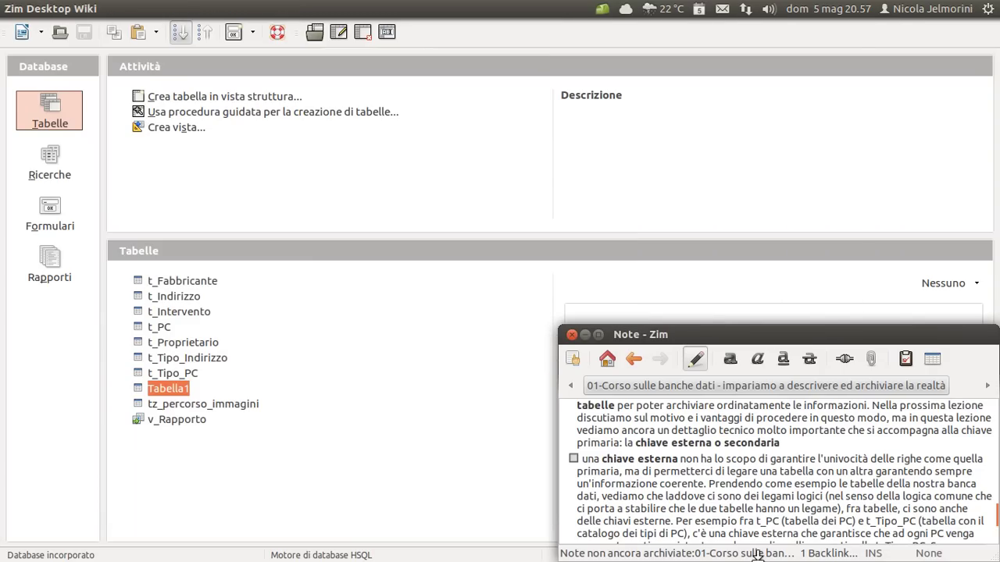
# Reread the Zim passage introducing the foreign key and tick off the item on the example database's multiple tables
pyautogui.click(785, 443)
pyautogui.hotkey('ctrl', 'b')
pyautogui.moveTo(781, 443); pyautogui.dragTo(577, 416)
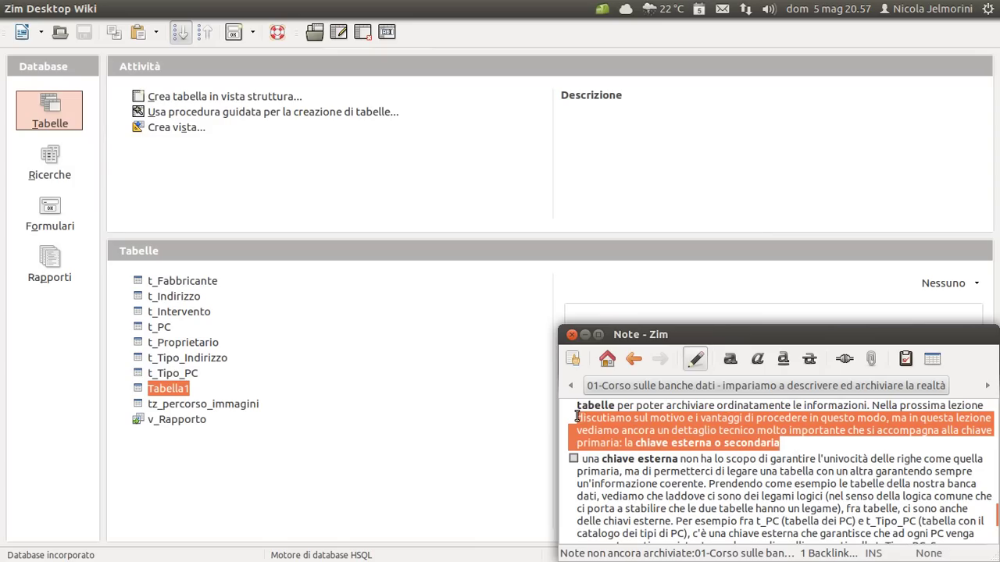
pyautogui.click(713, 434)
pyautogui.scroll(-1, 713, 434)
pyautogui.scroll(2, 689, 449)
pyautogui.click(573, 418)
pyautogui.scroll(-2, 574, 422)
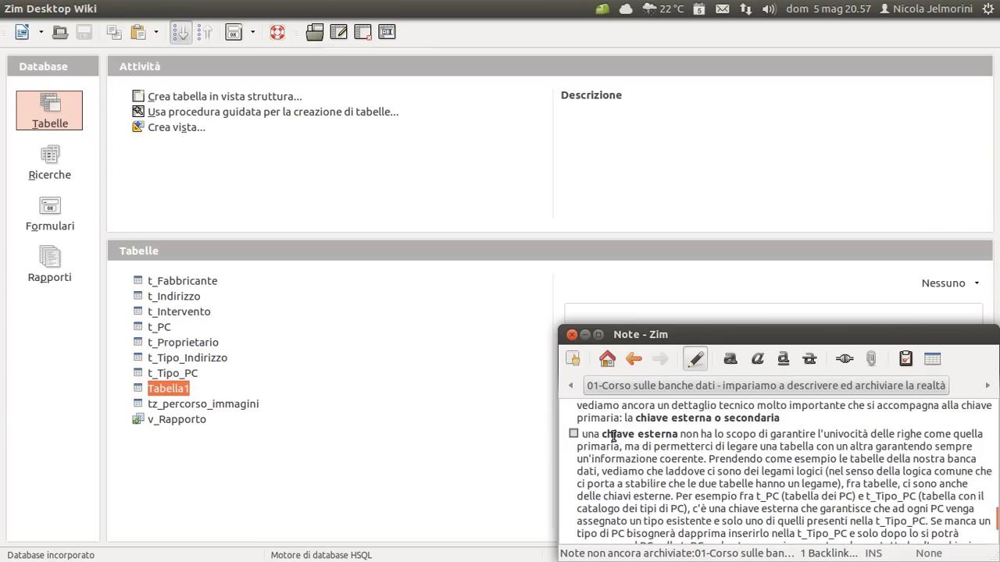
# Read the note on the purpose of a foreign key: linking one table to another with consistent information
pyautogui.scroll(1, 671, 418)
pyautogui.moveTo(581, 434); pyautogui.dragTo(699, 435)
pyautogui.moveTo(766, 432); pyautogui.dragTo(944, 434)
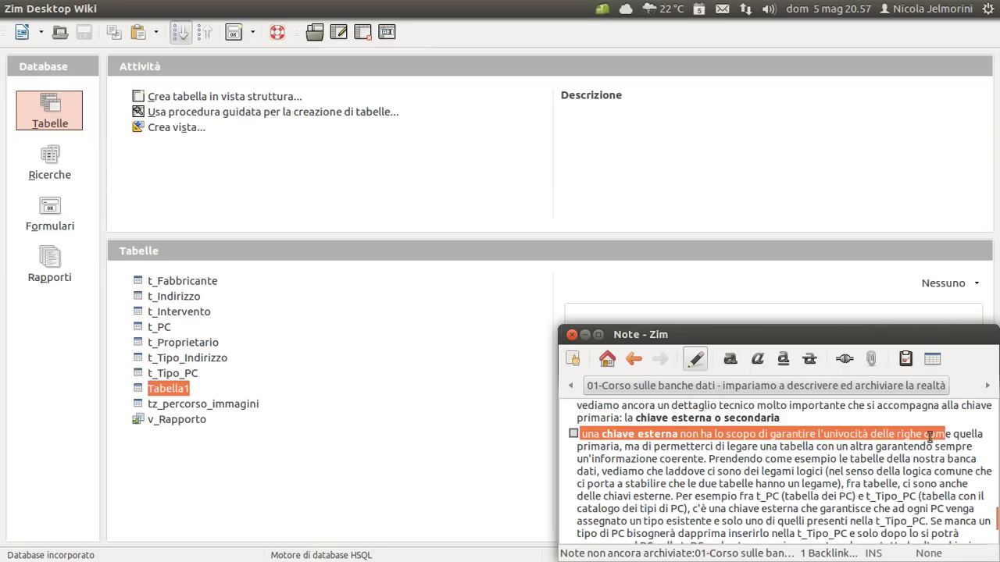
pyautogui.click(643, 447)
pyautogui.moveTo(619, 446); pyautogui.dragTo(705, 465)
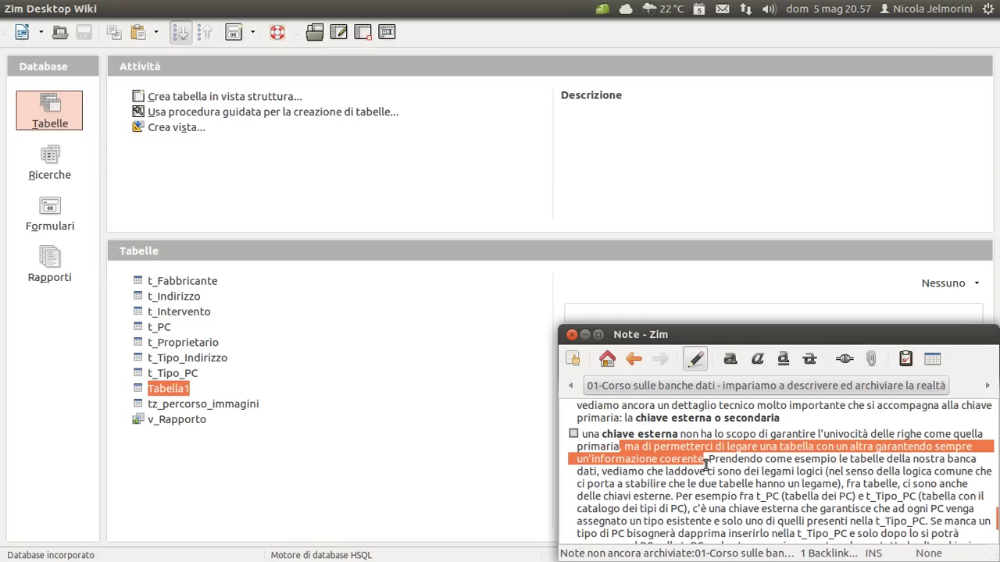
pyautogui.scroll(-1, 705, 465)
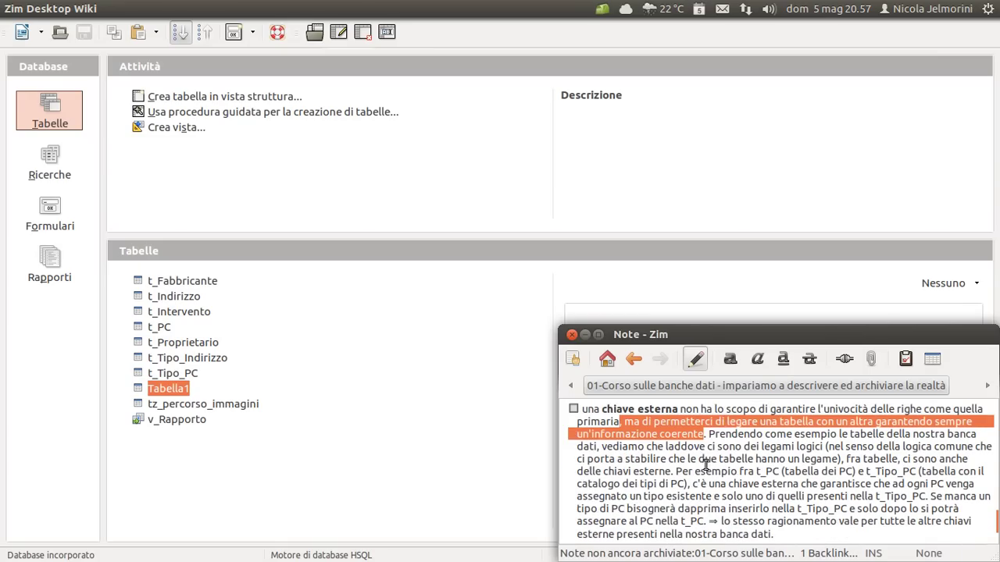
pyautogui.click(708, 434)
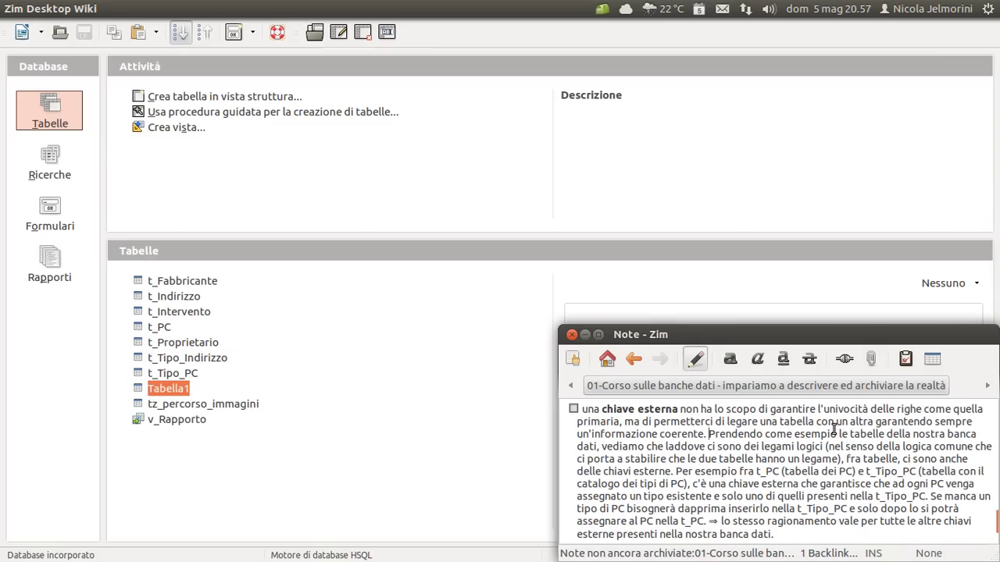
pyautogui.moveTo(842, 422); pyautogui.dragTo(708, 435)
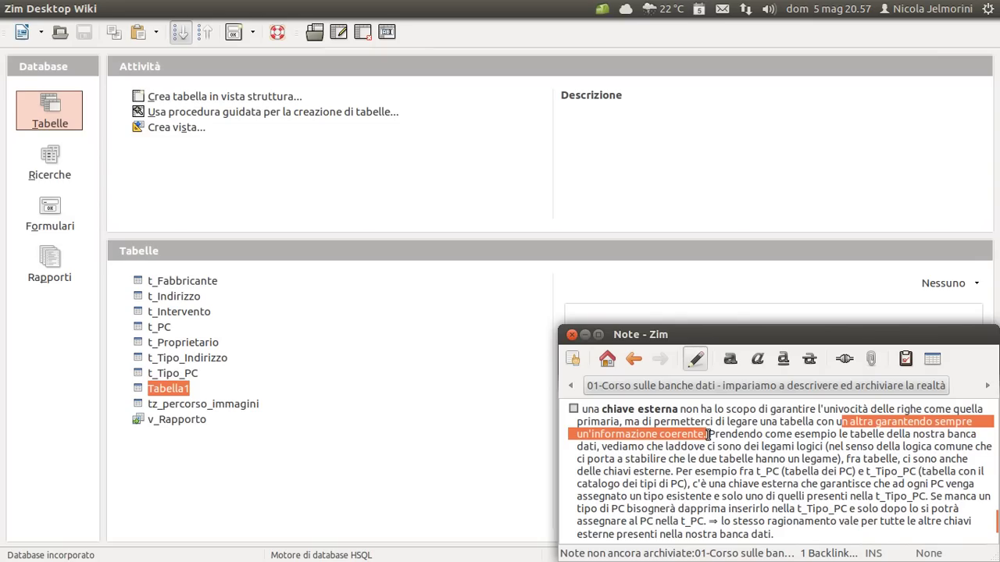
pyautogui.click(707, 435)
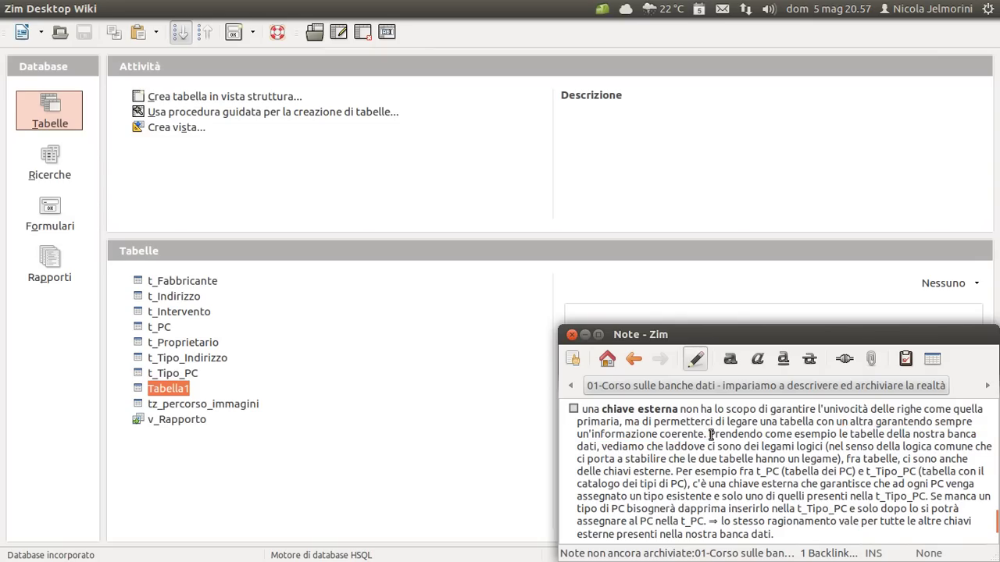
# Read the note on logical links between tables, focusing on the foreign key example between t_PC and t_Tipo_PC
pyautogui.moveTo(707, 435); pyautogui.dragTo(831, 457)
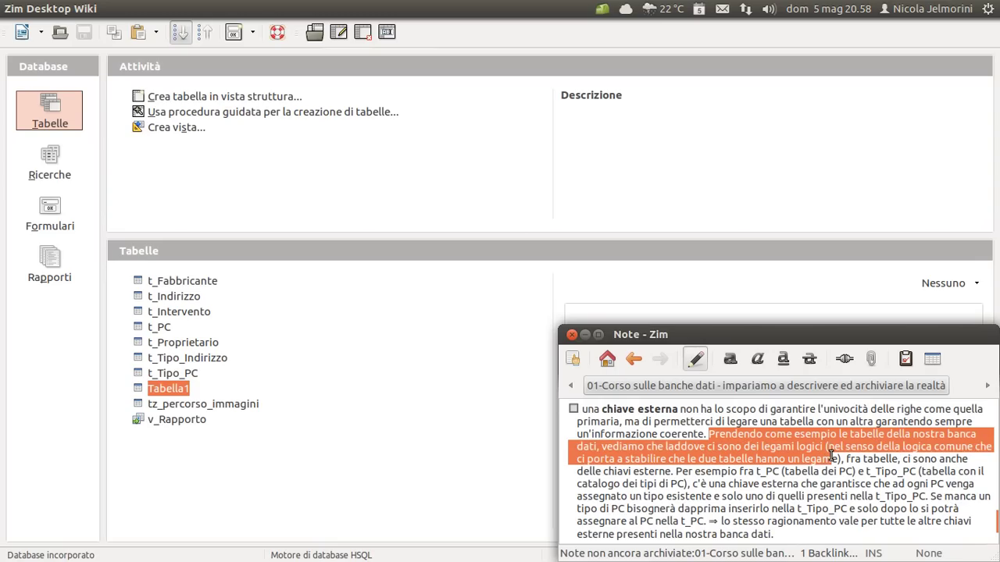
pyautogui.doubleClick(743, 472)
pyautogui.hotkey('shift', 'Right')
pyautogui.hotkey('shift', 'Right')
pyautogui.hotkey('shift', 'Right')
pyautogui.hotkey('shift', 'Right')
pyautogui.hotkey('shift', 'Right')
pyautogui.hotkey('shift', 'Right')
pyautogui.hotkey('shift', 'Right')
pyautogui.hotkey('shift', 'Right')
pyautogui.hotkey('shift', 'Right')
pyautogui.hotkey('shift', 'Right')
pyautogui.hotkey('shift', 'Right')
pyautogui.hotkey('shift', 'Right')
pyautogui.hotkey('shift', 'Right')
pyautogui.hotkey('shift', 'Right')
pyautogui.hotkey('shift', 'Right')
pyautogui.hotkey('shift', 'Right')
pyautogui.hotkey('shift', 'Right')
pyautogui.hotkey('shift', 'Right')
pyautogui.hotkey('shift', 'Right')
pyautogui.hotkey('shift', 'Right')
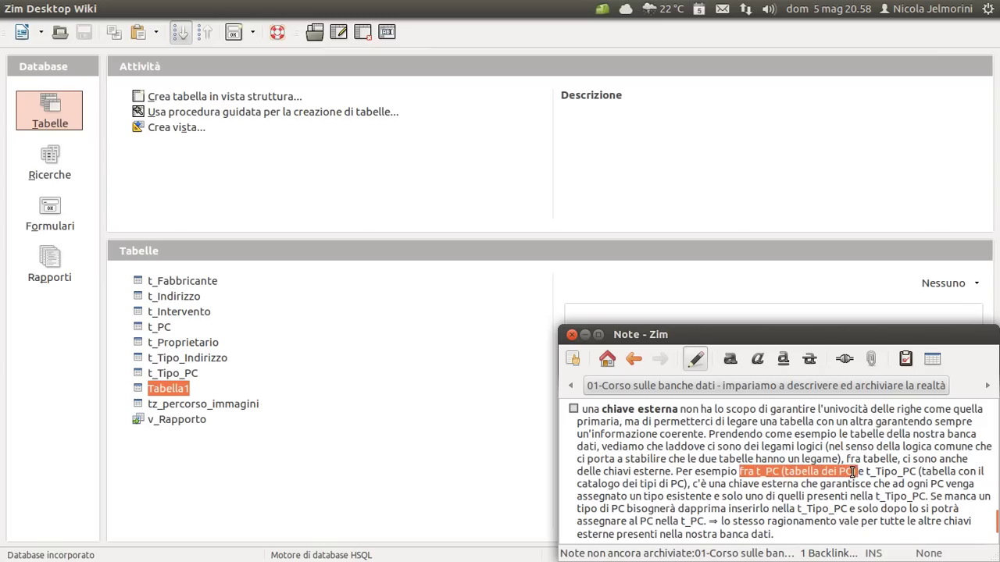
pyautogui.click(743, 472)
pyautogui.moveTo(731, 472); pyautogui.dragTo(855, 472)
pyautogui.moveTo(865, 472); pyautogui.dragTo(690, 484)
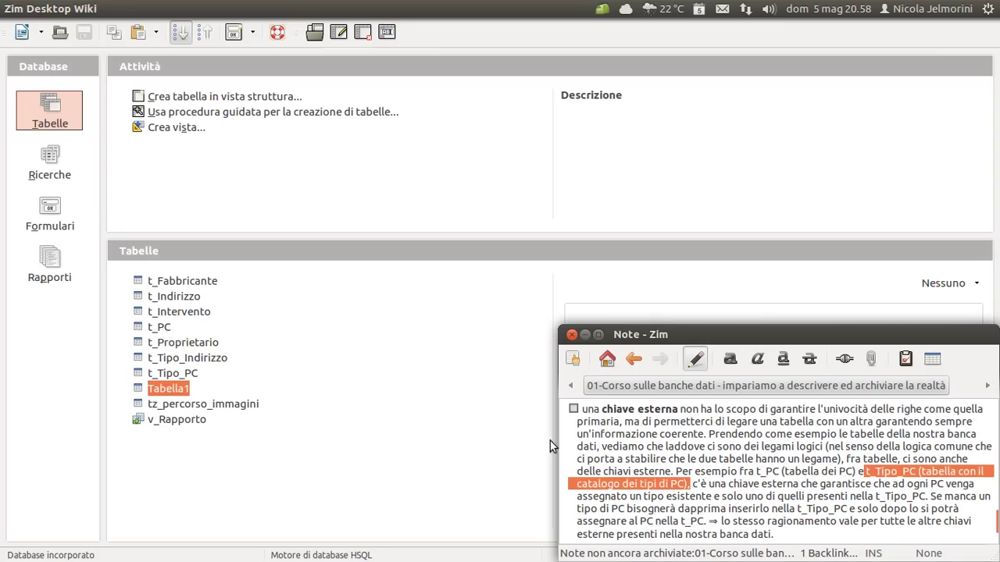
# Switch to LibreOffice Base and open the t_Tipo_PC table to examine its PC type records
pyautogui.click(188, 378)
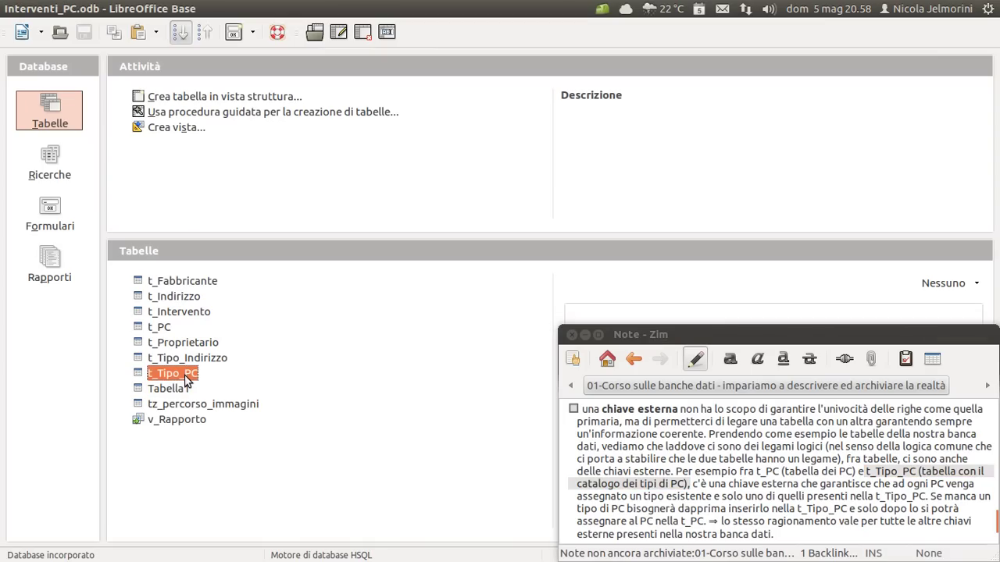
pyautogui.click(314, 34)
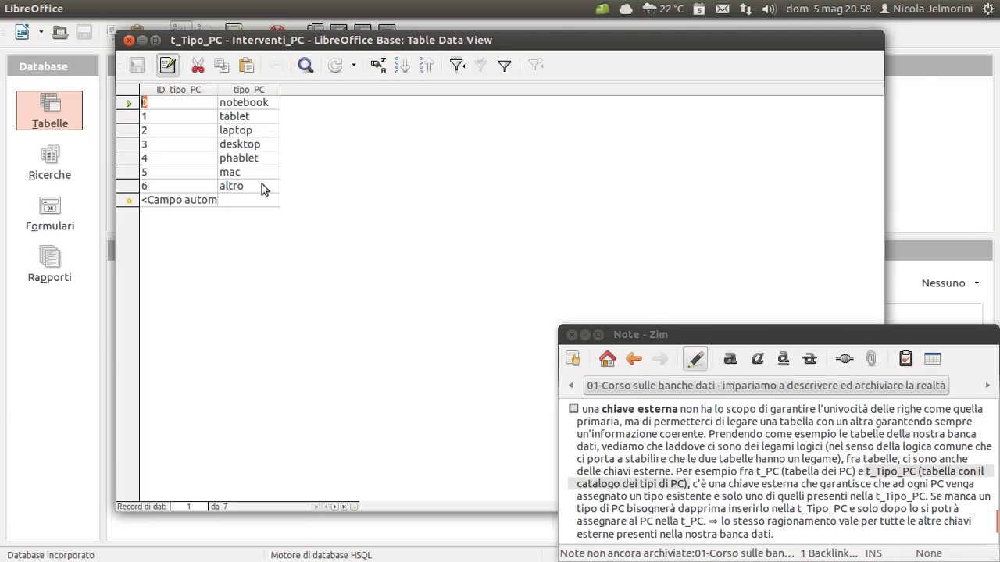
# Close the t_Tipo_PC records, open t_PC in design view and widen the field name column
pyautogui.click(130, 41)
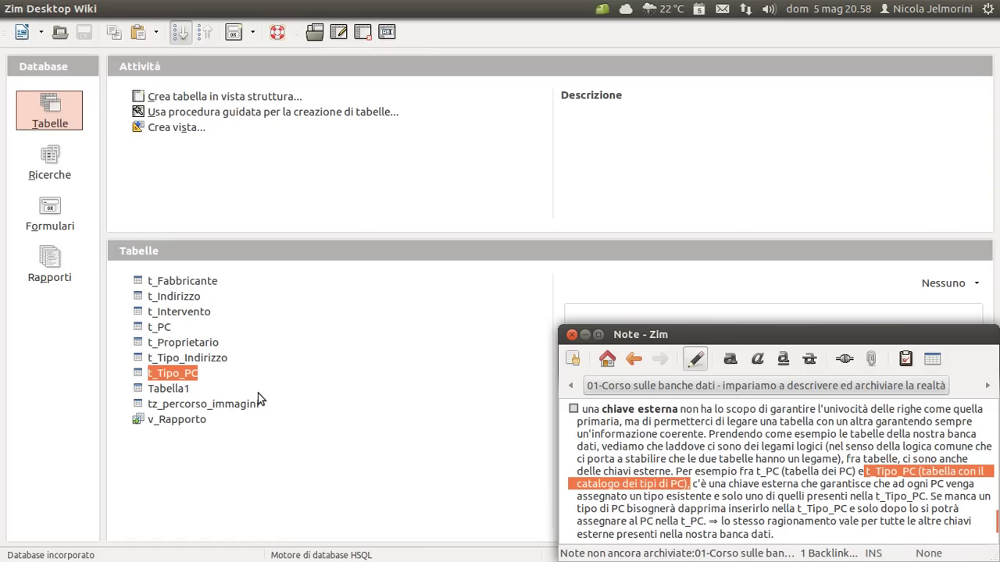
pyautogui.click(160, 328)
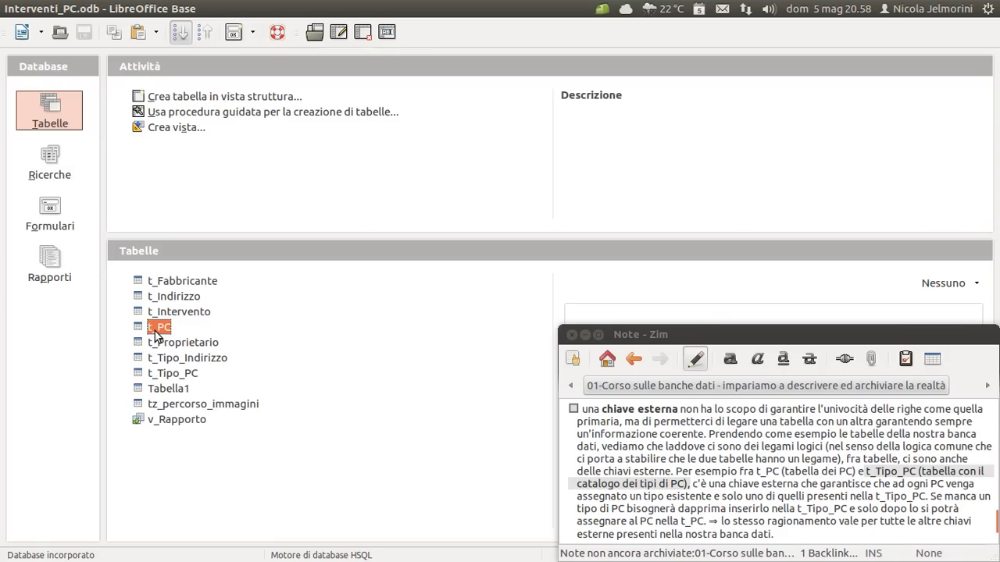
pyautogui.click(340, 30)
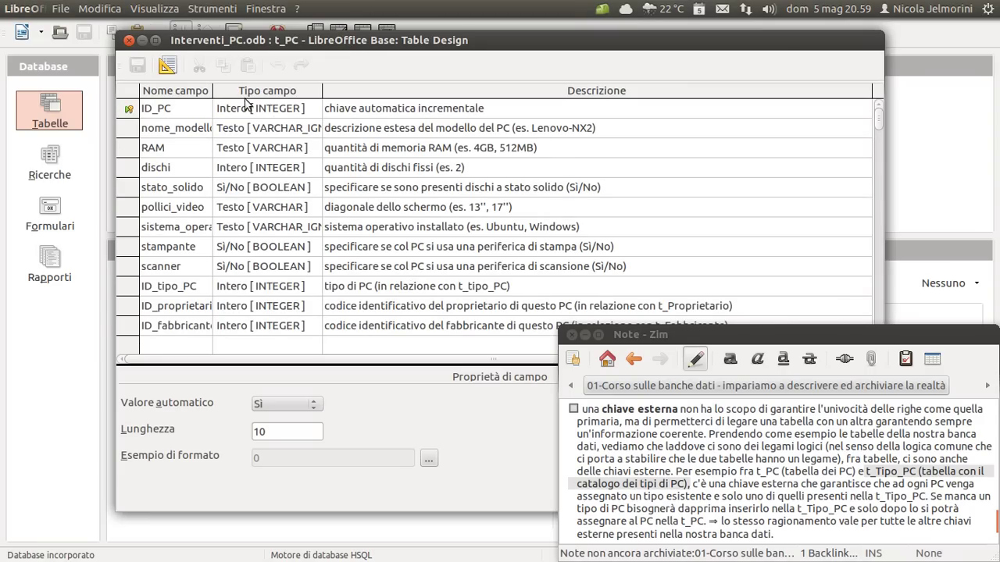
pyautogui.moveTo(213, 91); pyautogui.dragTo(260, 93)
# Highlight the note on assigning each PC an existing type, select ID_tipo_PC in the t_PC design and move that window aside
pyautogui.click(688, 483)
pyautogui.moveTo(687, 483); pyautogui.dragTo(707, 492)
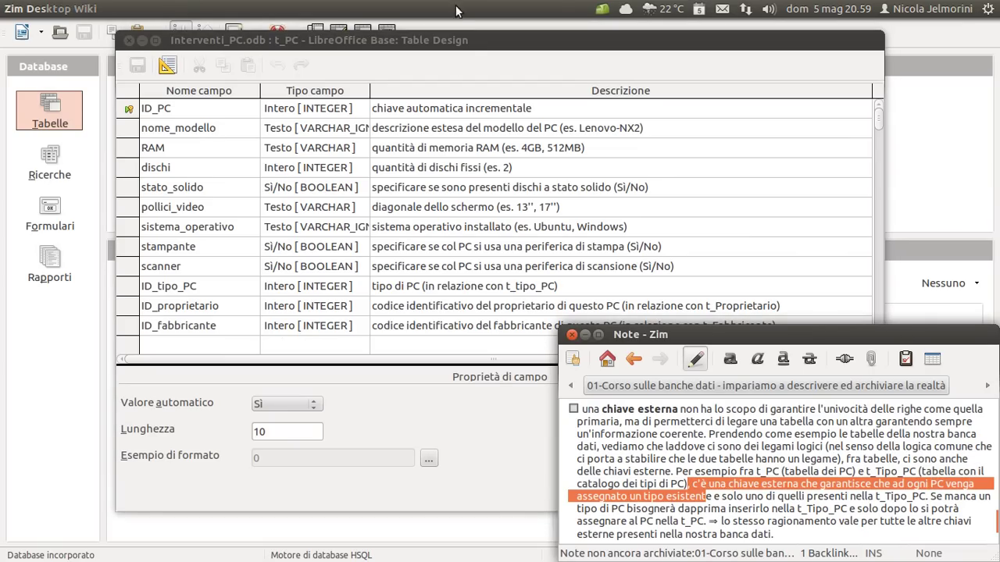
pyautogui.moveTo(456, 40); pyautogui.dragTo(412, 40)
pyautogui.click(119, 293)
pyautogui.moveTo(351, 40); pyautogui.dragTo(713, 49)
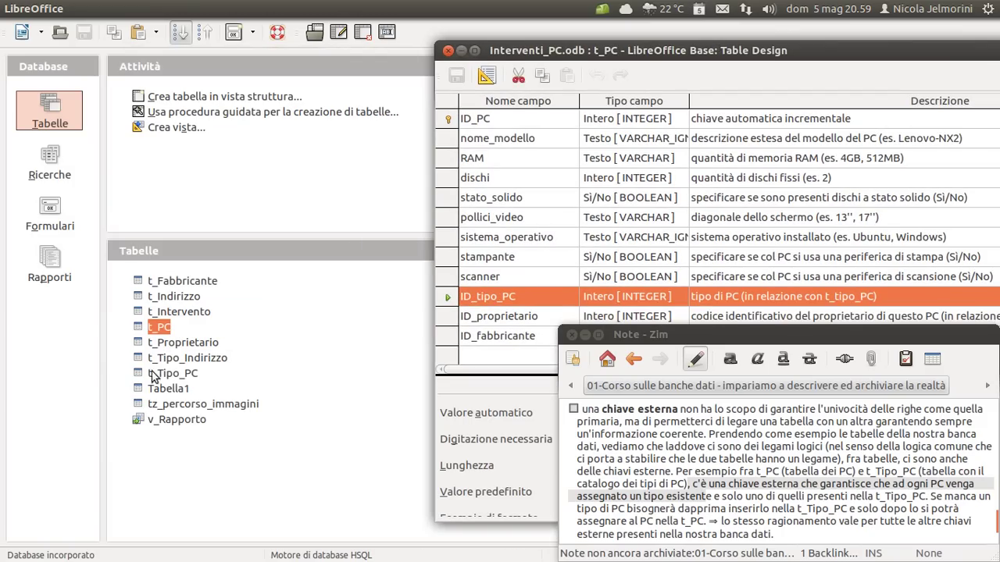
# Open t_Tipo_PC in design view and shrink its window to sit beside the t_PC design
pyautogui.click(160, 374)
pyautogui.click(339, 34)
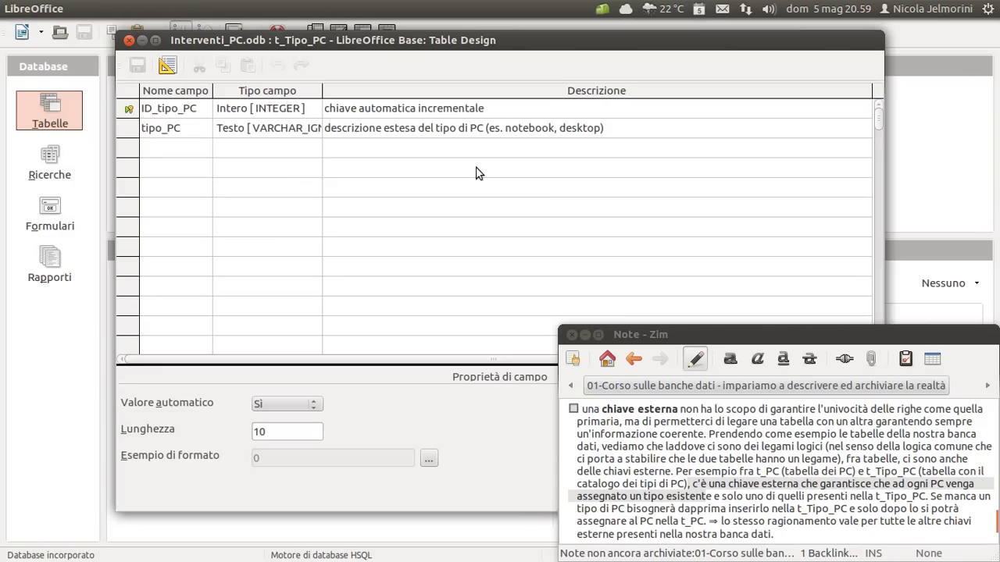
pyautogui.moveTo(486, 36); pyautogui.dragTo(382, 29)
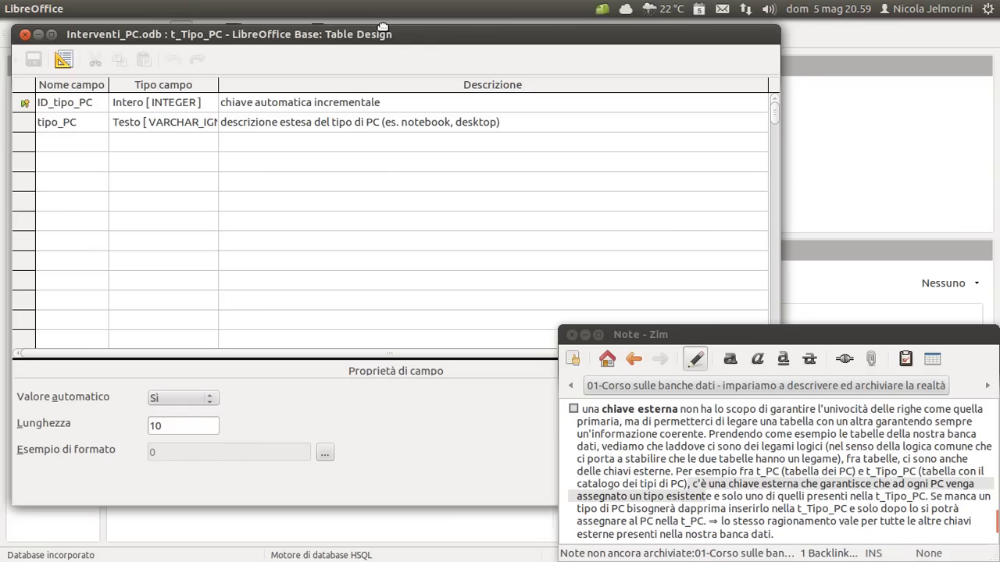
pyautogui.doubleClick(730, 334)
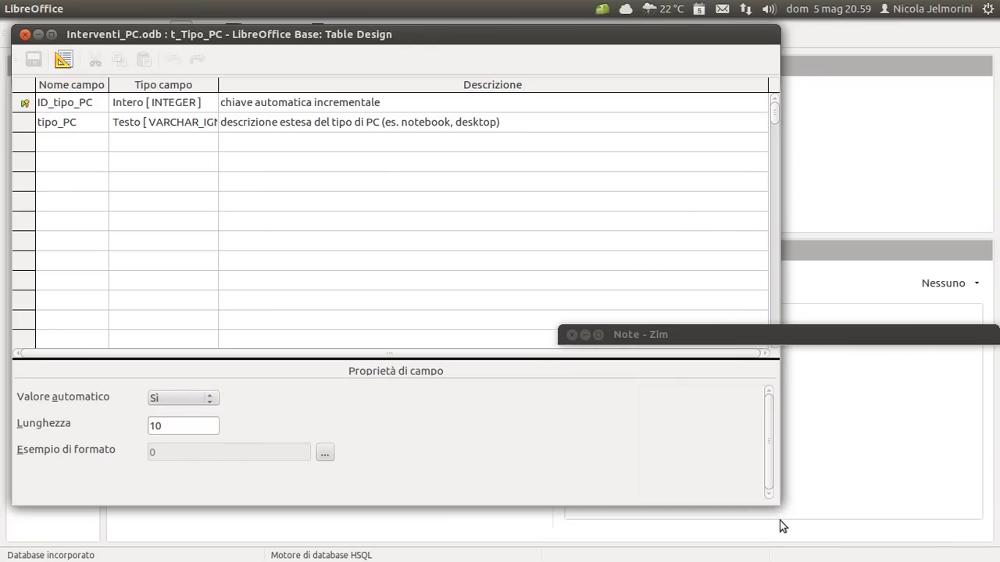
pyautogui.moveTo(774, 502); pyautogui.dragTo(492, 399)
pyautogui.doubleClick(782, 331)
pyautogui.hotkey('alt', 'Tab')
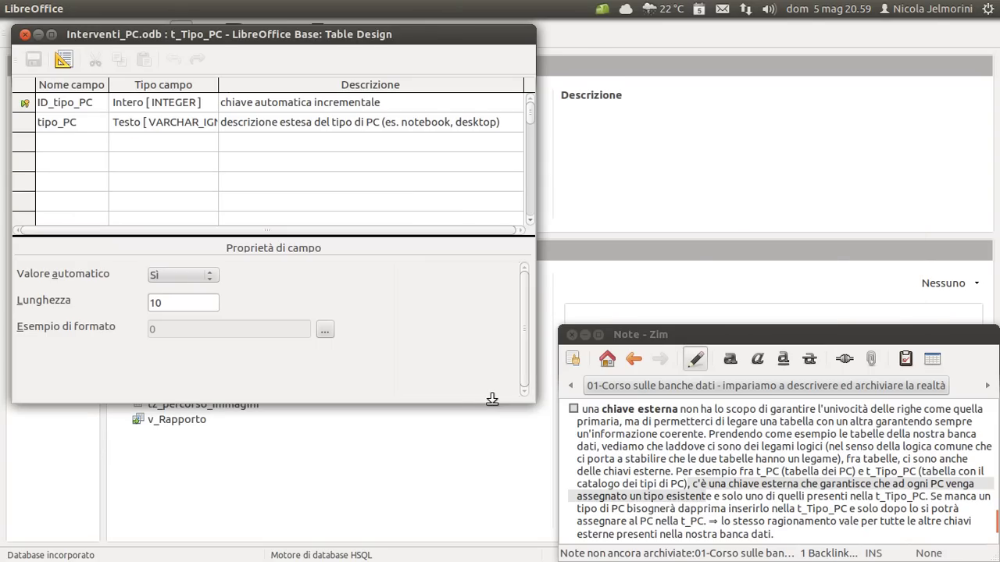
pyautogui.hotkey('alt', '`')
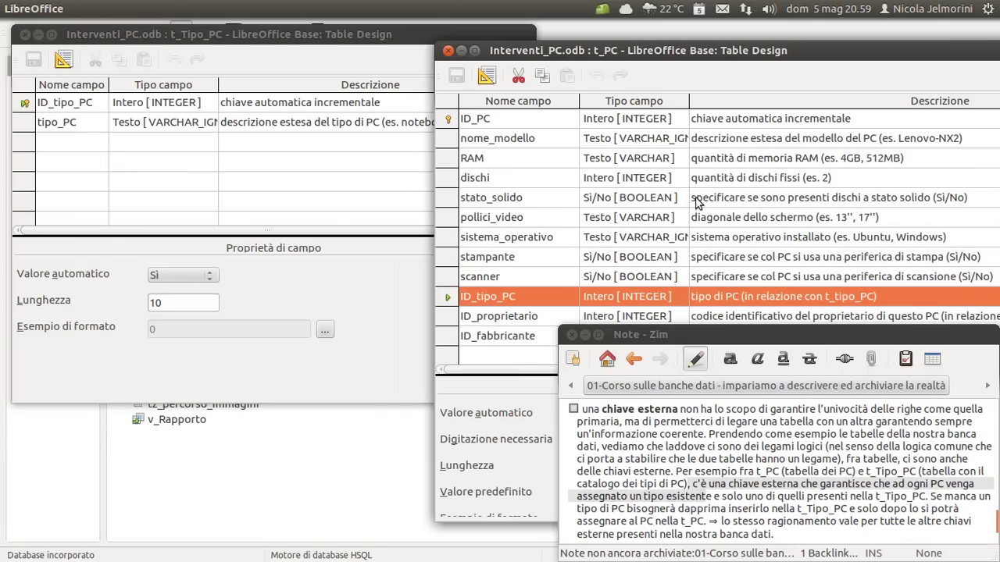
pyautogui.moveTo(699, 61); pyautogui.dragTo(699, 44)
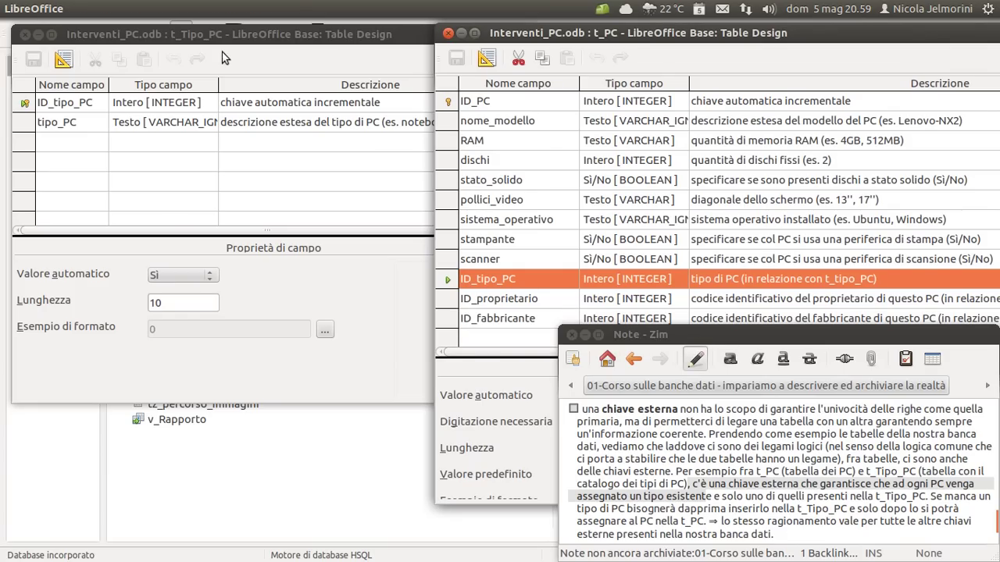
pyautogui.moveTo(281, 36); pyautogui.dragTo(275, 37)
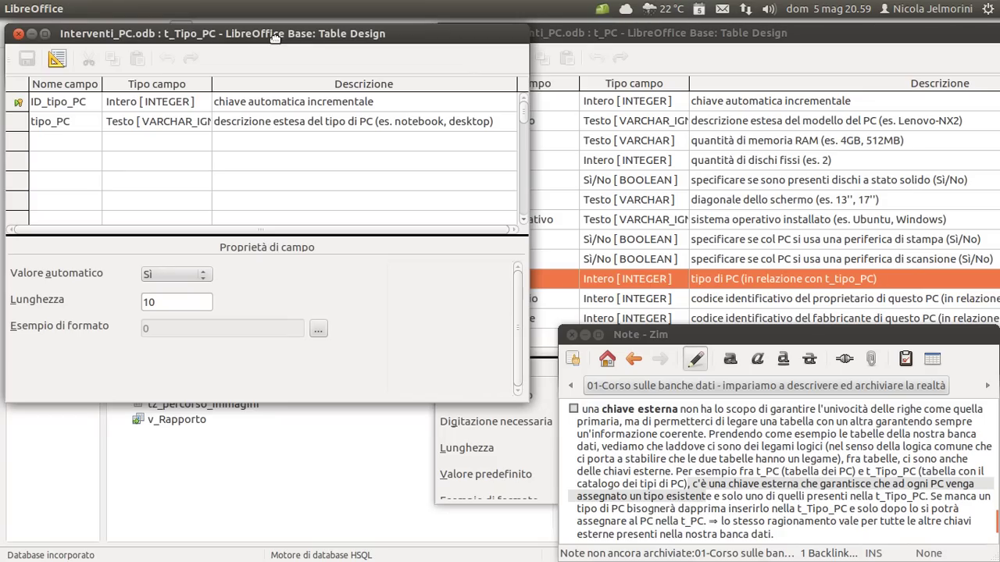
pyautogui.click(602, 35)
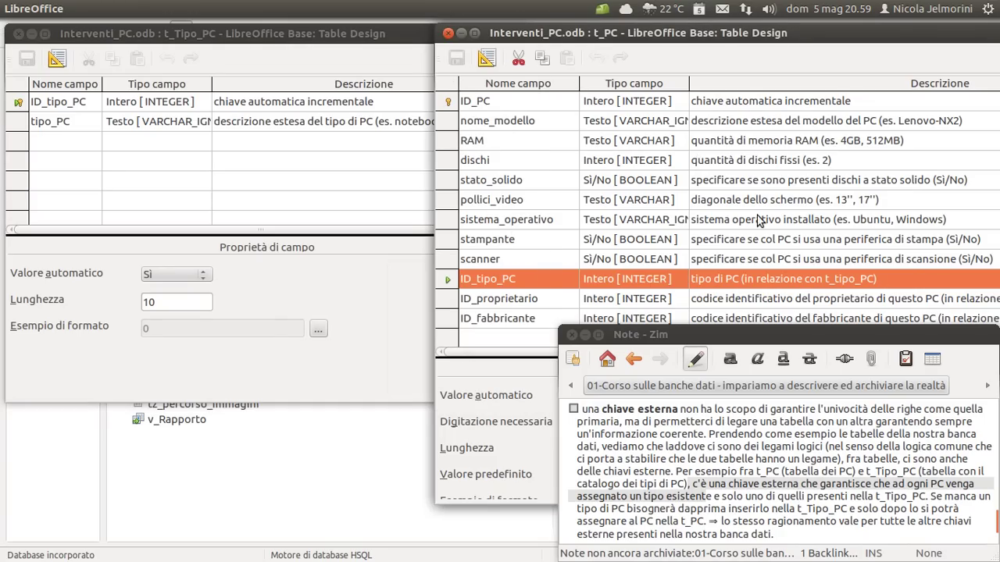
# Reread the foreign key note and select both primary key fields: ID_tipo_PC in t_Tipo_PC and ID_PC in t_PC
pyautogui.click(737, 508)
pyautogui.scroll(-1, 713, 442)
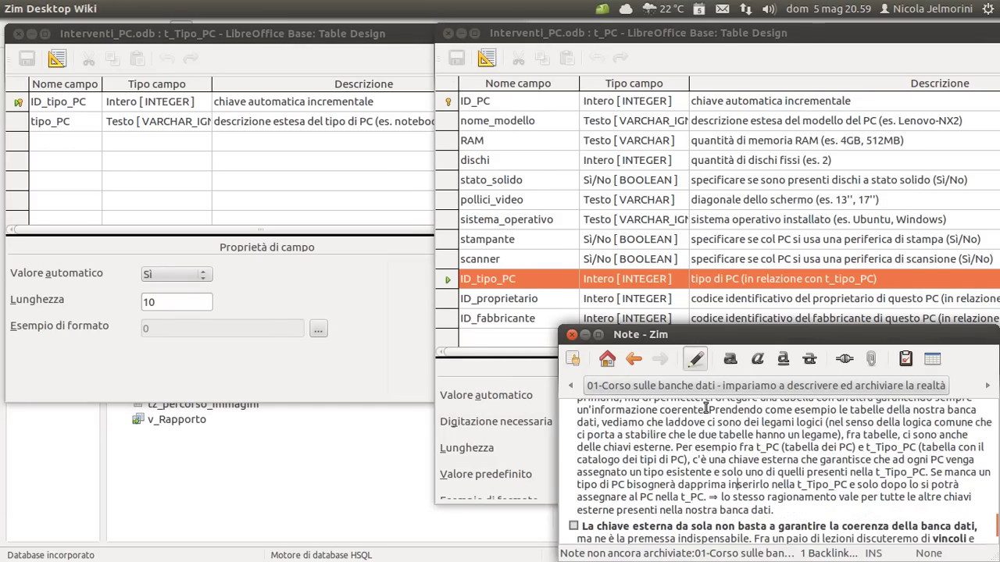
pyautogui.scroll(1, 713, 442)
pyautogui.click(539, 35)
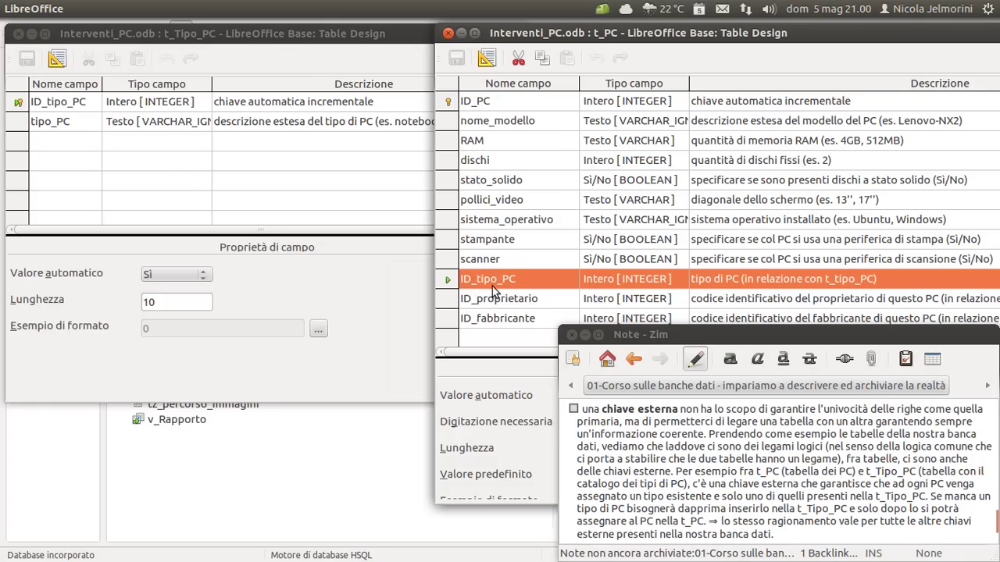
pyautogui.click(156, 35)
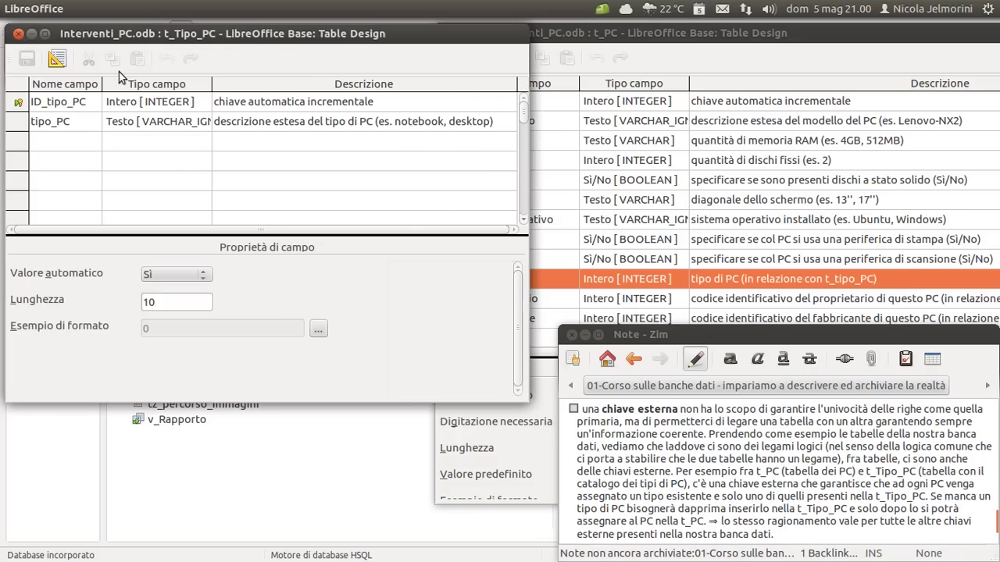
pyautogui.click(19, 103)
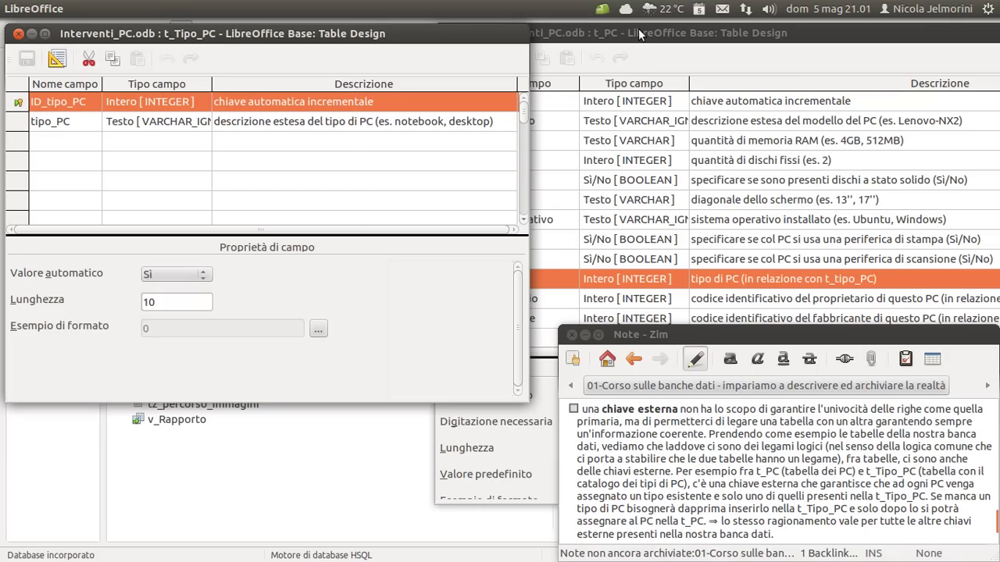
pyautogui.click(638, 33)
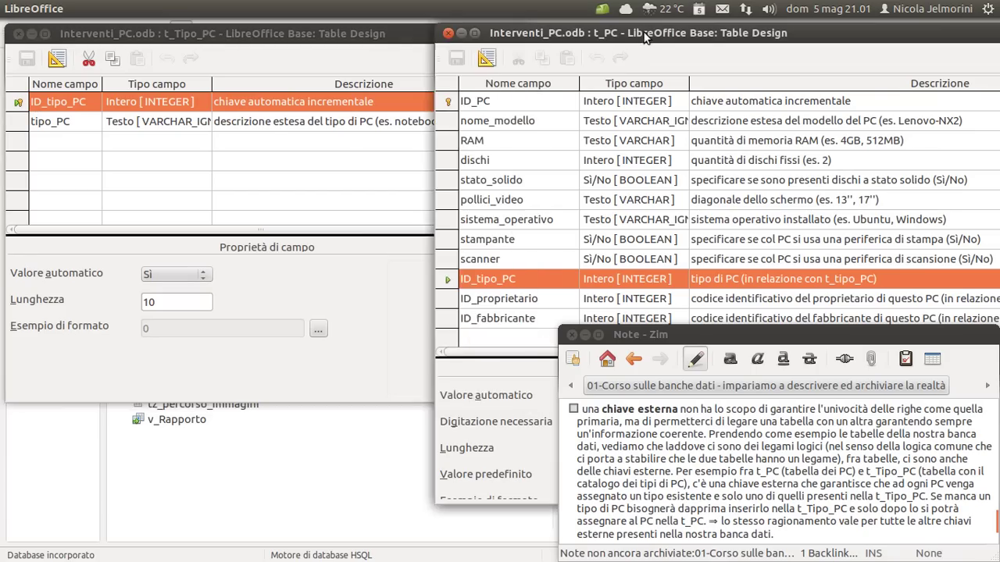
pyautogui.click(451, 105)
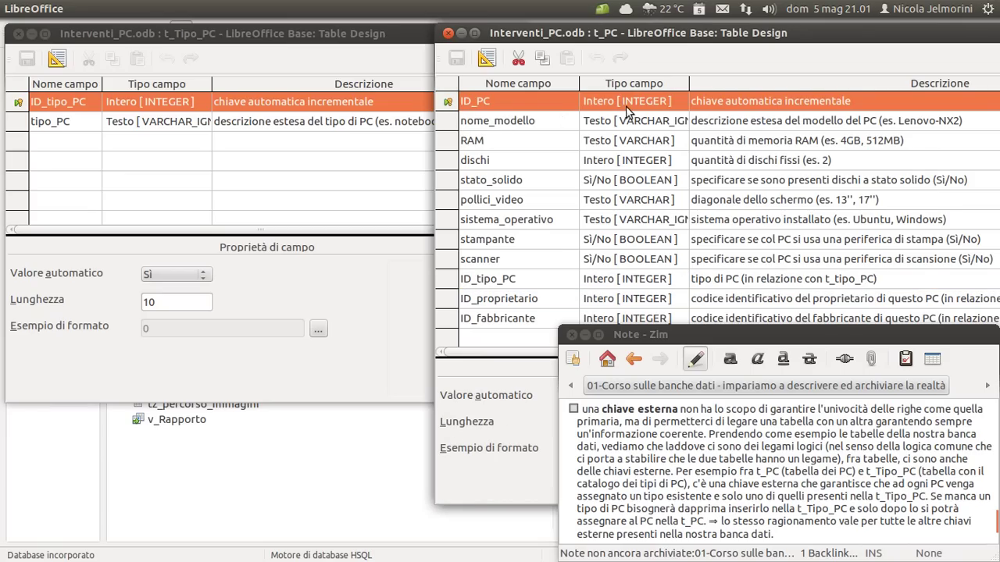
# Select the ID_tipo_PC field in t_PC and reposition the design window to compare it with the t_Tipo_PC key
pyautogui.moveTo(621, 41); pyautogui.dragTo(414, 54)
pyautogui.moveTo(342, 50); pyautogui.dragTo(622, 32)
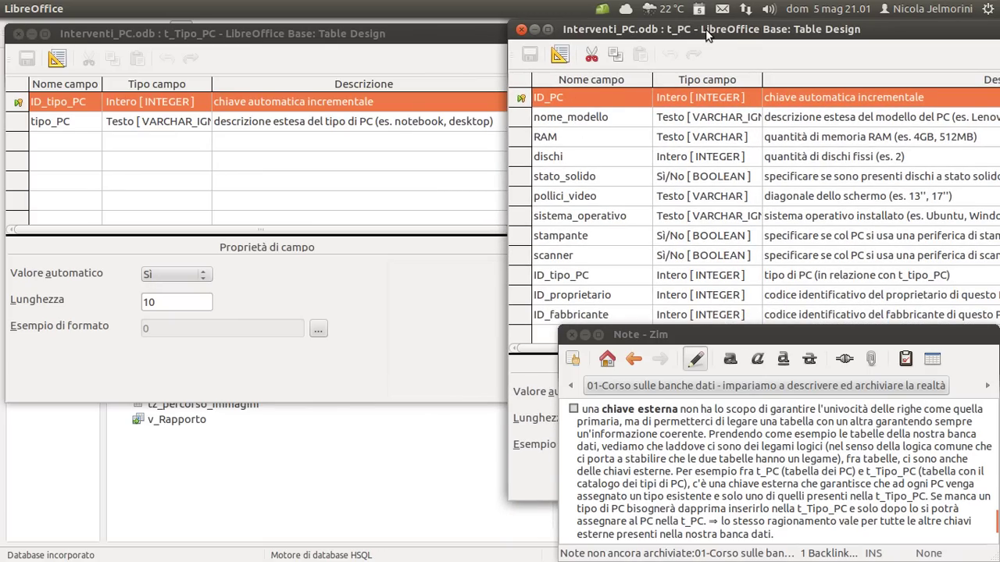
pyautogui.click(521, 278)
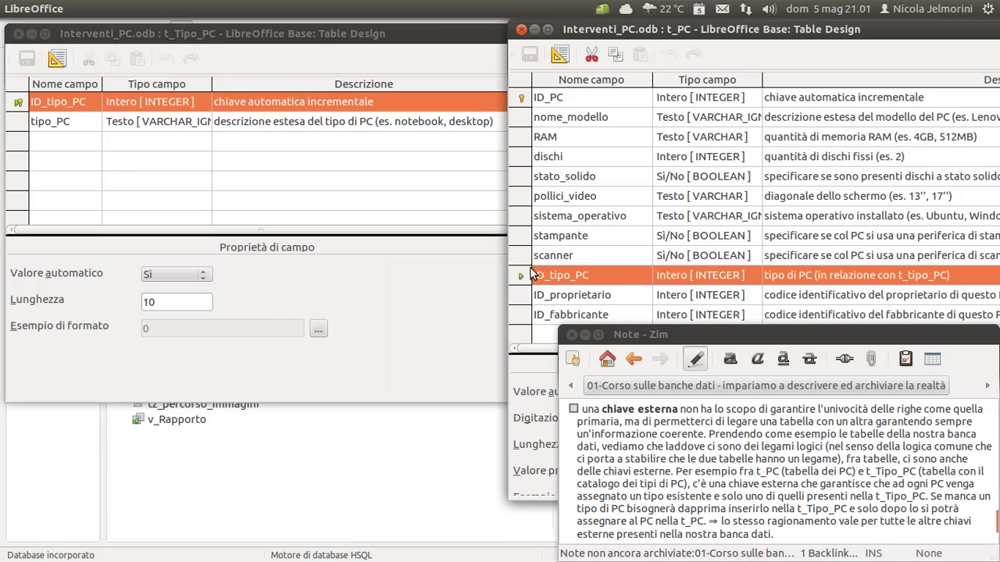
pyautogui.moveTo(637, 28); pyautogui.dragTo(681, 45)
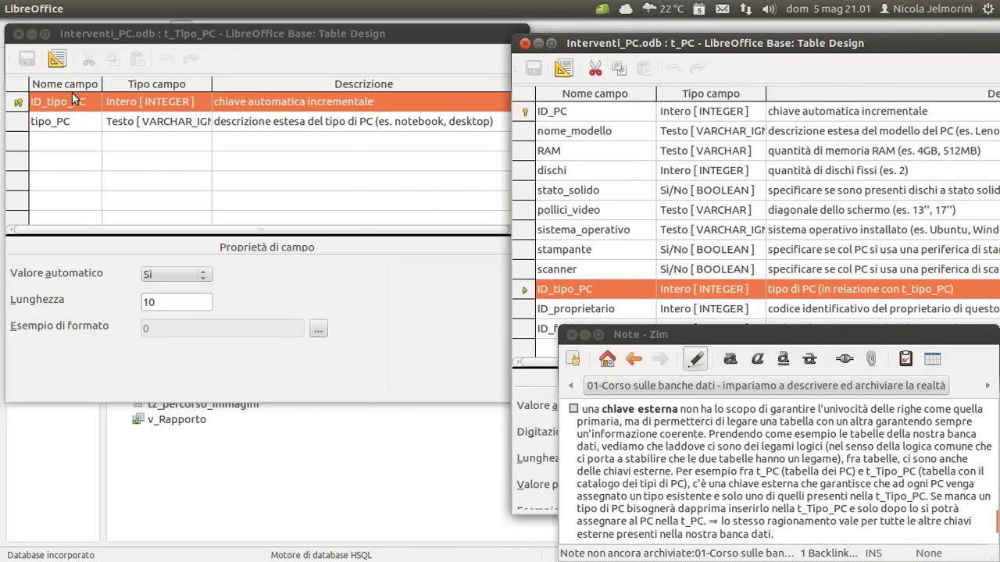
pyautogui.click(151, 37)
pyautogui.click(686, 435)
pyautogui.click(628, 42)
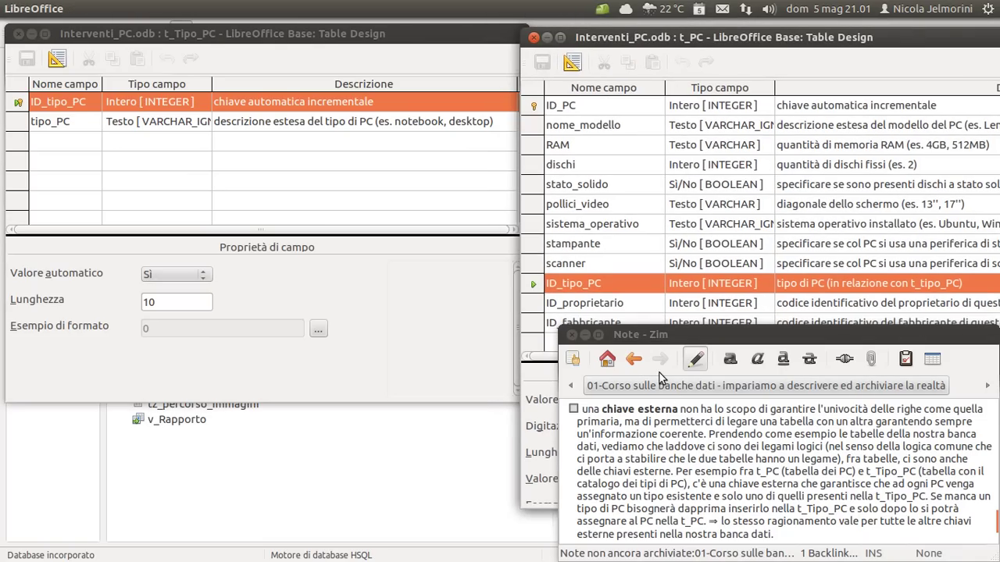
# Highlight the term "chiave esterna o secondaria" in the notes and match it to the ID_tipo_PC field in t_PC
pyautogui.scroll(1, 677, 446)
pyautogui.click(687, 437)
pyautogui.moveTo(779, 418); pyautogui.dragTo(634, 420)
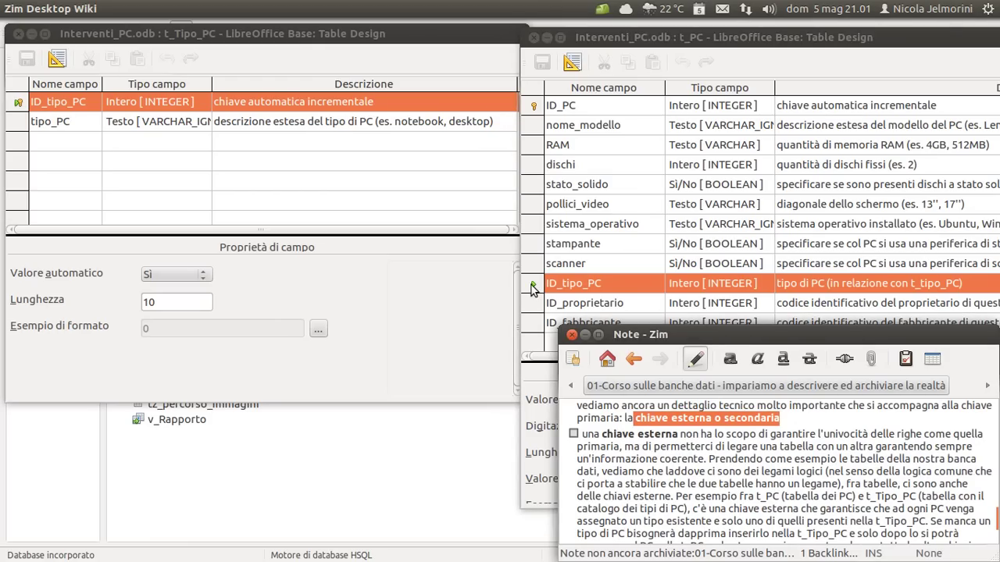
pyautogui.click(566, 291)
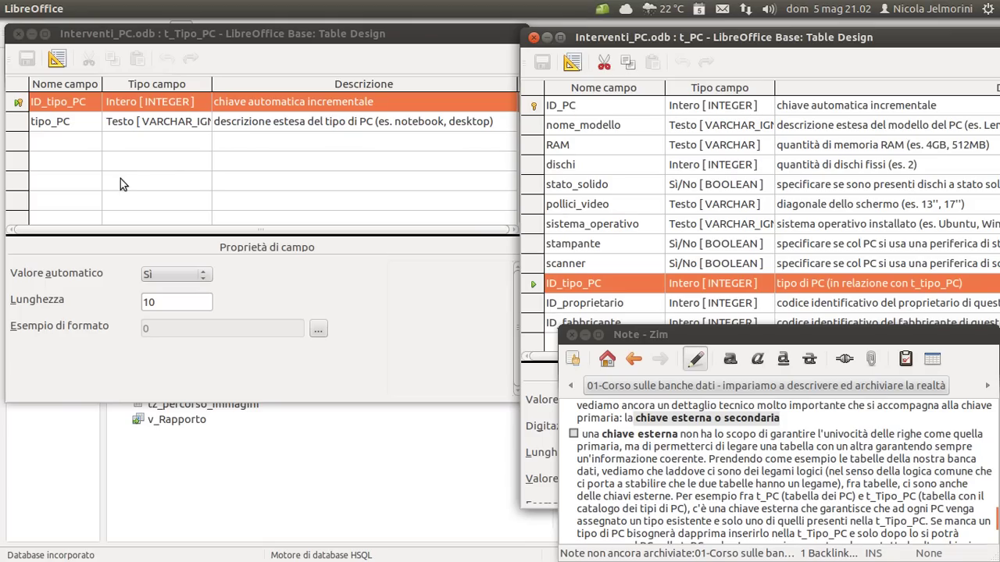
# Close the t_Tipo_PC design, open its records and narrow the data window to leave t_PC's design visible
pyautogui.click(174, 37)
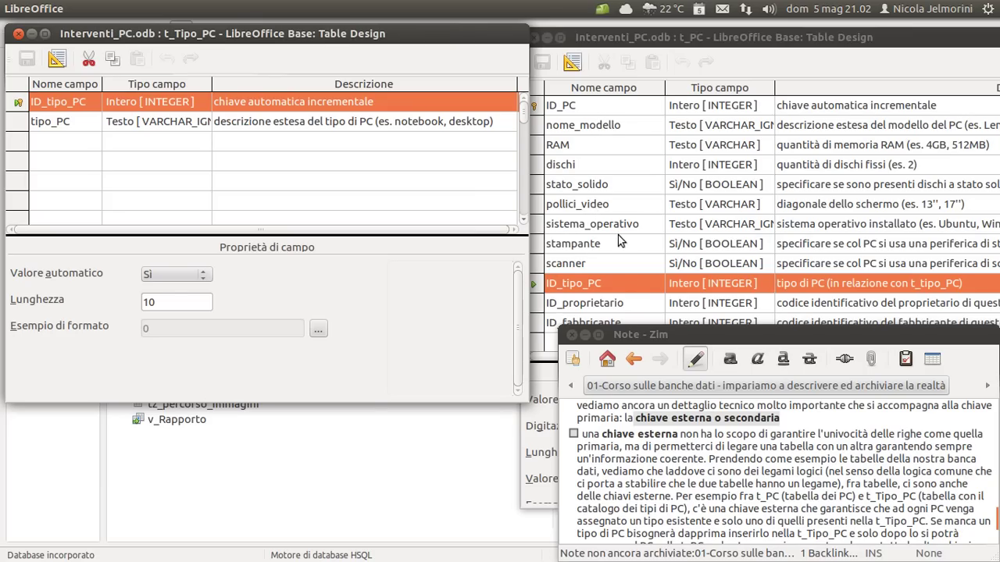
pyautogui.click(19, 35)
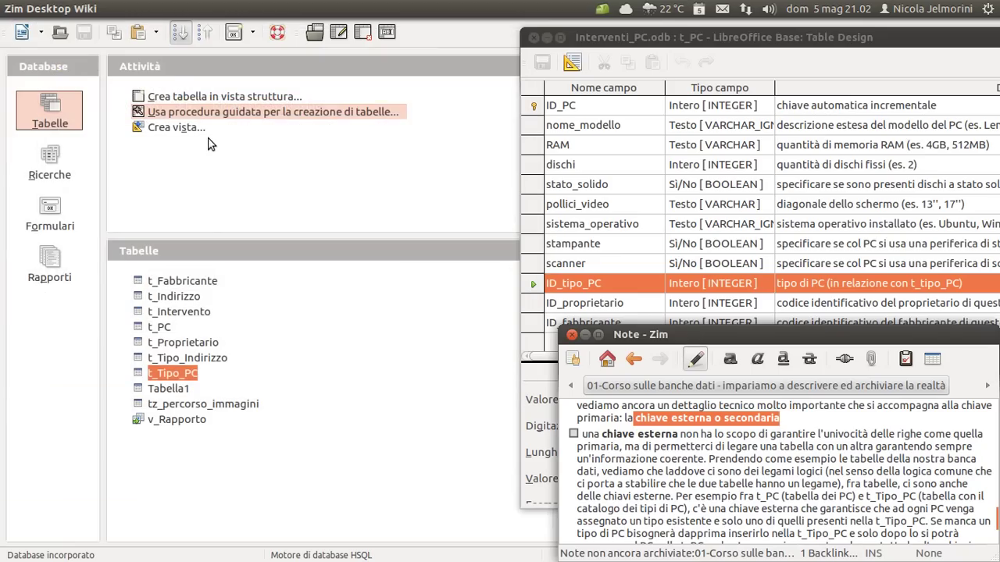
pyautogui.click(315, 32)
pyautogui.moveTo(412, 39); pyautogui.dragTo(291, 35)
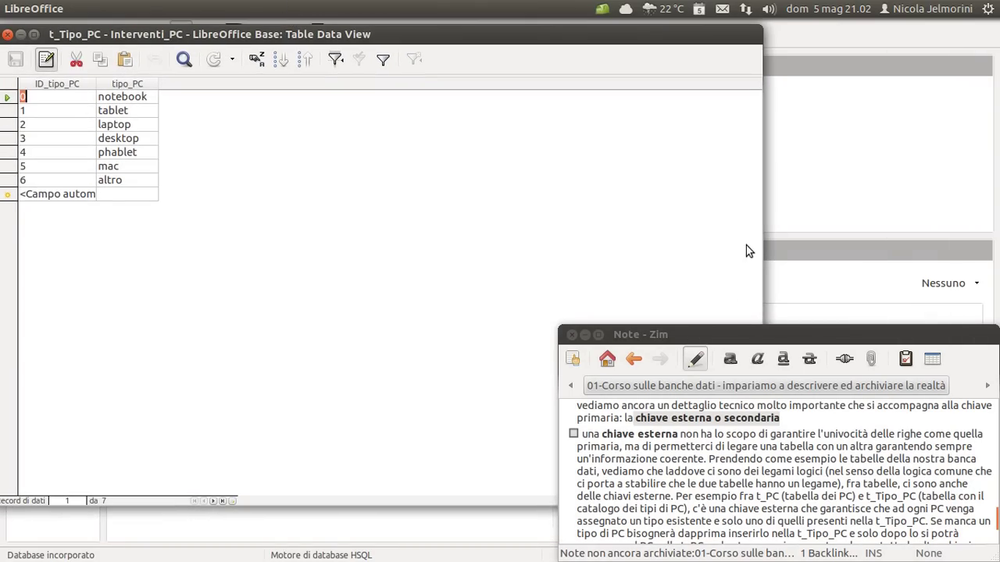
pyautogui.moveTo(757, 238); pyautogui.dragTo(384, 224)
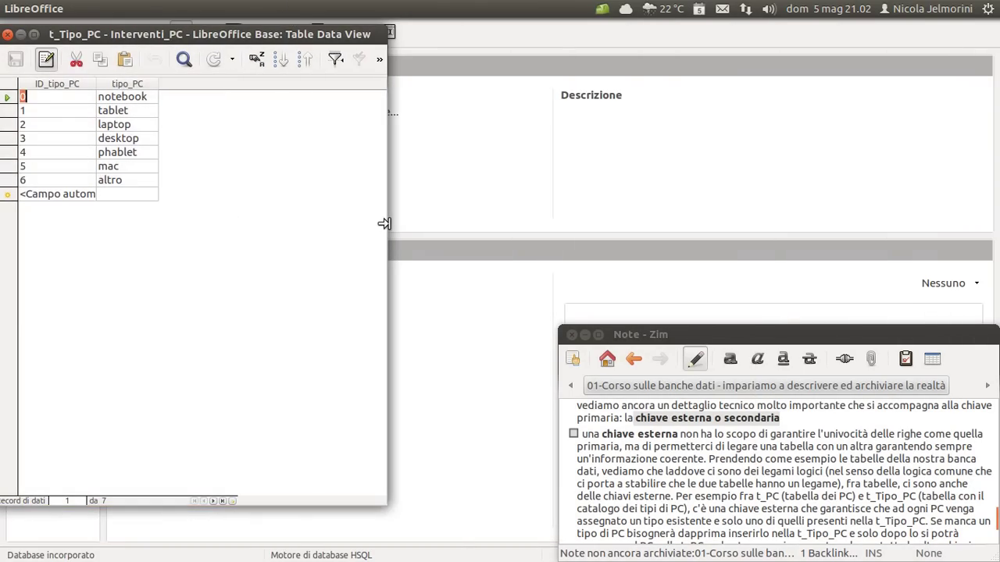
# Compare the ID_tipo_PC value of the notebook record in t_Tipo_PC with the ID_tipo_PC field in the t_PC design
pyautogui.click(593, 36)
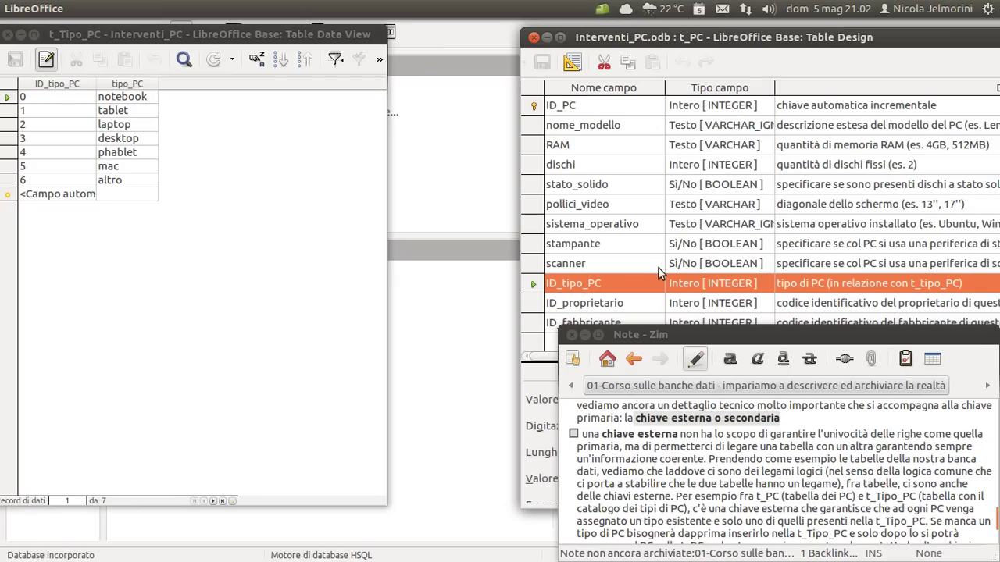
pyautogui.click(27, 94)
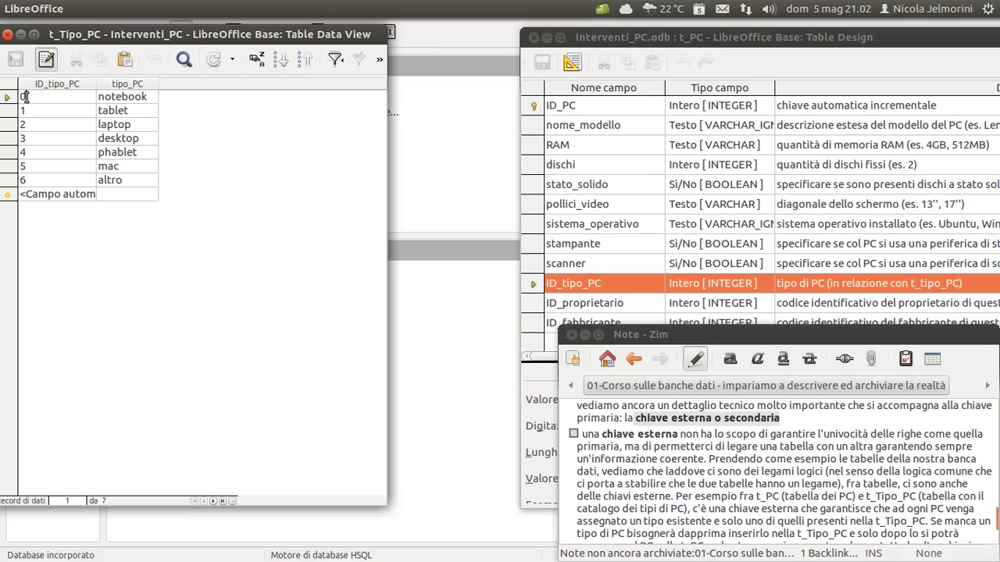
pyautogui.click(638, 285)
pyautogui.click(71, 98)
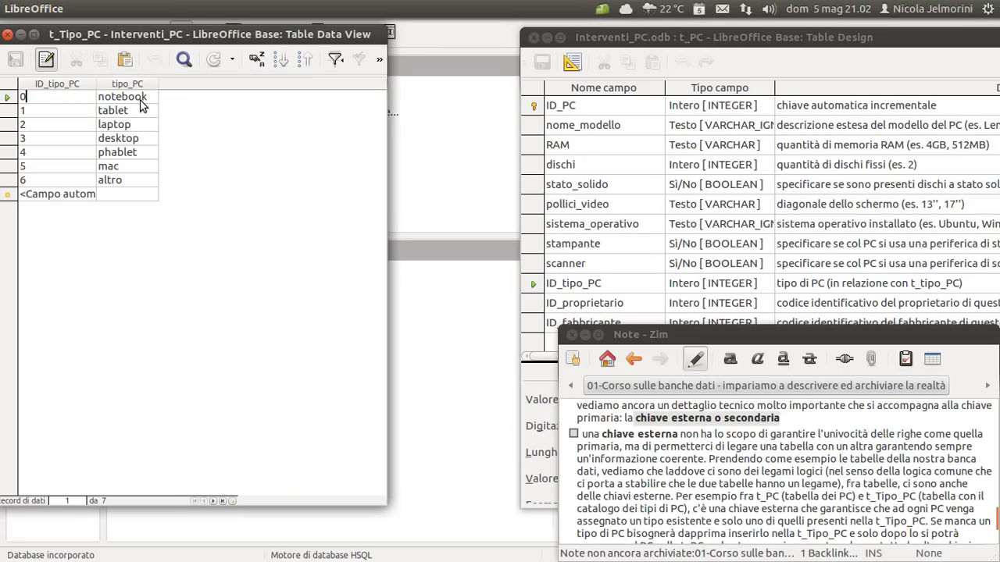
pyautogui.moveTo(644, 40); pyautogui.dragTo(633, 34)
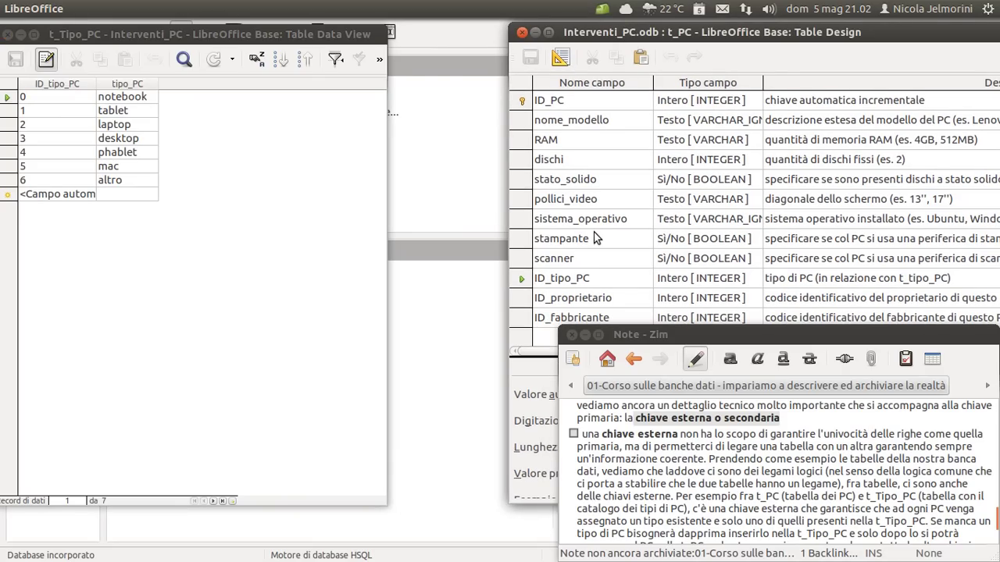
pyautogui.click(605, 282)
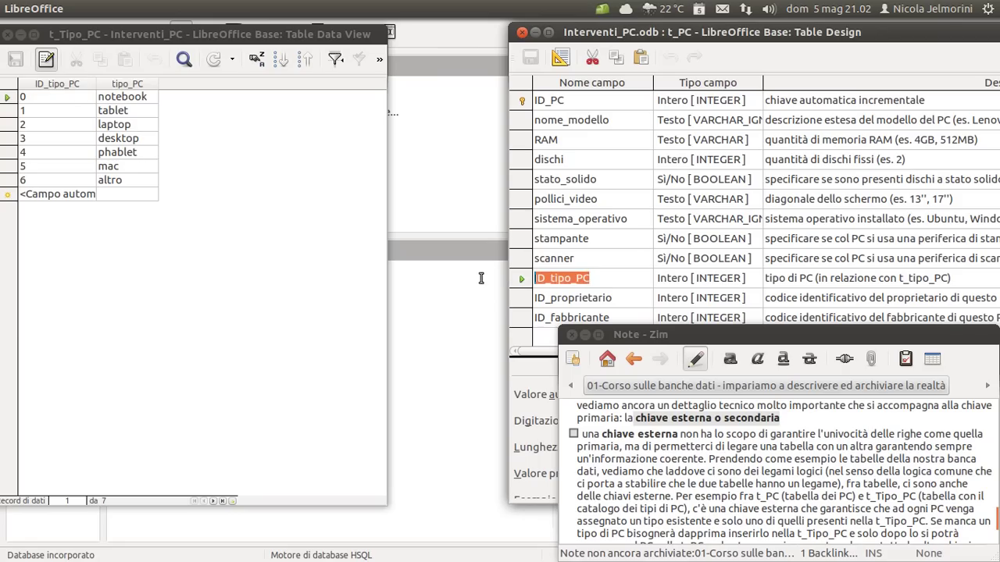
pyautogui.click(596, 278)
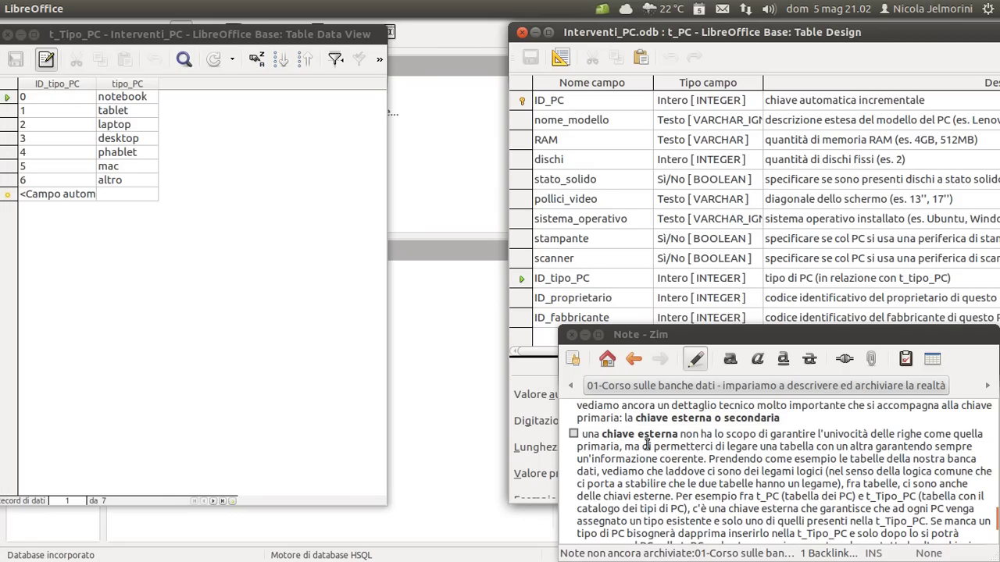
# Highlight "chiave esterna o secondaria" and the passage "altra garantendo sempre un'informazione coerente" in the Zim notes
pyautogui.moveTo(791, 420); pyautogui.dragTo(636, 422)
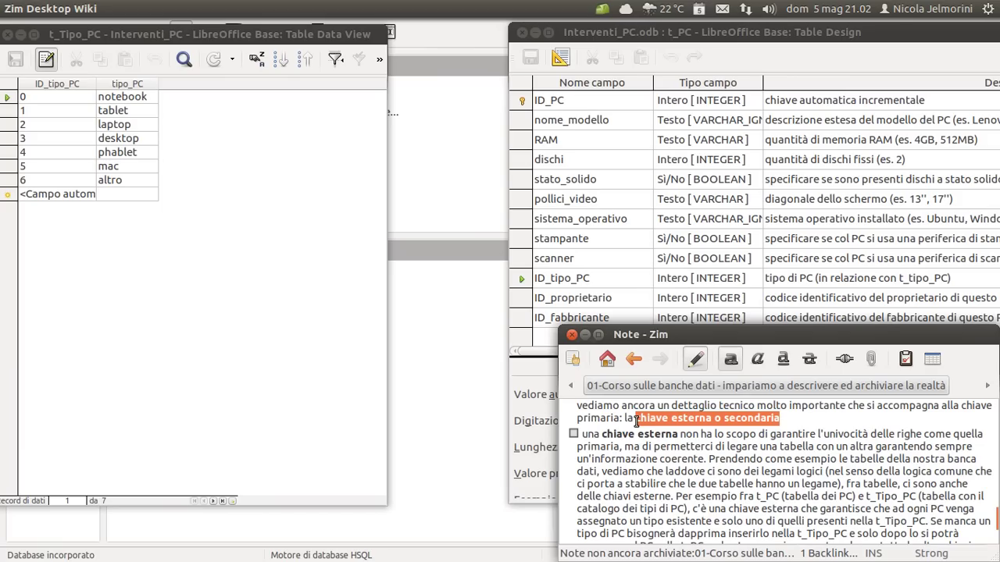
pyautogui.click(637, 421)
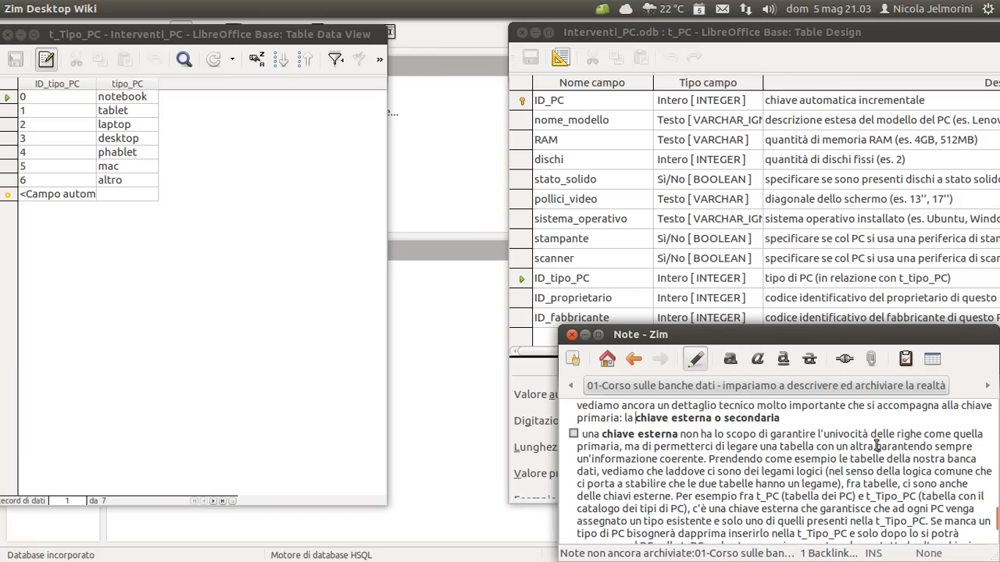
pyautogui.moveTo(847, 445); pyautogui.dragTo(783, 447)
pyautogui.moveTo(707, 450)
pyautogui.mouseDown()
pyautogui.moveTo(669, 459)
pyautogui.moveTo(707, 459)
pyautogui.mouseUp()
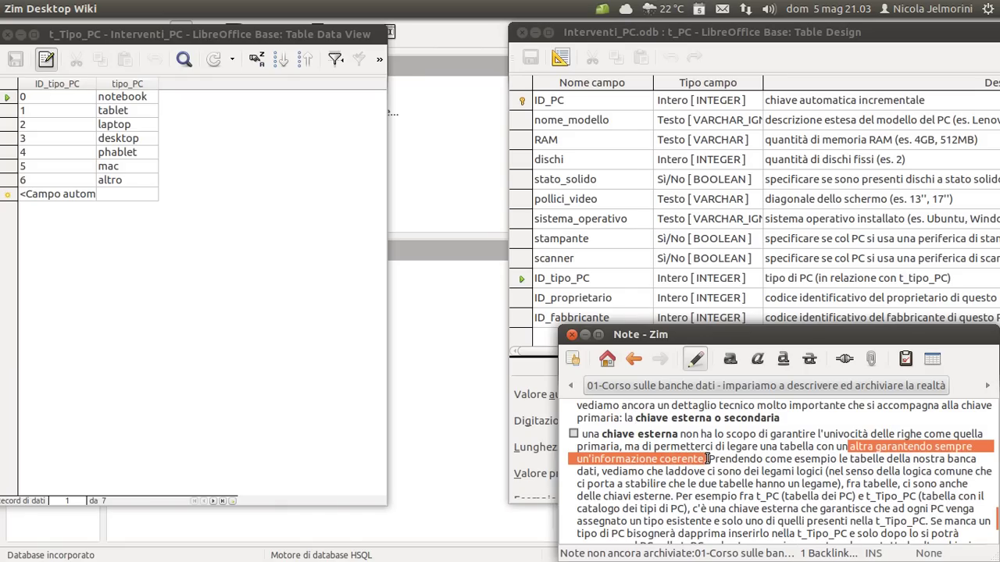
# Select the ID_tipo_PC field row in the t_PC design and move the t_Tipo_PC data window fully into view
pyautogui.click(609, 280)
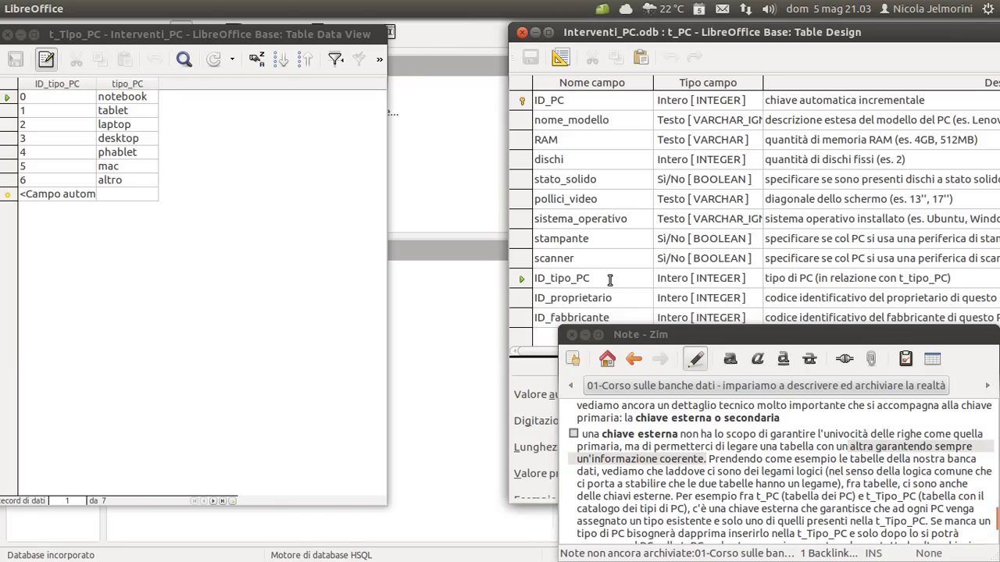
pyautogui.click(519, 283)
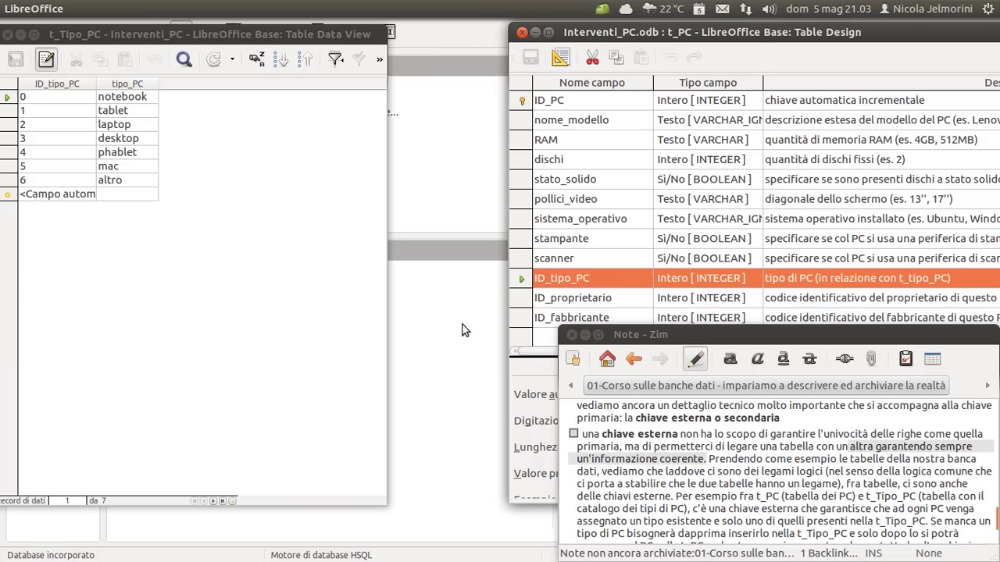
pyautogui.moveTo(121, 35); pyautogui.dragTo(177, 42)
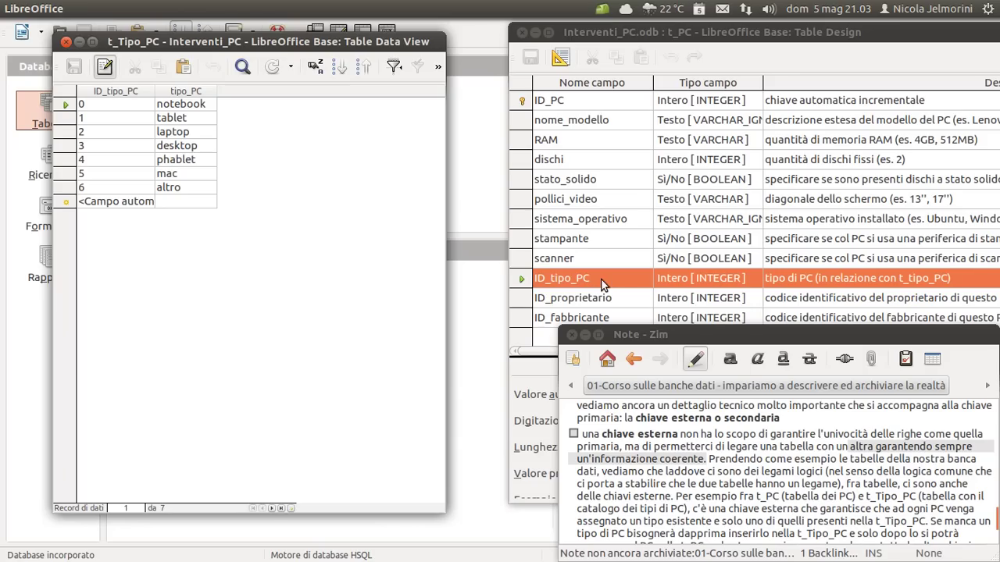
# Highlight the sentence in the notes on the purpose of a foreign key, from "chiave esterna" to "ma di permetterci"
pyautogui.click(700, 429)
pyautogui.moveTo(809, 460); pyautogui.dragTo(593, 434)
pyautogui.click(638, 434)
pyautogui.moveTo(715, 447); pyautogui.dragTo(601, 434)
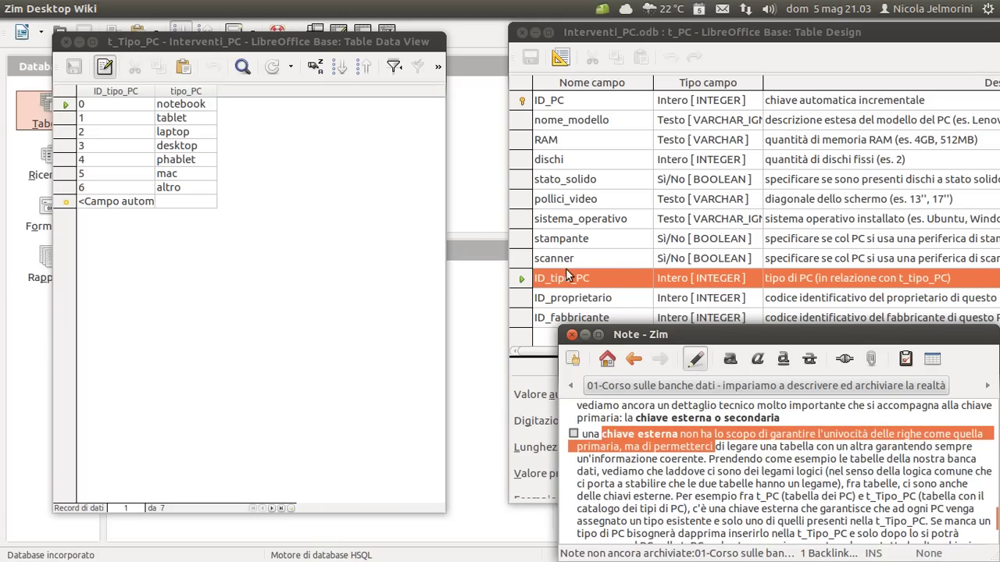
pyautogui.click(692, 447)
# Highlight "chiave esterna o secondaria" in the notes again and read through the rest of the foreign key paragraph
pyautogui.moveTo(780, 419); pyautogui.dragTo(634, 419)
pyautogui.click(658, 459)
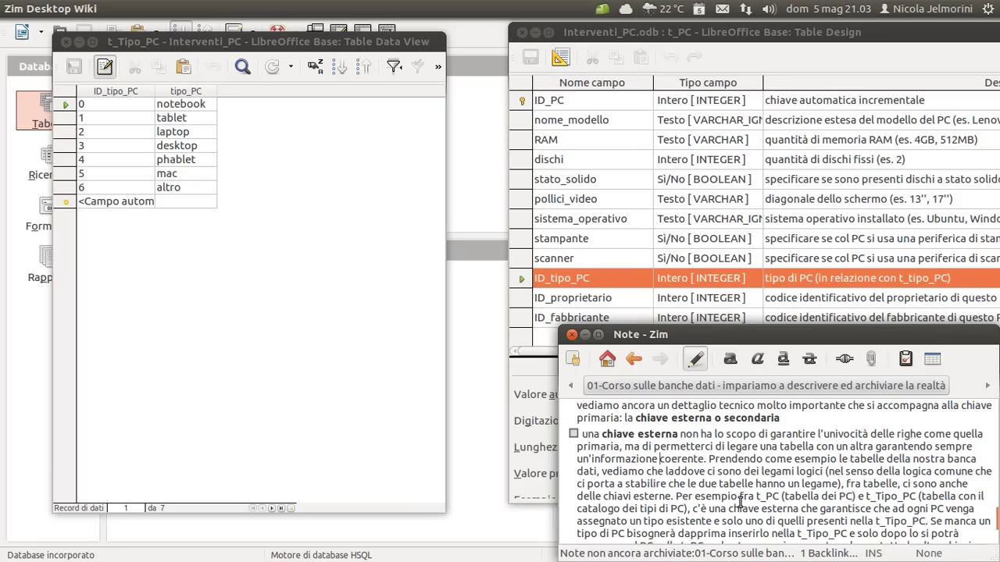
pyautogui.scroll(-1, 741, 502)
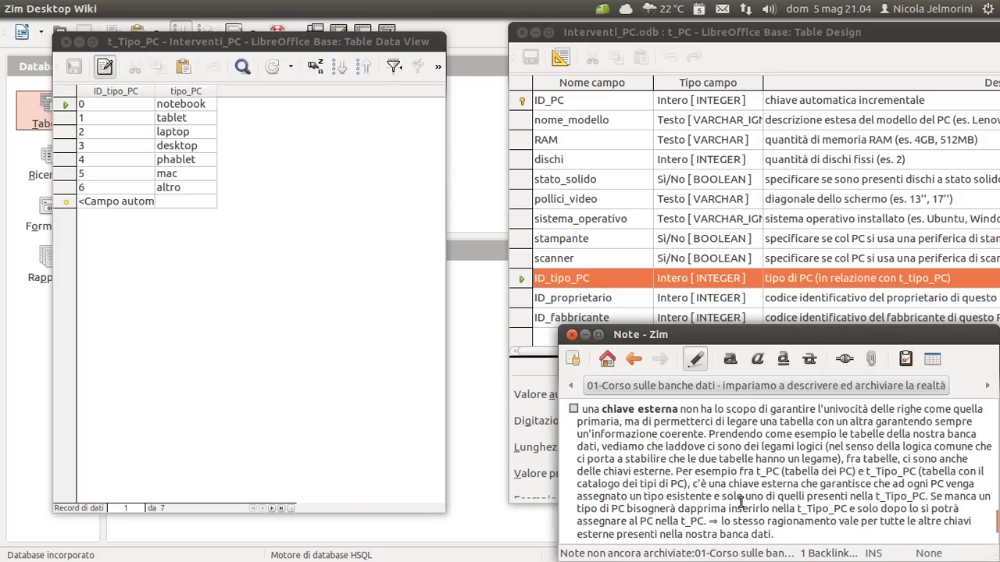
pyautogui.scroll(1, 749, 502)
pyautogui.moveTo(803, 418); pyautogui.dragTo(607, 416)
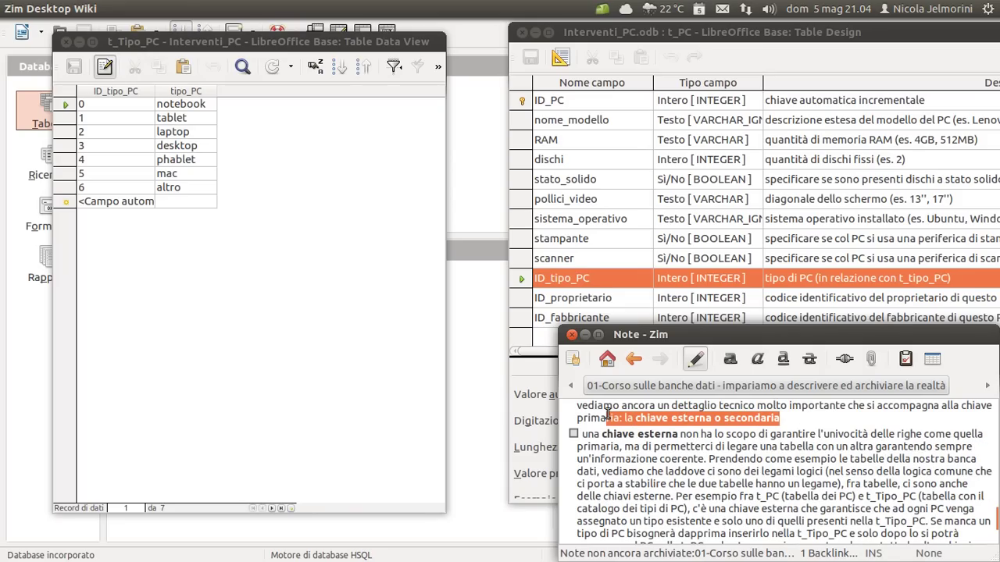
pyautogui.click(609, 436)
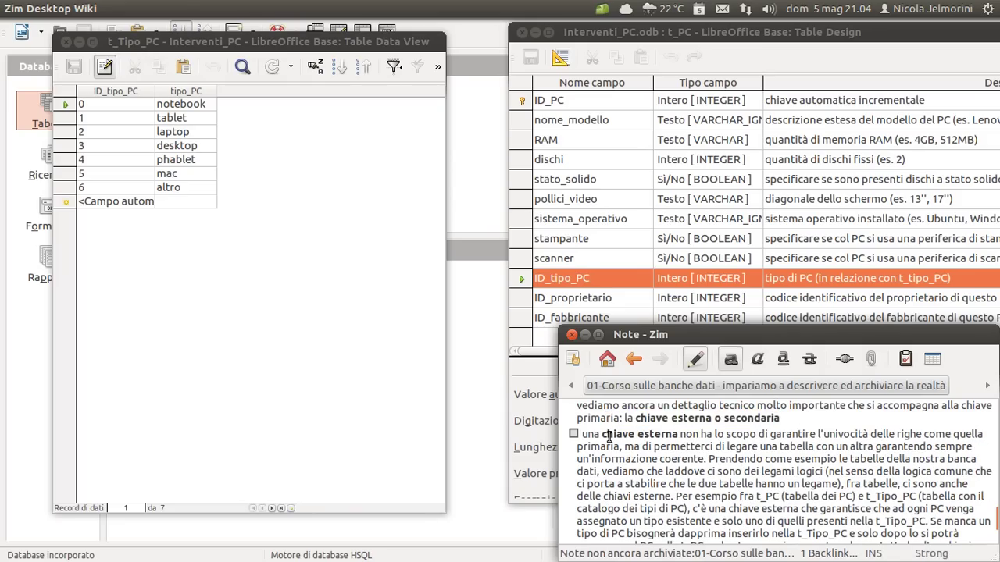
# Select the ID_tipo_PC row in the t_PC design and bring the t_Tipo_PC records forward, shifting their window slightly
pyautogui.click(606, 276)
pyautogui.click(524, 278)
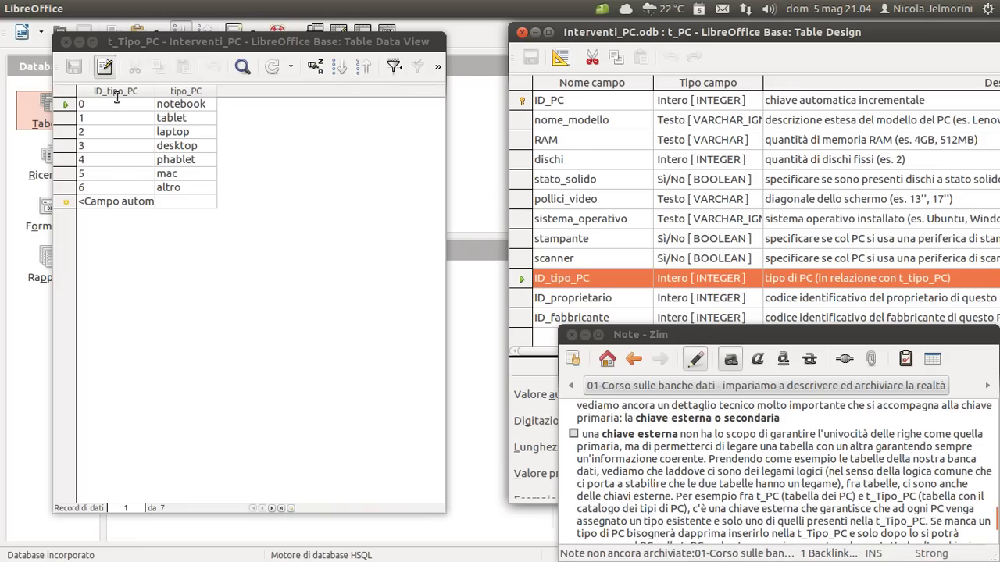
pyautogui.click(157, 43)
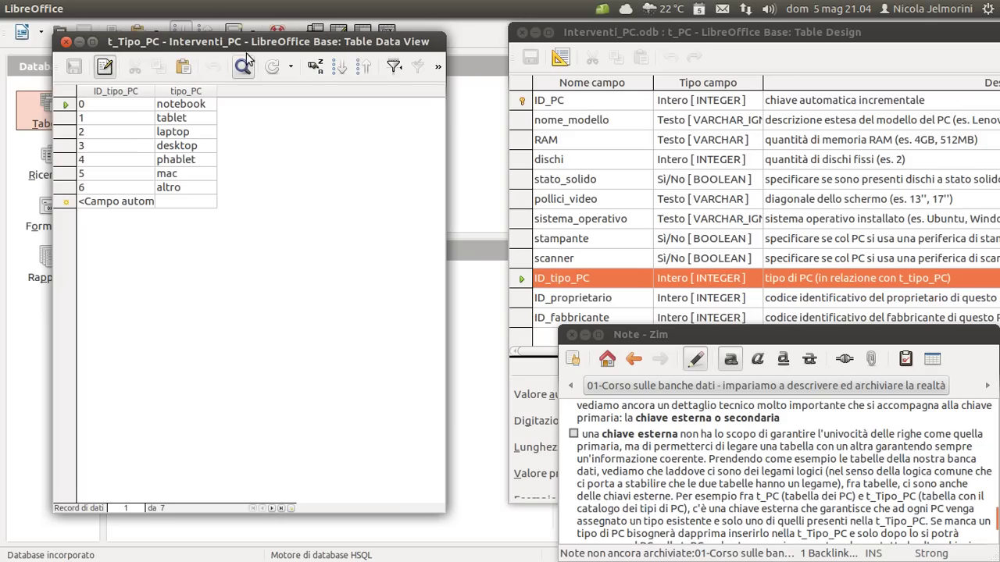
pyautogui.moveTo(246, 44); pyautogui.dragTo(233, 38)
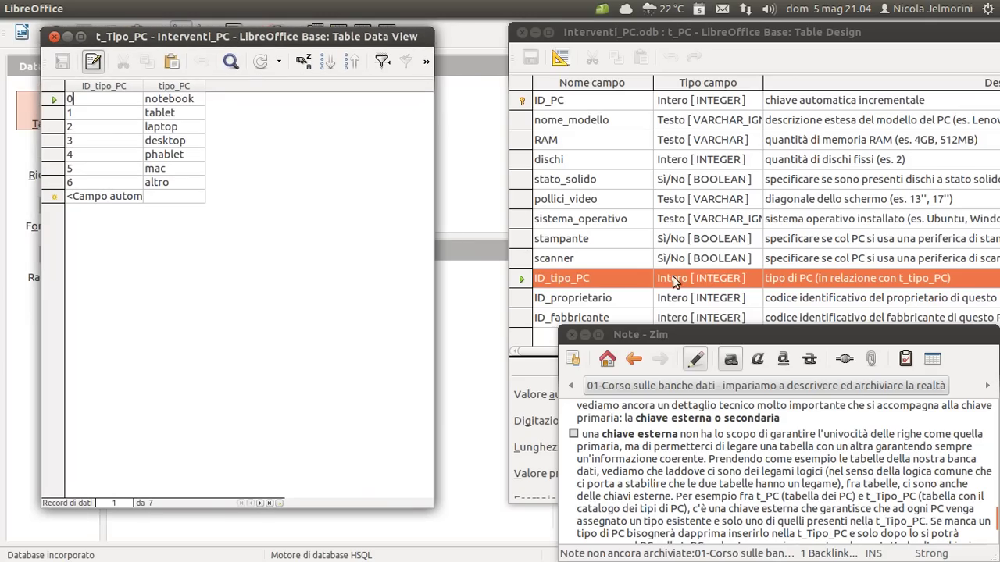
# Highlight the two parts of ID_tipo_PC's description in t_PC, "tipo di PC" and "(in relazione con t_tipo_PC)"
pyautogui.click(773, 289)
pyautogui.click(771, 280)
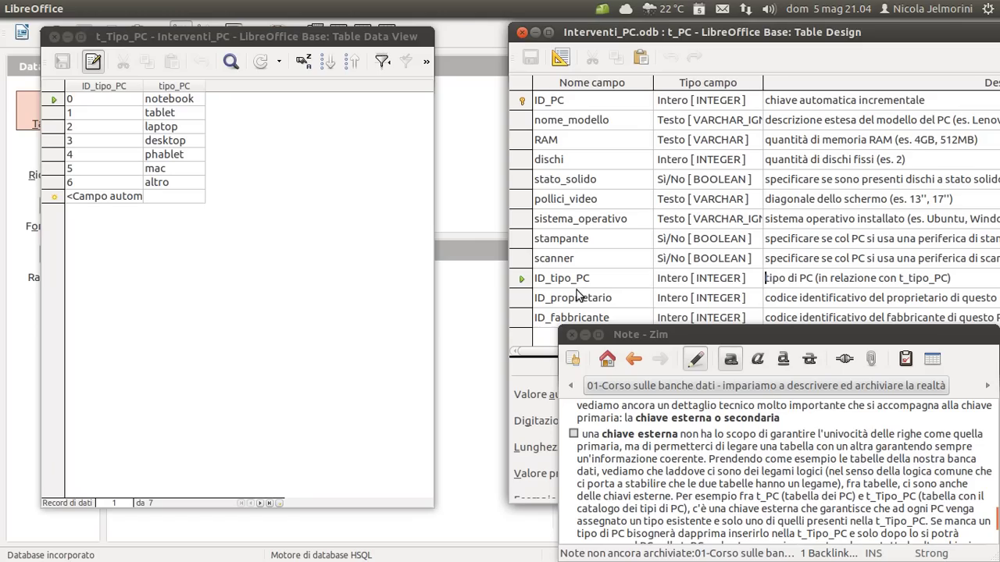
pyautogui.moveTo(766, 278); pyautogui.dragTo(815, 278)
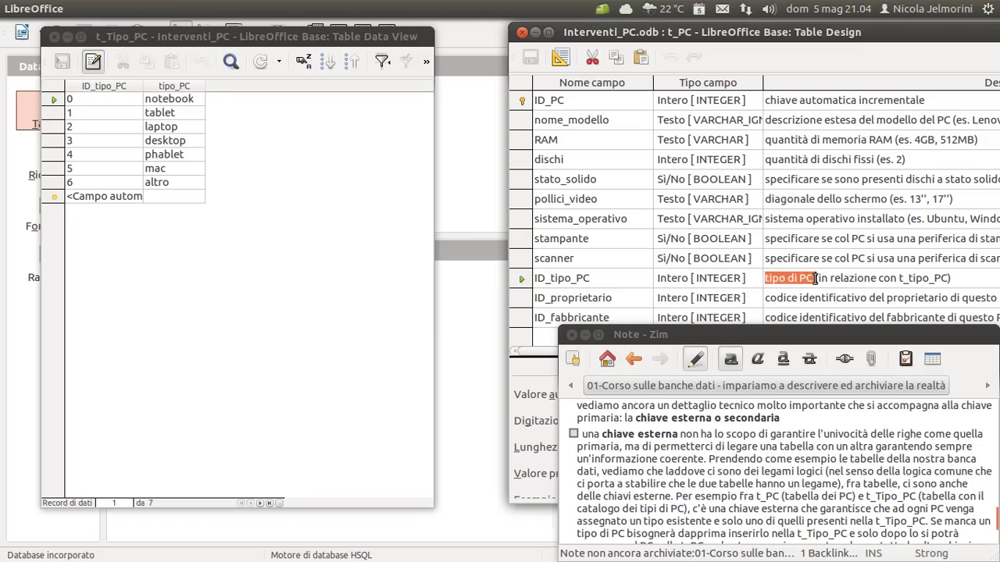
pyautogui.click(966, 275)
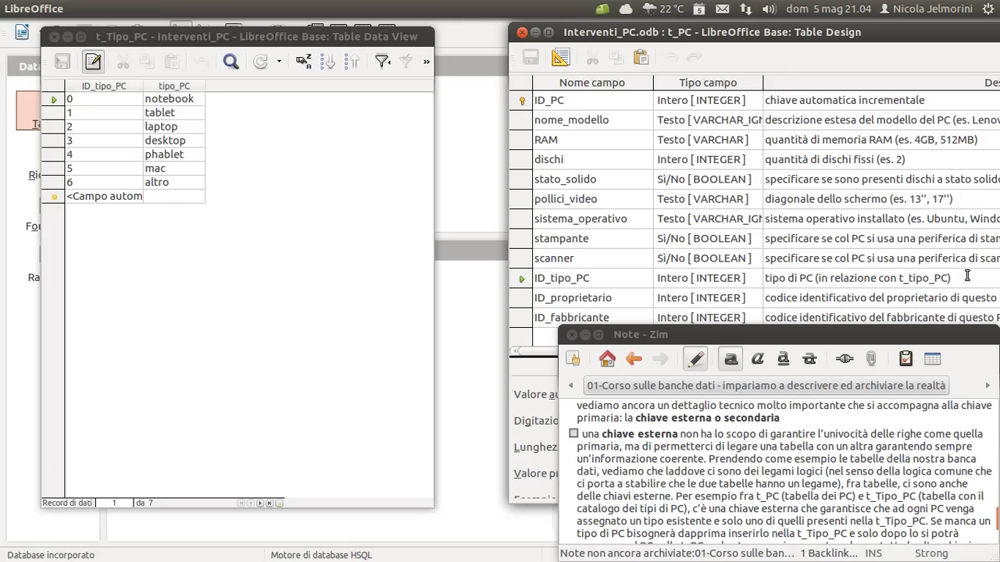
pyautogui.moveTo(956, 277); pyautogui.dragTo(812, 278)
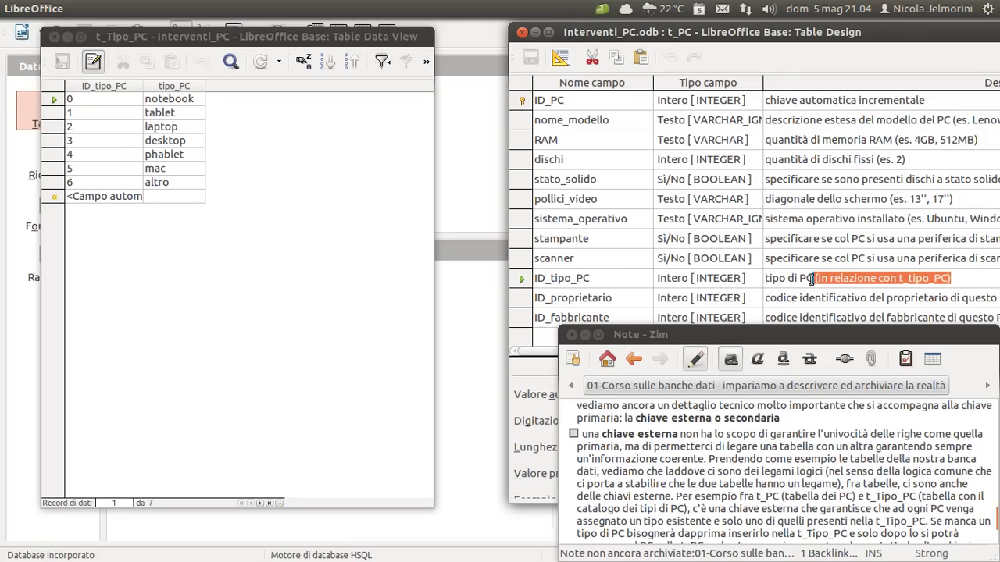
pyautogui.click(960, 277)
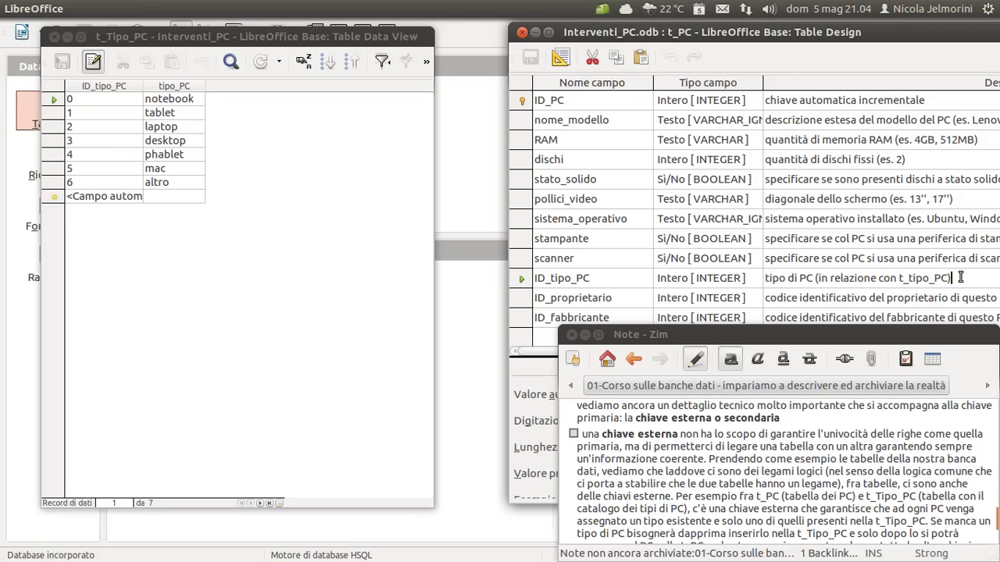
# Relate t_PC's ID_tipo_PC to the notebook record by highlighting the notes' passage on linking tables and "chiave esterna o secondaria"
pyautogui.click(605, 278)
pyautogui.click(86, 98)
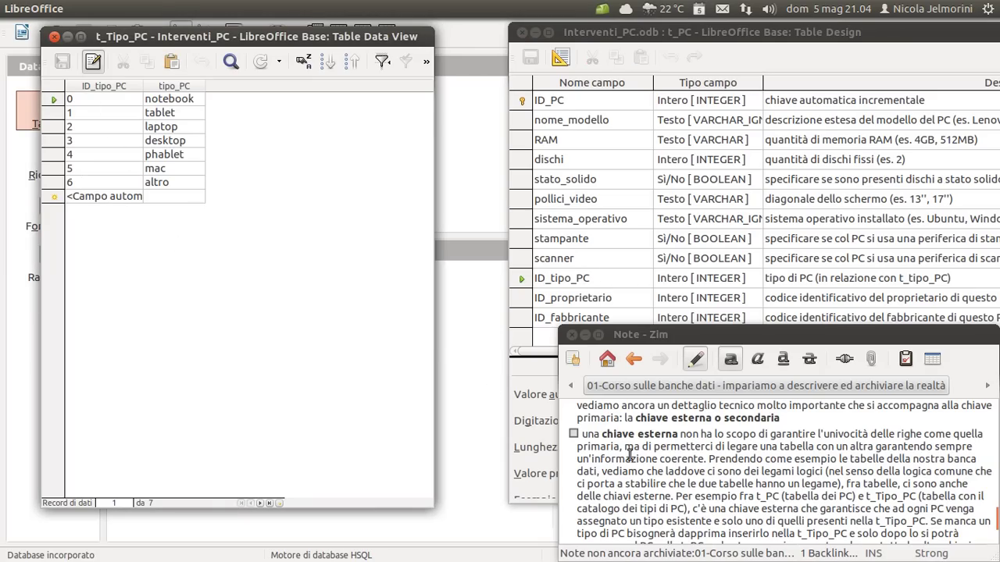
pyautogui.moveTo(703, 459); pyautogui.dragTo(636, 448)
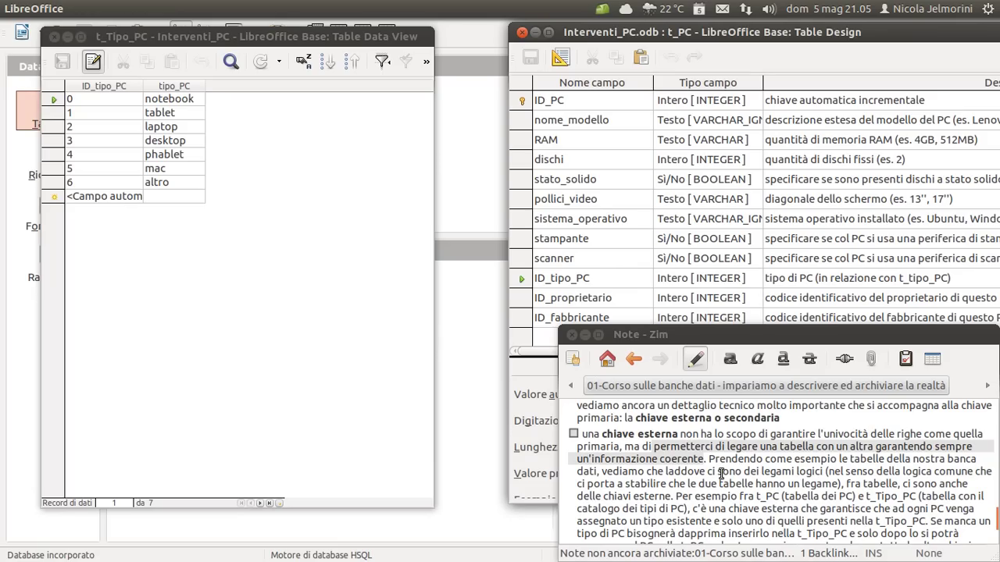
pyautogui.click(785, 430)
pyautogui.moveTo(798, 421); pyautogui.dragTo(631, 418)
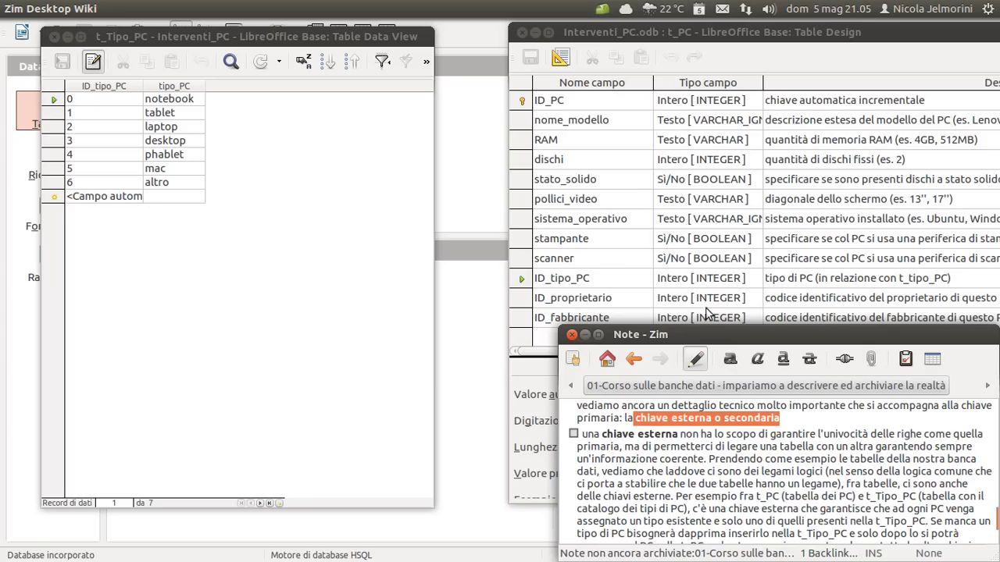
# Select the ID_tipo_PC field row in the t_PC design and compare it with the ID_tipo_PC column of the t_Tipo_PC records
pyautogui.click(523, 282)
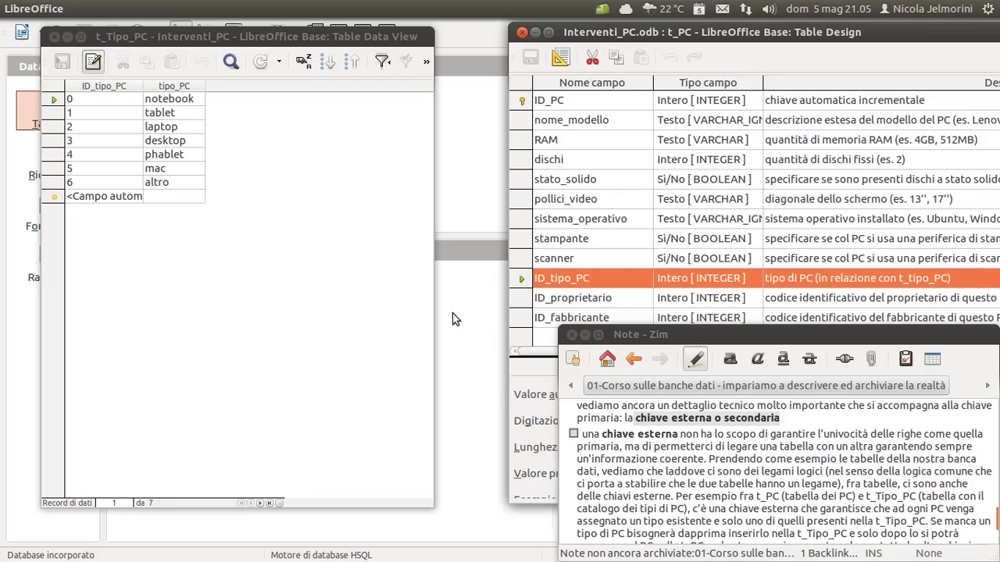
pyautogui.click(141, 32)
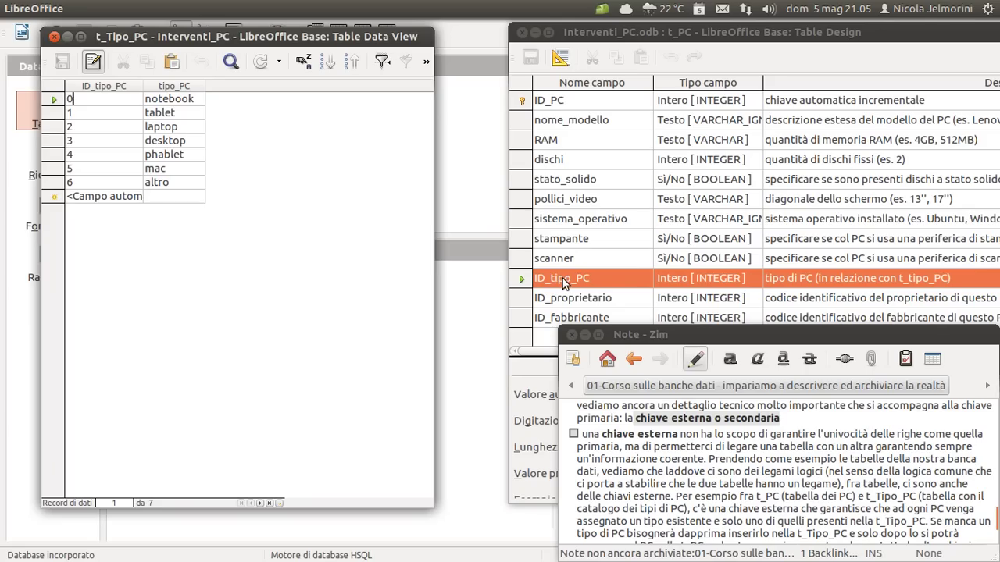
pyautogui.click(522, 283)
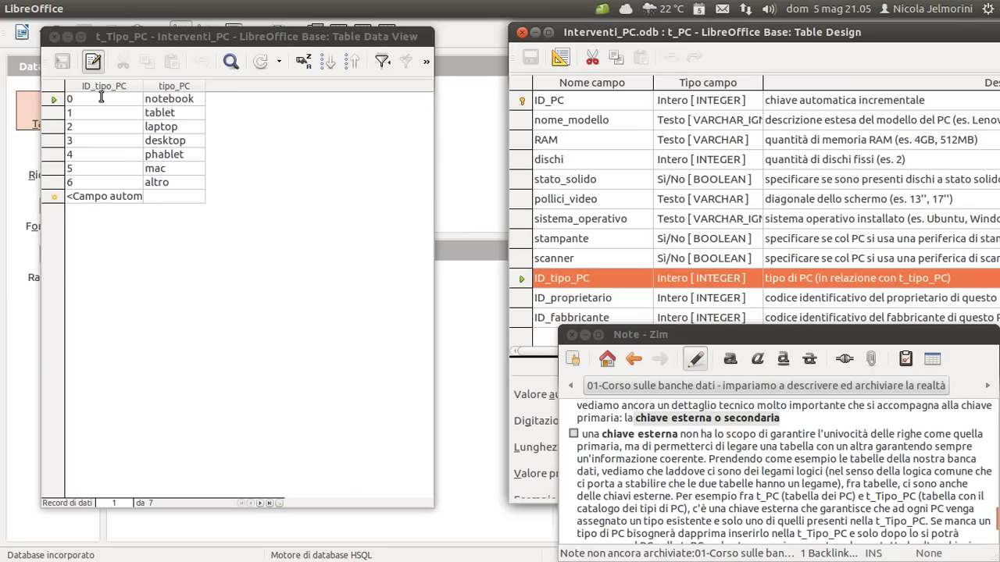
# Read the example in the notes describing the foreign key between t_PC and t_Tipo_PC
pyautogui.click(709, 459)
pyautogui.scroll(-1, 709, 462)
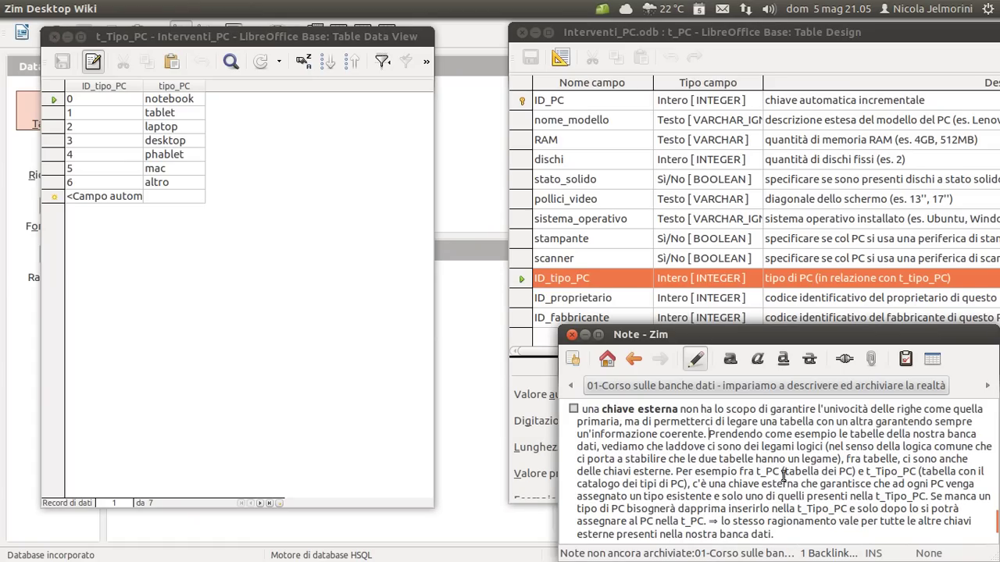
pyautogui.scroll(2, 745, 466)
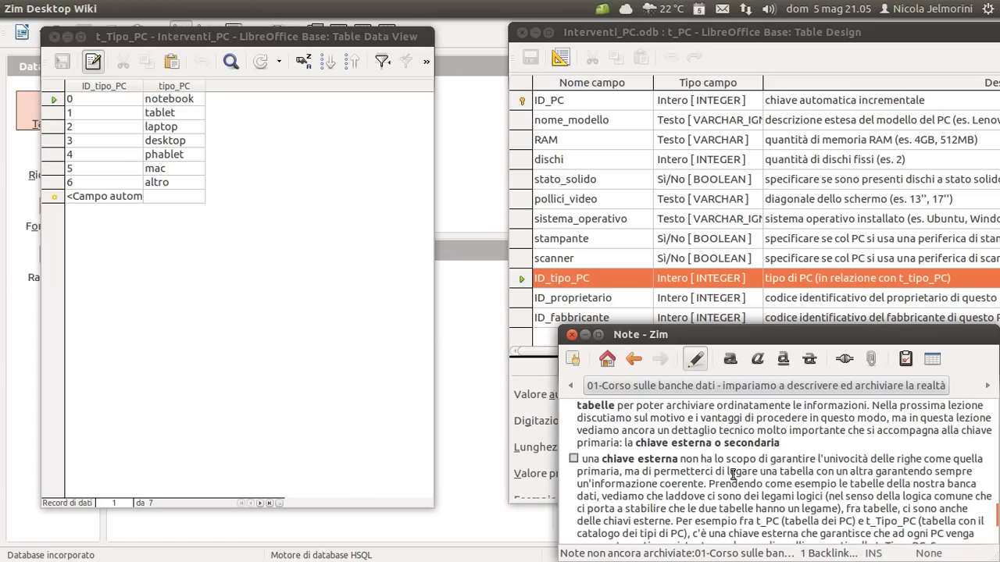
# Nudge the t_PC design window, close the t_Tipo_PC records and show the t_Tipo_PC table design instead
pyautogui.click(670, 39)
pyautogui.moveTo(670, 39); pyautogui.dragTo(665, 38)
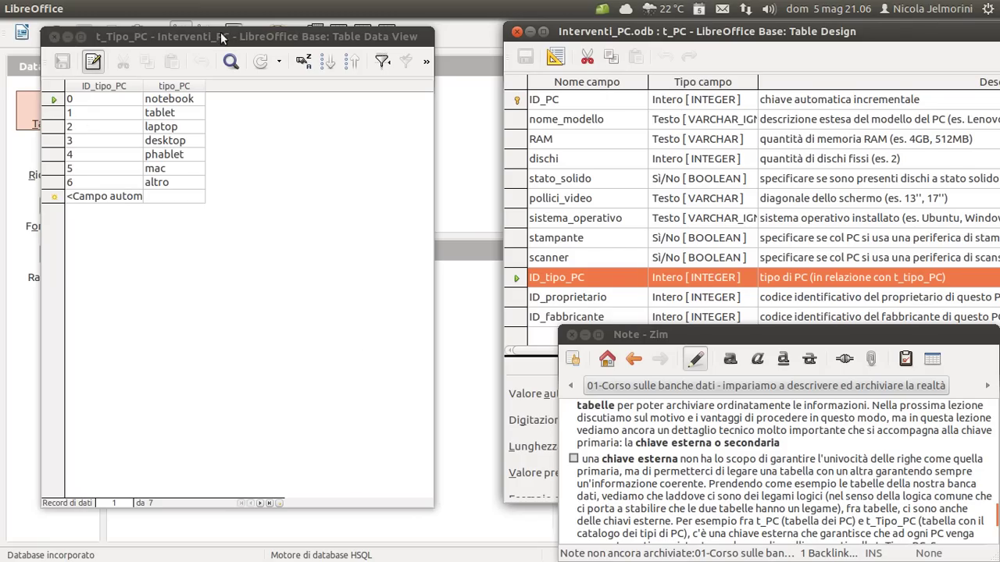
pyautogui.click(263, 36)
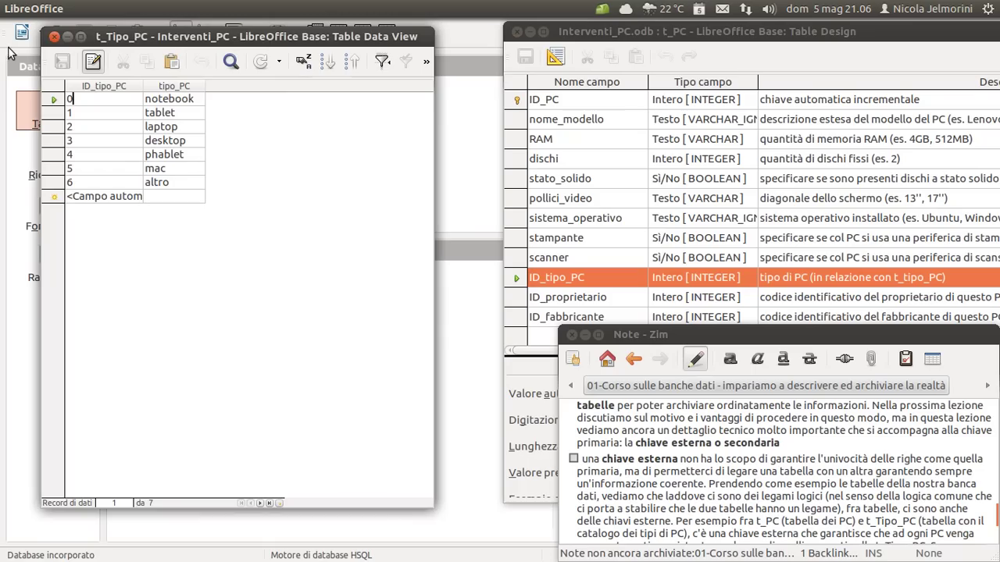
pyautogui.click(54, 37)
pyautogui.click(357, 35)
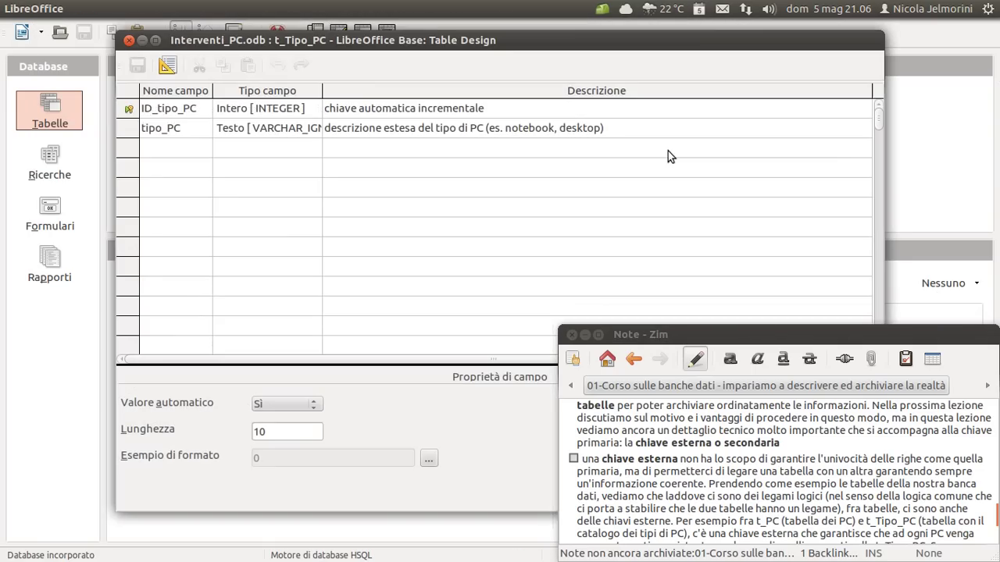
# Narrow the t_Tipo_PC design window and place it side by side with the t_PC design
pyautogui.moveTo(878, 196); pyautogui.dragTo(458, 195)
pyautogui.moveTo(331, 42); pyautogui.dragTo(255, 32)
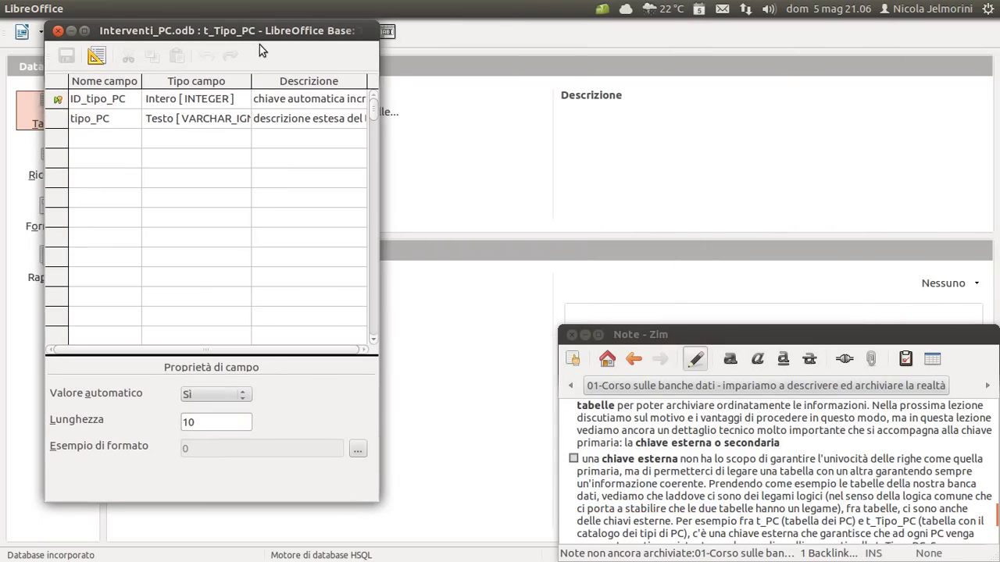
pyautogui.hotkey('alt', 'Tab')
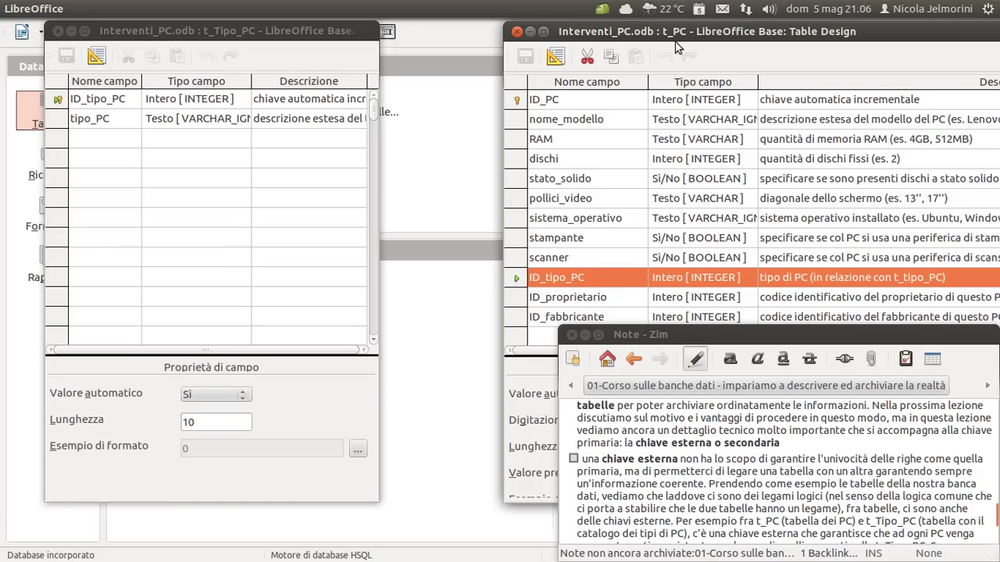
# Select the ID_tipo_PC primary key row in the t_Tipo_PC design and return to the foreign key paragraph in the notes
pyautogui.click(59, 104)
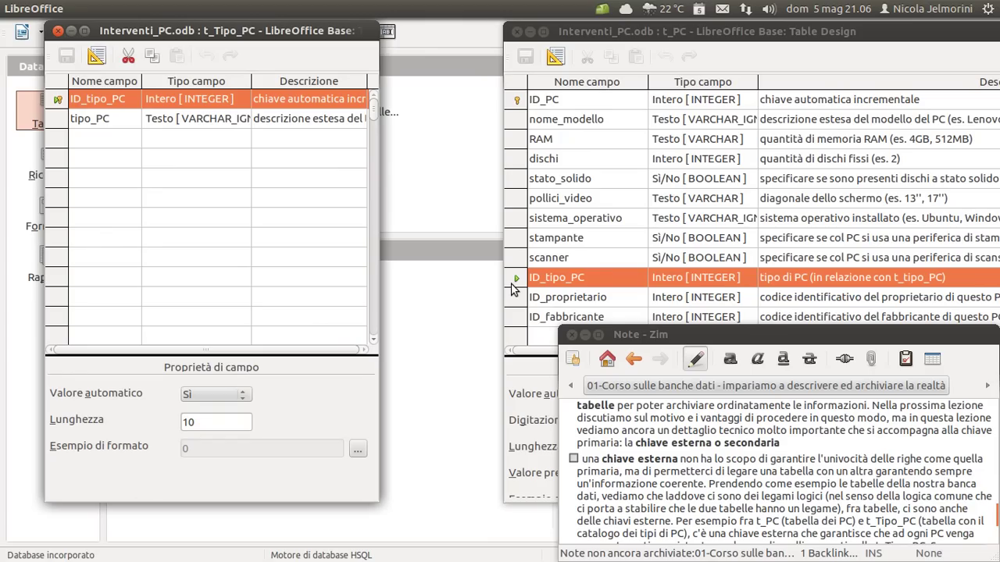
pyautogui.click(725, 456)
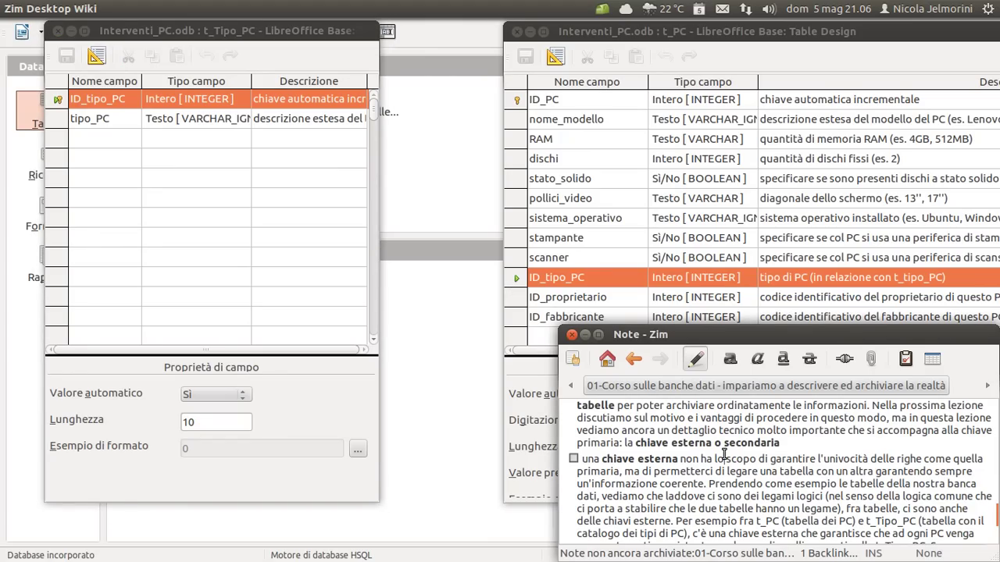
pyautogui.scroll(-1, 725, 456)
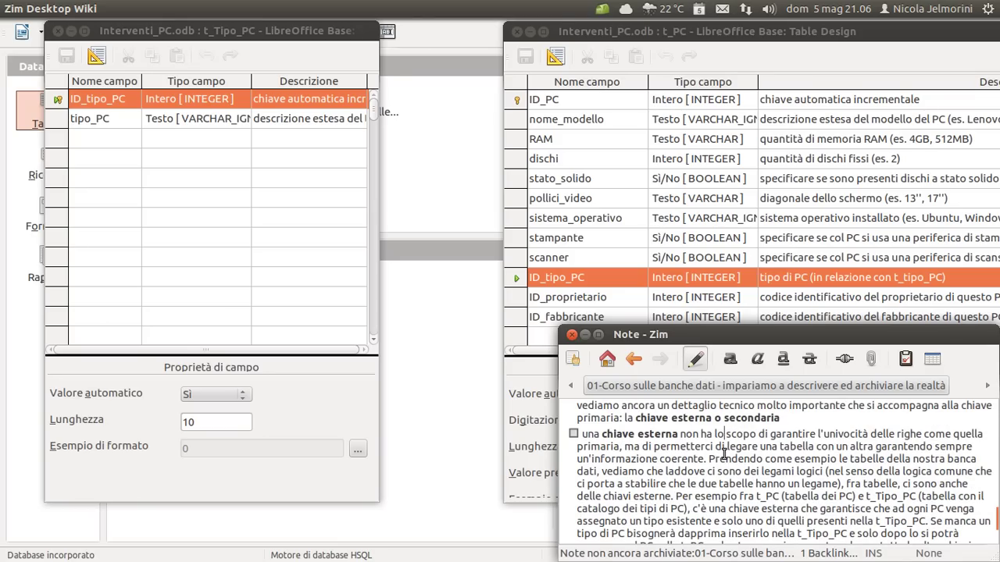
# Reread the "chiave esterna" paragraph in the notes and tick its checkbox as done
pyautogui.scroll(1, 725, 454)
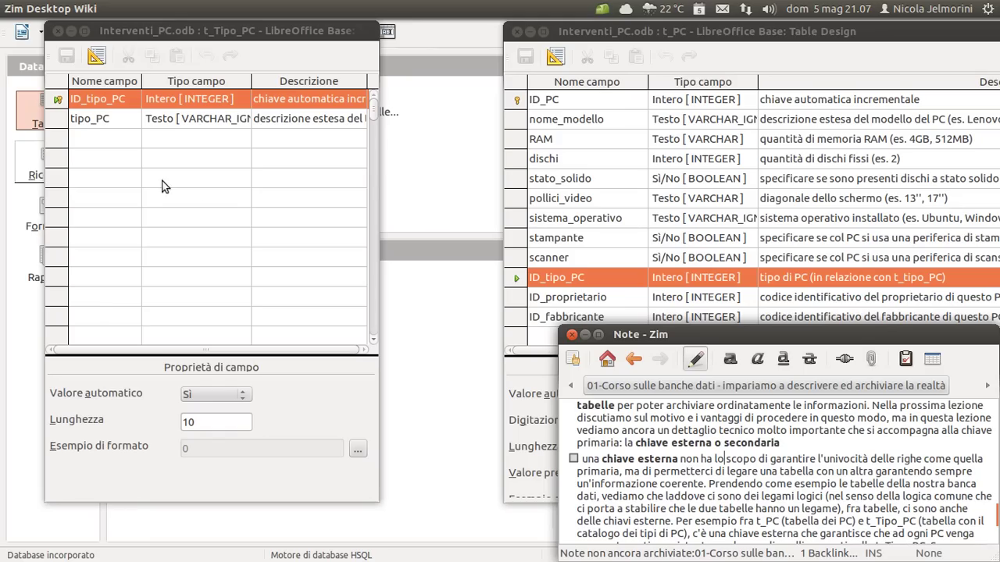
pyautogui.scroll(-2, 703, 453)
pyautogui.scroll(1, 688, 462)
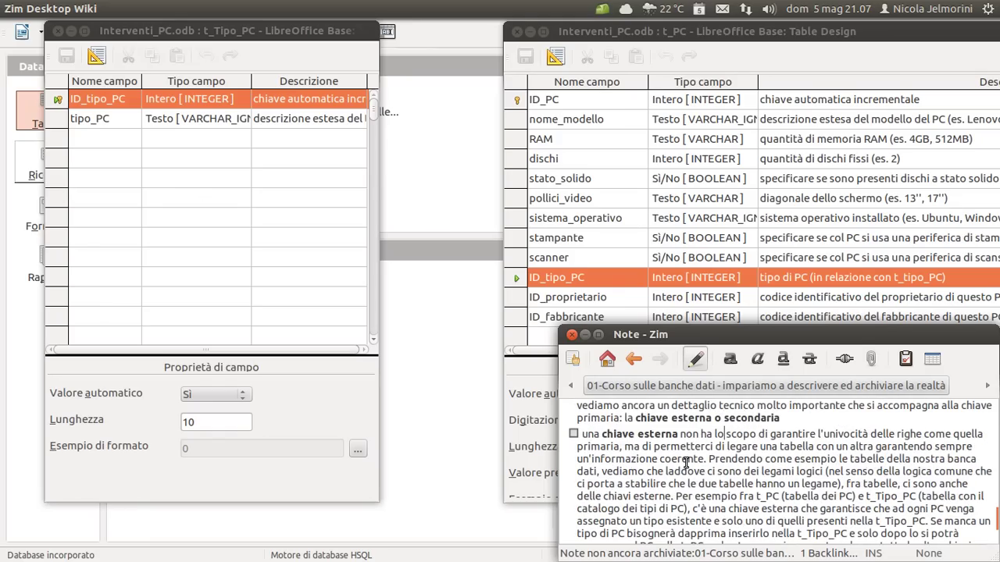
pyautogui.scroll(-4, 598, 464)
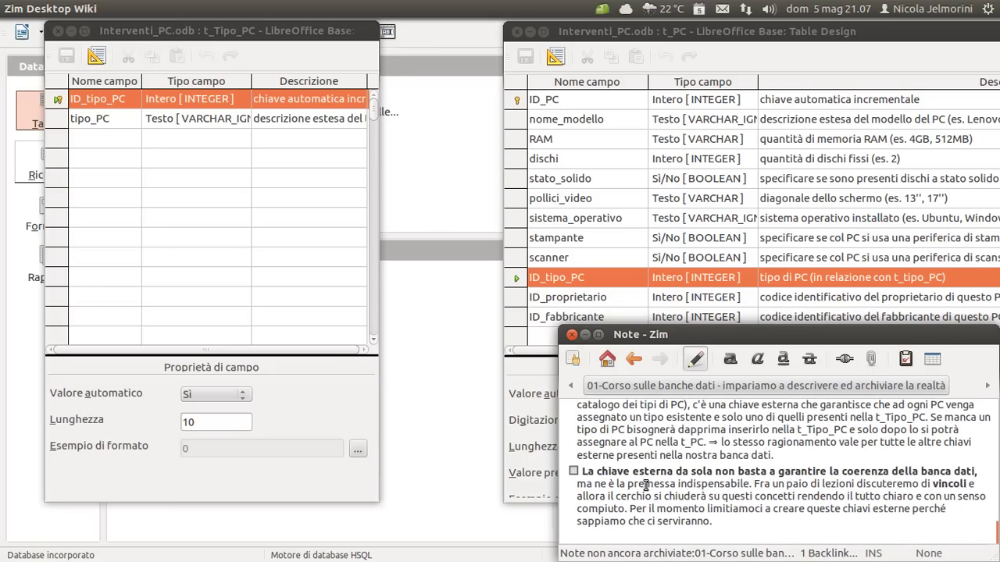
pyautogui.scroll(5, 605, 472)
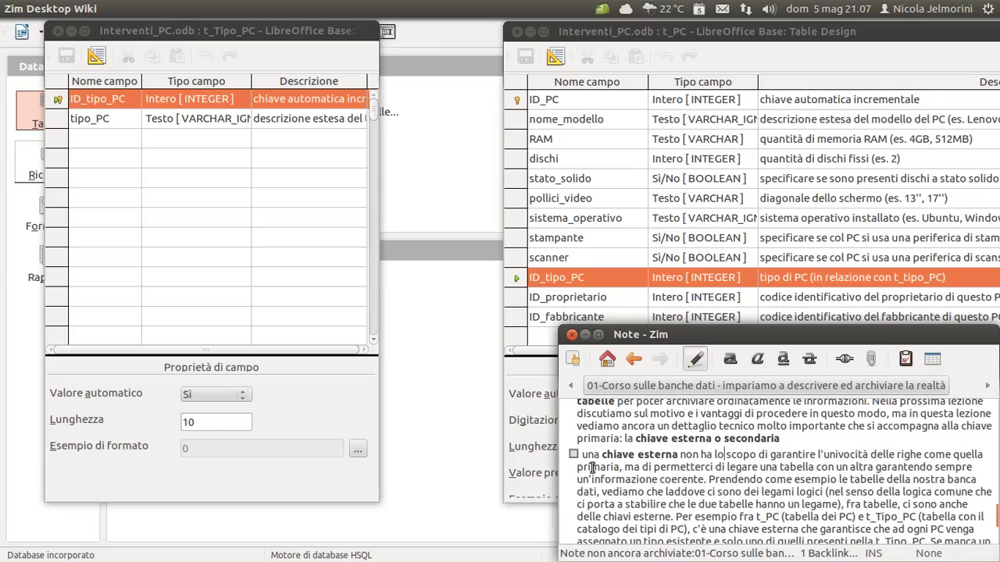
pyautogui.click(572, 454)
# Tick the note item "La chiave esterna da sola non basta" and briefly highlight part of its bold sentence
pyautogui.scroll(5, 628, 461)
pyautogui.scroll(-4, 633, 465)
pyautogui.scroll(-5, 633, 465)
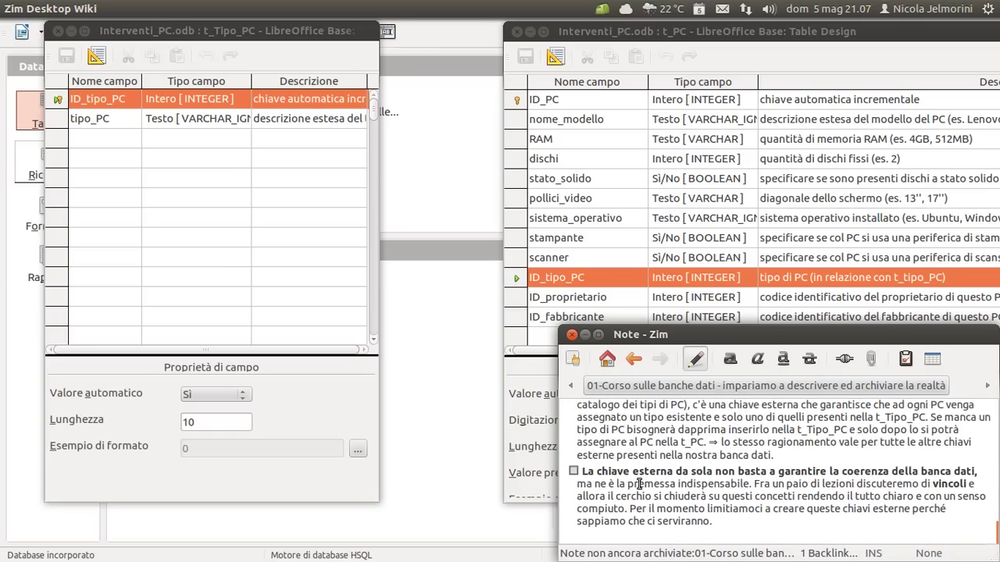
pyautogui.click(574, 472)
pyautogui.moveTo(745, 472); pyautogui.dragTo(974, 471)
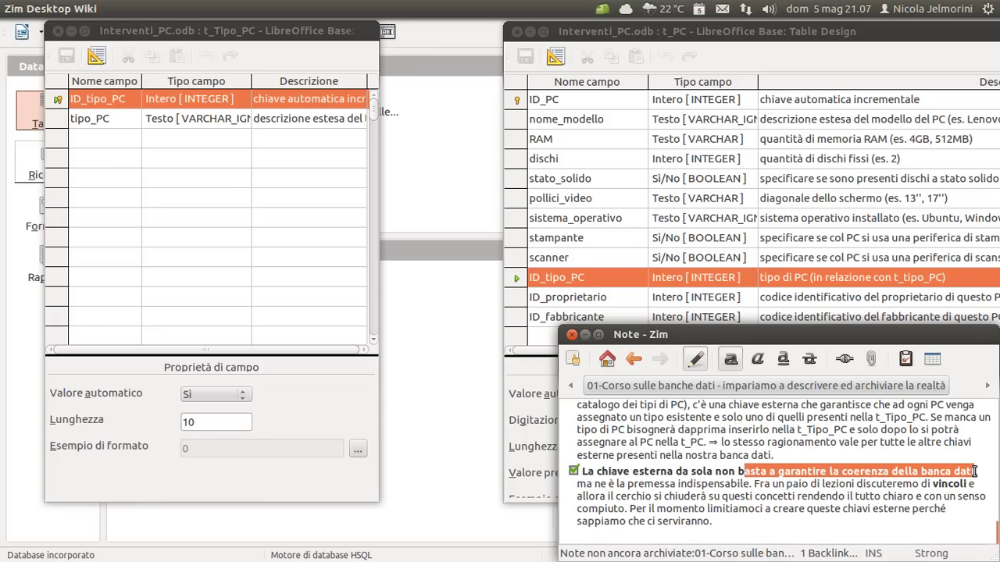
pyautogui.click(712, 472)
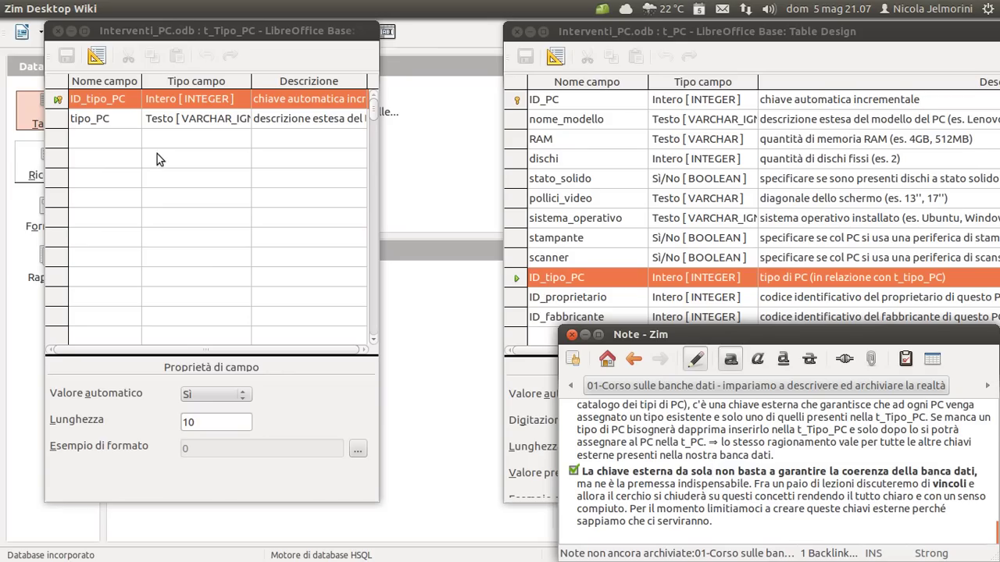
# Examine the ID_tipo_PC rows in the t_PC and t_Tipo_PC designs and highlight the word "vincoli" in the notes
pyautogui.click(565, 286)
pyautogui.click(525, 300)
pyautogui.click(517, 277)
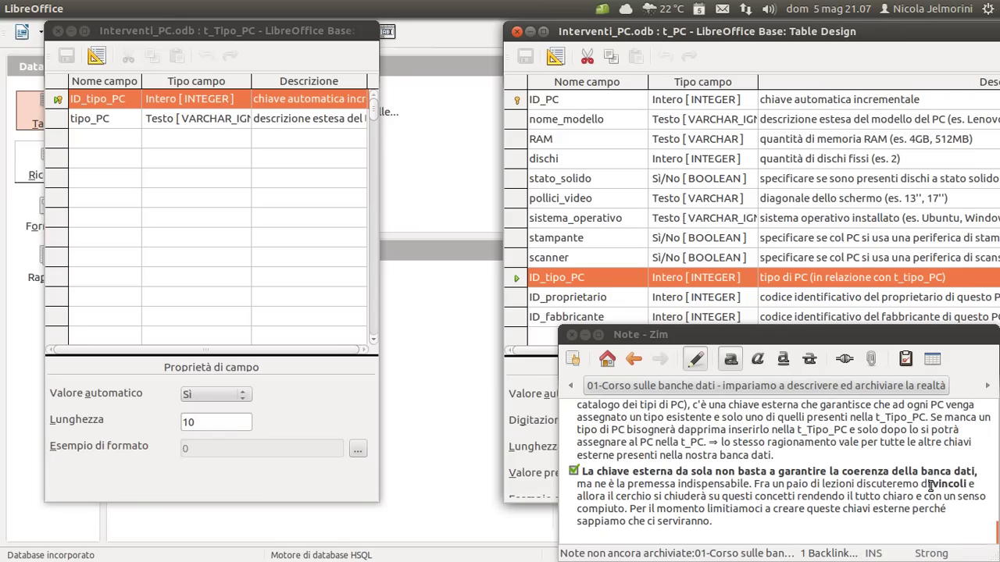
pyautogui.moveTo(922, 485); pyautogui.dragTo(974, 484)
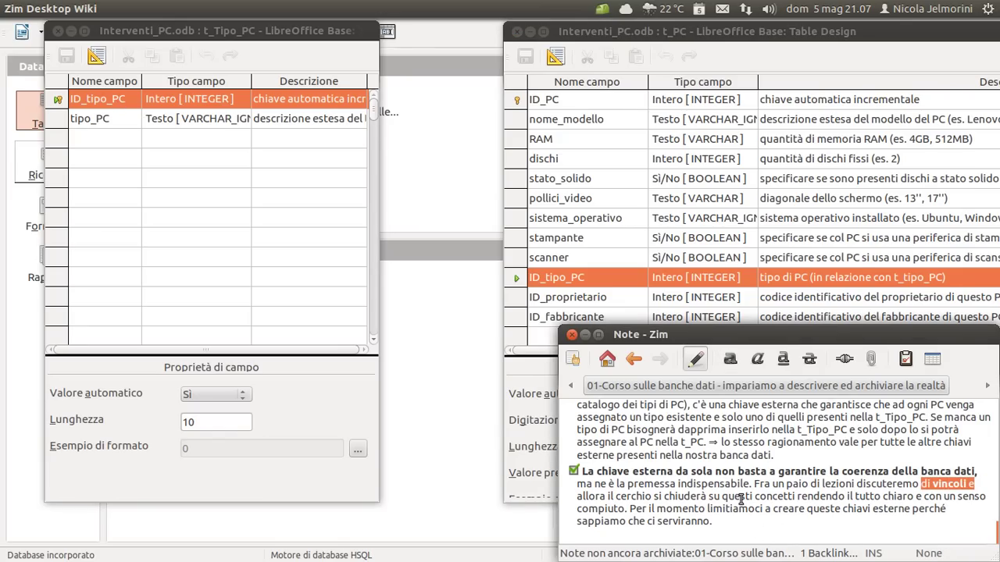
pyautogui.hotkey('ctrl', 'b')
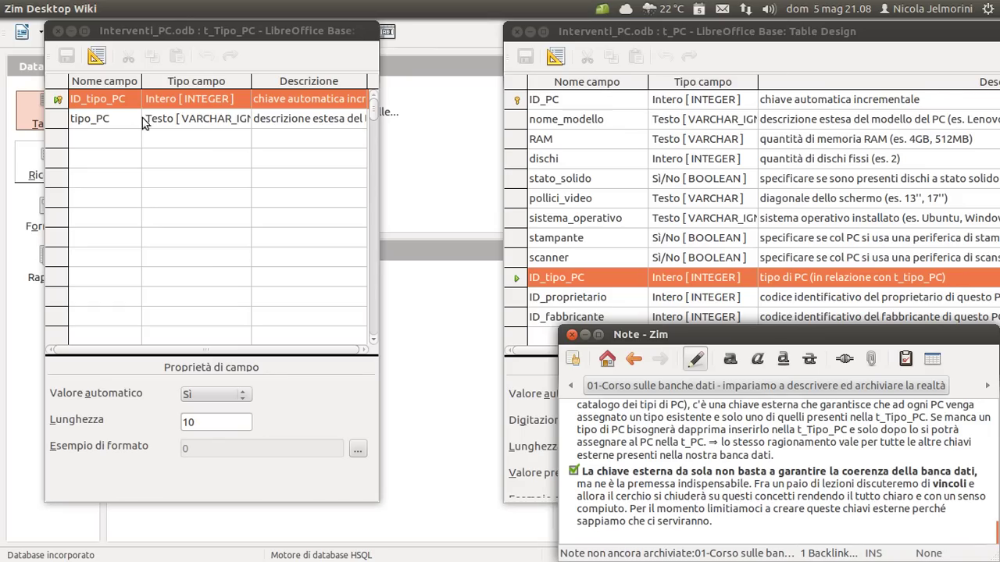
pyautogui.click(47, 97)
pyautogui.click(527, 298)
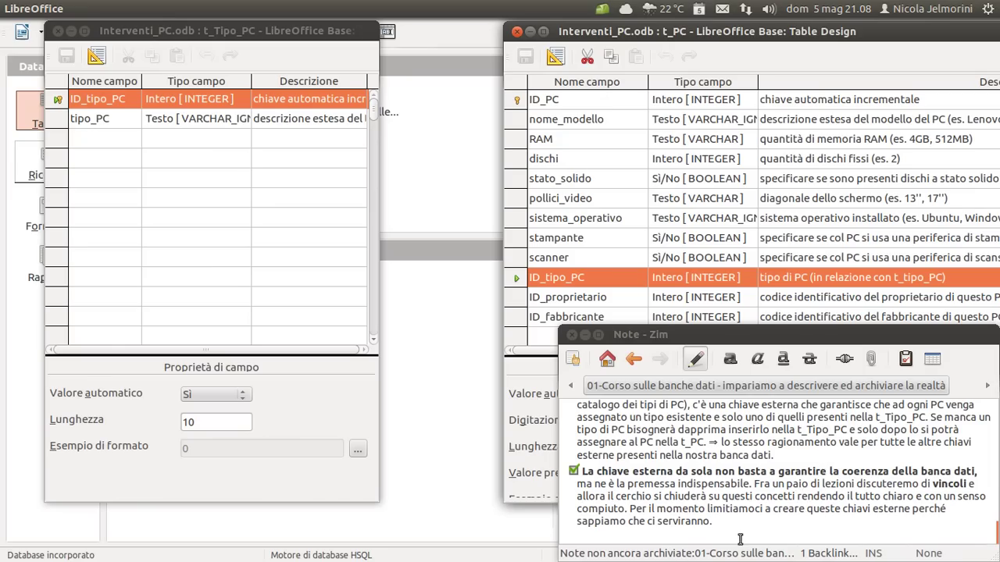
# Review the lesson notes from the title "03-Corso sulle banche dati - la tabella" through columns, rows, attributes and the NULL value
pyautogui.scroll(10, 739, 504)
pyautogui.scroll(10, 739, 504)
pyautogui.click(996, 442)
pyautogui.scroll(10, 996, 442)
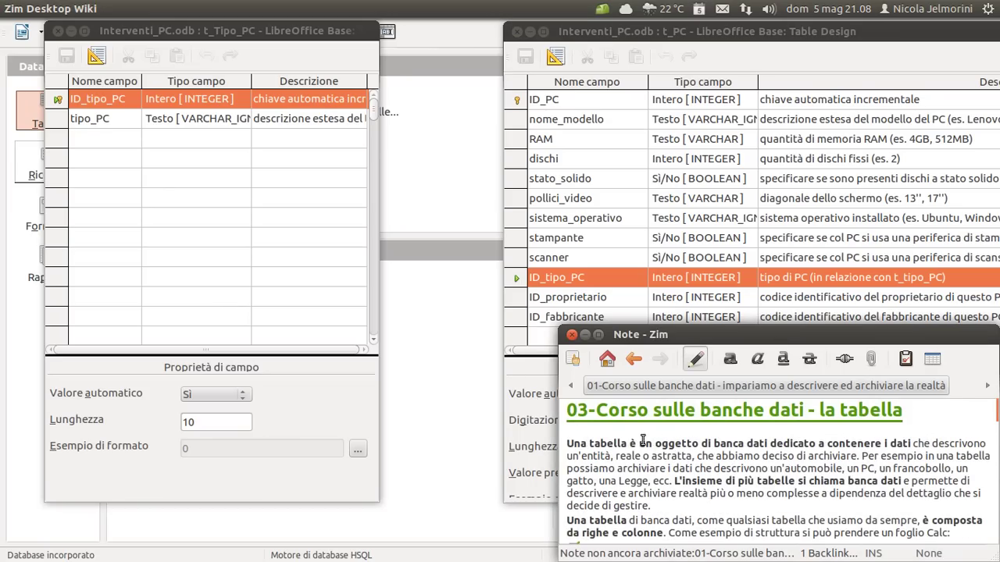
pyautogui.click(642, 440)
pyautogui.click(595, 432)
pyautogui.scroll(-4, 595, 465)
pyautogui.scroll(-2, 631, 474)
pyautogui.scroll(6, 631, 474)
pyautogui.scroll(-8, 706, 475)
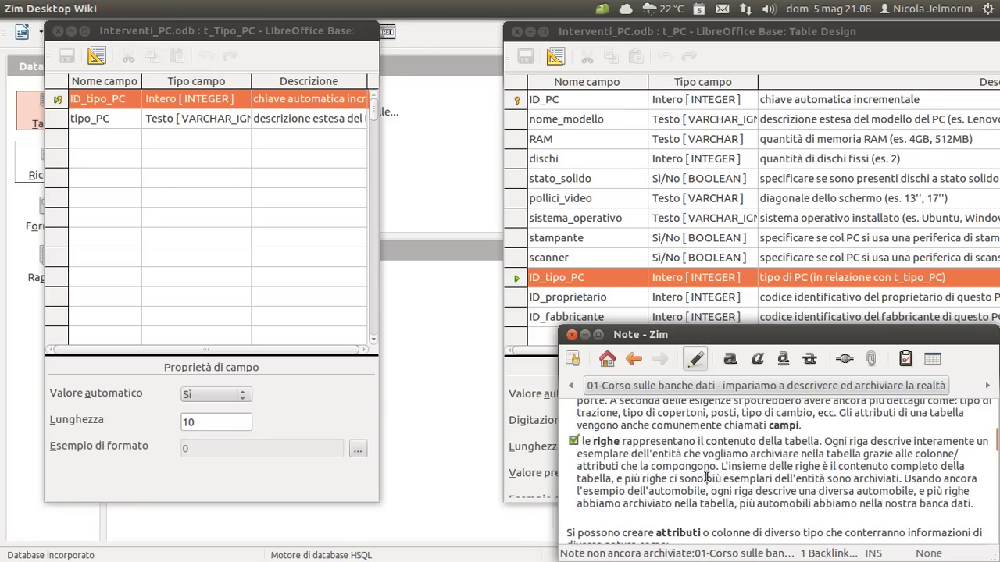
pyautogui.scroll(-3, 706, 477)
pyautogui.scroll(-5, 706, 476)
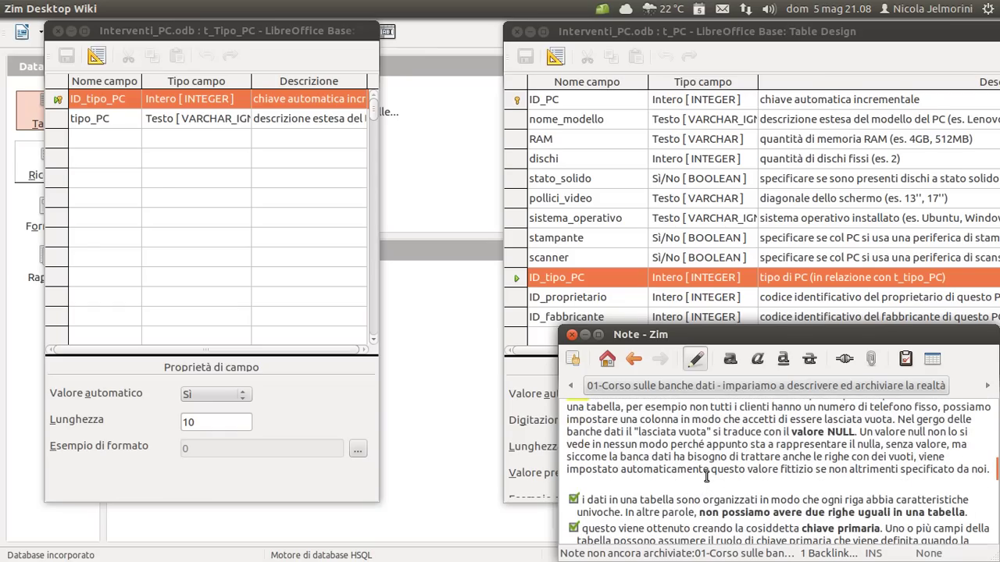
pyautogui.scroll(15, 707, 476)
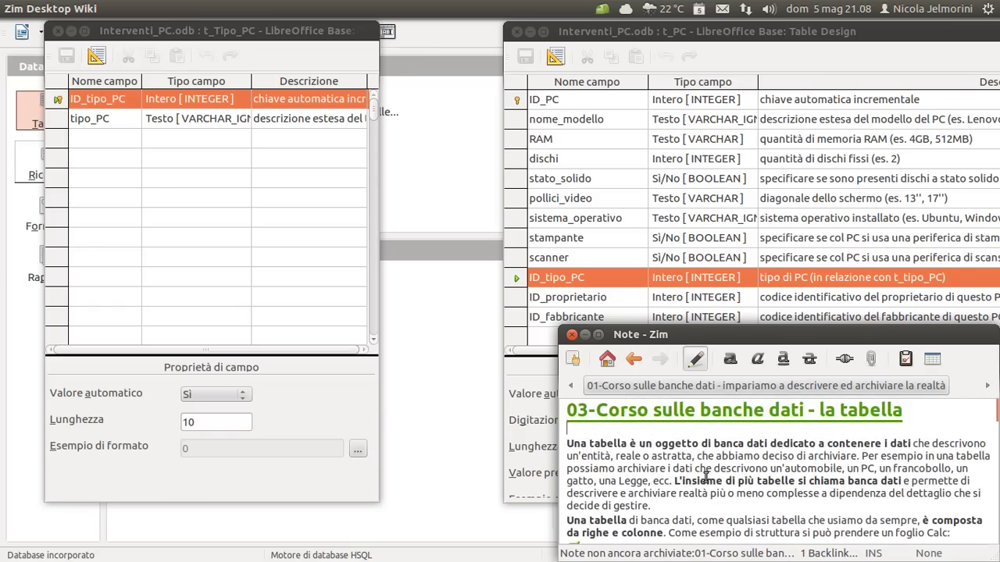
# Recap the notes by highlighting the definition of a table and the passages on "colonne" and "attributo"
pyautogui.moveTo(568, 443); pyautogui.dragTo(686, 444)
pyautogui.scroll(-3, 682, 455)
pyautogui.scroll(-2, 683, 456)
pyautogui.click(617, 428)
pyautogui.keyDown('shift'); pyautogui.click(736, 428); pyautogui.keyUp('shift')
pyautogui.scroll(-2, 702, 481)
pyautogui.scroll(3, 673, 474)
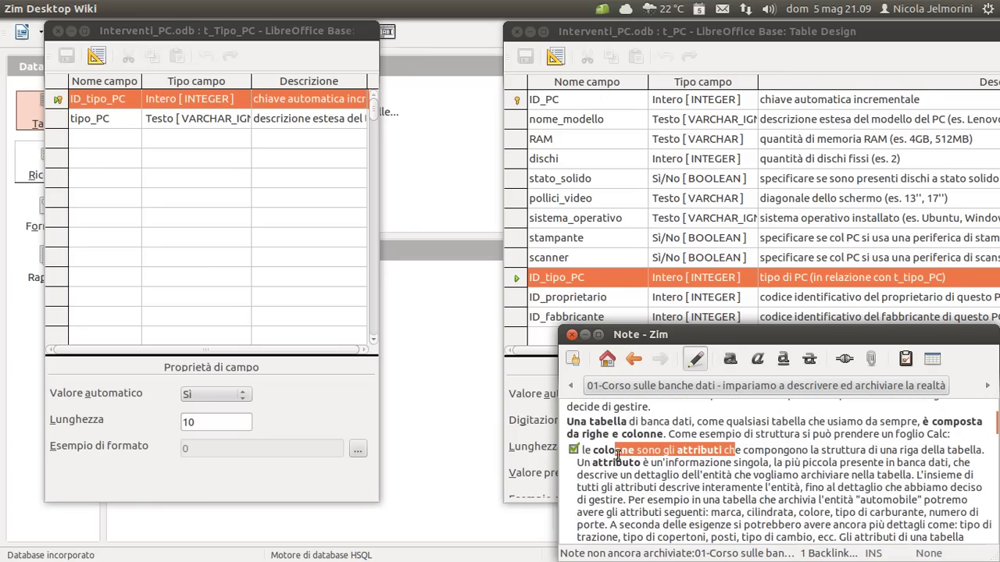
pyautogui.click(608, 453)
pyautogui.doubleClick(610, 473)
pyautogui.doubleClick(613, 462)
# Review the notes on attribute types, primary key and foreign key, ending with the passage on "vincoli"
pyautogui.scroll(-2, 620, 461)
pyautogui.scroll(-10, 621, 461)
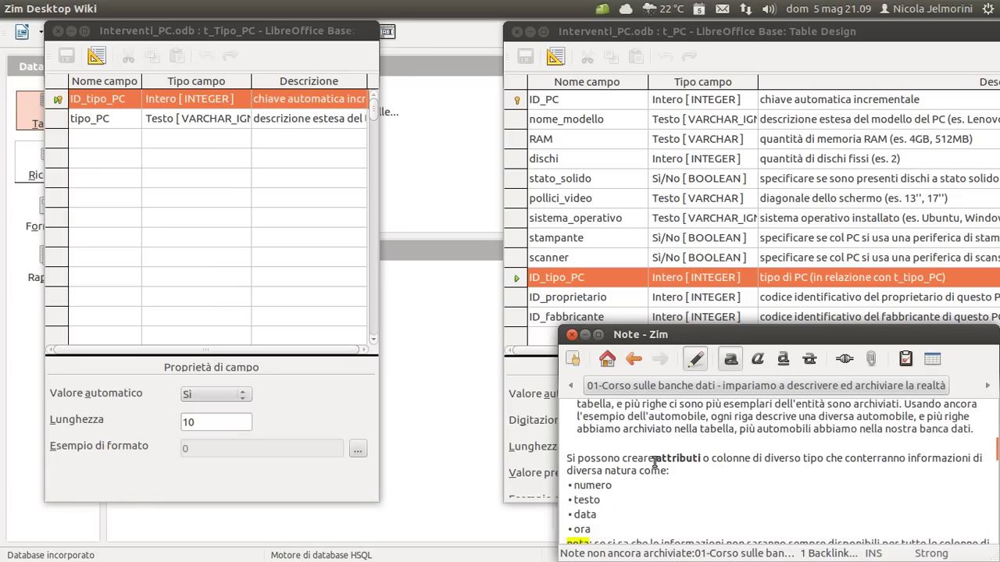
pyautogui.scroll(-8, 655, 461)
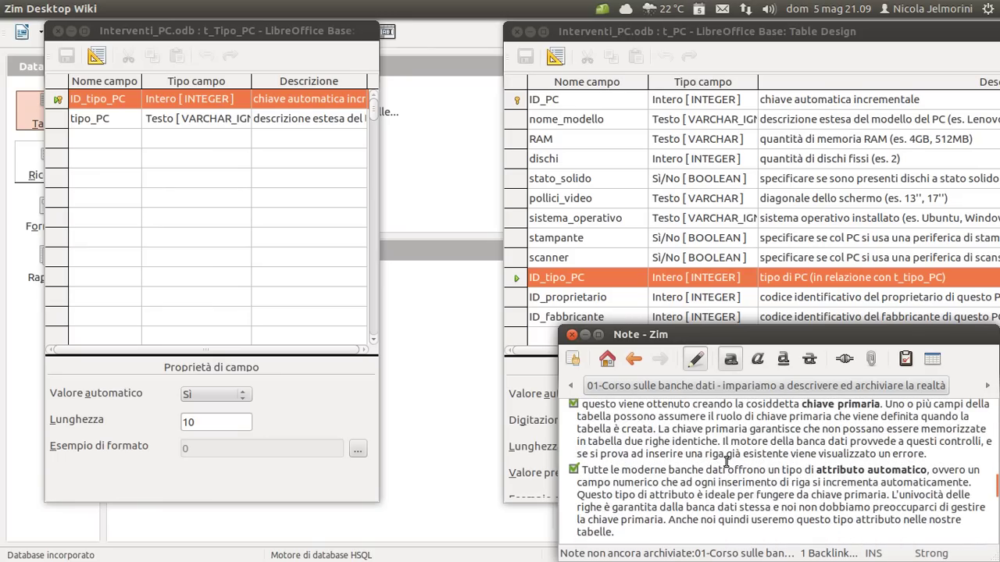
pyautogui.scroll(-3, 727, 462)
pyautogui.moveTo(804, 450); pyautogui.dragTo(844, 434)
pyautogui.scroll(-3, 728, 473)
pyautogui.scroll(-2, 728, 473)
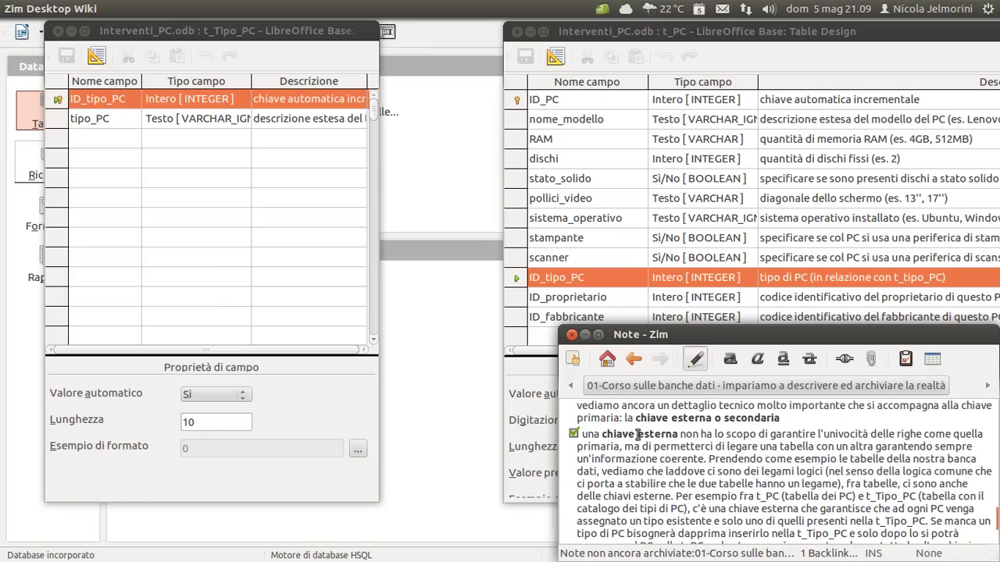
pyautogui.moveTo(637, 434); pyautogui.dragTo(695, 434)
pyautogui.scroll(-4, 697, 436)
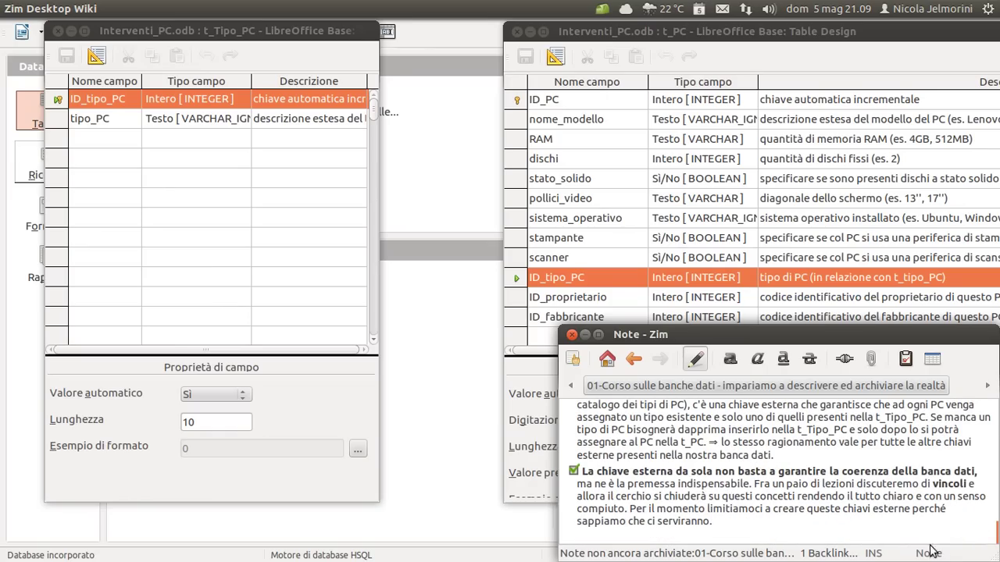
pyautogui.moveTo(870, 496); pyautogui.dragTo(939, 487)
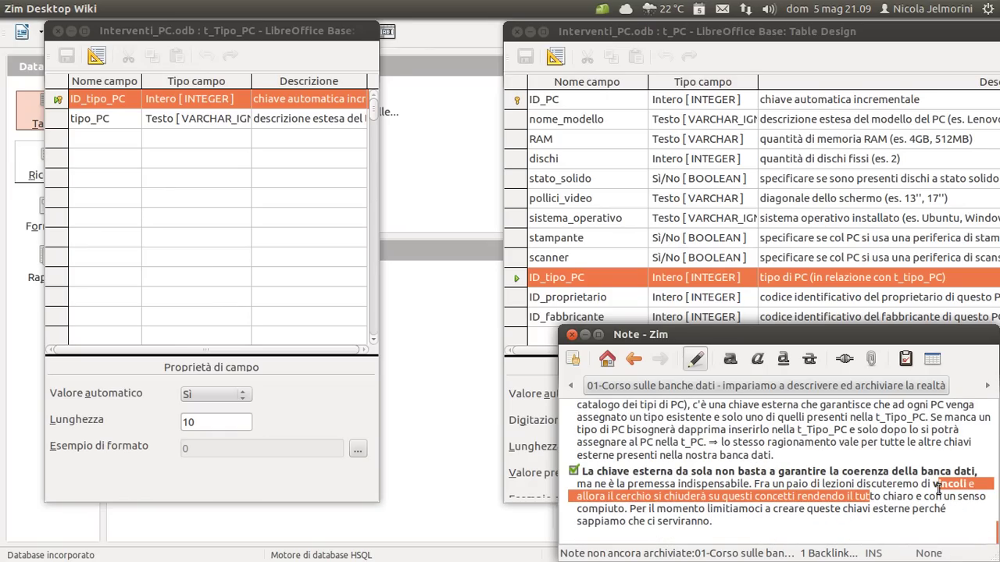
pyautogui.click(783, 506)
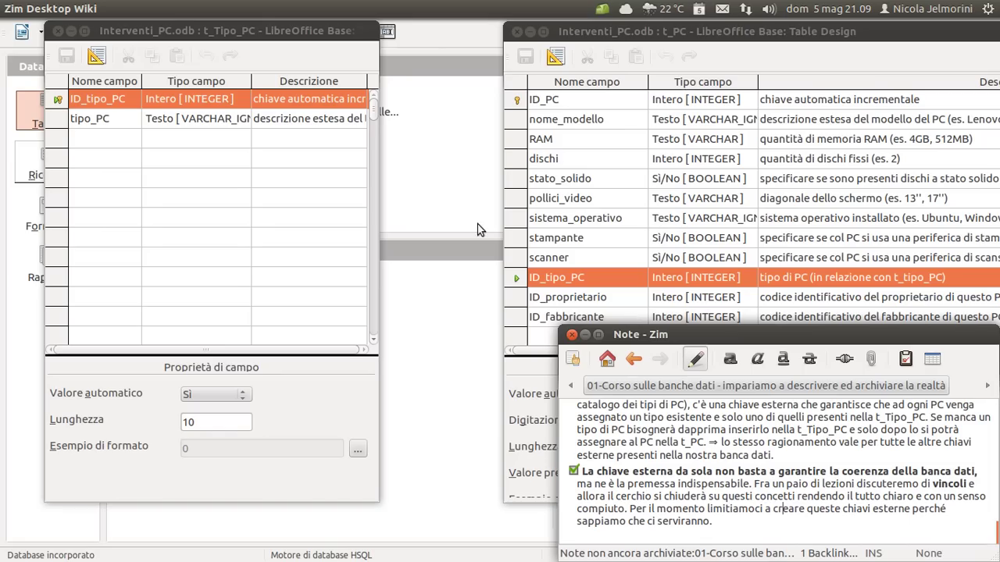
# Close the t_Tipo_PC and t_PC table designs and open Tabella1 for design editing
pyautogui.moveTo(168, 32); pyautogui.dragTo(247, 42)
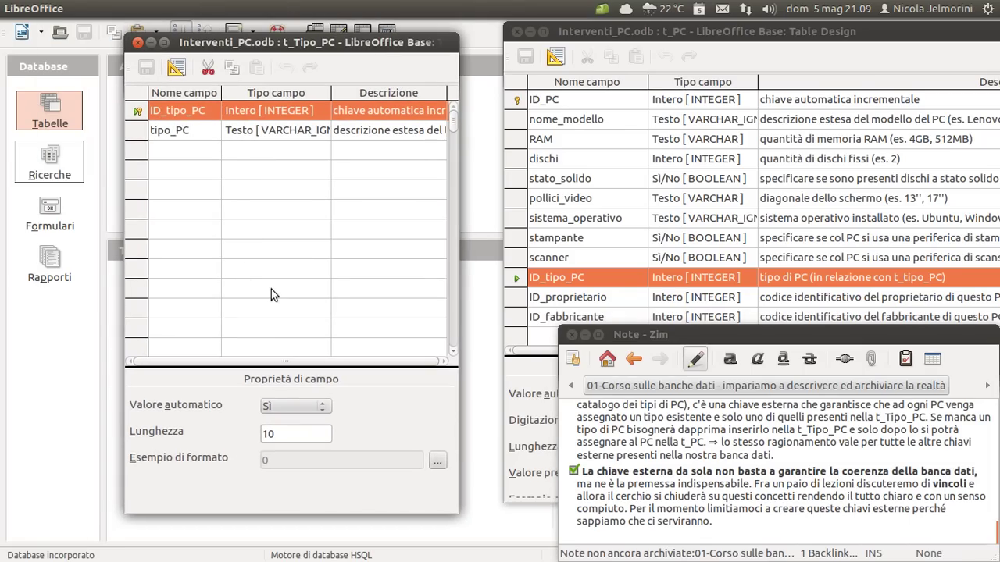
pyautogui.click(137, 43)
pyautogui.click(515, 32)
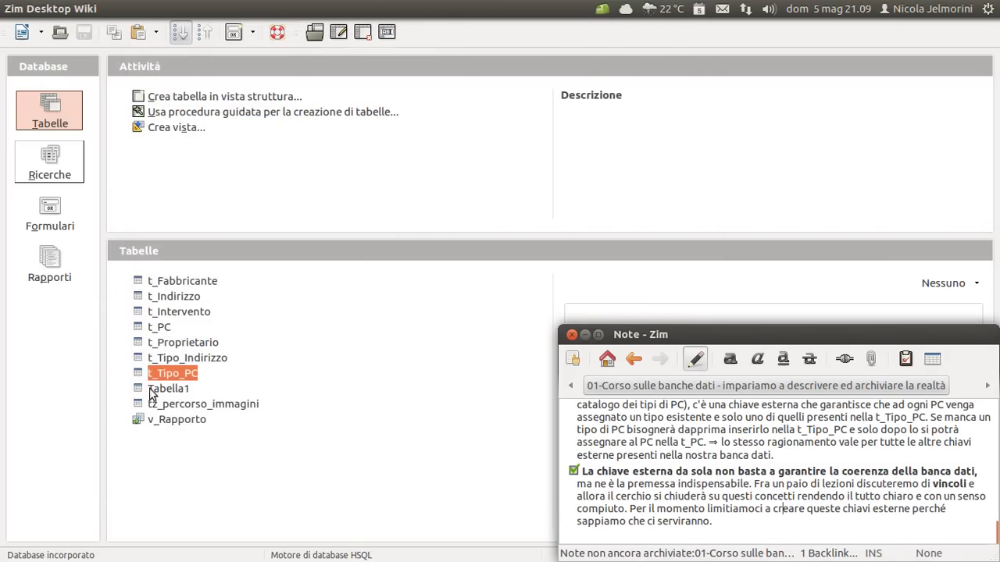
pyautogui.click(49, 116)
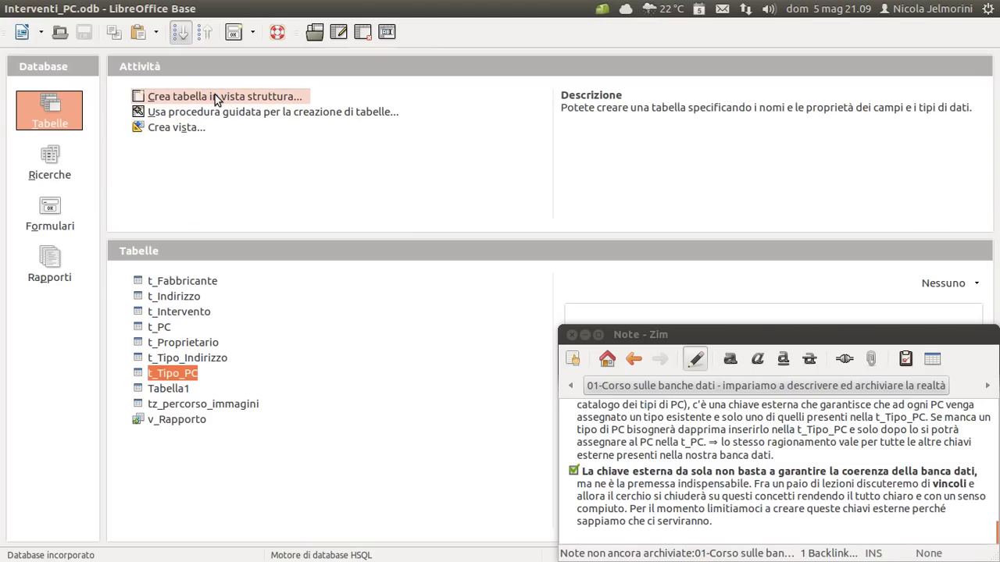
pyautogui.click(163, 389)
pyautogui.click(338, 31)
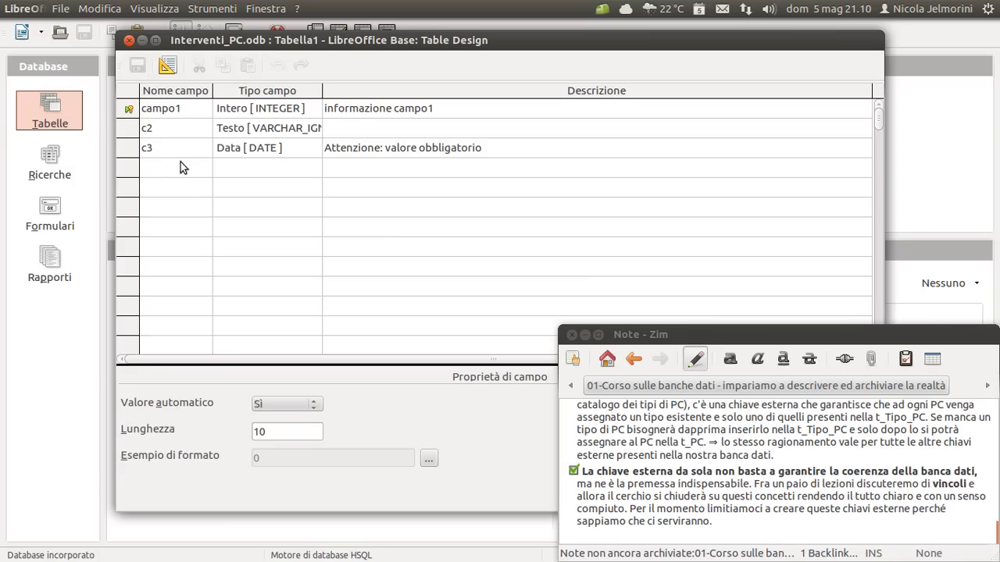
# Widen the Tipo campo column, inspect the field types available for c2, and return to campo1
pyautogui.click(165, 133)
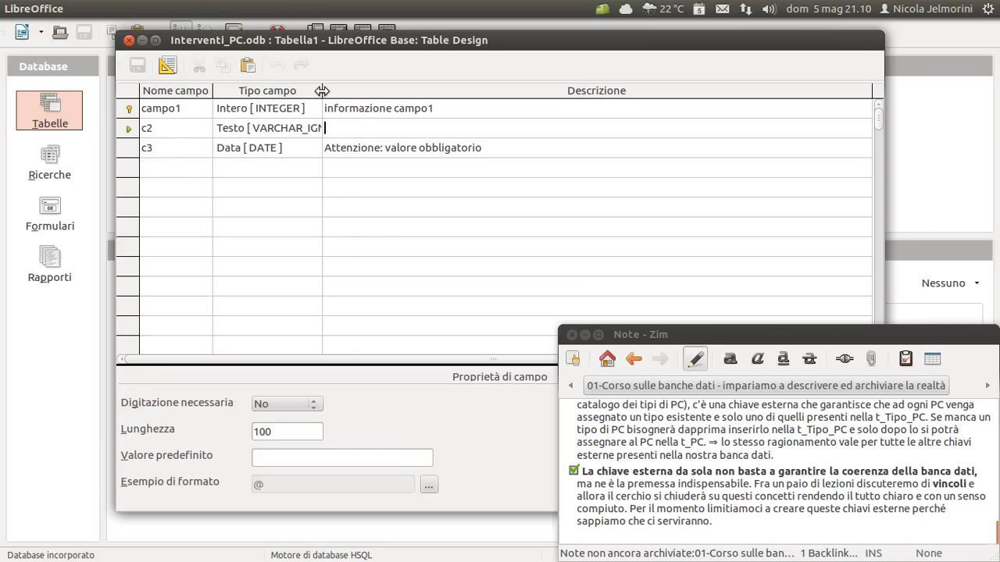
pyautogui.moveTo(323, 90); pyautogui.dragTo(403, 91)
pyautogui.click(377, 127)
pyautogui.click(392, 129)
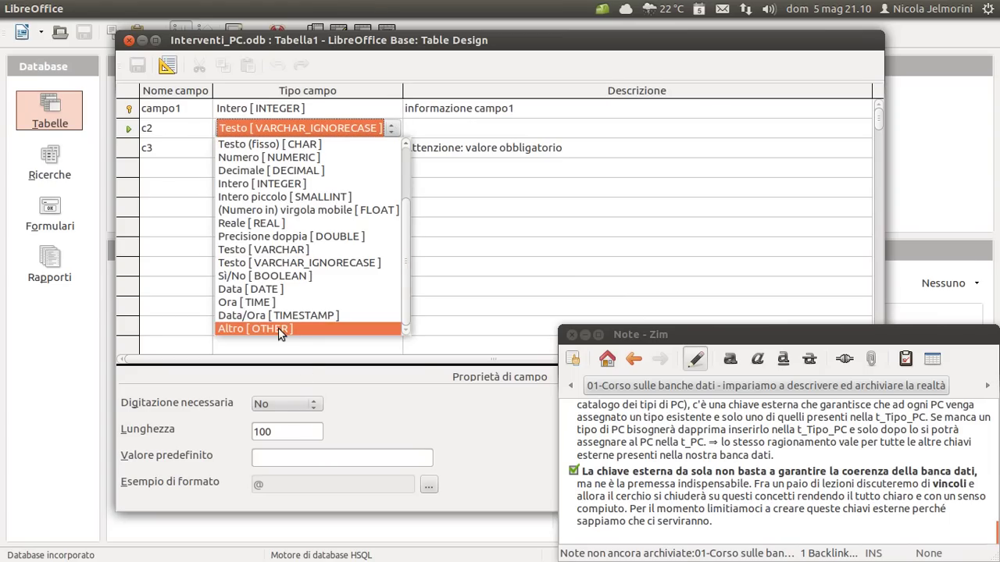
pyautogui.click(170, 123)
pyautogui.click(176, 111)
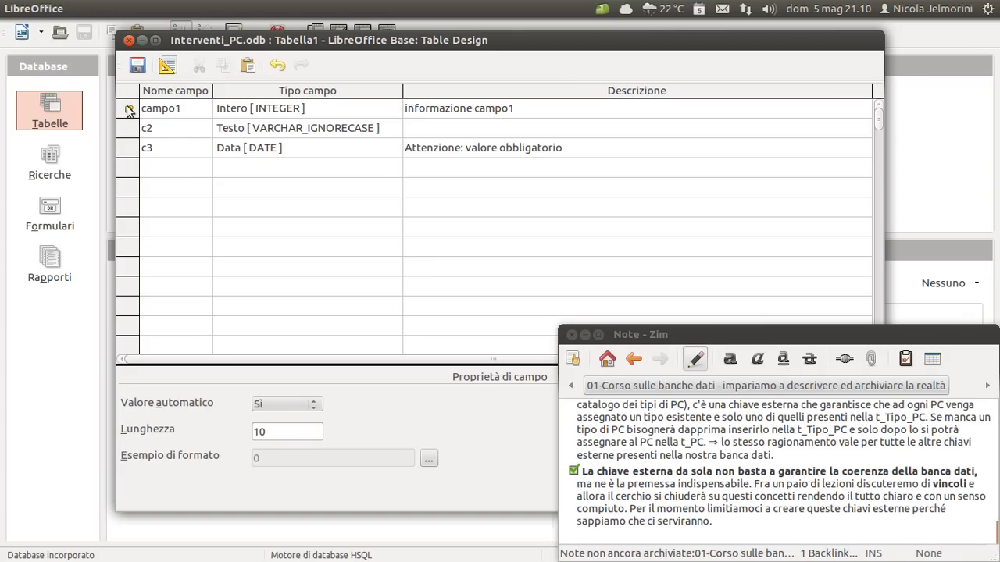
# Select the campo1 primary key row and close the Tabella1 design without saving the changes
pyautogui.click(127, 208)
pyautogui.click(130, 109)
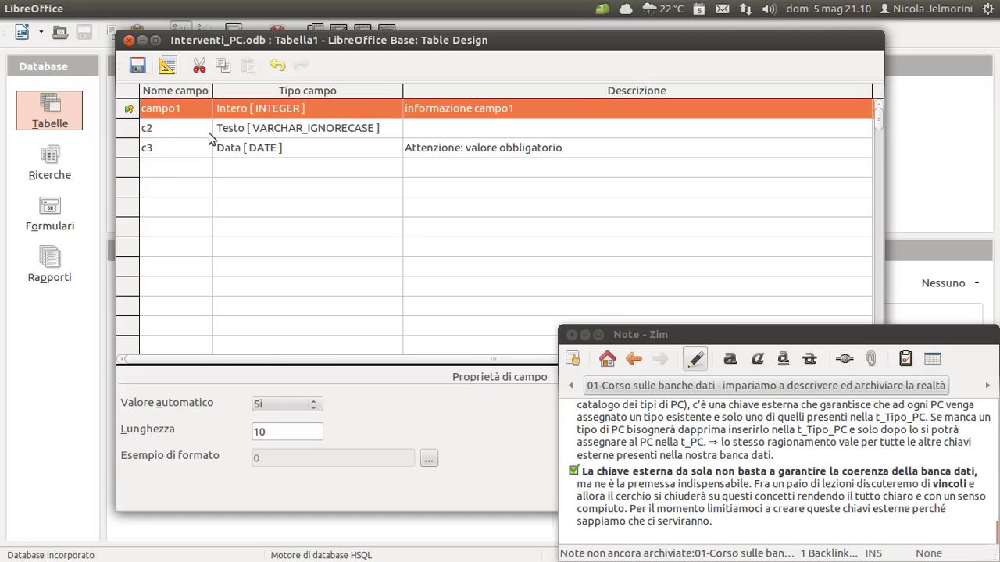
pyautogui.click(130, 41)
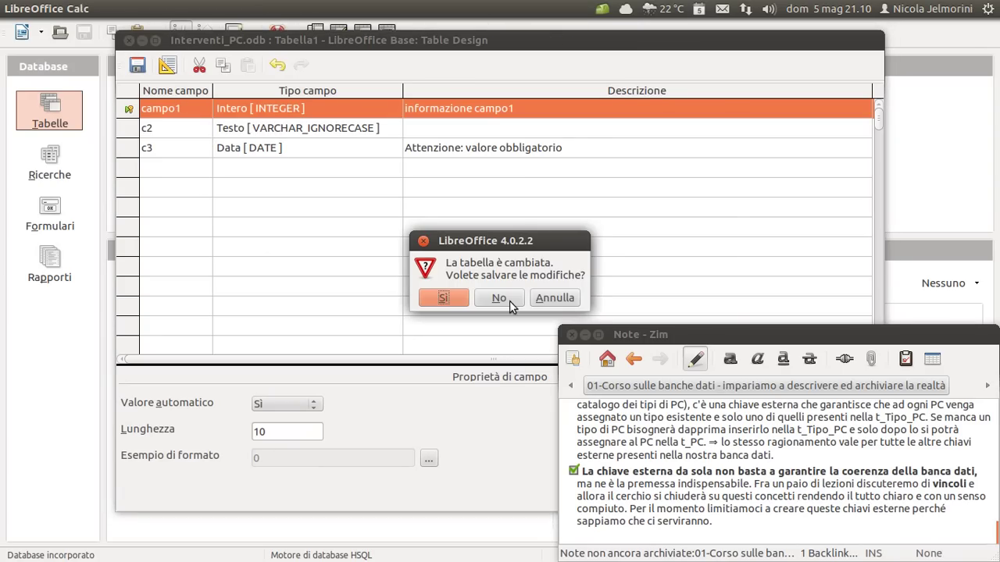
pyautogui.click(504, 295)
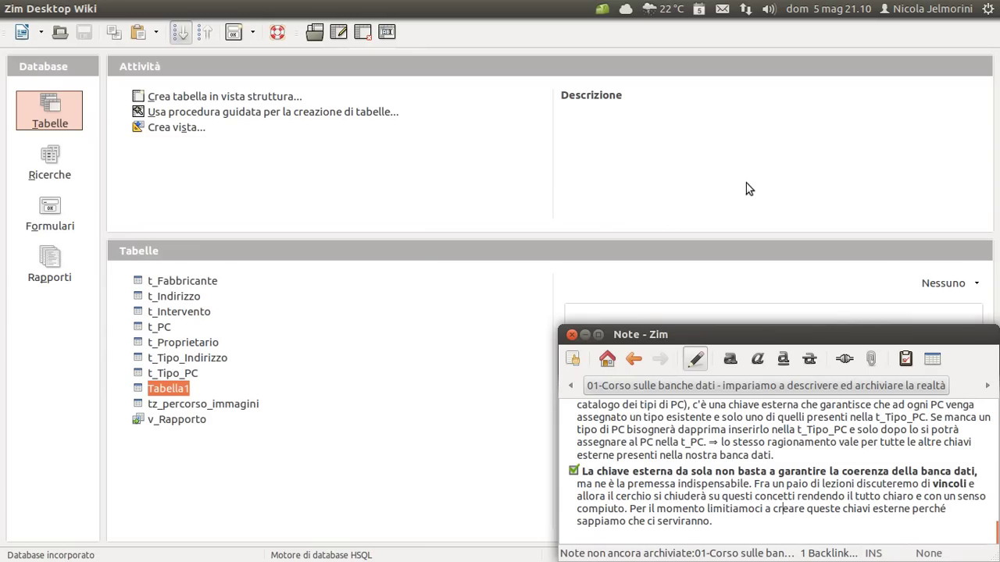
# Point out the database's tables in the list by selecting t_Fabbricante, followed by t_Indirizzo
pyautogui.moveTo(484, 130)
pyautogui.press('Return')
pyautogui.click(645, 212)
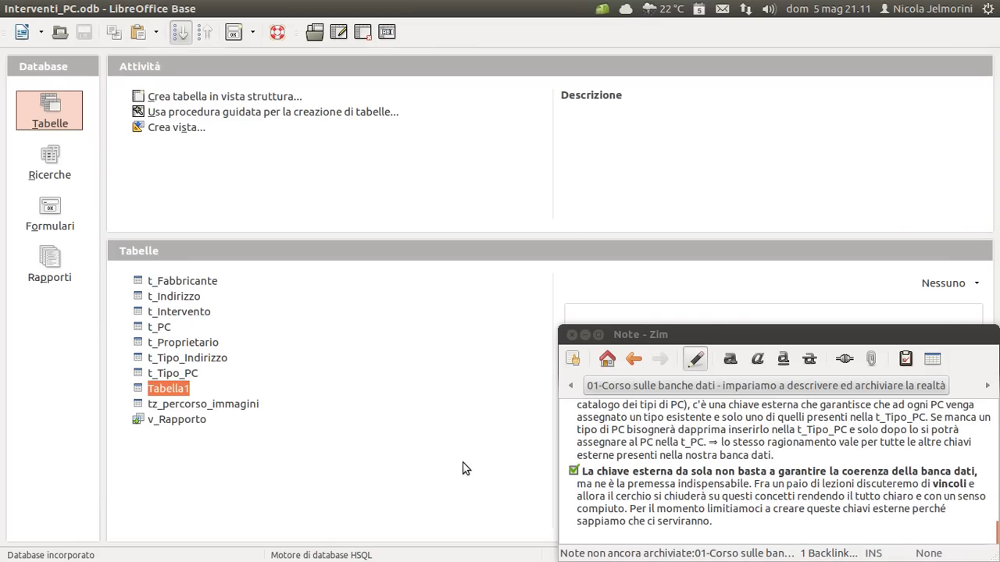
pyautogui.click(137, 284)
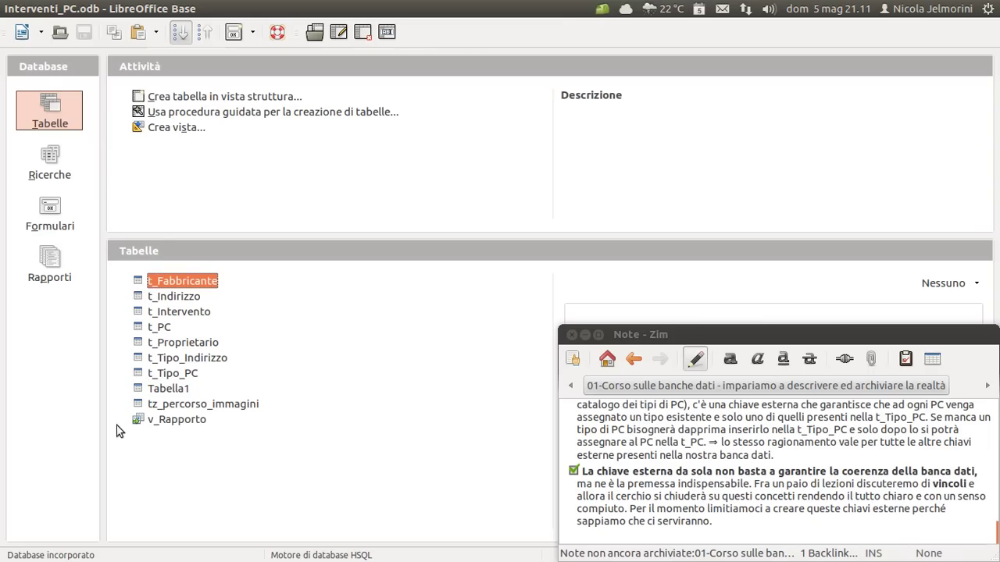
pyautogui.click(174, 303)
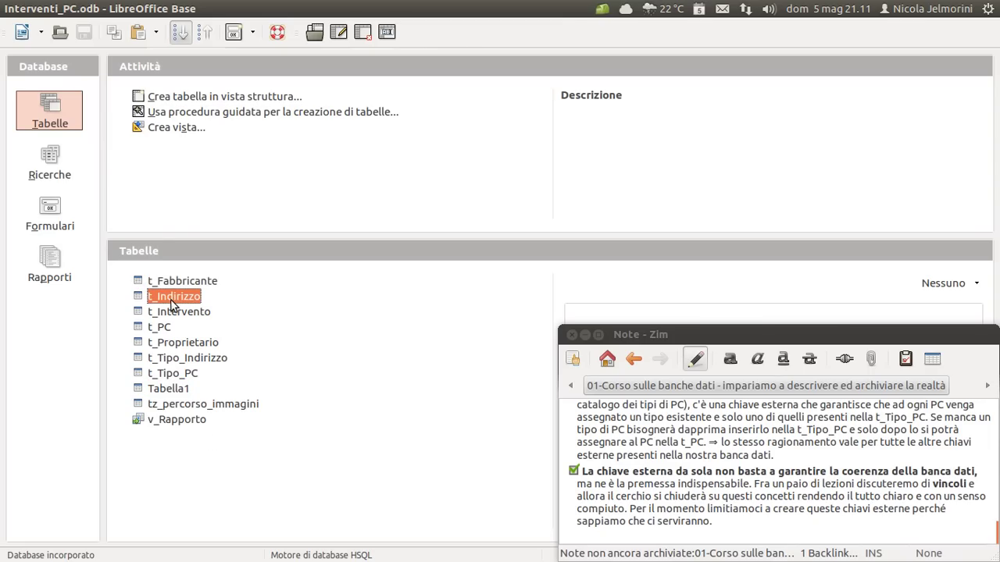
# Go through the next tables in the database's list by selecting t_Intervento, t_PC and t_Proprietario in turn
pyautogui.click(138, 314)
pyautogui.click(139, 329)
pyautogui.click(139, 345)
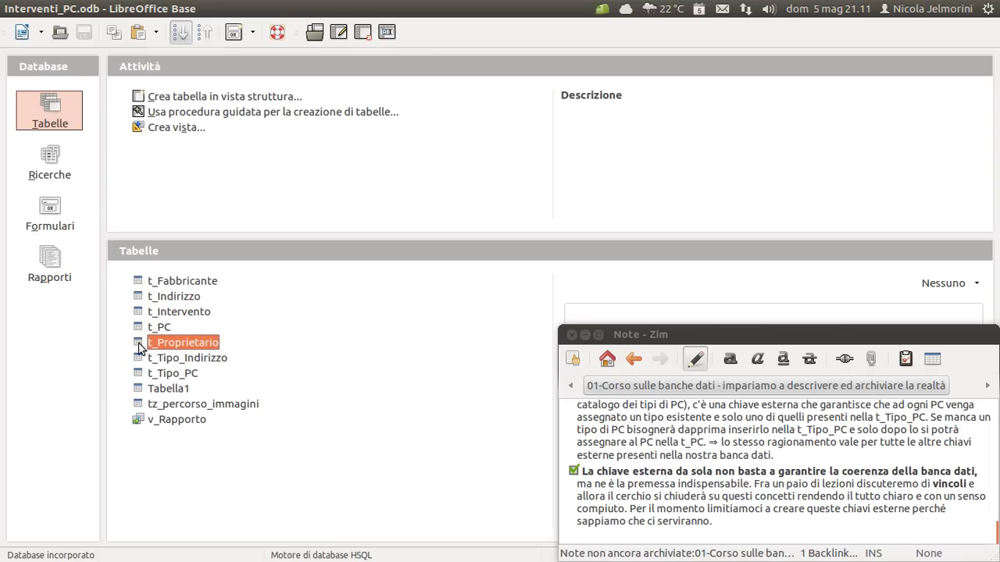
# Return to the beginning of the Zim lesson note, at the heading "03-Corso sulle banche dati - la tabella"
pyautogui.click(663, 435)
pyautogui.scroll(10, 668, 441)
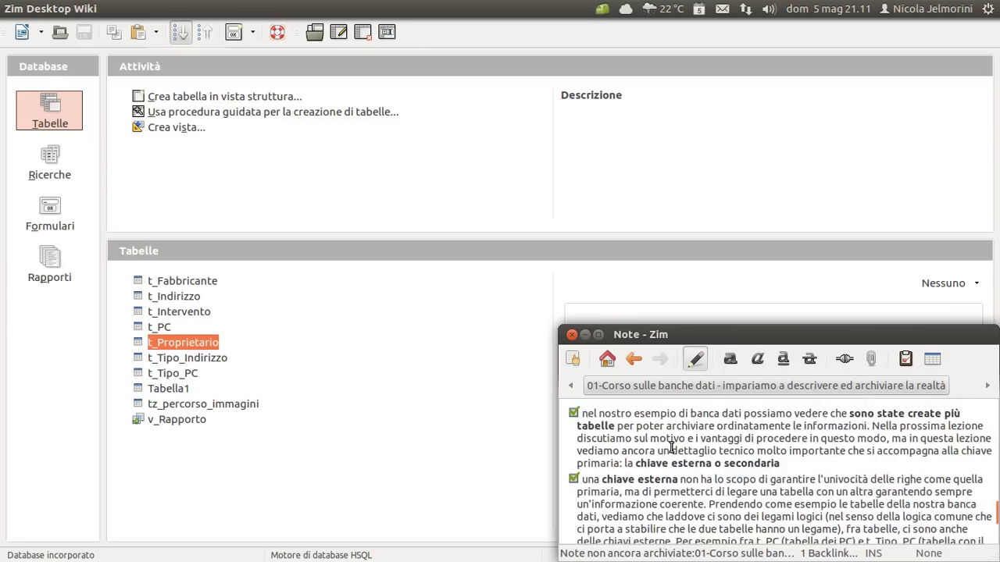
pyautogui.scroll(10, 670, 447)
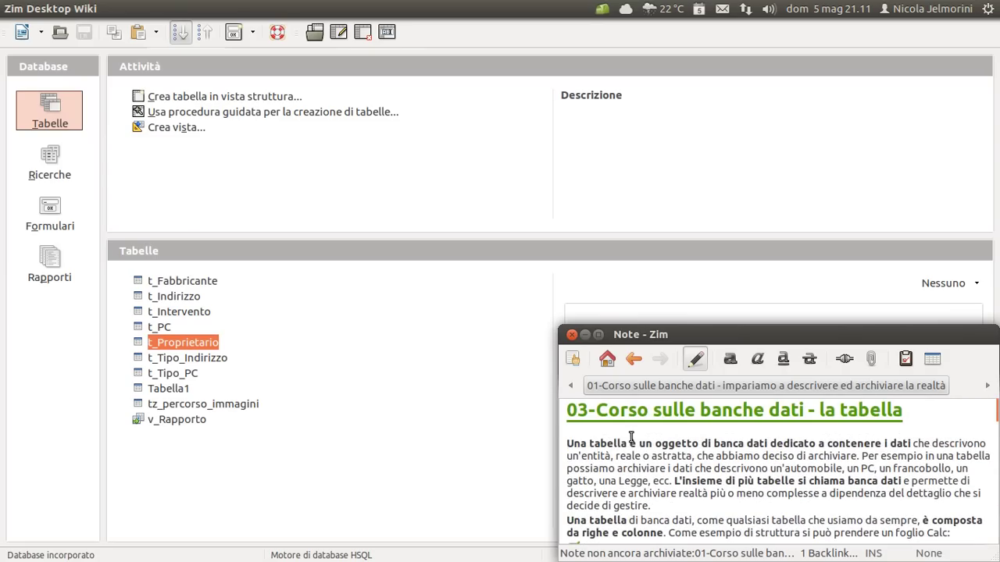
pyautogui.click(629, 433)
# Point out the database's tables again by selecting t_Fabbricante, followed by Tabella1
pyautogui.click(153, 282)
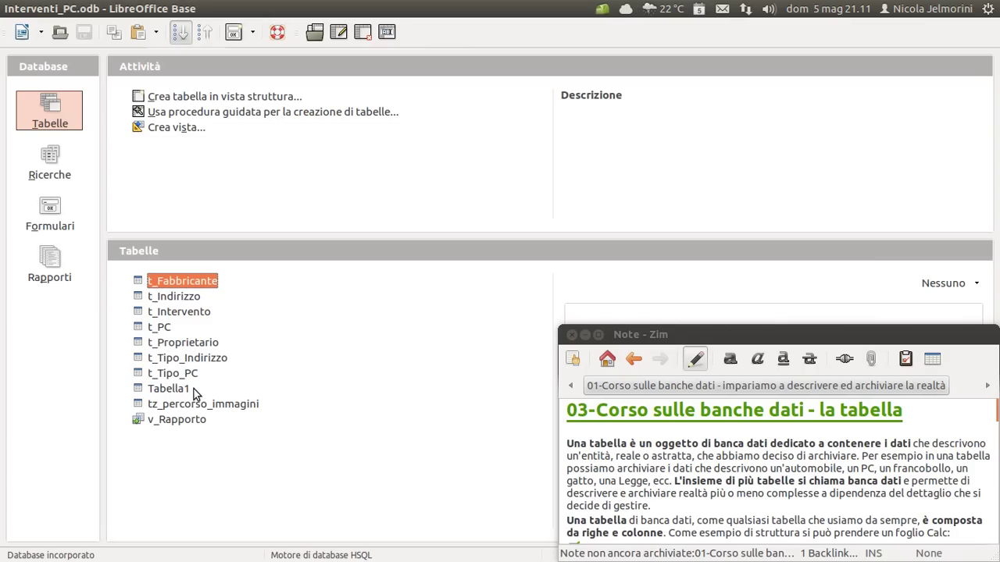
pyautogui.click(142, 390)
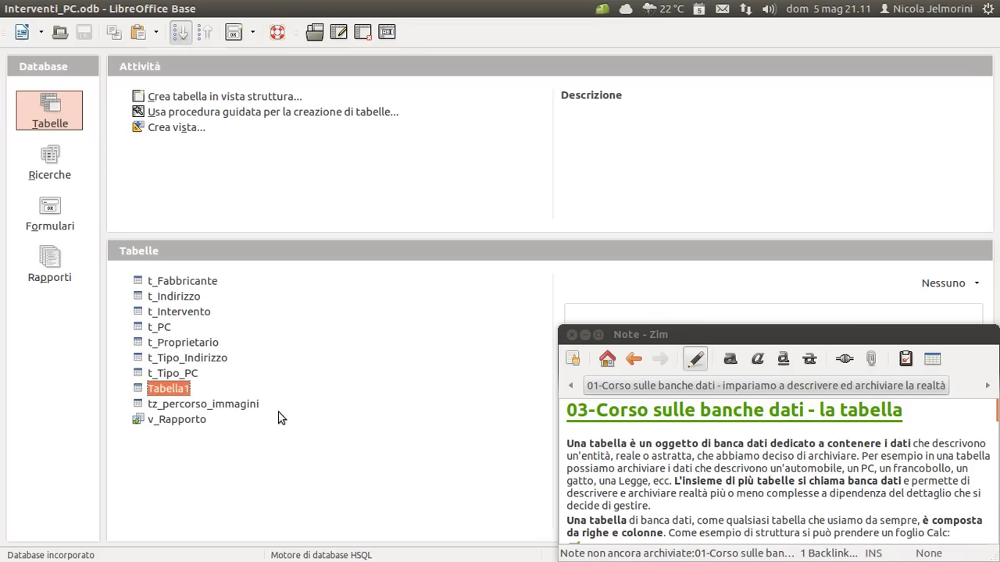
# Switch to the terminal window running the avconv screen capture
pyautogui.moveTo(2, 445)
pyautogui.click(23, 385)
pyautogui.moveTo(508, 222); pyautogui.dragTo(516, 195)
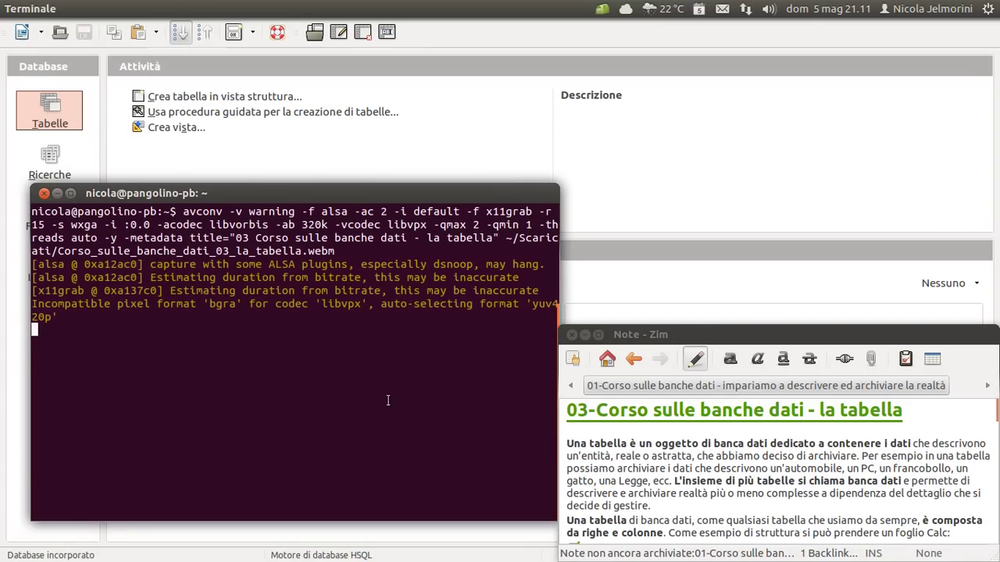